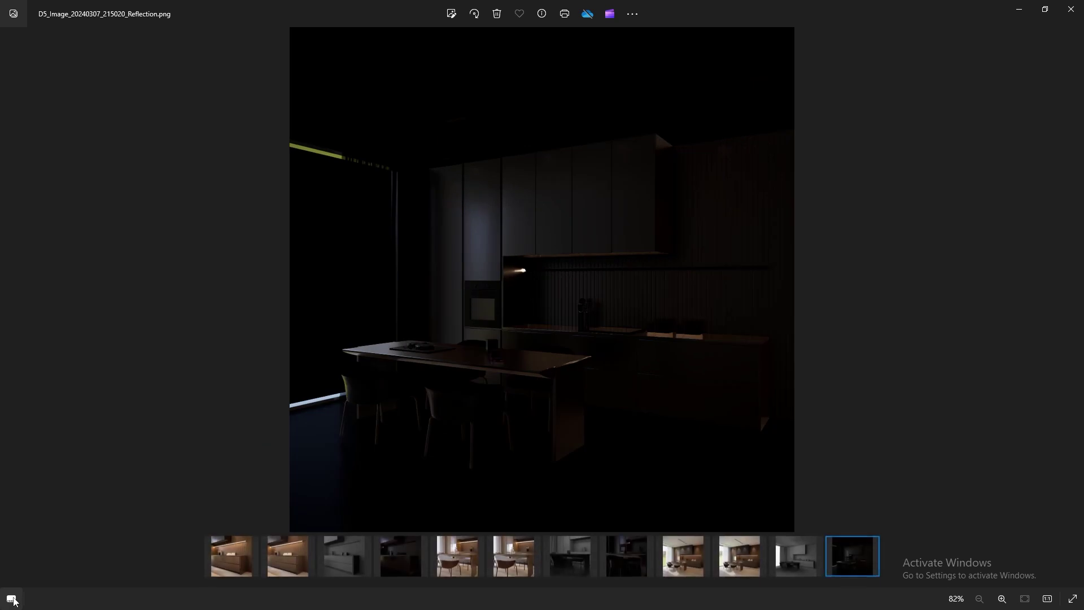
Compare the counter, dining table and full kitchen renders side by side, excluding the dark reflection image
{"action": "left_click", "coordinate": [253, 544]}
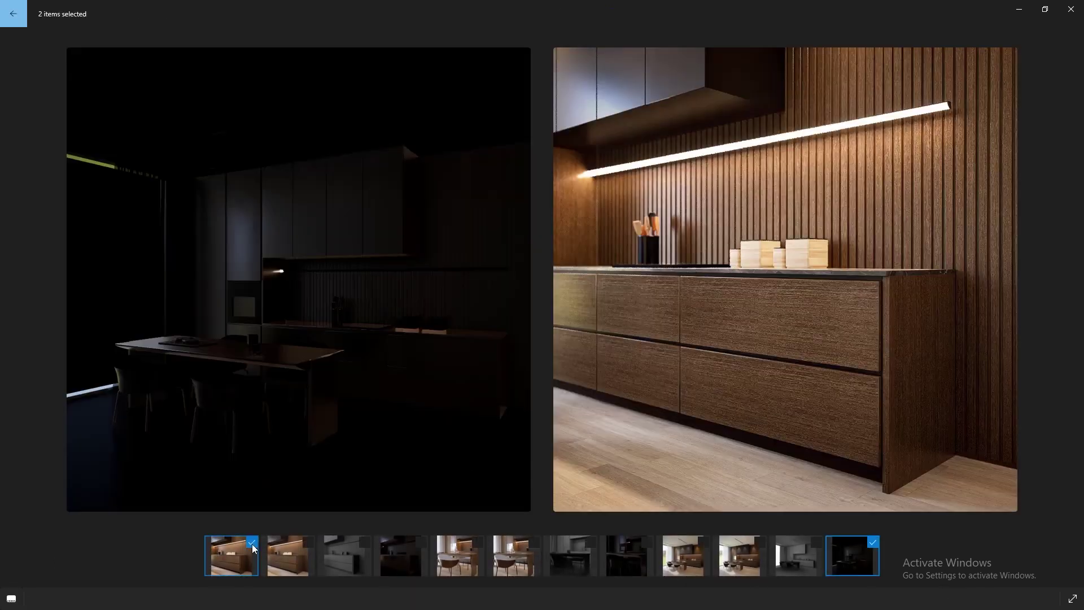
{"action": "left_click", "coordinate": [477, 543]}
{"action": "left_click", "coordinate": [703, 543]}
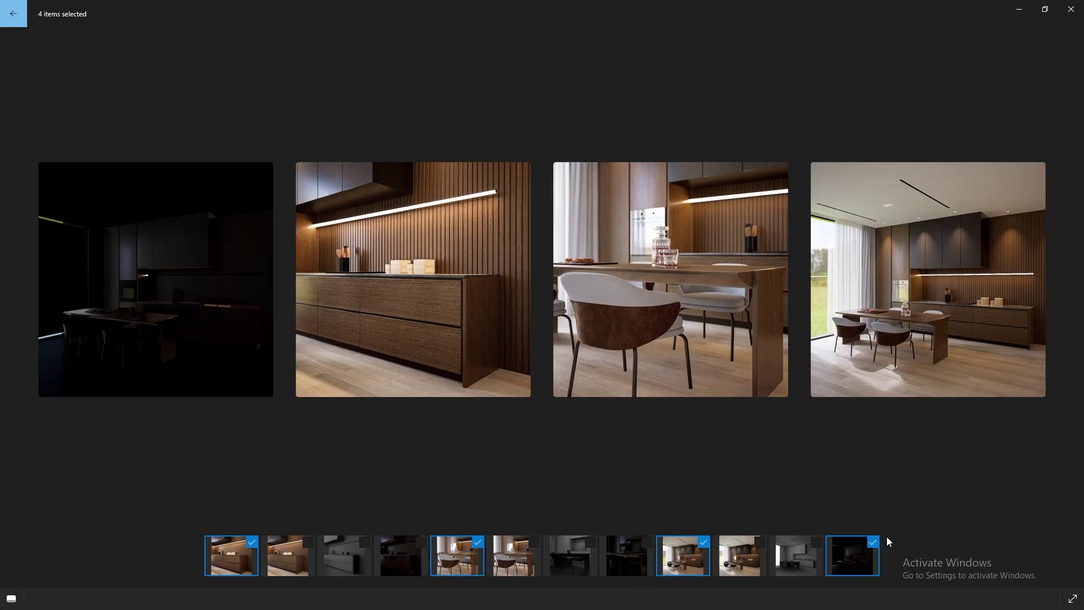
{"action": "left_click", "coordinate": [872, 542]}
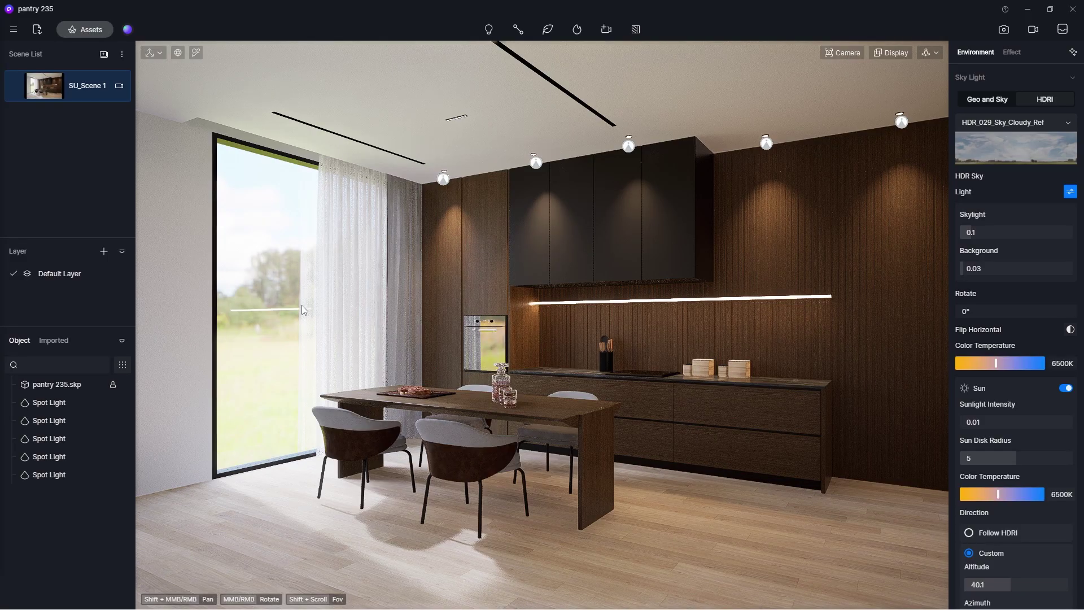
Frame the viewport close on the kitchen counter, showing the LED strip, utensil holder and wooden boxes
{"action": "scroll", "coordinate": [503, 356], "scroll_direction": "up", "scroll_amount": 5}
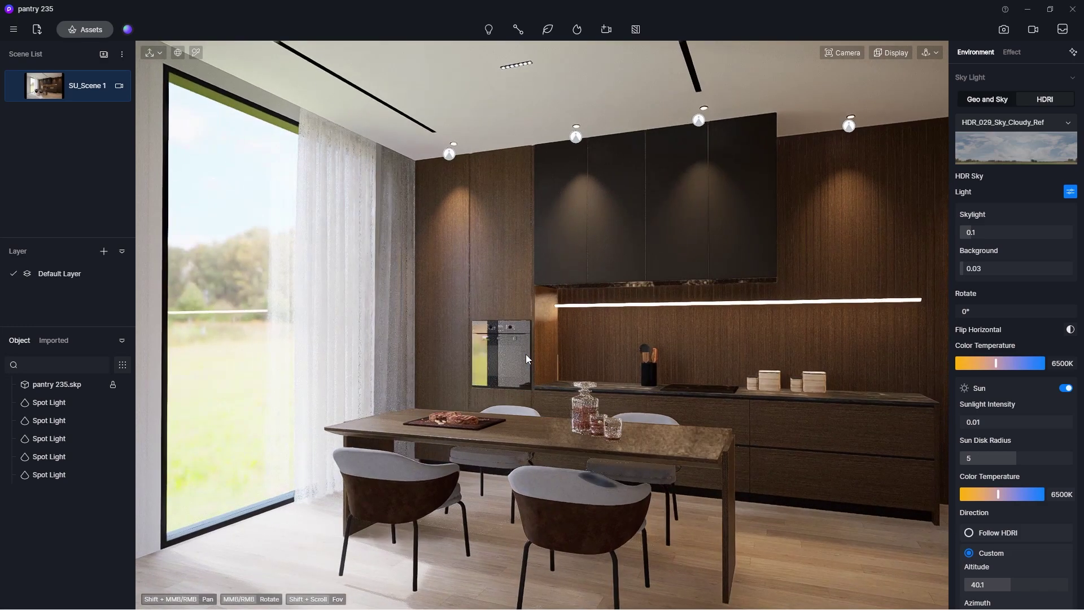
{"action": "scroll", "coordinate": [443, 354], "scroll_direction": "up", "scroll_amount": 3}
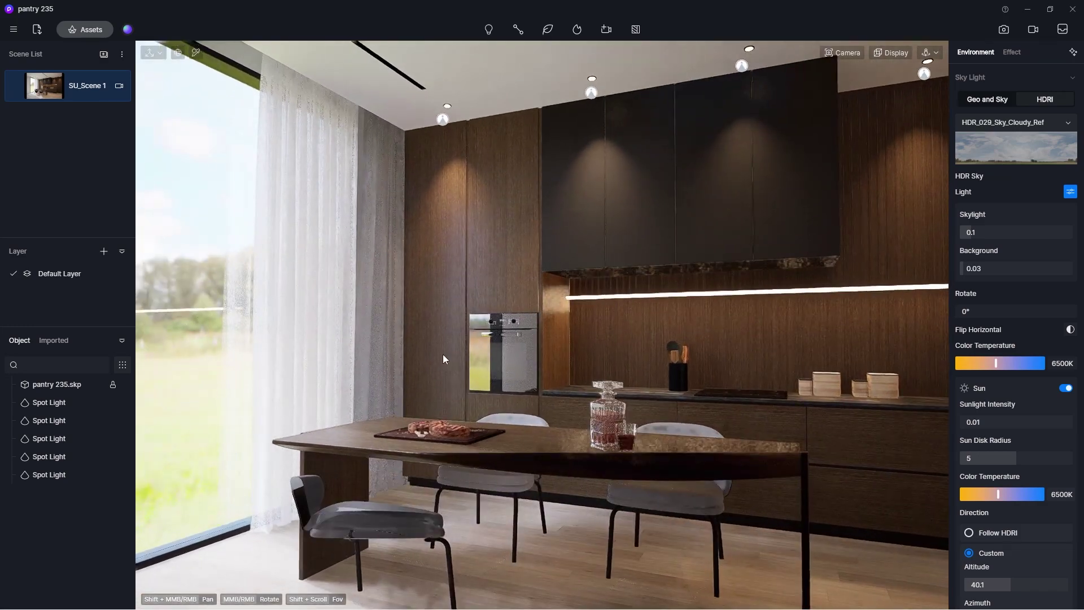
{"action": "left_click", "coordinate": [842, 53]}
{"action": "left_click_drag", "start_coordinate": [838, 170], "coordinate": [625, 194]}
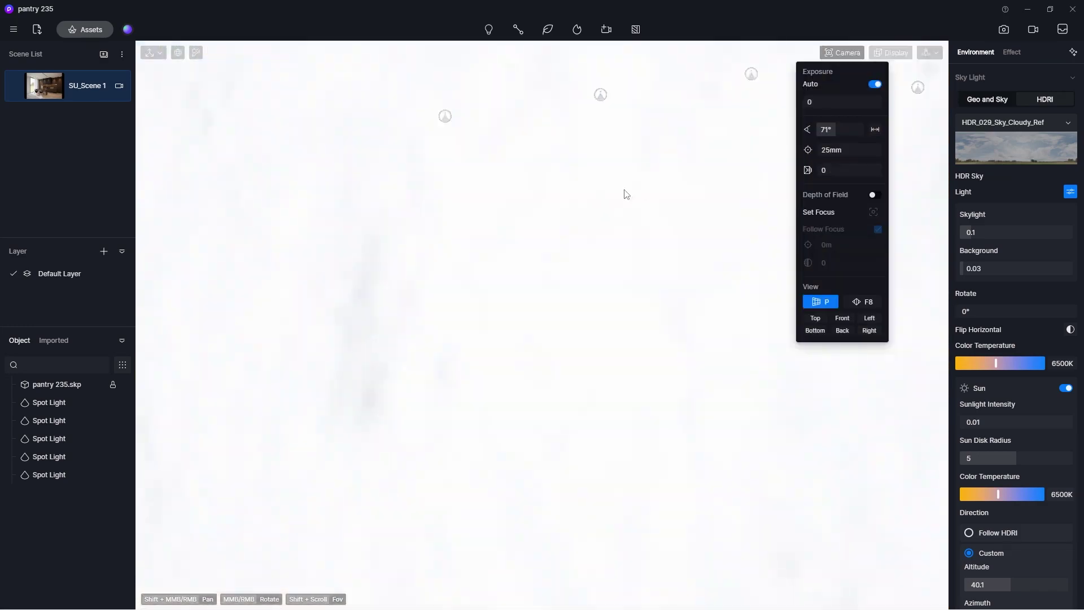
{"action": "scroll", "coordinate": [422, 424], "scroll_direction": "up", "scroll_amount": 2}
{"action": "scroll", "coordinate": [421, 425], "scroll_direction": "up", "scroll_amount": 3}
{"action": "mouse_move", "coordinate": [447, 362]}
{"action": "middle_mouse_down"}
{"action": "mouse_move", "coordinate": [639, 393]}
{"action": "mouse_move", "coordinate": [450, 372]}
{"action": "middle_mouse_up"}
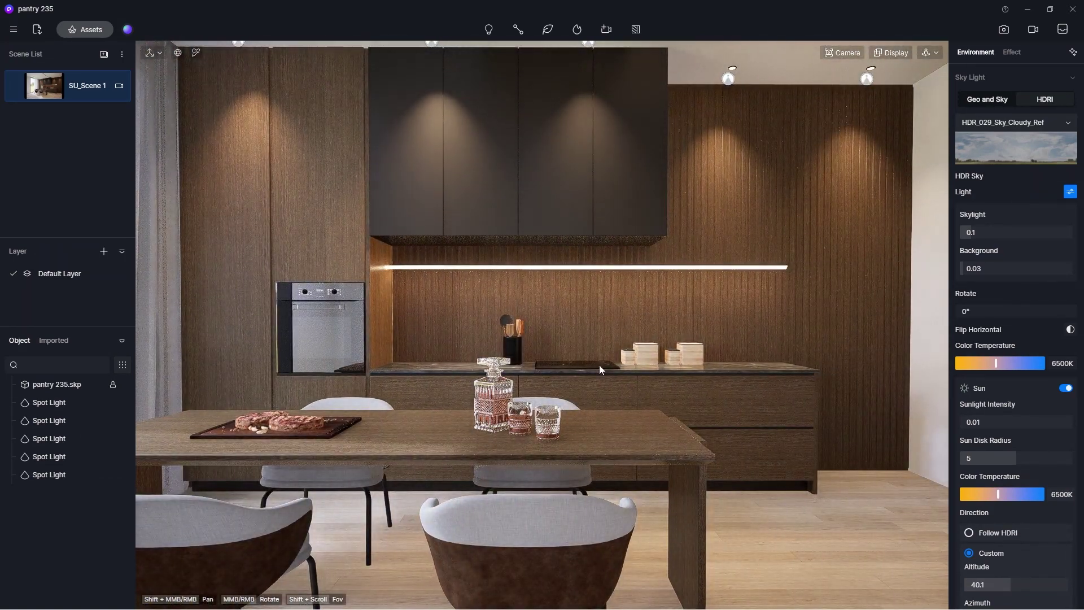
{"action": "middle_click_drag", "start_coordinate": [571, 408], "coordinate": [283, 415]}
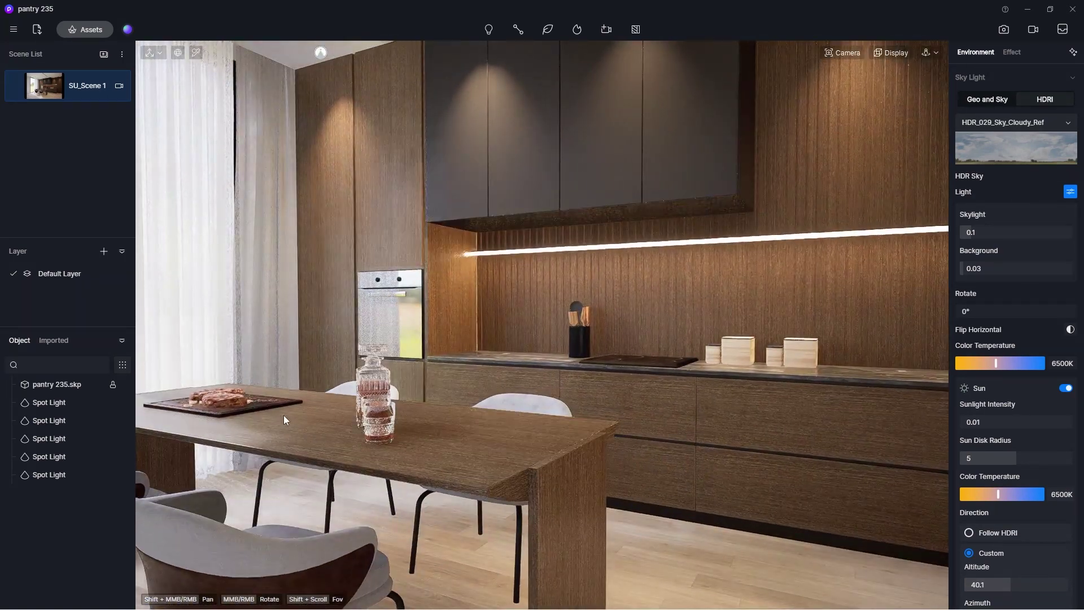
{"action": "scroll", "coordinate": [412, 364], "scroll_direction": "down", "scroll_amount": 2}
{"action": "scroll", "coordinate": [776, 347], "scroll_direction": "up", "scroll_amount": 4}
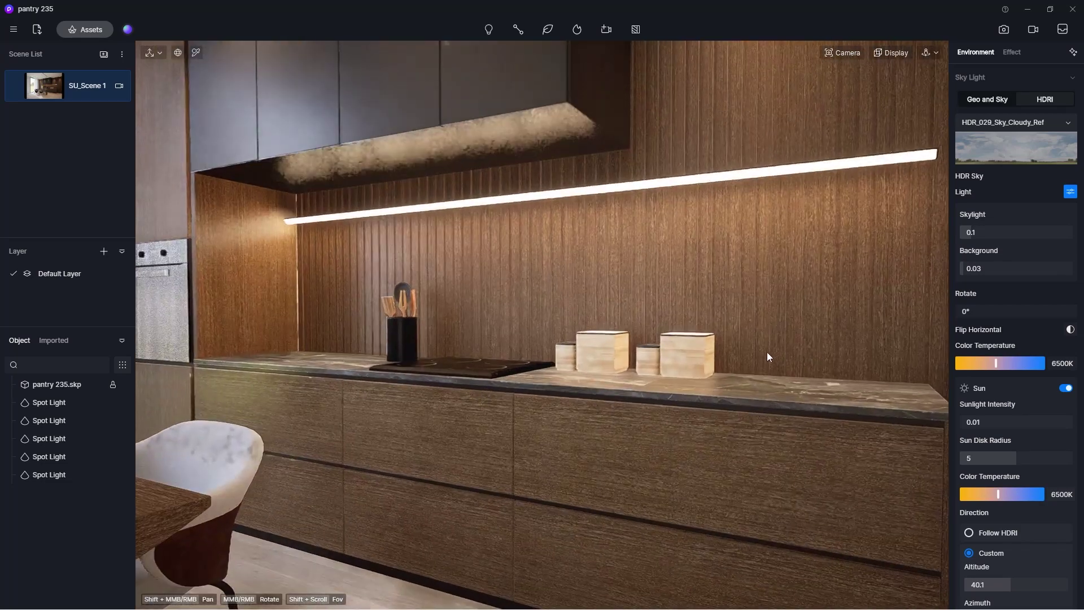
{"action": "middle_click_drag", "start_coordinate": [687, 351], "coordinate": [619, 324]}
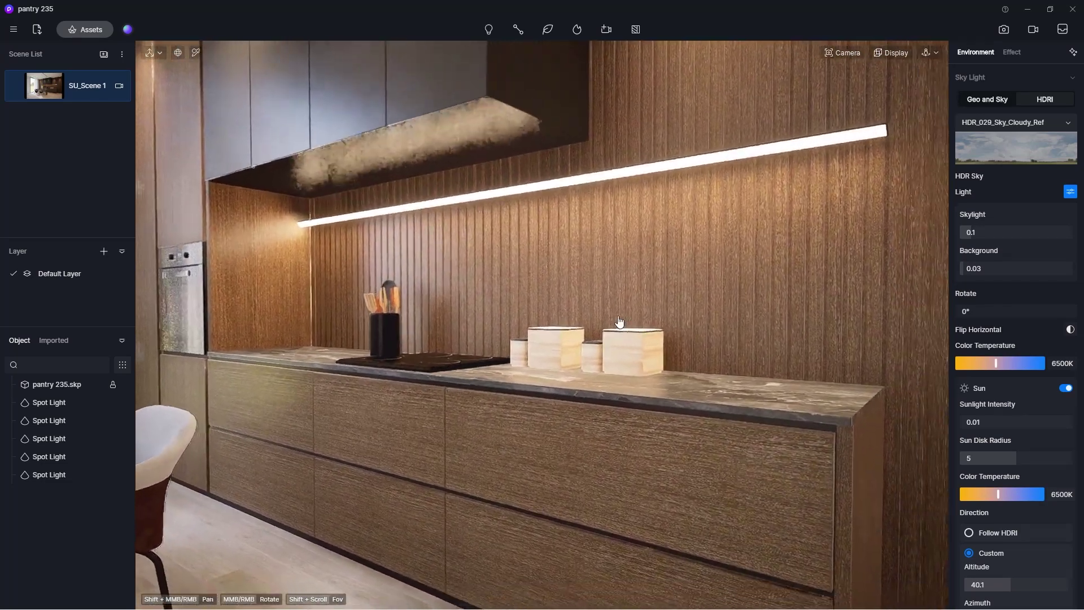
Try a 45° camera field of view on the kitchen counter close-up
{"action": "left_click", "coordinate": [844, 52]}
{"action": "double_click", "coordinate": [834, 130]}
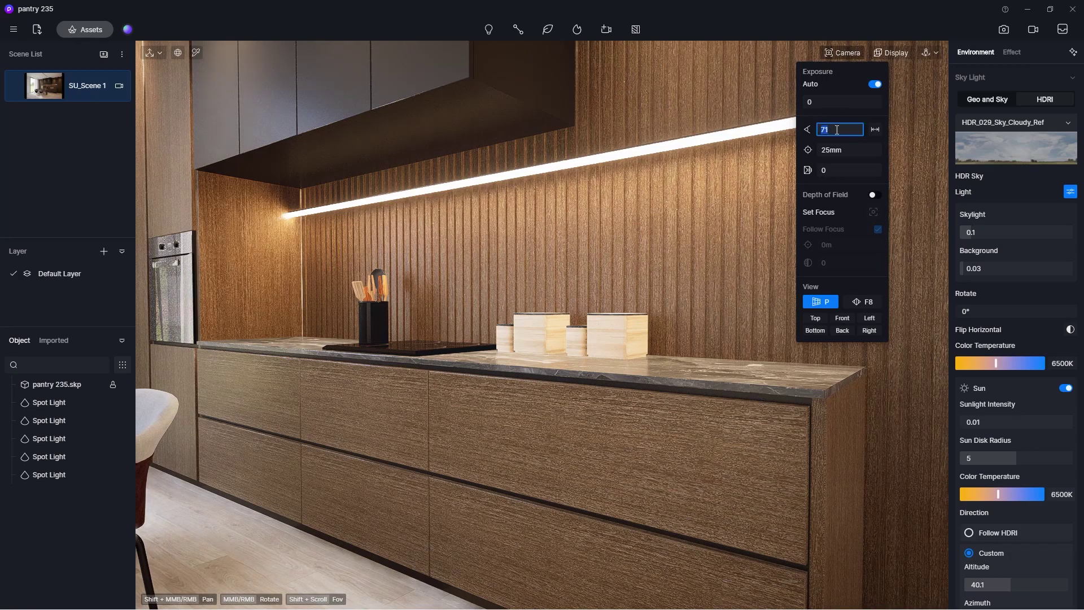
{"action": "type", "text": "45"}
{"action": "key", "text": "Return"}
{"action": "scroll", "coordinate": [628, 327], "scroll_direction": "down", "scroll_amount": 4}
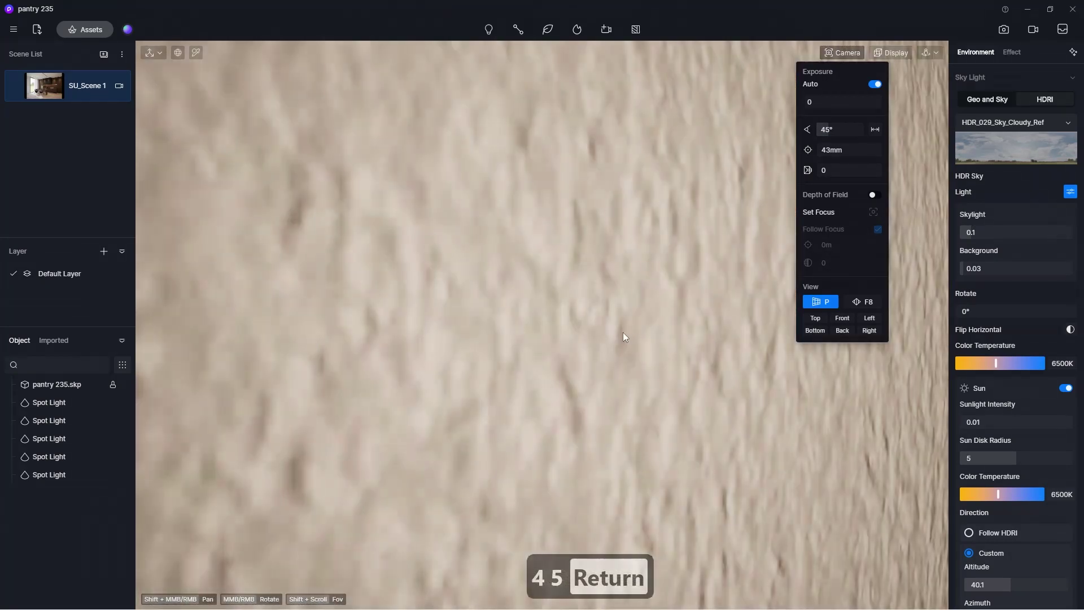
{"action": "scroll", "coordinate": [622, 332], "scroll_direction": "up", "scroll_amount": 3}
Set the camera's field of view to 60° and adjust the framing of the counter
{"action": "double_click", "coordinate": [833, 129]}
{"action": "type", "text": "60"}
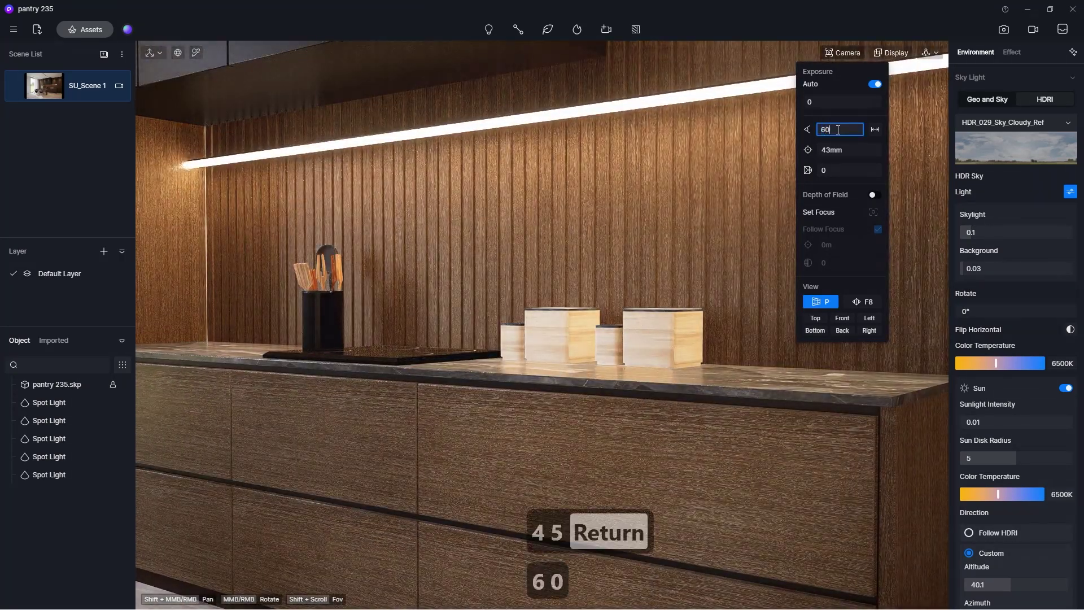
{"action": "key", "text": "Return"}
{"action": "mouse_move", "coordinate": [552, 298]}
{"action": "middle_mouse_down", "text": "shift"}
{"action": "mouse_move", "coordinate": [539, 296]}
{"action": "mouse_move", "coordinate": [547, 314]}
{"action": "mouse_move", "coordinate": [547, 285]}
{"action": "mouse_move", "coordinate": [552, 307]}
{"action": "mouse_move", "coordinate": [571, 303]}
{"action": "mouse_move", "coordinate": [560, 297]}
{"action": "middle_mouse_up", "text": "shift"}
Switch the camera to two-point perspective, comparing it with the standard perspective view
{"action": "left_click", "coordinate": [839, 53]}
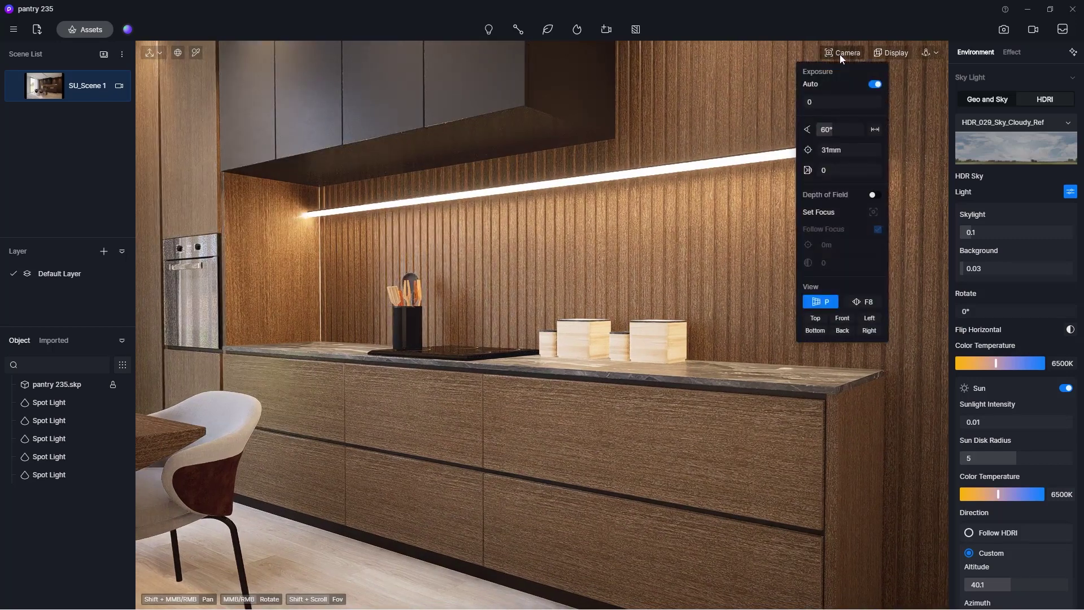
{"action": "left_click", "coordinate": [860, 302]}
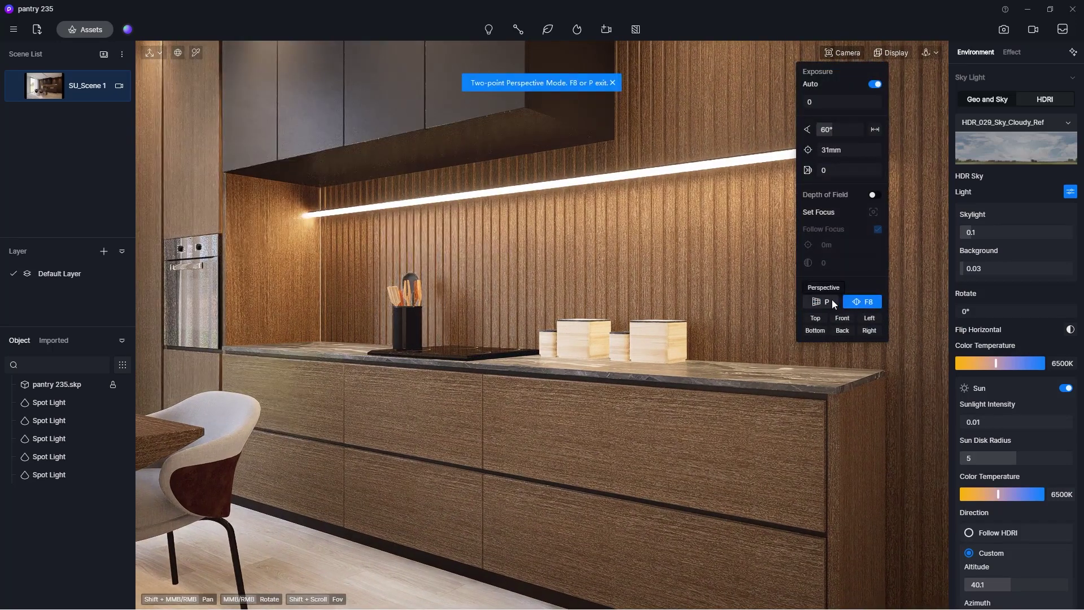
{"action": "left_click", "coordinate": [832, 299]}
{"action": "left_click", "coordinate": [868, 301]}
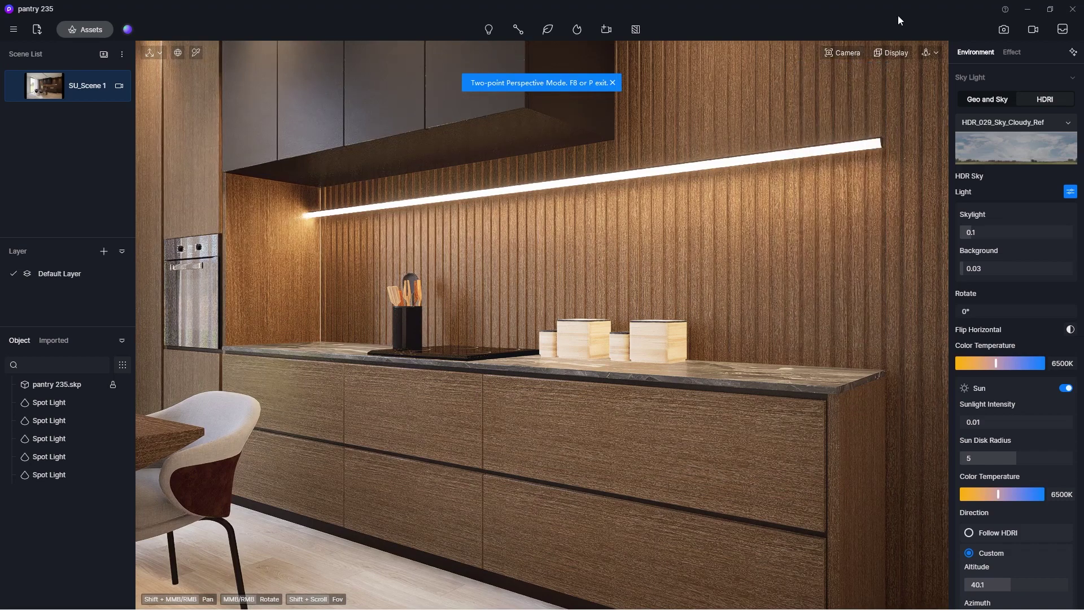
Enter image rendering mode, choose a 1:1 aspect ratio and fit the kitchen counter inside the square frame
{"action": "left_click", "coordinate": [999, 32]}
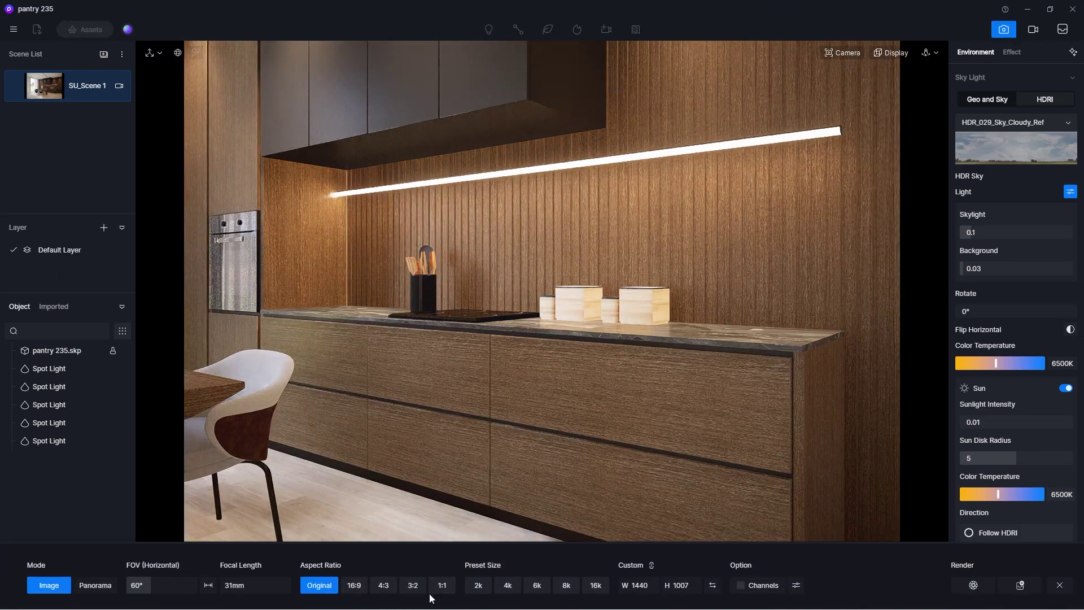
{"action": "left_click", "coordinate": [442, 584]}
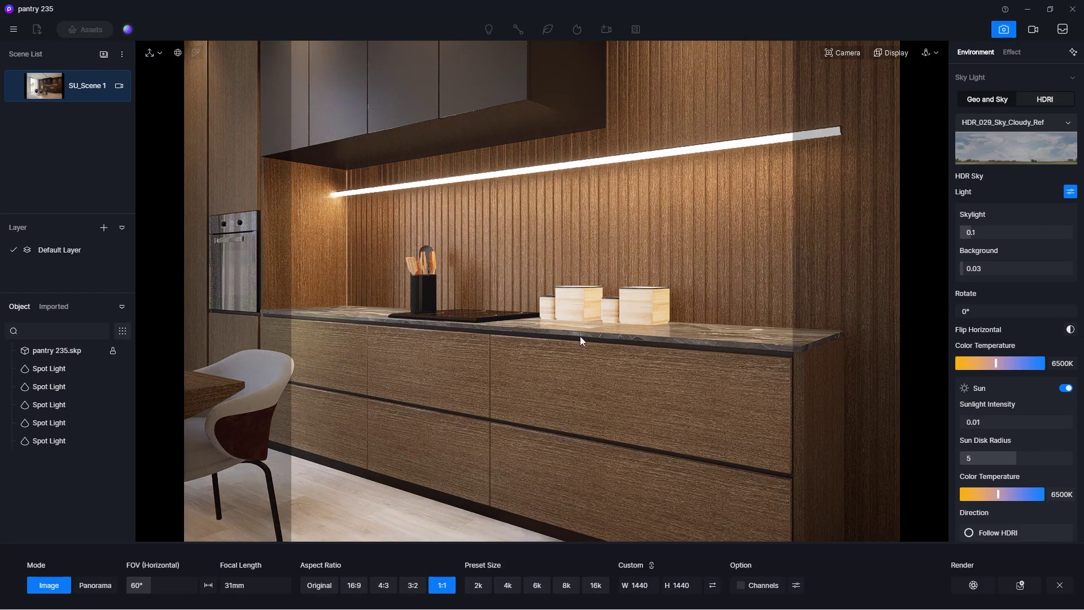
{"action": "scroll", "coordinate": [589, 357], "scroll_direction": "down", "scroll_amount": 1}
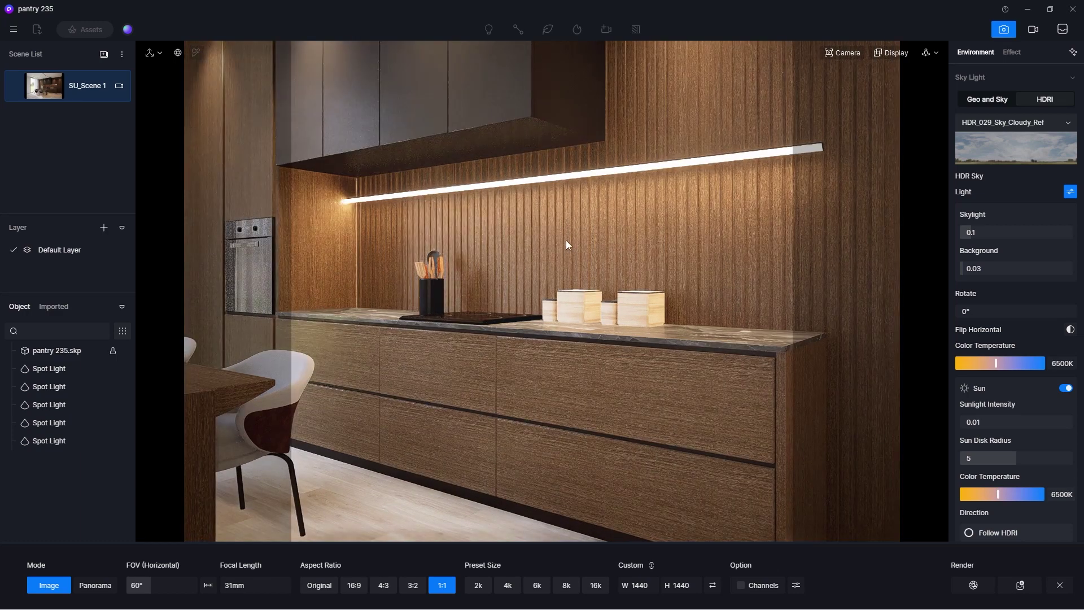
{"action": "middle_click_drag", "start_coordinate": [591, 236], "coordinate": [520, 258]}
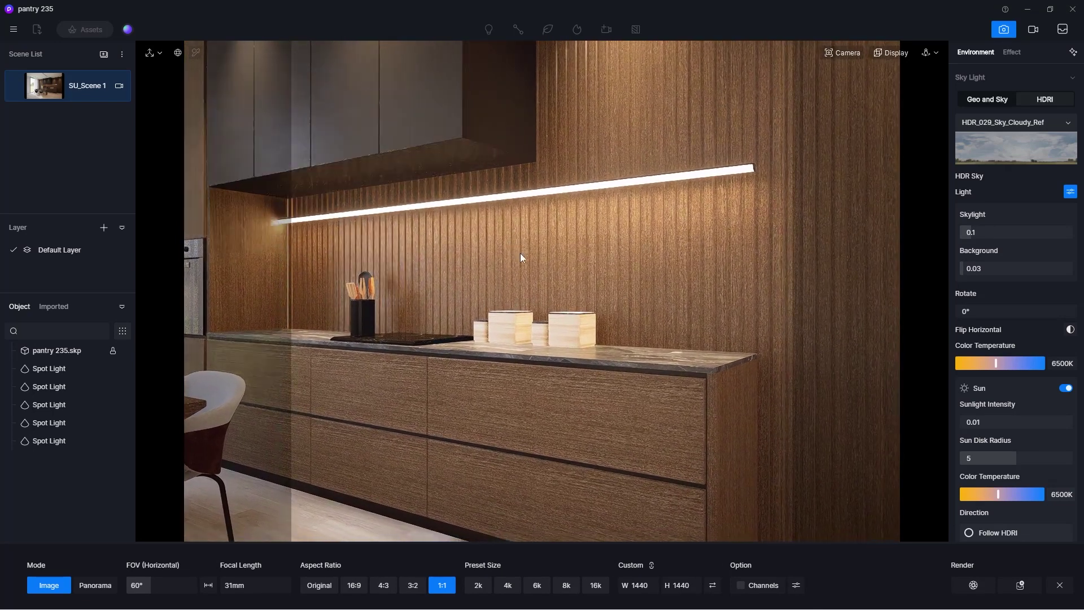
{"action": "scroll", "coordinate": [534, 250], "scroll_direction": "down", "scroll_amount": 3}
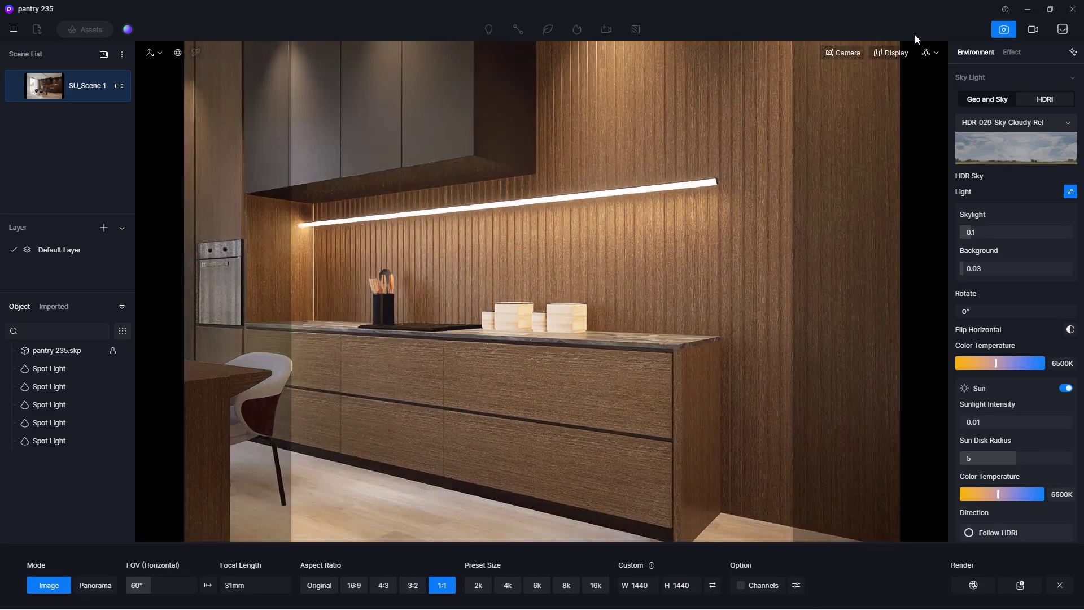
Return the camera to standard perspective and reframe the counter at an angle within the square frame
{"action": "left_click", "coordinate": [905, 52]}
{"action": "left_click", "coordinate": [848, 52]}
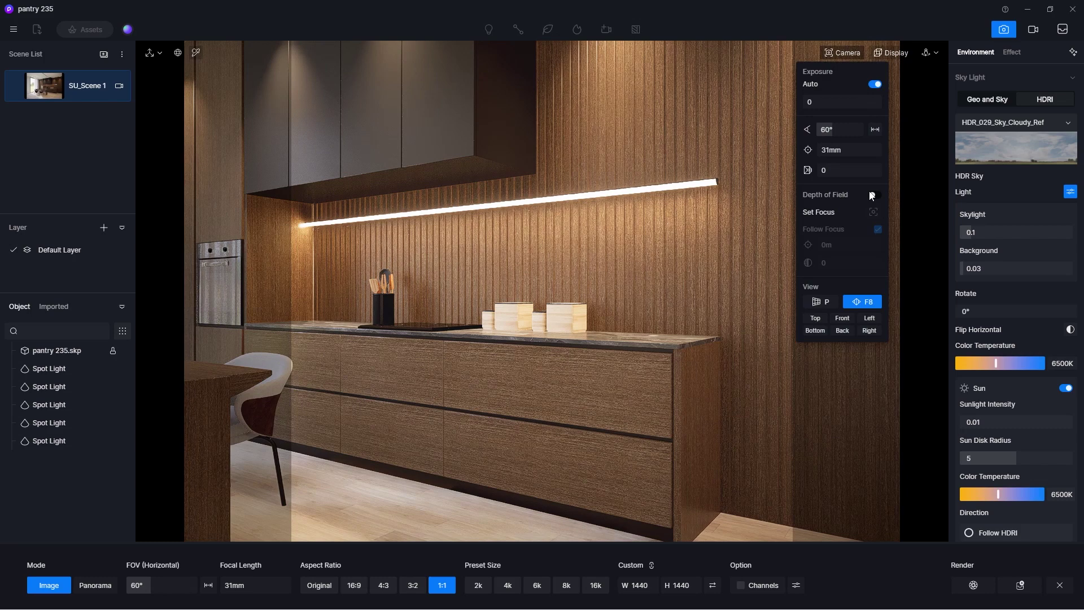
{"action": "left_click", "coordinate": [831, 297]}
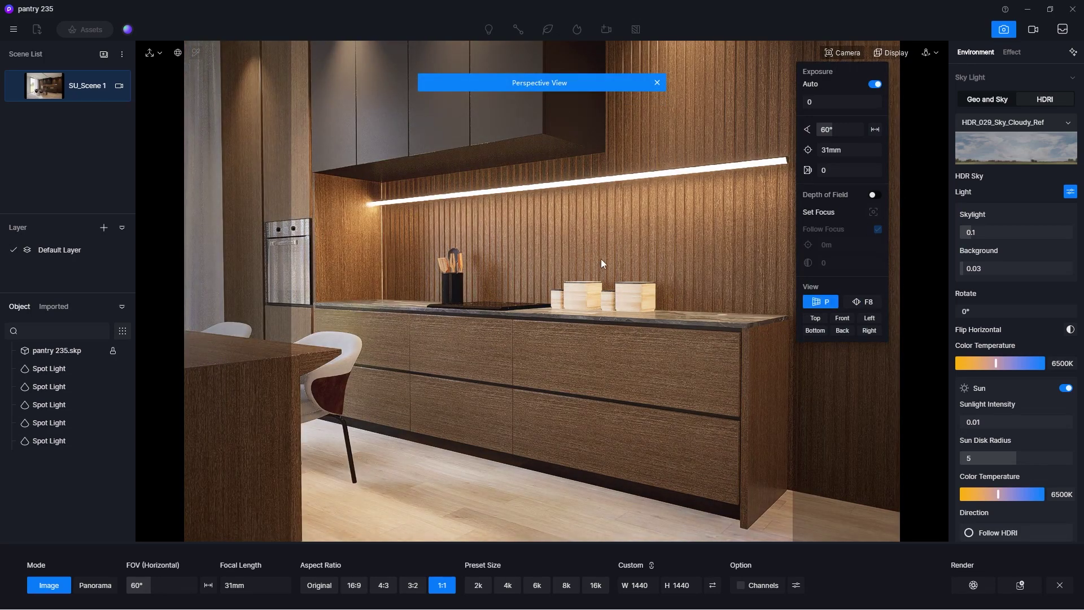
{"action": "scroll", "coordinate": [601, 263], "scroll_direction": "up", "scroll_amount": 6}
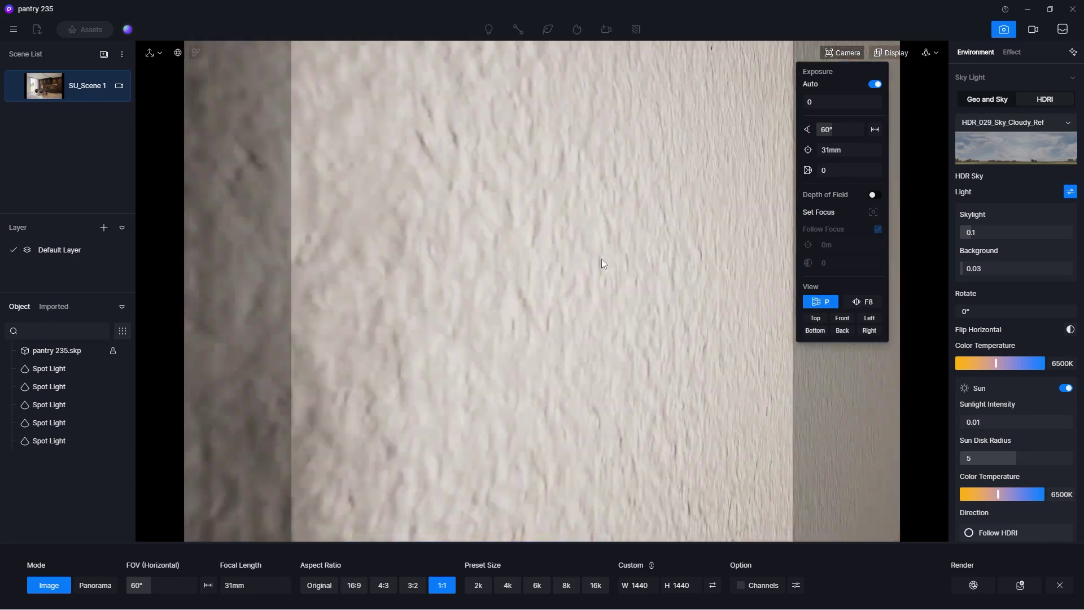
{"action": "scroll", "coordinate": [601, 258], "scroll_direction": "down", "scroll_amount": 6}
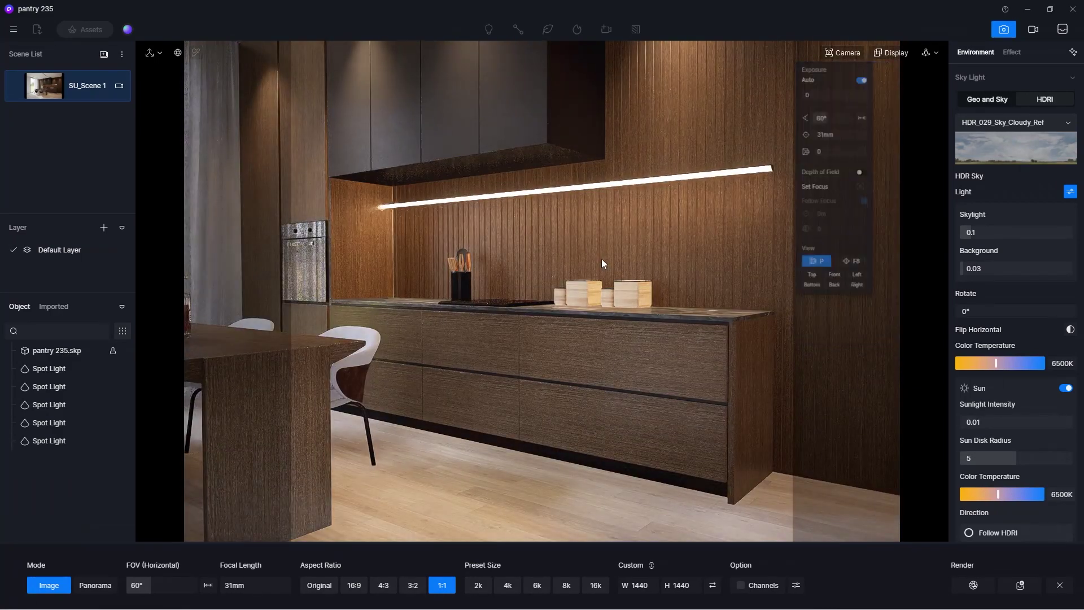
{"action": "right_click_drag", "start_coordinate": [601, 258], "coordinate": [575, 252]}
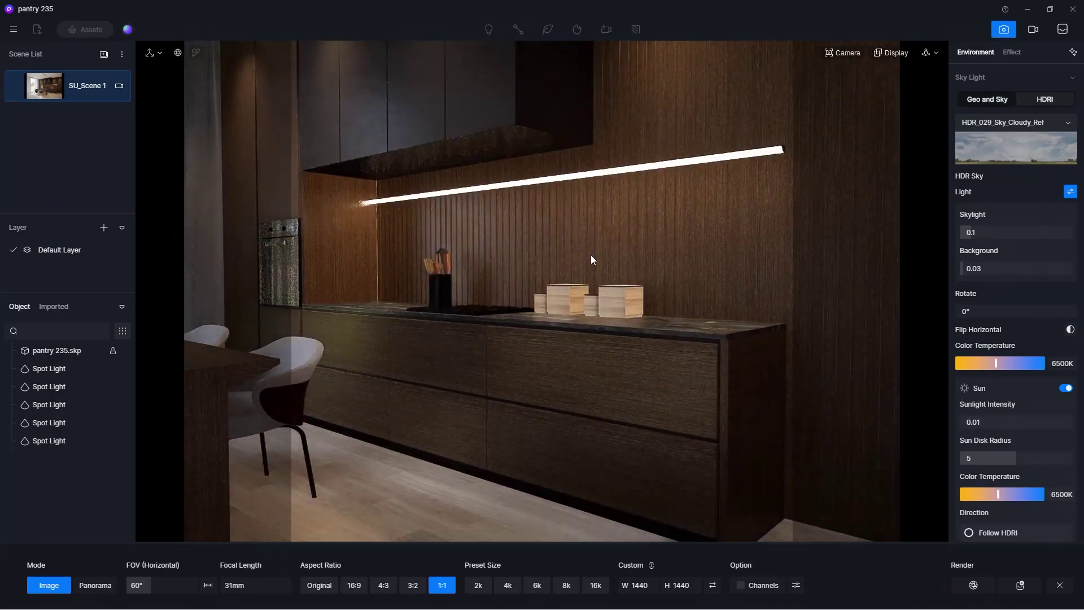
{"action": "scroll", "coordinate": [552, 223], "scroll_direction": "up", "scroll_amount": 3}
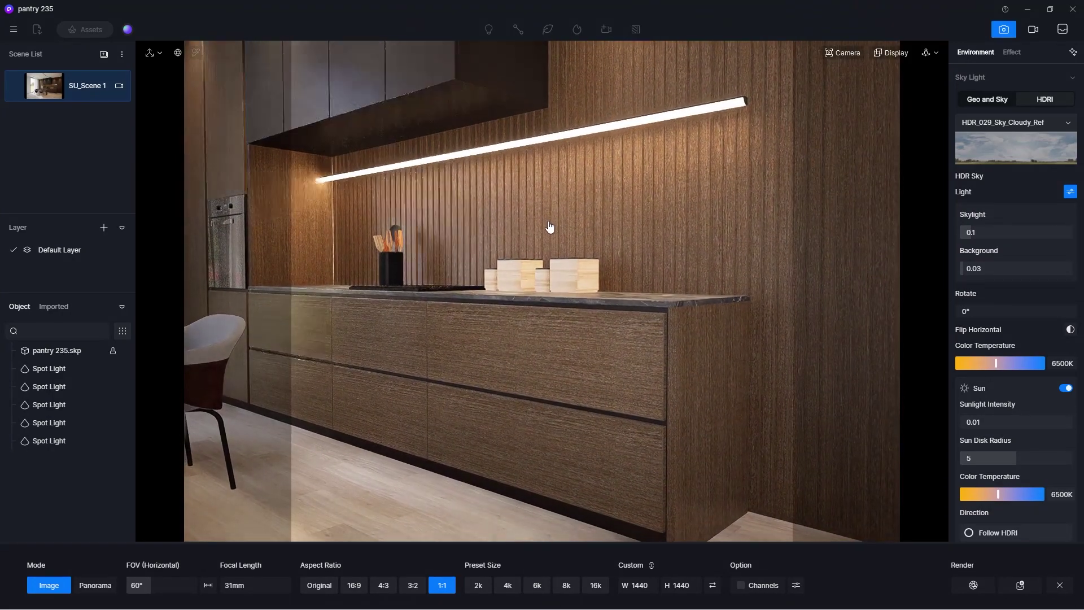
{"action": "middle_click_drag", "start_coordinate": [549, 226], "coordinate": [556, 236]}
Set the camera's clipping value to 51.9 to cut away the wall blocking the counter
{"action": "scroll", "coordinate": [562, 241], "scroll_direction": "up", "scroll_amount": 5}
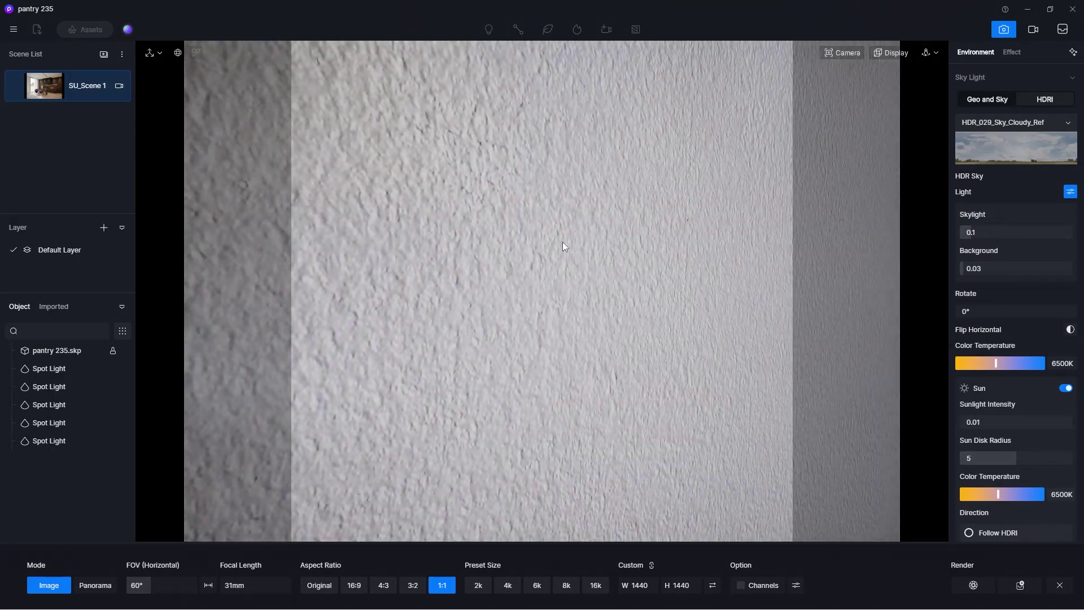
{"action": "left_click", "coordinate": [845, 53]}
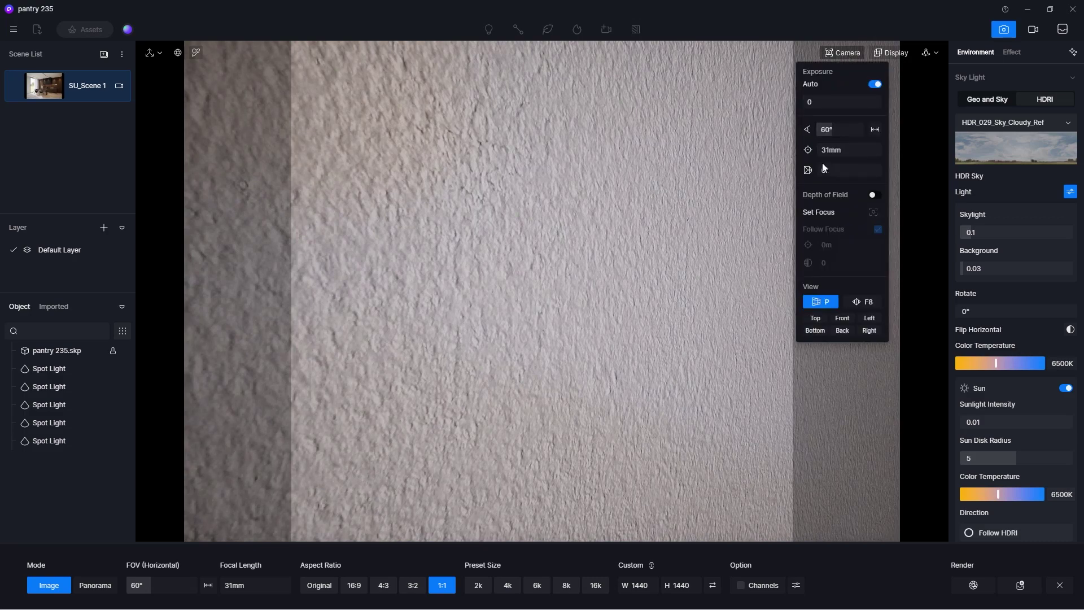
{"action": "mouse_move", "coordinate": [822, 171]}
{"action": "left_mouse_down"}
{"action": "mouse_move", "coordinate": [831, 172]}
{"action": "mouse_move", "coordinate": [821, 173]}
{"action": "left_mouse_up"}
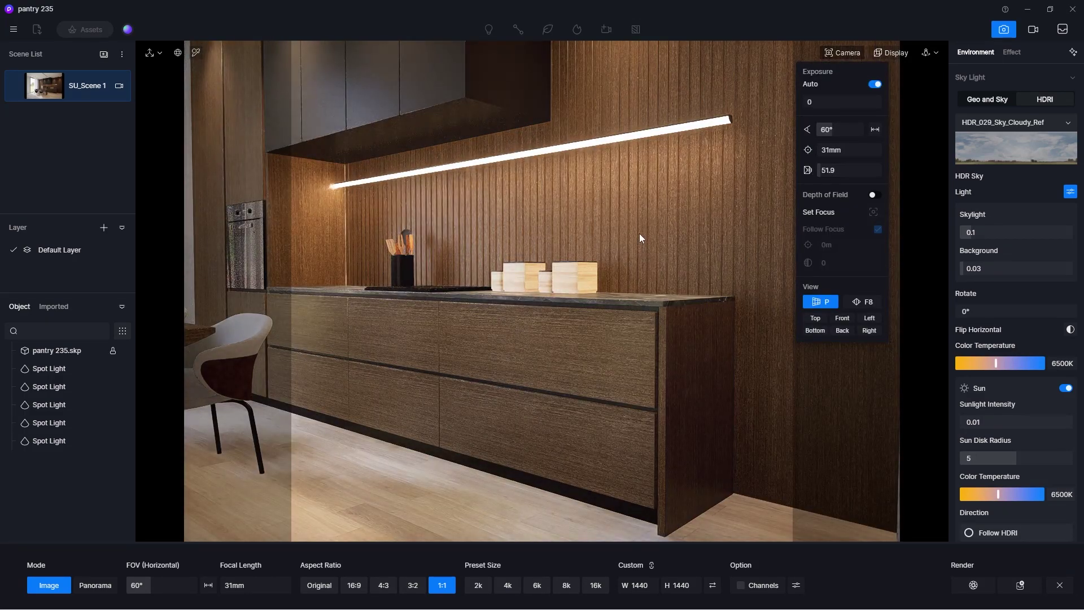
{"action": "left_click", "coordinate": [639, 233]}
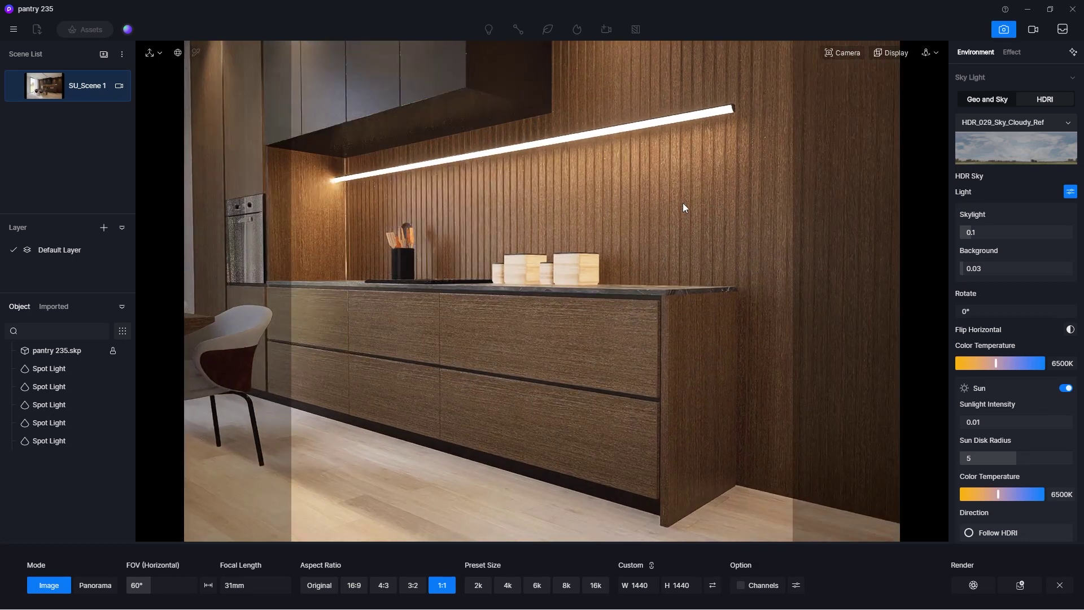
Switch the camera to two-point perspective and display the composition grid over the square frame
{"action": "left_click", "coordinate": [842, 53]}
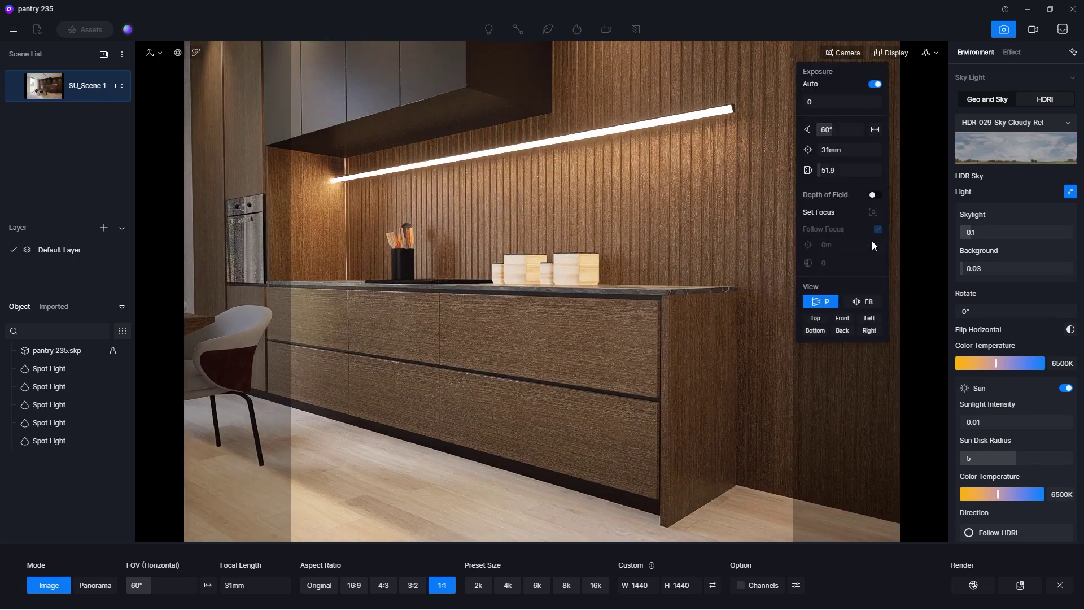
{"action": "left_click", "coordinate": [870, 300]}
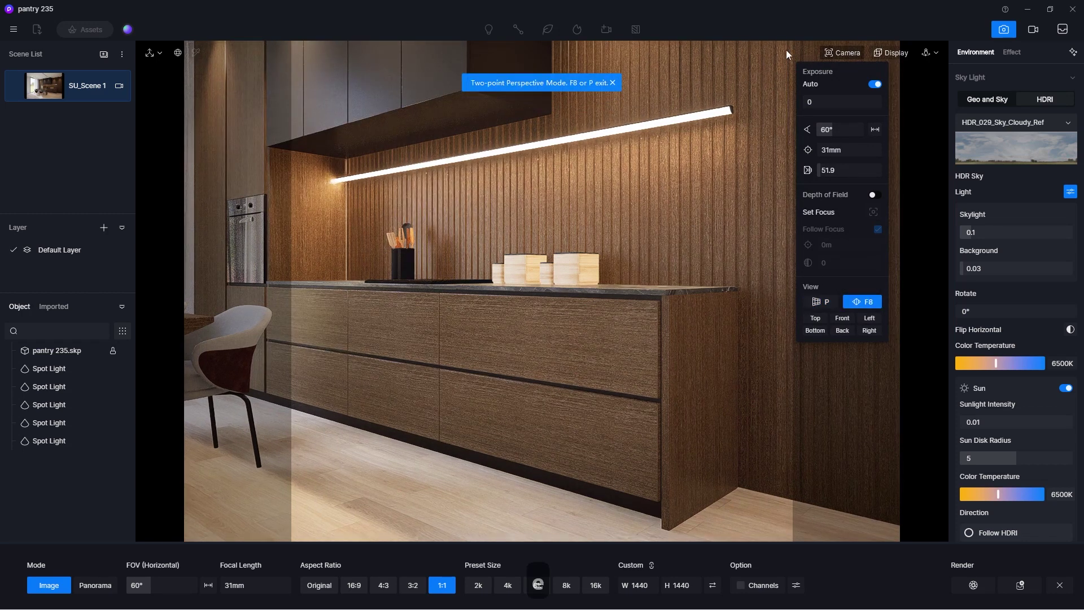
{"action": "left_click", "coordinate": [907, 53]}
{"action": "left_click", "coordinate": [924, 88]}
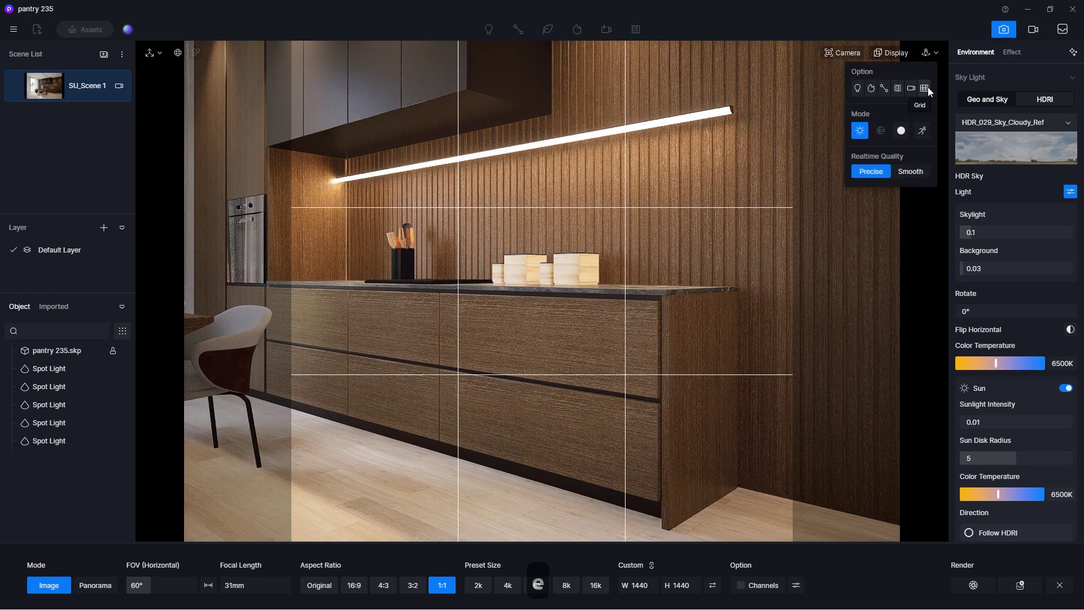
{"action": "key", "text": "e"}
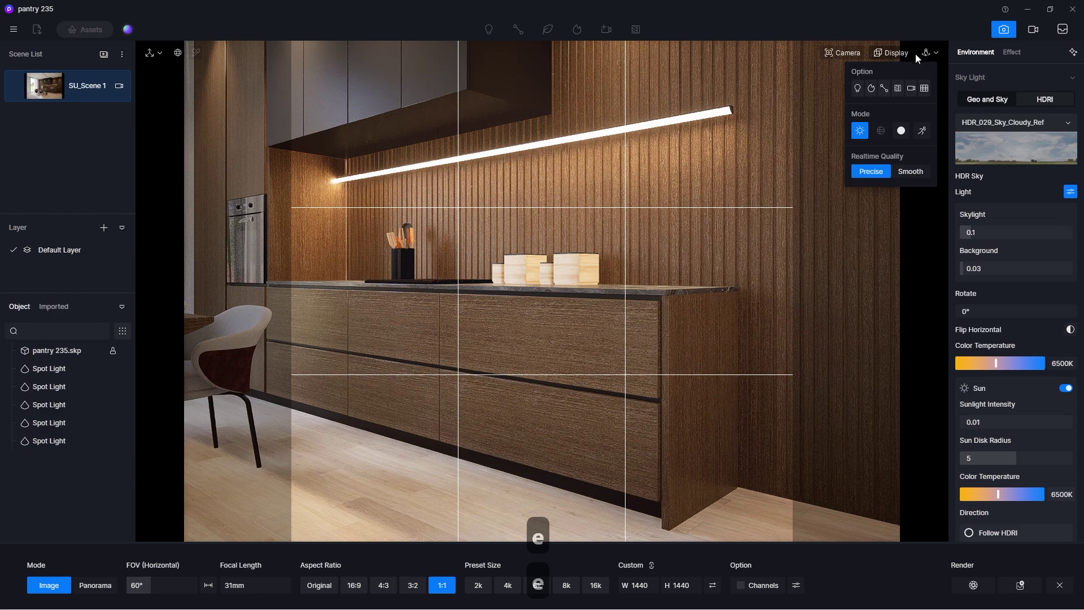
Switch navigation to Fly, place the camera at about 0.88 m height shifted slightly sideways along the counter, and hide the composition grid
{"action": "mouse_move", "coordinate": [919, 54]}
{"action": "left_click", "coordinate": [897, 87]}
{"action": "key", "text": "e"}
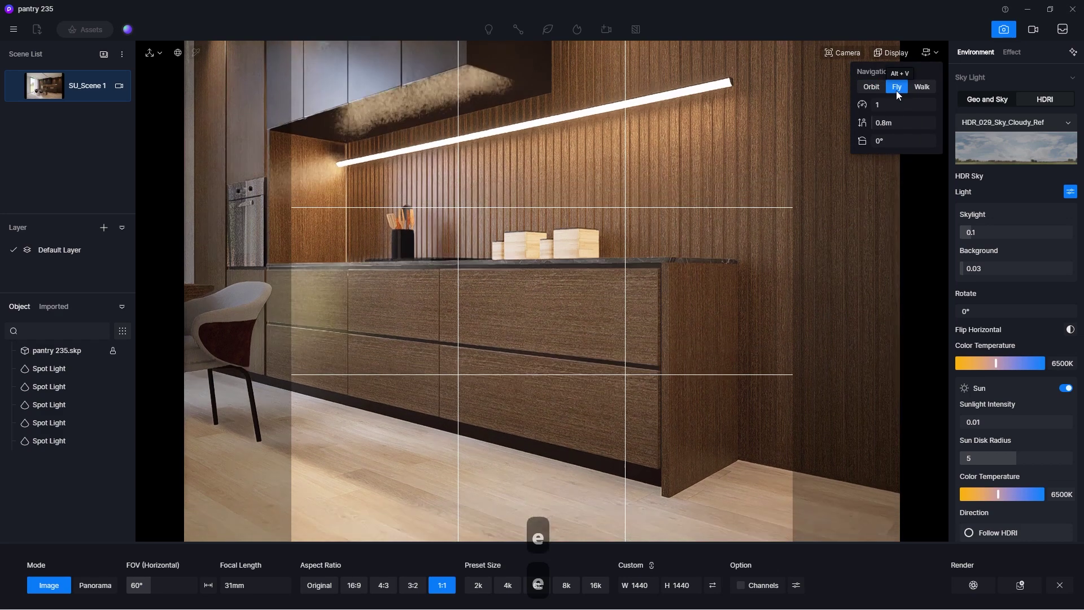
{"action": "key", "text": "q"}
{"action": "key", "text": "d"}
{"action": "key", "text": "a"}
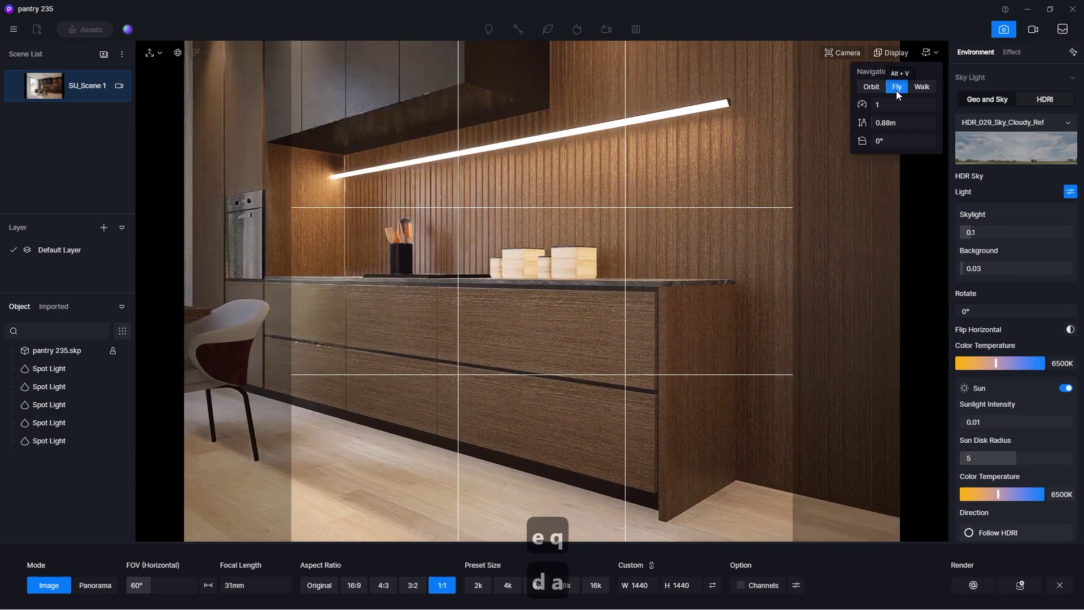
{"action": "key", "text": "d"}
{"action": "key", "text": "a"}
{"action": "key", "text": "d"}
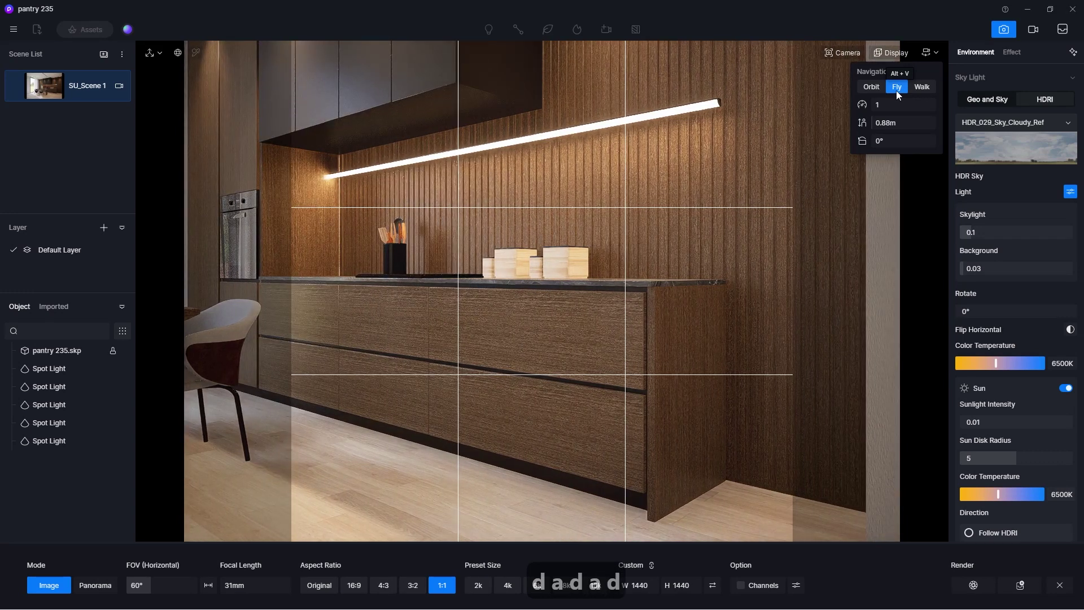
{"action": "left_click", "coordinate": [852, 53]}
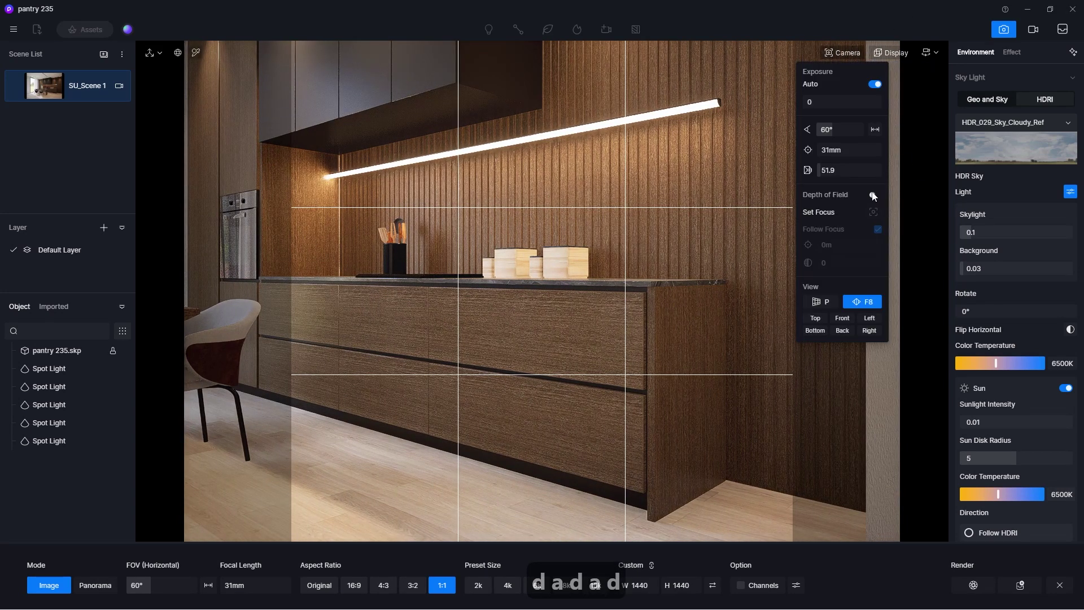
{"action": "left_click", "coordinate": [889, 53]}
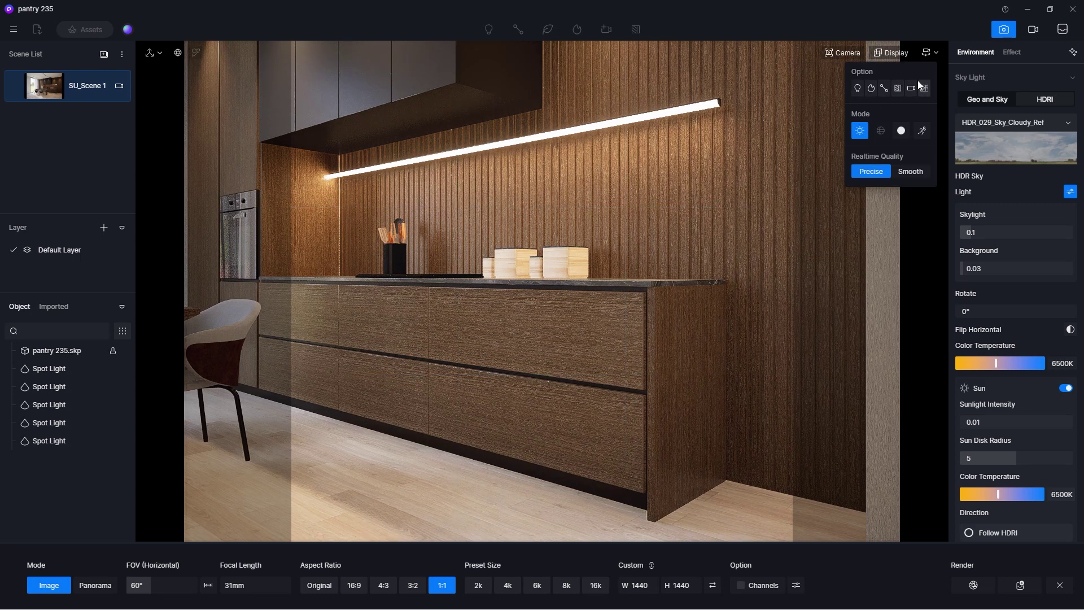
Enable depth of field with a blur value of 10 and set the focus point on the large wooden box on the counter
{"action": "left_click", "coordinate": [842, 52]}
{"action": "left_click", "coordinate": [876, 212]}
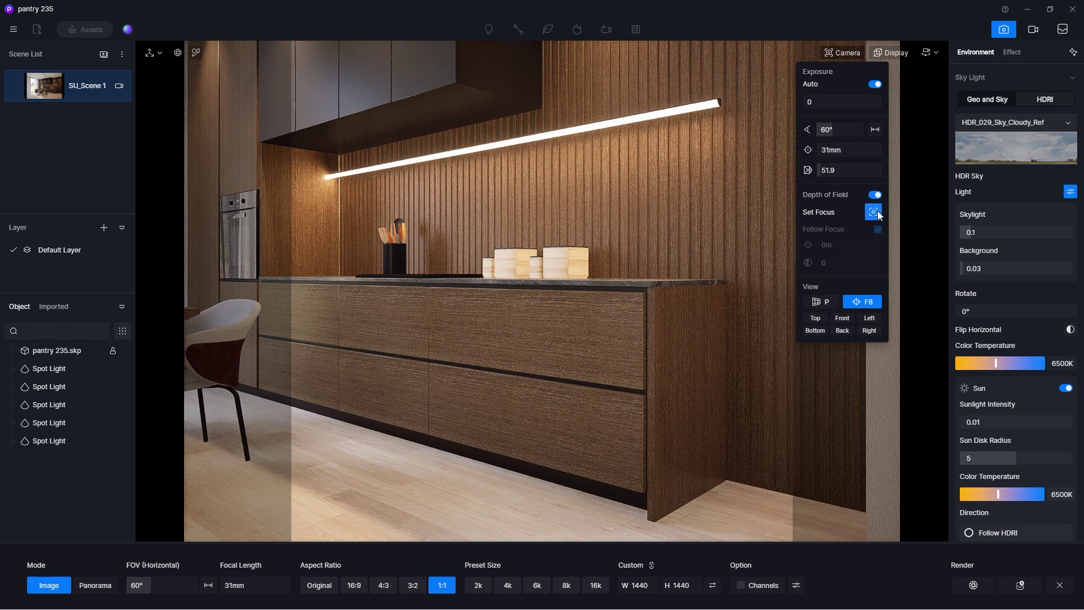
{"action": "left_click", "coordinate": [515, 261]}
{"action": "left_click_drag", "start_coordinate": [829, 259], "coordinate": [914, 259]}
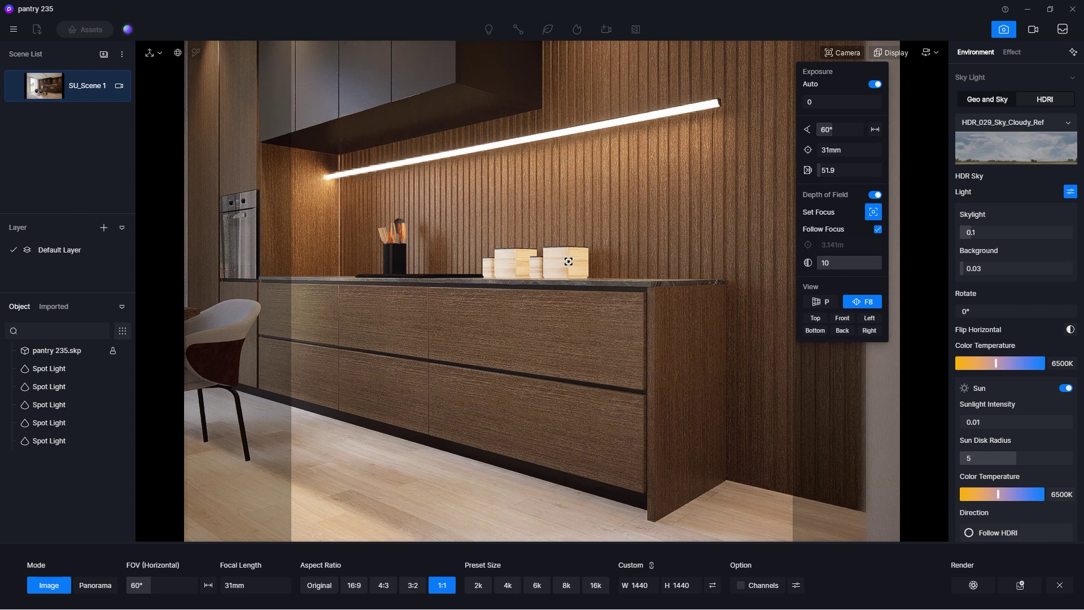
{"action": "left_click", "coordinate": [610, 343]}
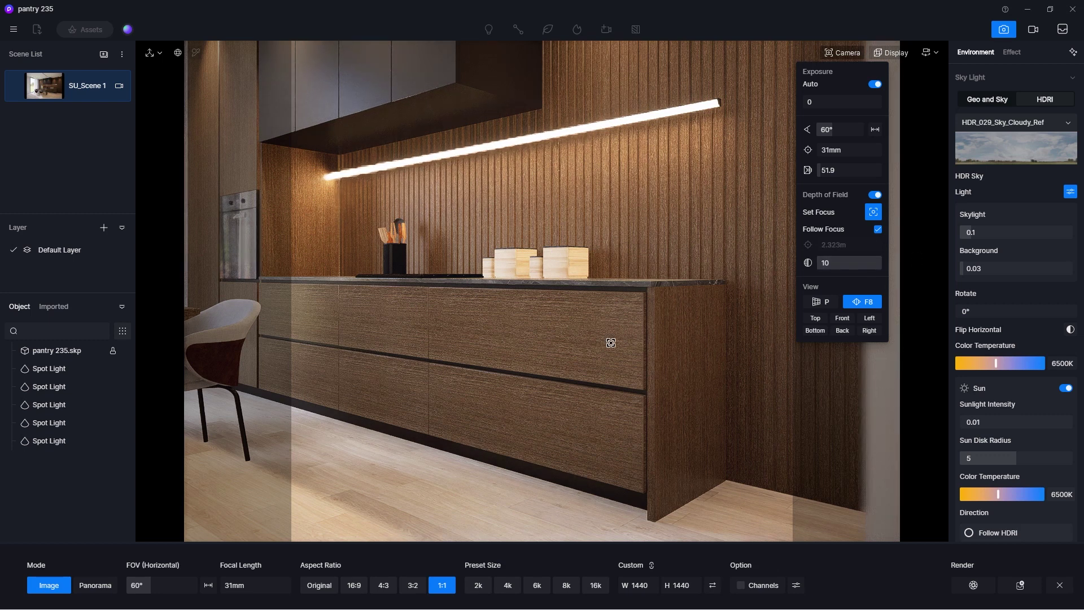
{"action": "left_click", "coordinate": [572, 269]}
Store the current counter view as a new scene and save the project
{"action": "left_click", "coordinate": [104, 54]}
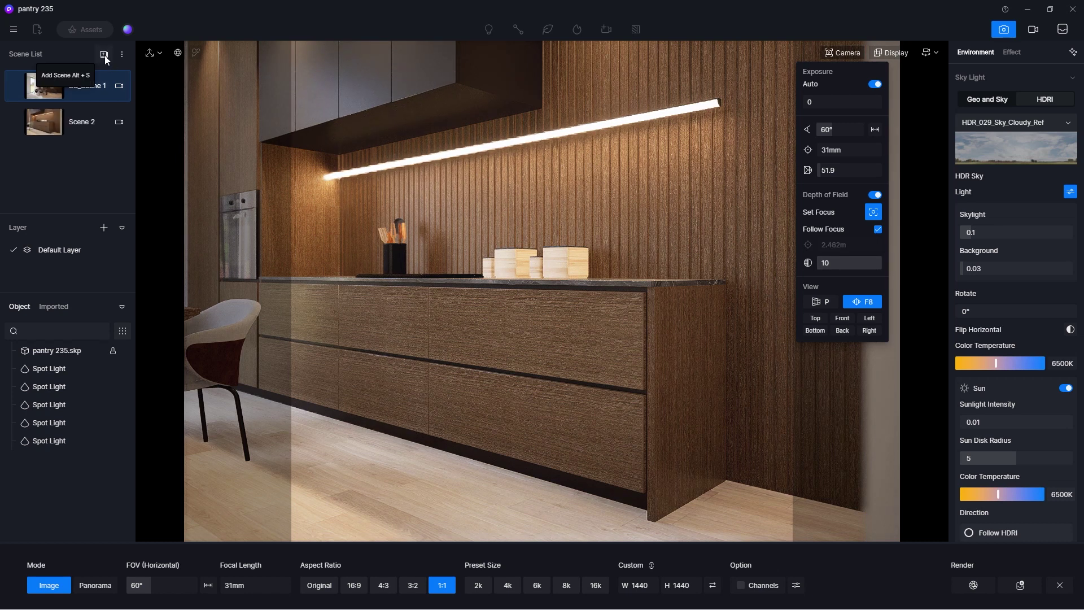
{"action": "left_click", "coordinate": [13, 30]}
{"action": "left_click", "coordinate": [169, 119]}
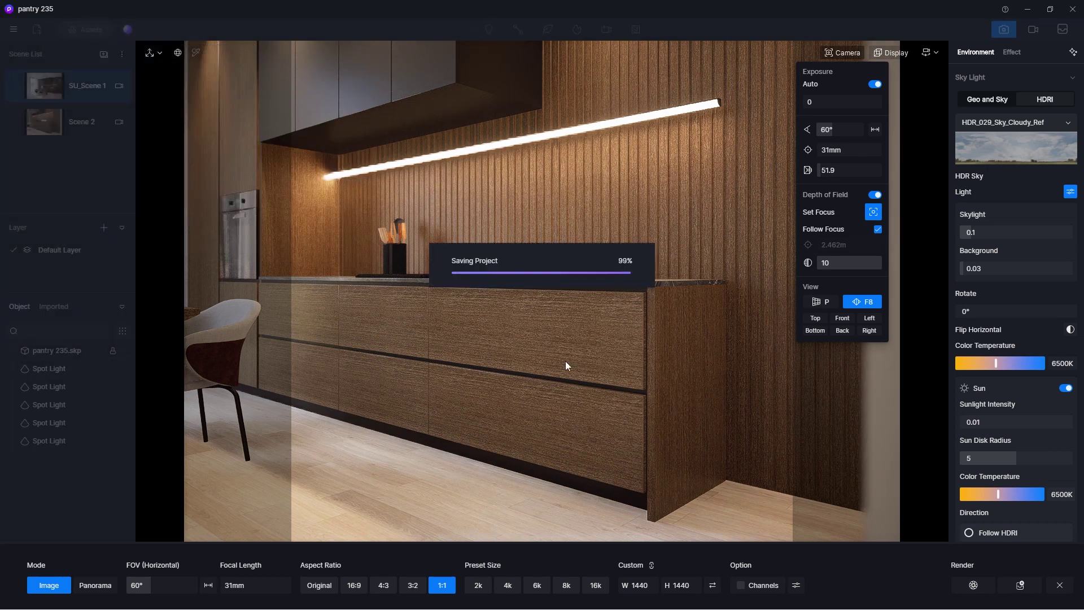
Set the custom image size to 1080 × 1080 and render the view as a PNG into the output folder
{"action": "double_click", "coordinate": [680, 585]}
{"action": "type", "text": "1080"}
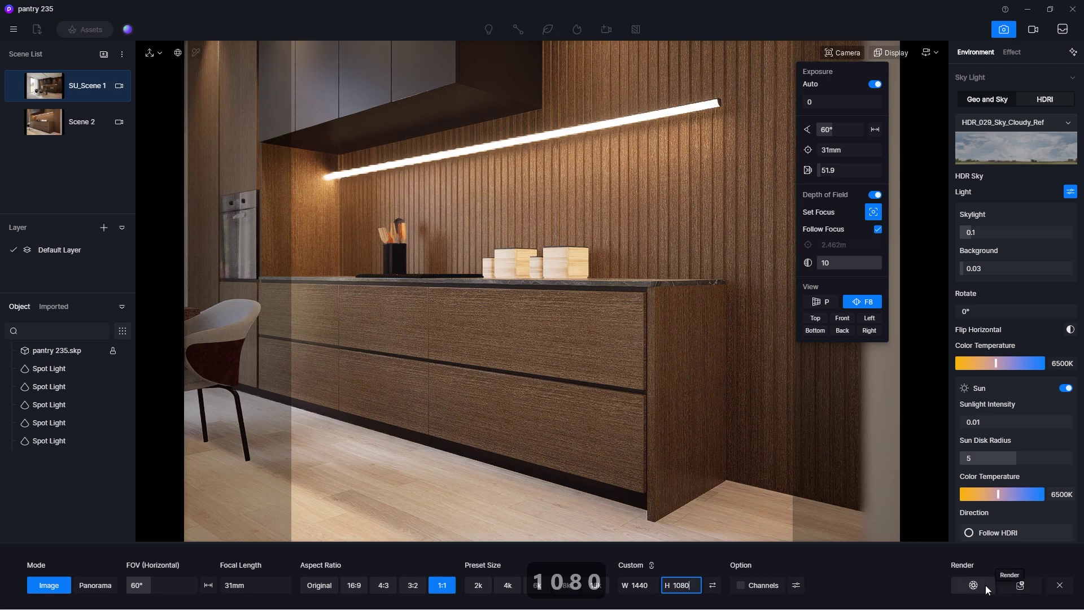
{"action": "key", "text": "Return"}
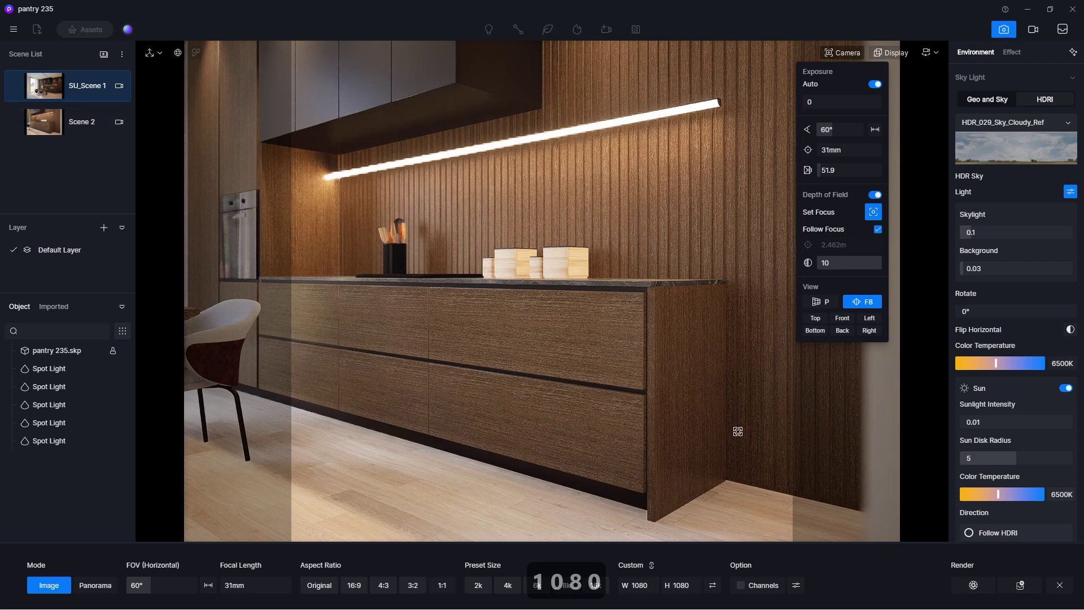
{"action": "left_click", "coordinate": [972, 585]}
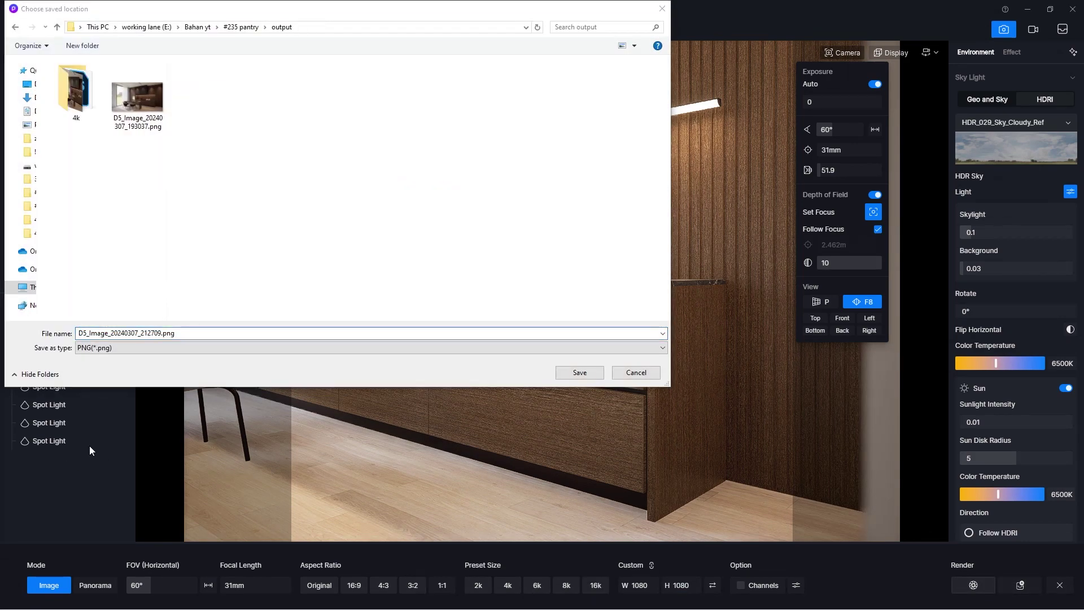
{"action": "left_click", "coordinate": [593, 372]}
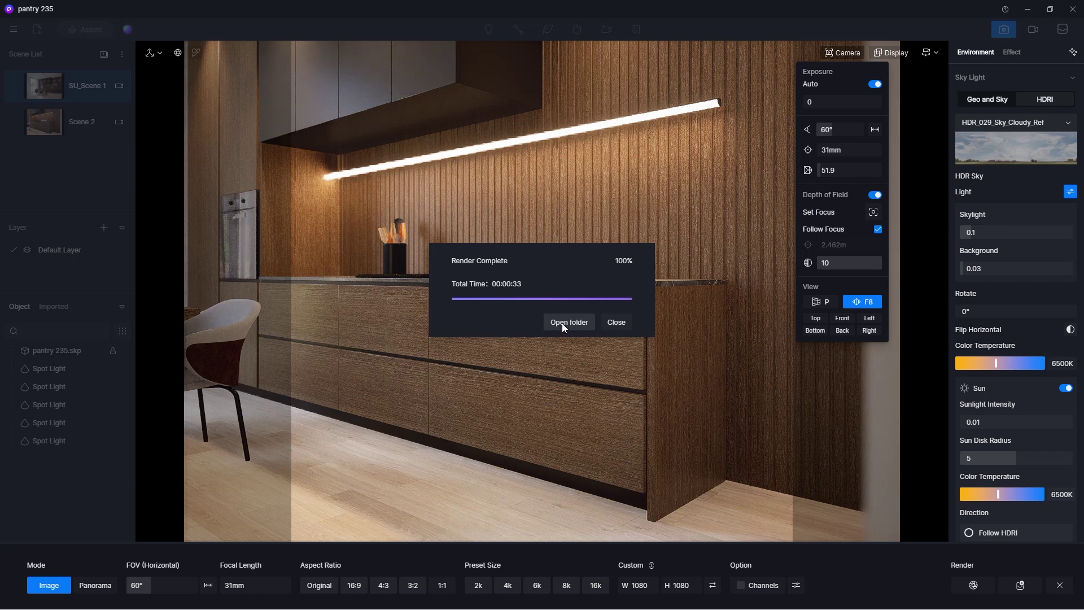
View the rendered counter PNG from the output folder, close it and return to the D5 Render scene
{"action": "left_click", "coordinate": [562, 324]}
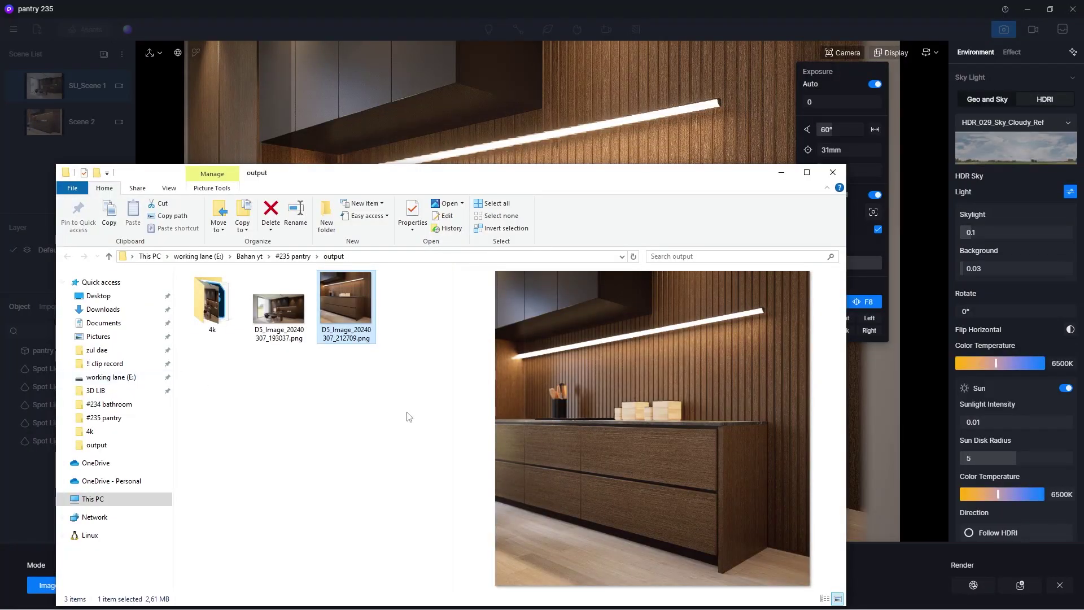
{"action": "left_click", "coordinate": [406, 416]}
{"action": "left_click", "coordinate": [351, 307]}
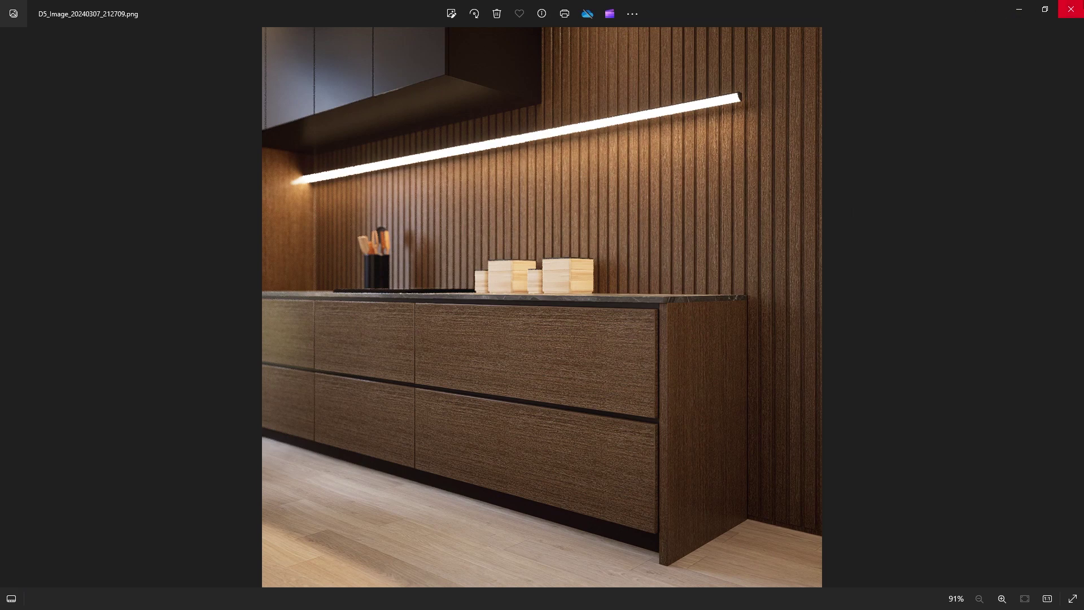
{"action": "left_click", "coordinate": [1070, 9]}
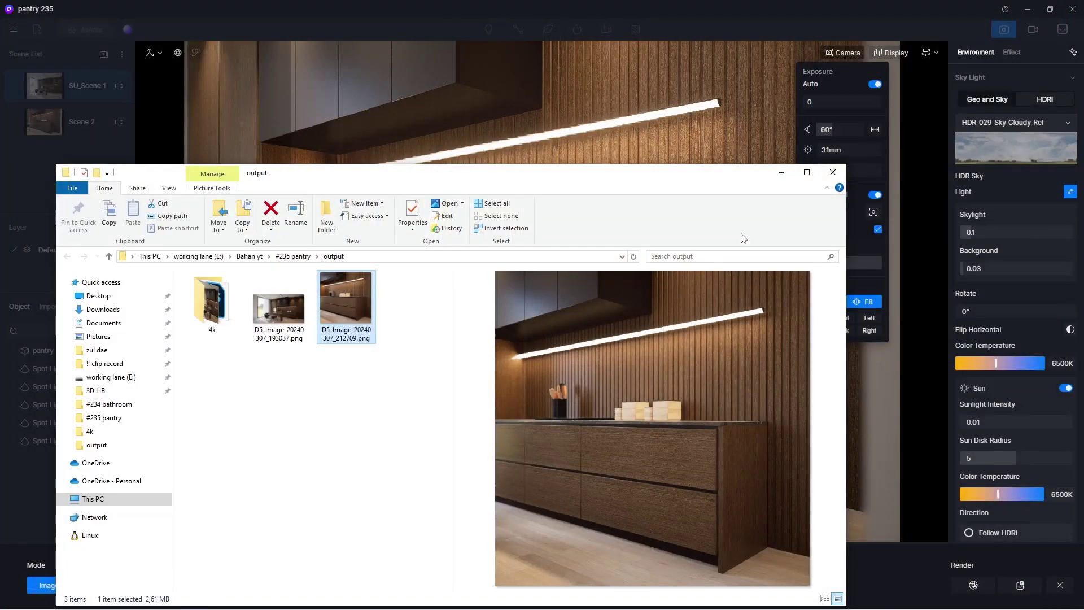
{"action": "left_click", "coordinate": [833, 172]}
{"action": "left_click", "coordinate": [616, 322]}
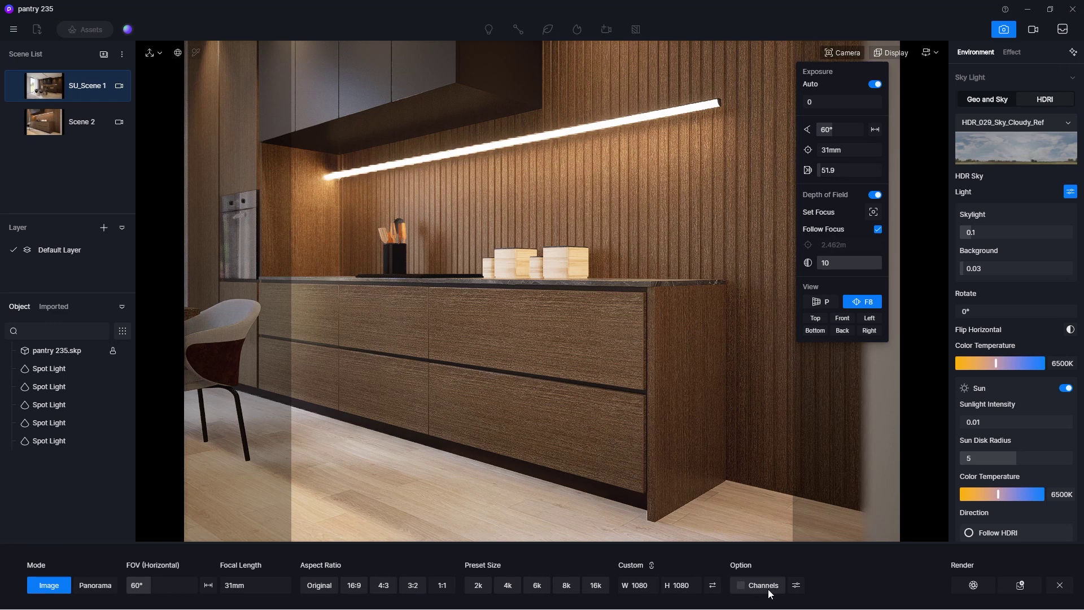
Enable the AO and Reflection channels and render the counter view into a new output subfolder named square
{"action": "left_click", "coordinate": [797, 585]}
{"action": "left_click", "coordinate": [783, 516]}
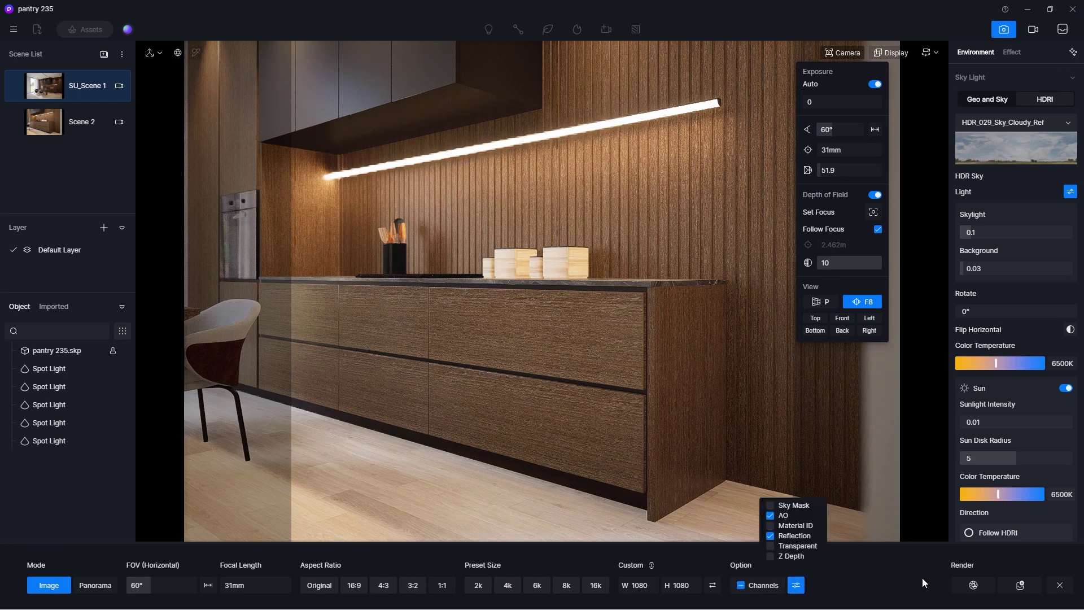
{"action": "left_click", "coordinate": [976, 584]}
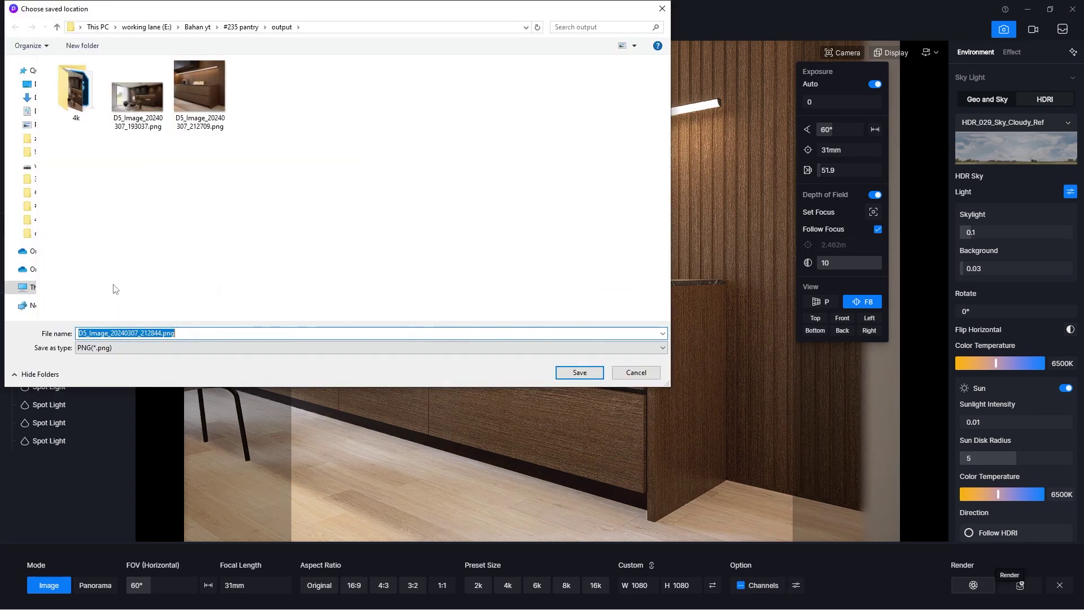
{"action": "left_click", "coordinate": [379, 224]}
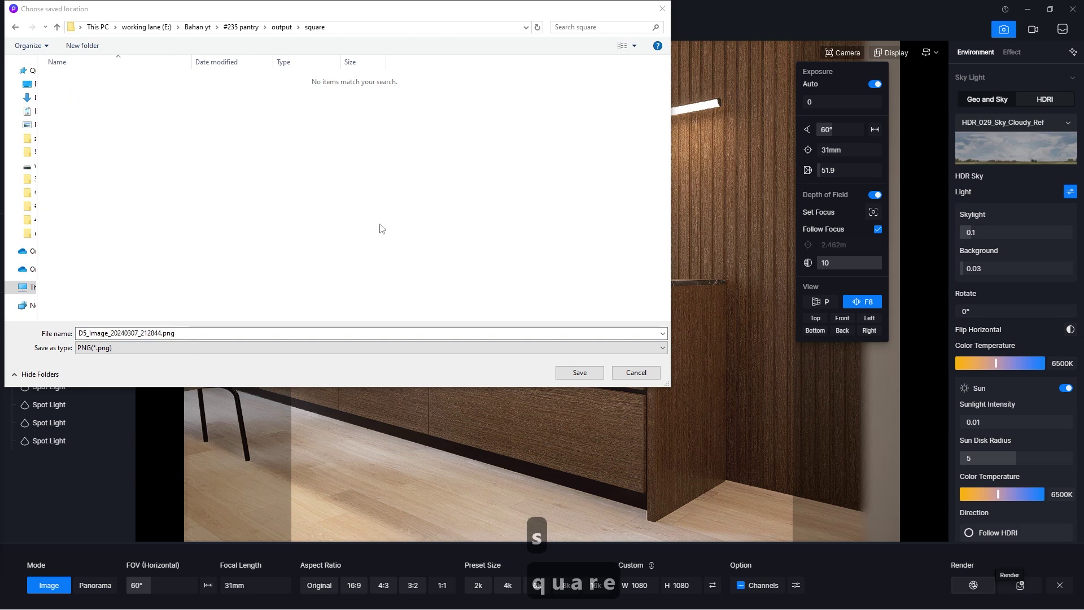
{"action": "left_click", "coordinate": [572, 373]}
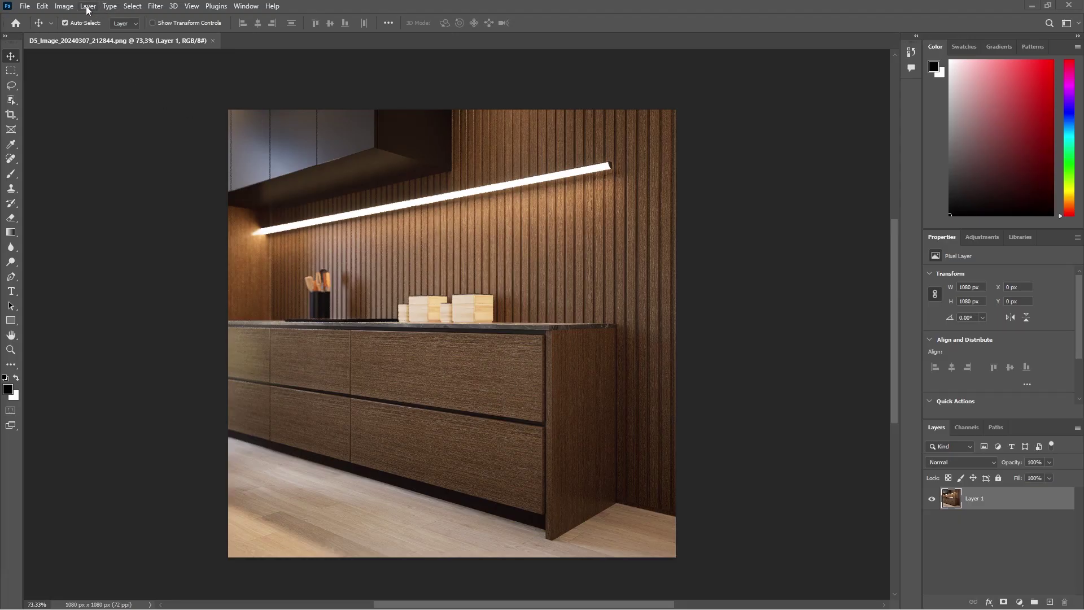
In Photoshop, switch the square render to 16 bits per channel and convert Layer 1 to a smart object
{"action": "left_click", "coordinate": [64, 6]}
{"action": "mouse_move", "coordinate": [71, 18]}
{"action": "left_click", "coordinate": [226, 113]}
{"action": "left_click", "coordinate": [64, 5]}
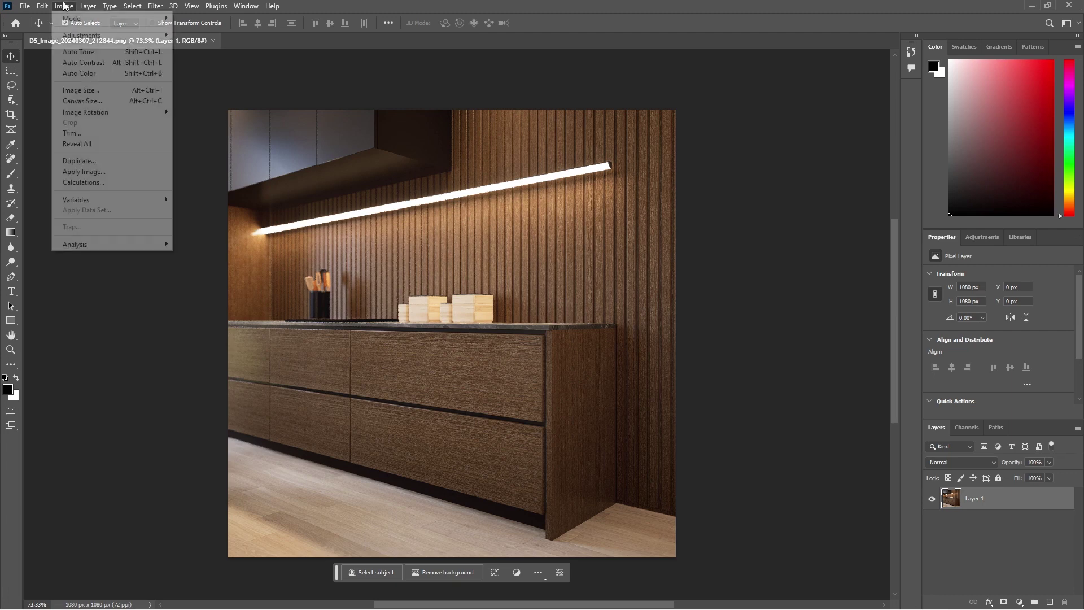
{"action": "left_click", "coordinate": [215, 122]}
{"action": "right_click", "coordinate": [1010, 504]}
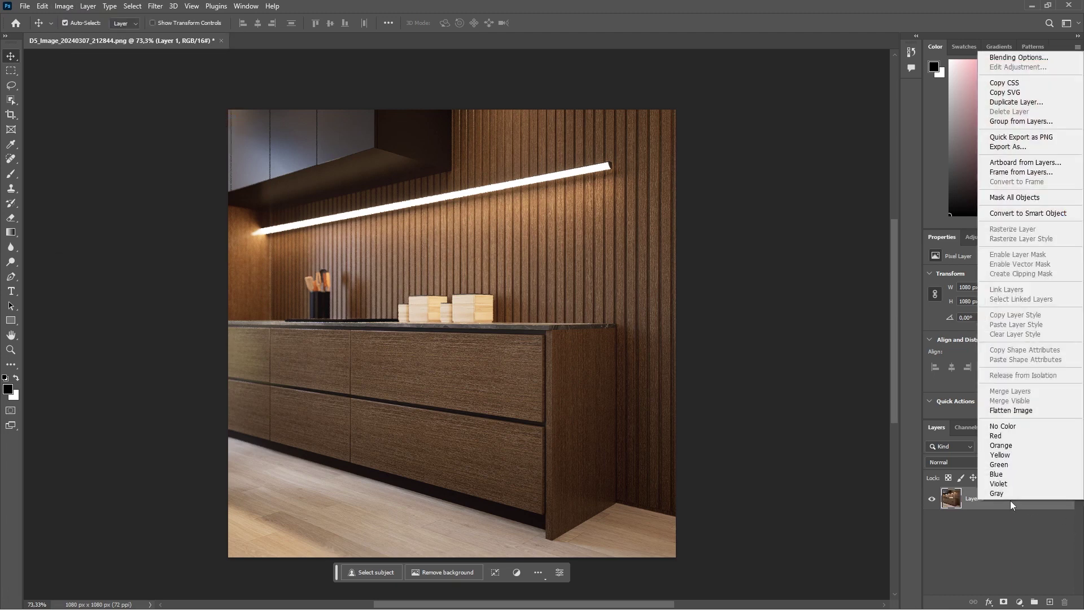
{"action": "left_click", "coordinate": [1027, 213]}
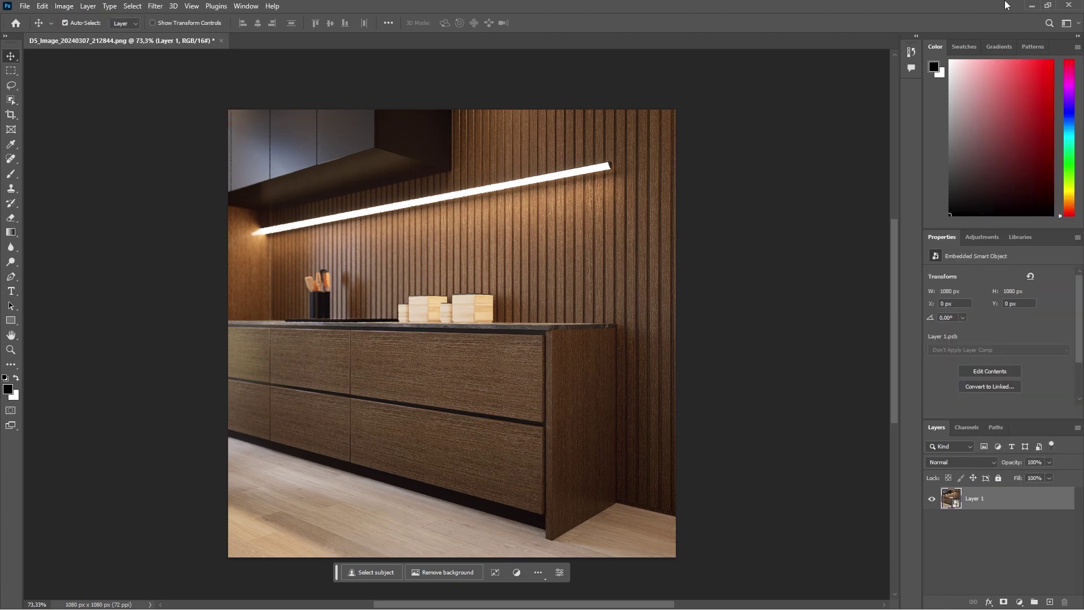
Open the earlier edited file D5_Image_20240307_193241.psd from the 4k folder inside output
{"action": "left_click", "coordinate": [1032, 8]}
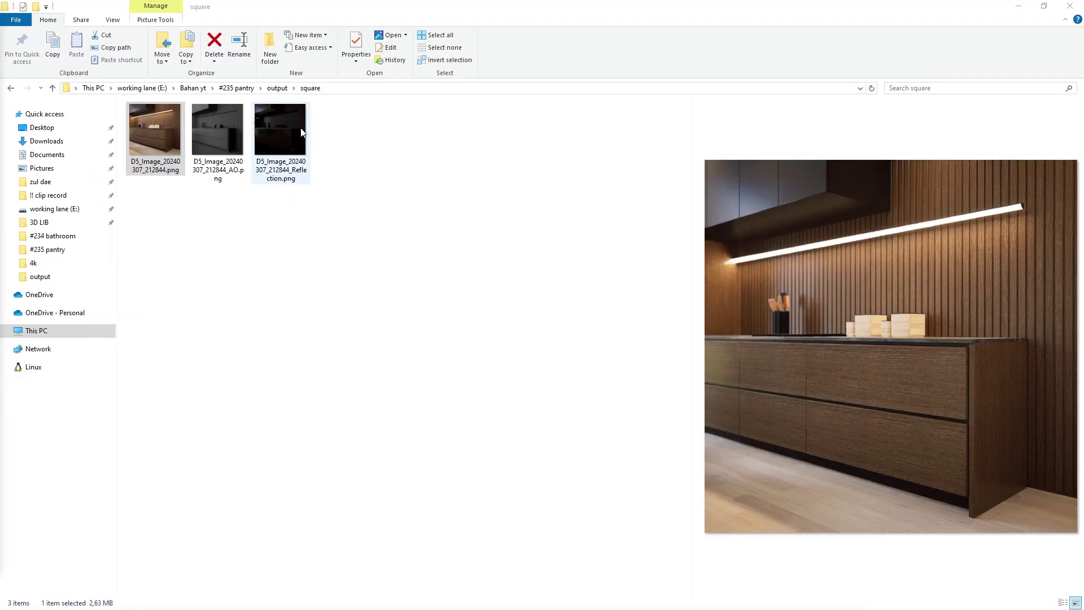
{"action": "left_click", "coordinate": [277, 88]}
{"action": "double_click", "coordinate": [167, 143]}
{"action": "double_click", "coordinate": [281, 133]}
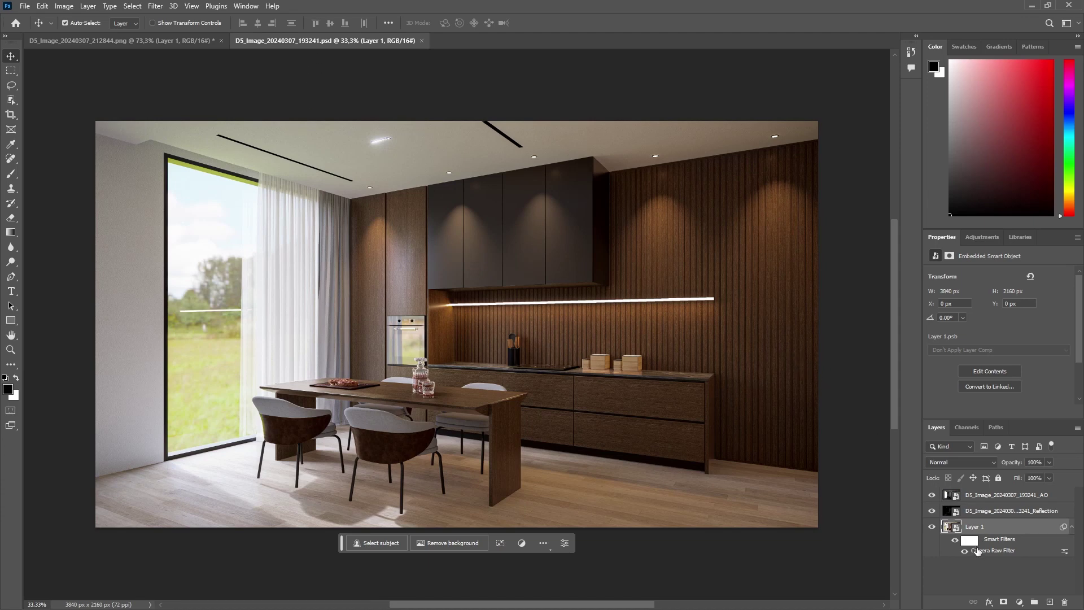
Examine the blend mode and opacity used on the Reflection and AO layers of the earlier render
{"action": "left_click", "coordinate": [1004, 512]}
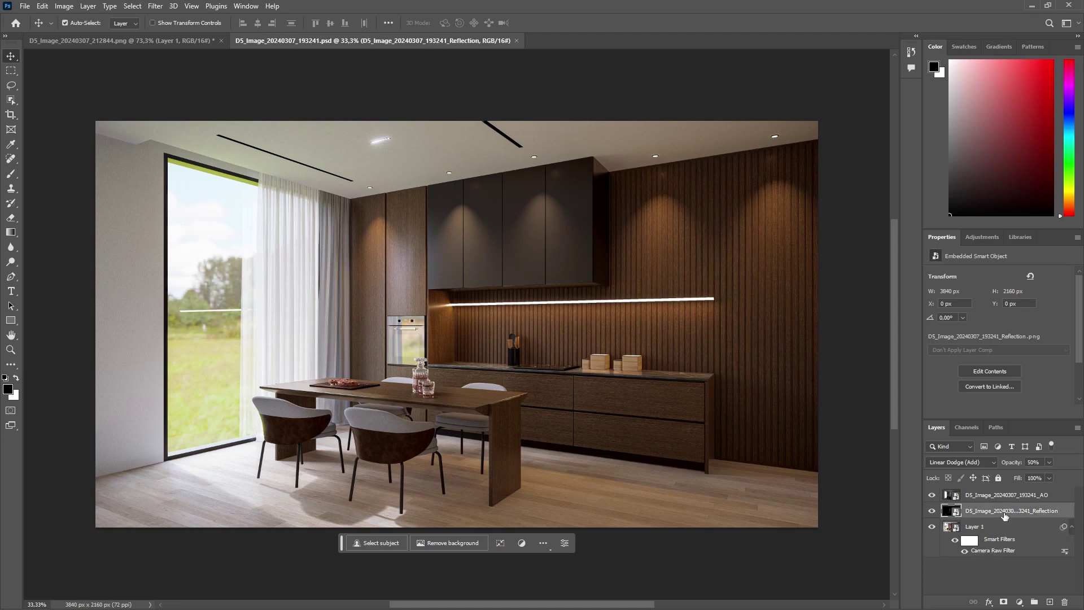
{"action": "left_click", "coordinate": [998, 495]}
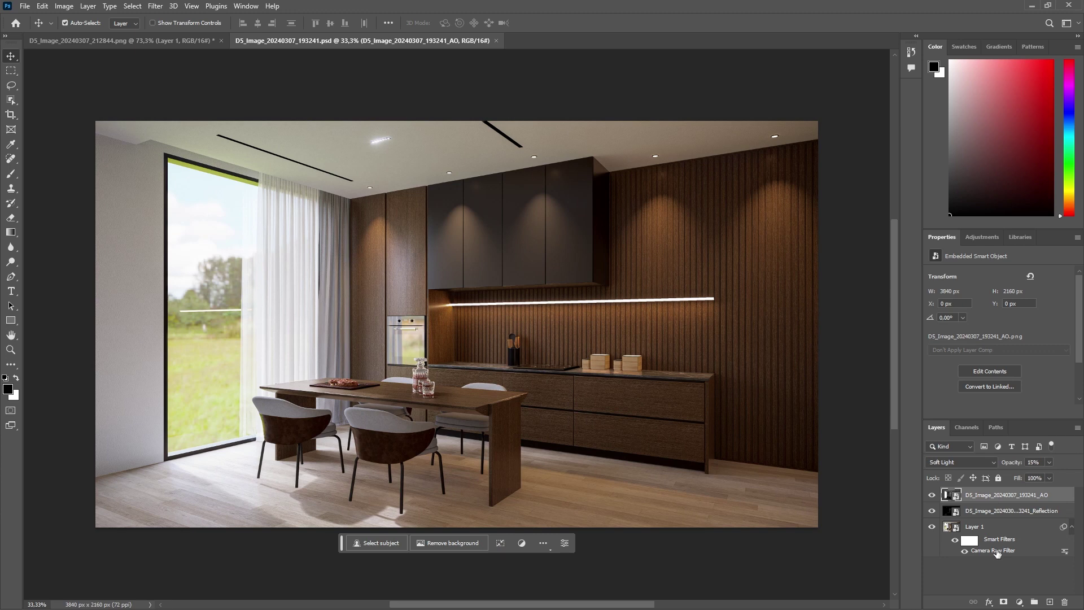
{"action": "left_click", "coordinate": [987, 515]}
{"action": "left_click", "coordinate": [979, 494]}
Try to save the settings of Layer 1's Camera Raw filter as an .xmp file, then close the filter
{"action": "left_click", "coordinate": [988, 552]}
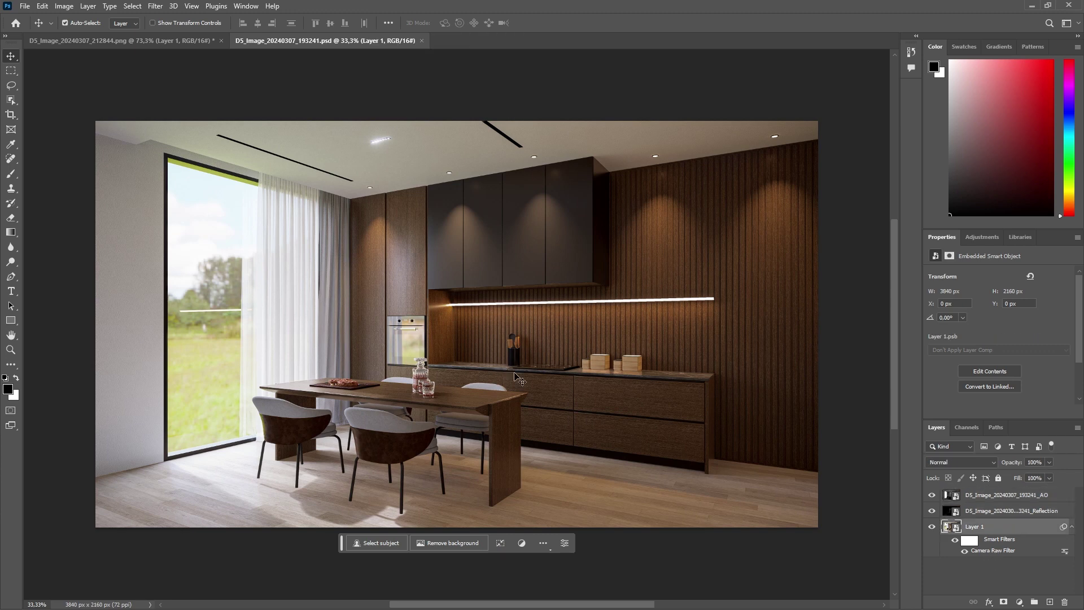
{"action": "double_click", "coordinate": [1002, 553]}
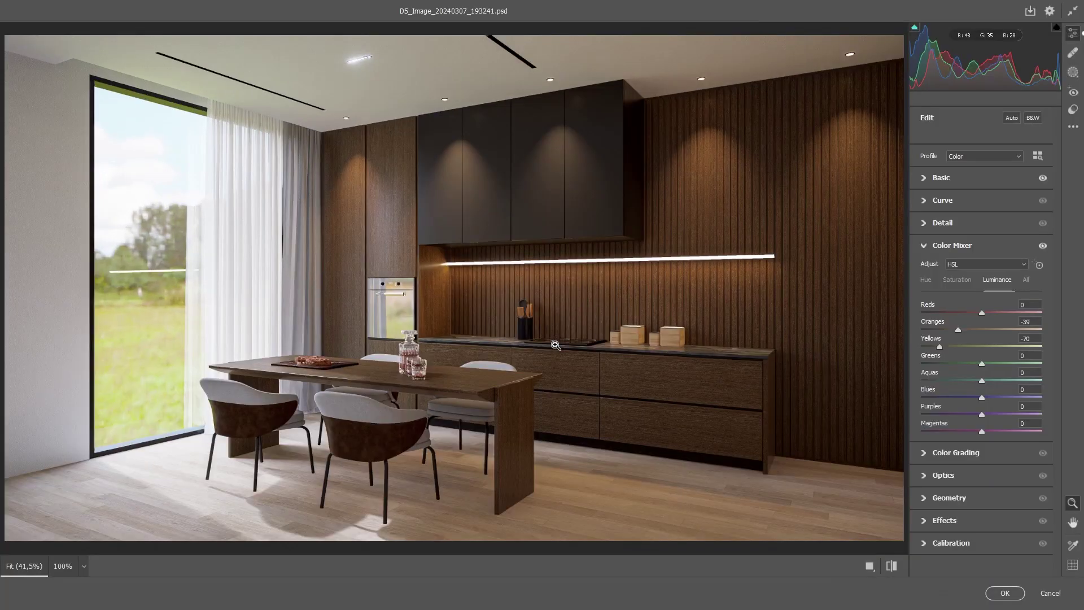
{"action": "left_click", "coordinate": [1073, 127]}
{"action": "left_click", "coordinate": [954, 272]}
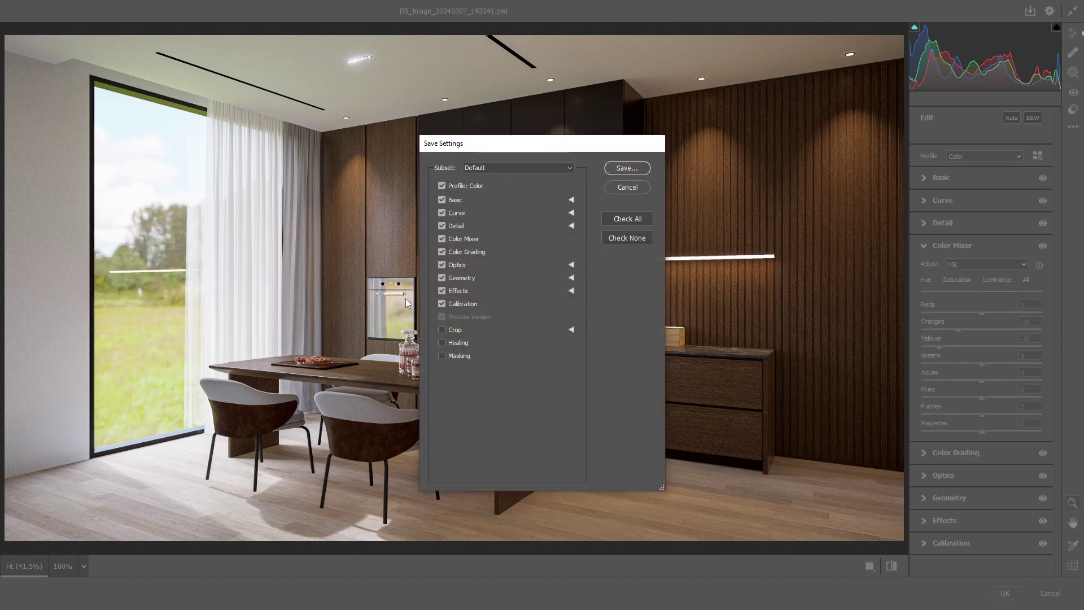
{"action": "left_click", "coordinate": [627, 168]}
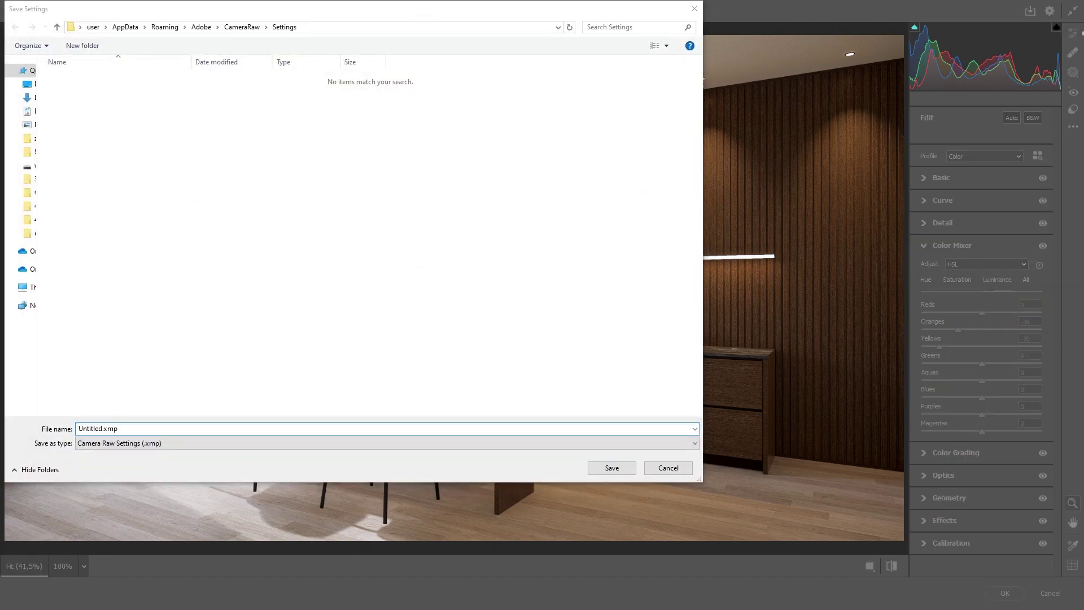
{"action": "left_click", "coordinate": [669, 468]}
{"action": "left_click", "coordinate": [830, 322]}
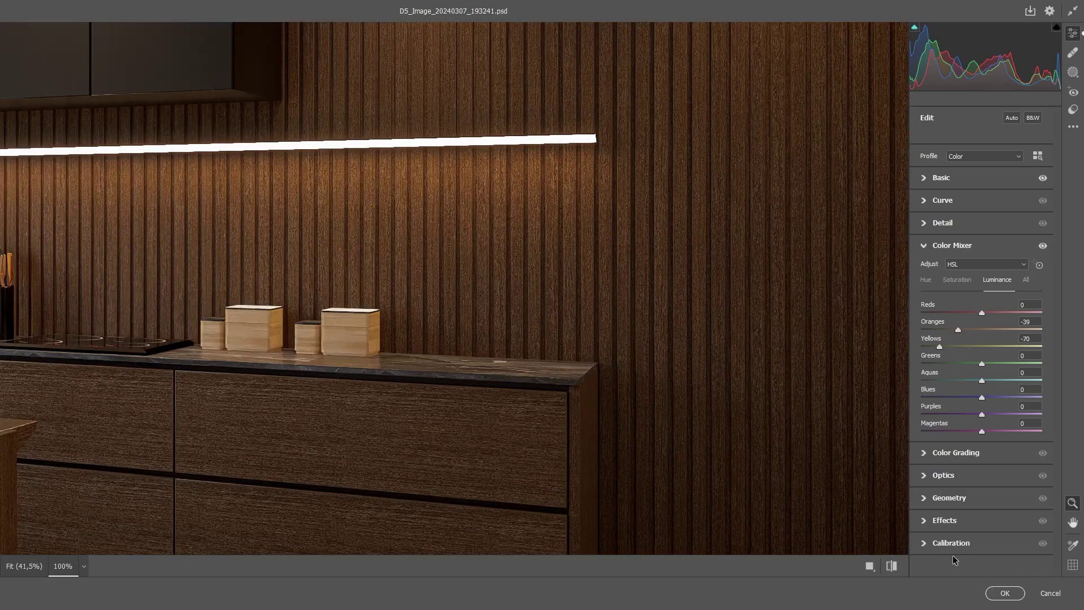
{"action": "key", "text": "ctrl+0"}
{"action": "left_click", "coordinate": [999, 598]}
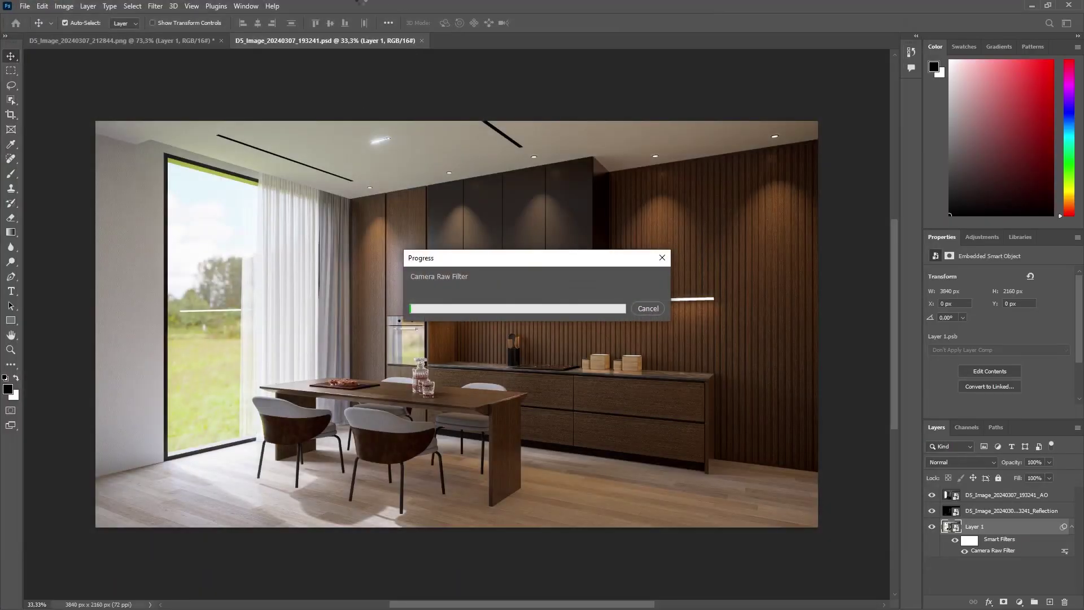
Return to the square render and apply a Camera Raw filter to Layer 1 using the saved settings file
{"action": "left_click", "coordinate": [426, 42]}
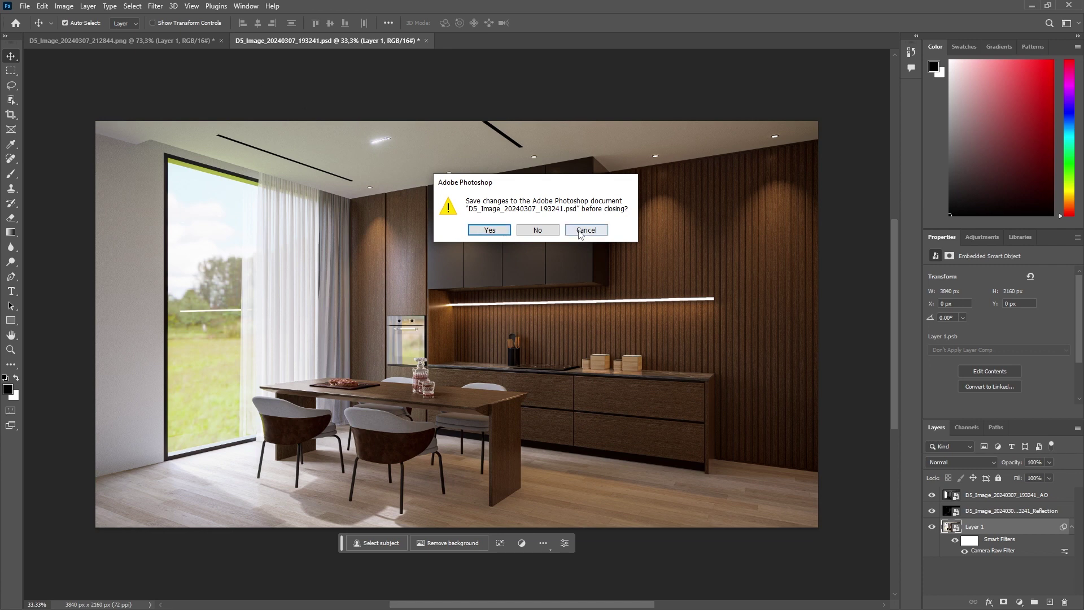
{"action": "left_click", "coordinate": [585, 229]}
{"action": "left_click", "coordinate": [121, 40]}
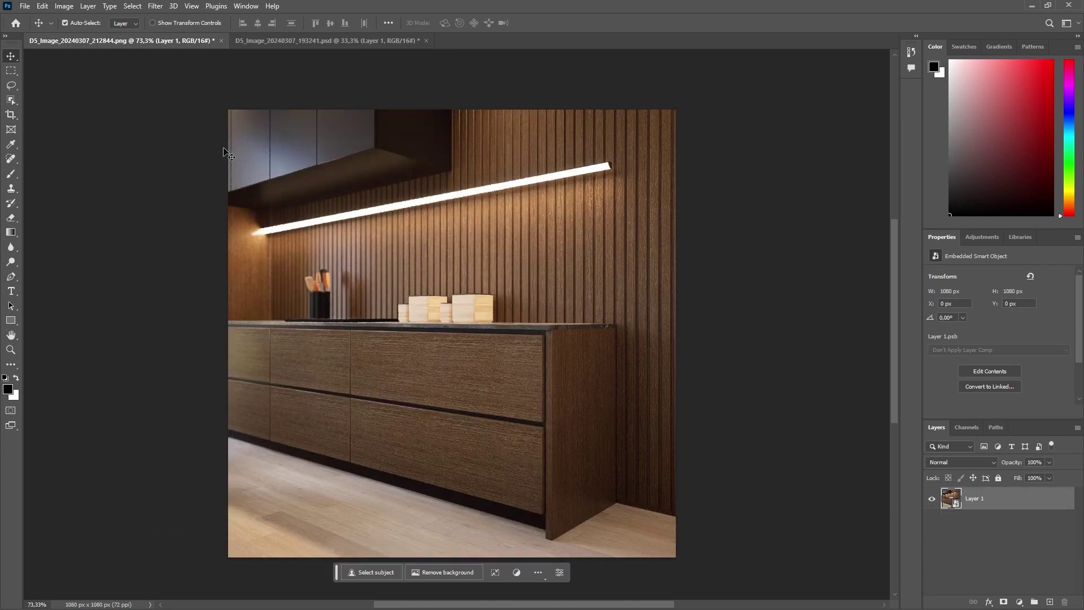
{"action": "left_click", "coordinate": [154, 6]}
{"action": "left_click", "coordinate": [198, 91]}
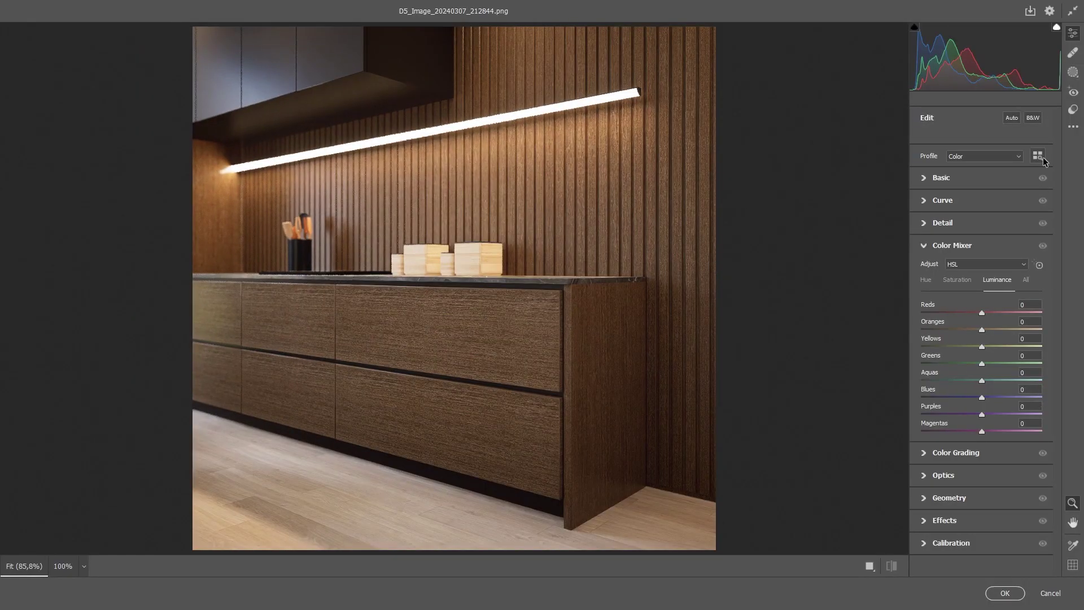
{"action": "left_click", "coordinate": [1074, 127]}
{"action": "left_click", "coordinate": [953, 256]}
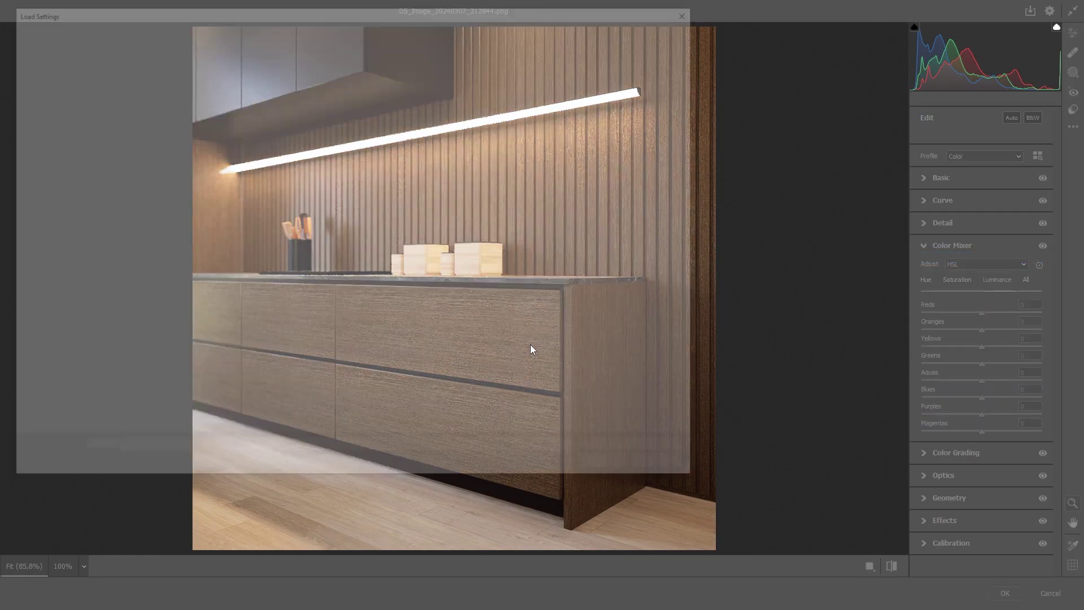
{"action": "double_click", "coordinate": [273, 93]}
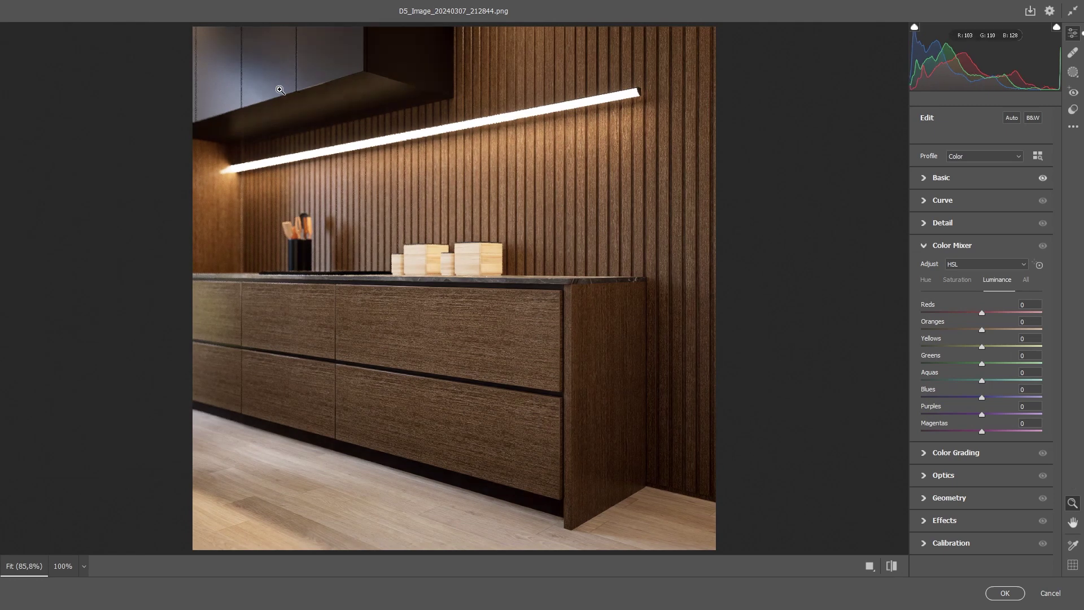
{"action": "left_click", "coordinate": [1002, 595]}
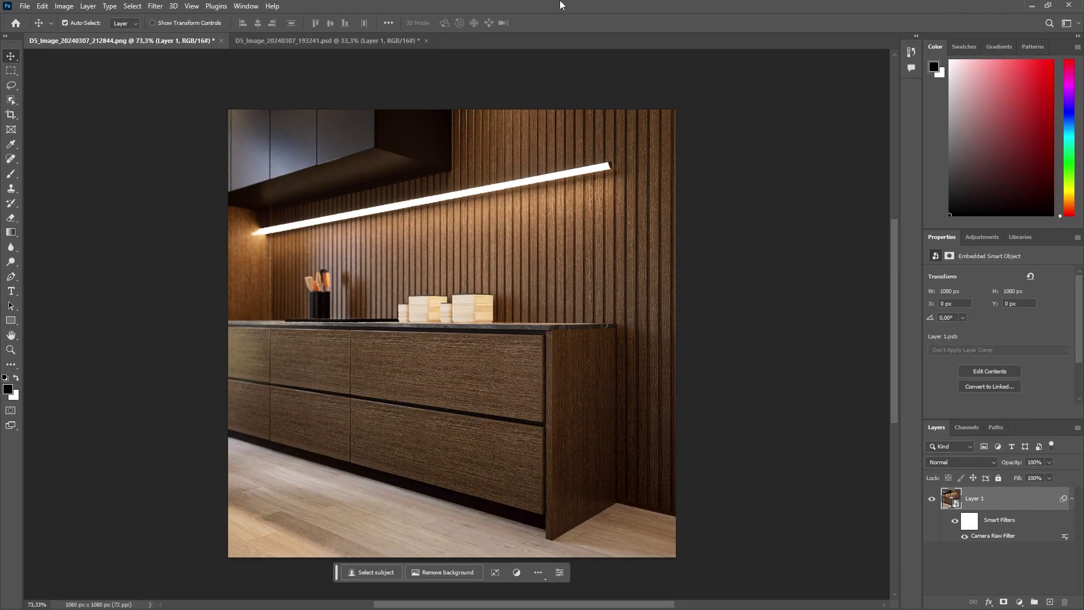
Place D5_Image_20240307_212844_Reflection.png from the square folder inside output as a layer above Layer 1
{"action": "left_click_drag", "start_coordinate": [560, 4], "coordinate": [572, 217]}
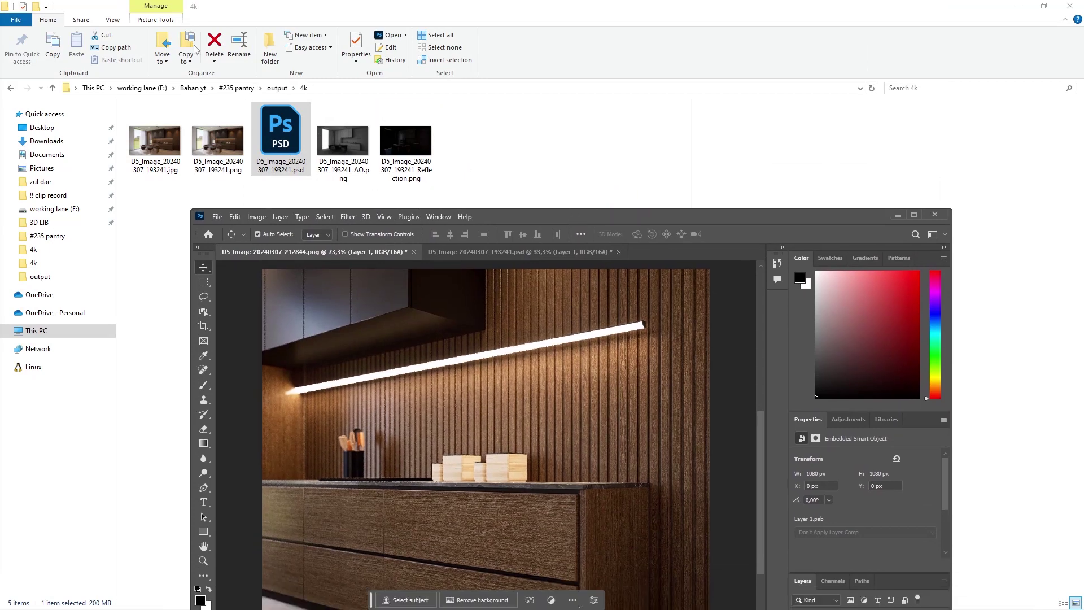
{"action": "left_click", "coordinate": [276, 88]}
{"action": "double_click", "coordinate": [218, 134]}
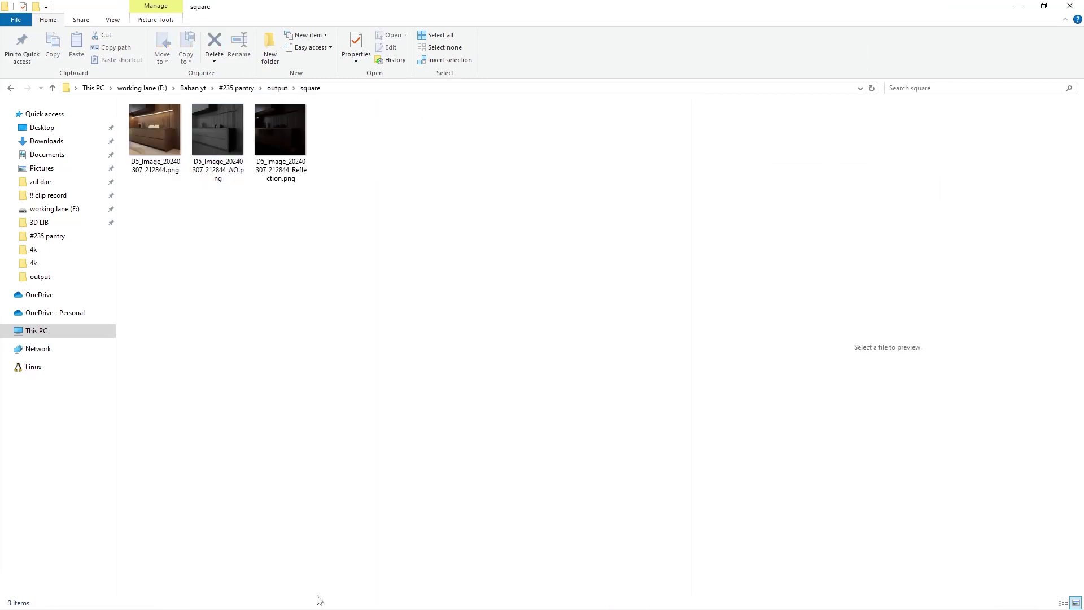
{"action": "key", "text": "alt+Tab"}
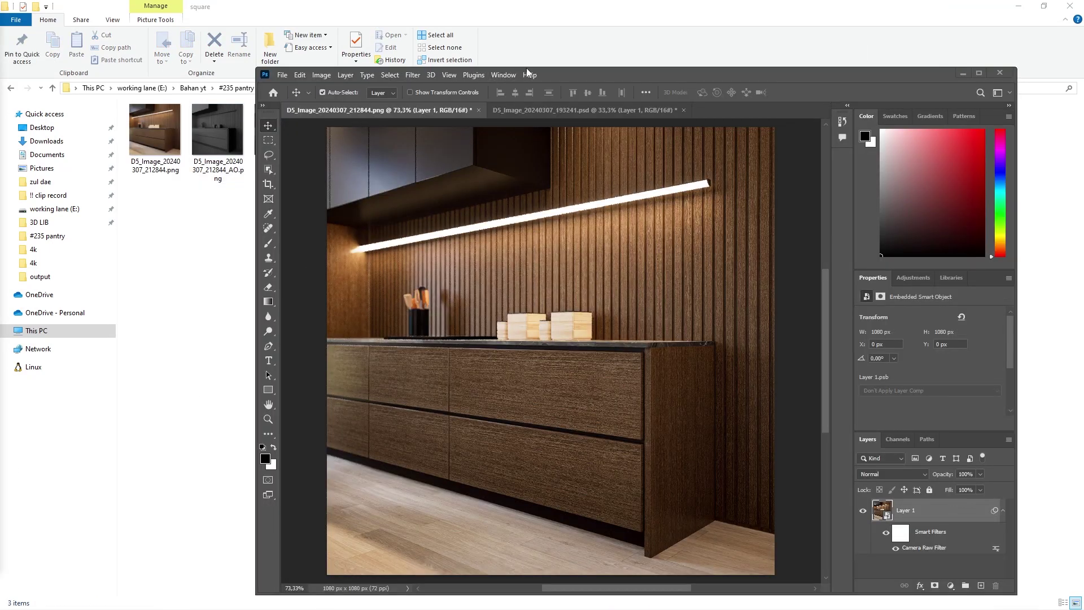
{"action": "left_click_drag", "start_coordinate": [526, 69], "coordinate": [573, 97]}
{"action": "left_click_drag", "start_coordinate": [278, 133], "coordinate": [497, 325]}
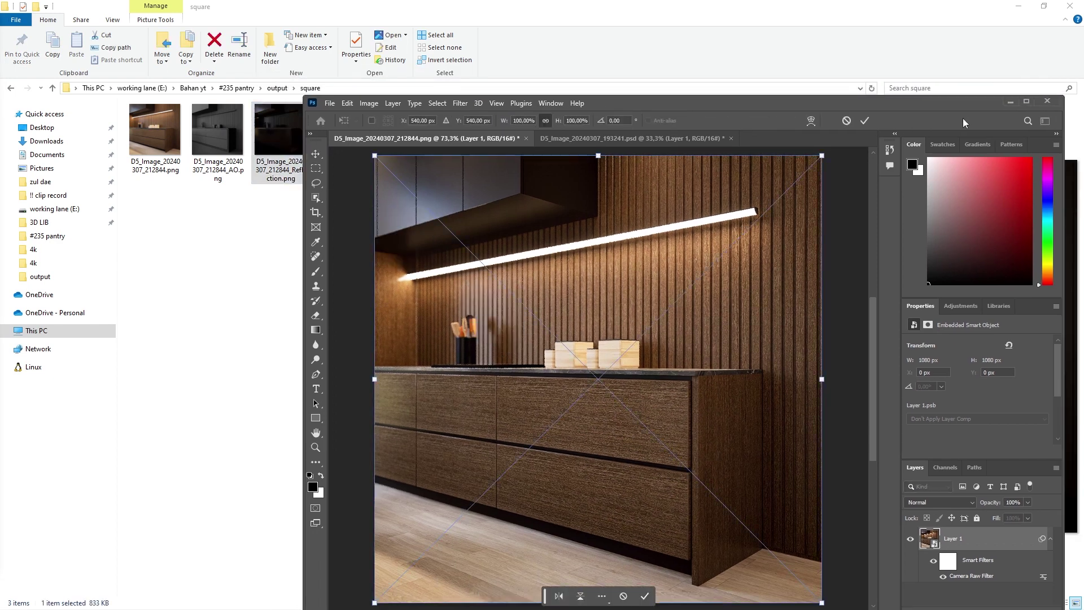
{"action": "left_click", "coordinate": [1026, 101]}
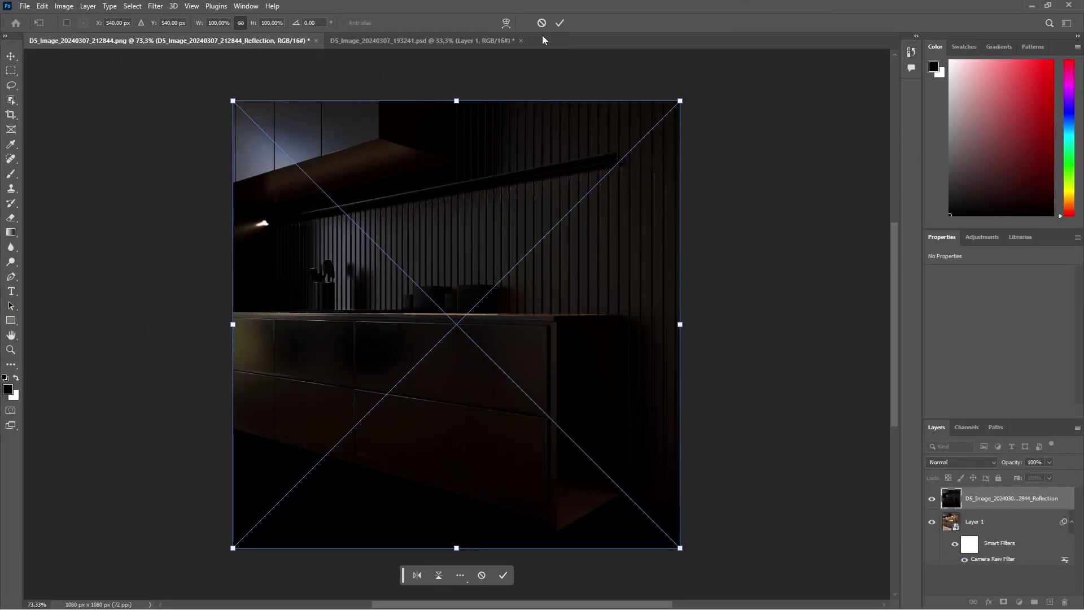
{"action": "left_click", "coordinate": [559, 22]}
Set the Reflection layer's blend mode to Linear Dodge (Add) and its opacity to 50%
{"action": "left_click", "coordinate": [960, 462]}
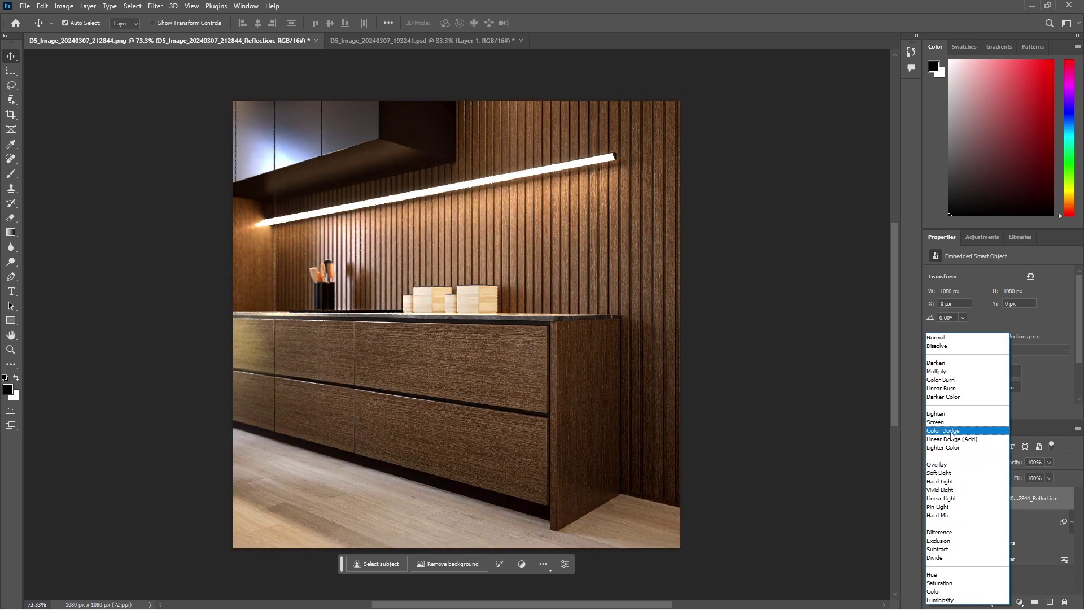
{"action": "left_click", "coordinate": [953, 440]}
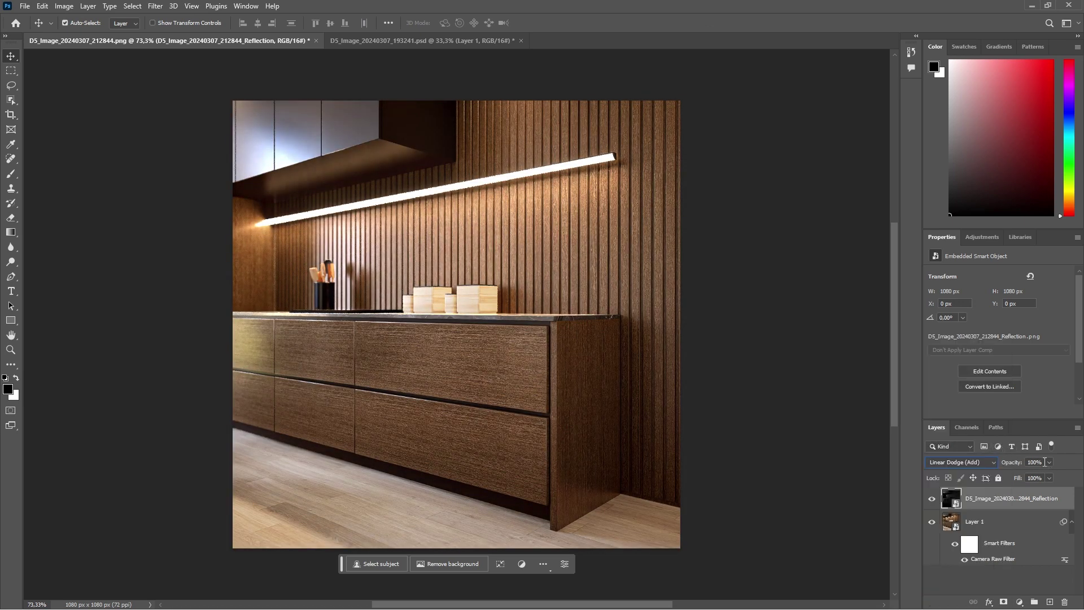
{"action": "left_click", "coordinate": [1044, 462]}
{"action": "type", "text": "50"}
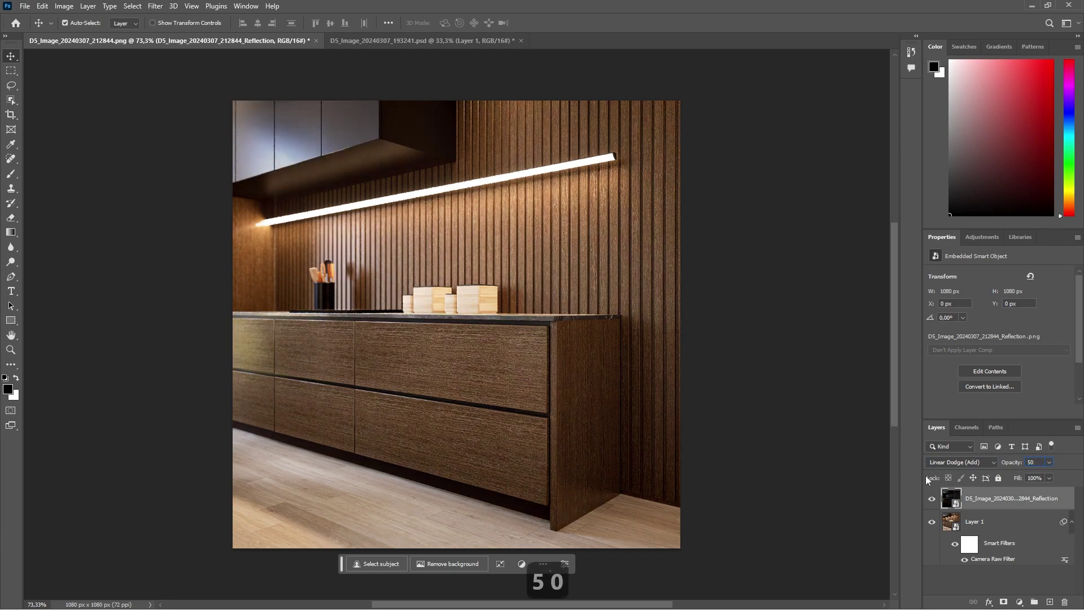
{"action": "left_click", "coordinate": [381, 41]}
{"action": "left_click", "coordinate": [305, 42]}
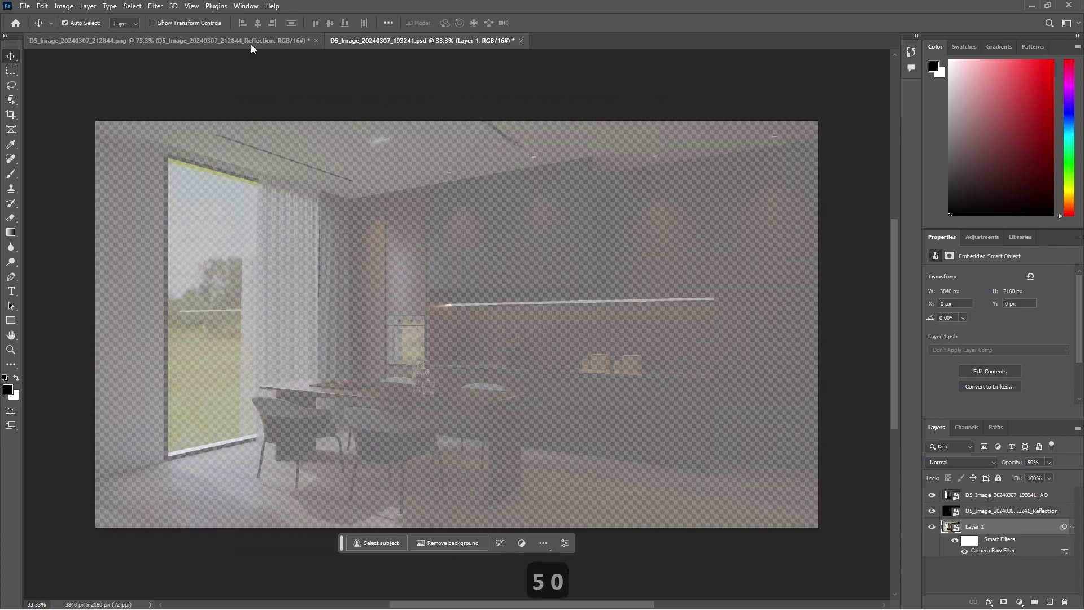
Place D5_Image_20240307_212844_AO.png from the square folder as a layer above the Reflection layer
{"action": "left_click_drag", "start_coordinate": [704, 5], "coordinate": [684, 178]}
{"action": "left_click_drag", "start_coordinate": [207, 122], "coordinate": [473, 364]}
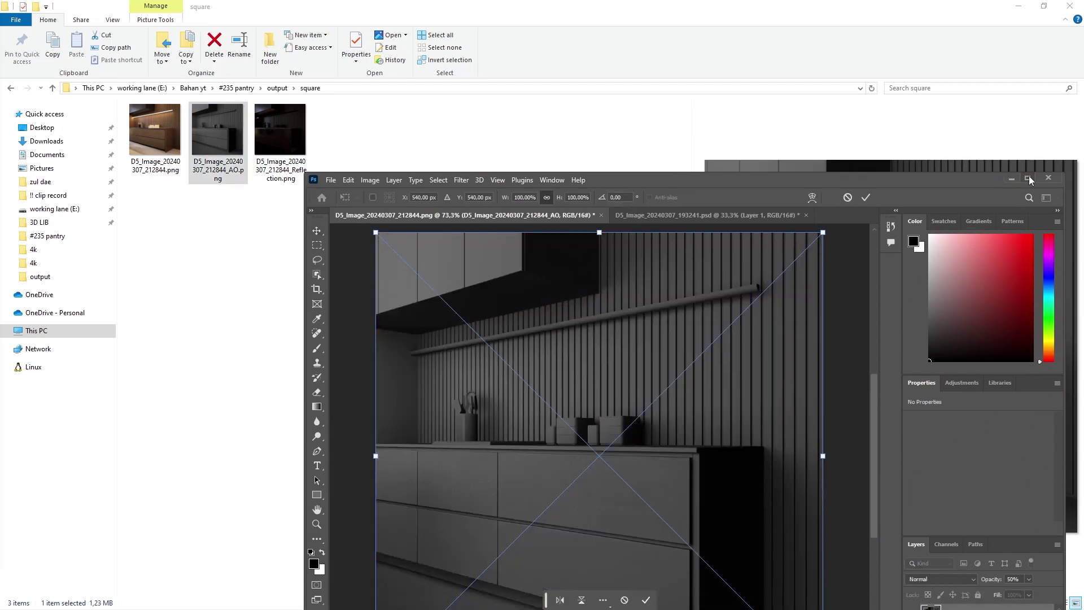
{"action": "left_click", "coordinate": [1028, 178]}
{"action": "mouse_move", "coordinate": [616, 290]}
{"action": "left_mouse_down"}
{"action": "mouse_move", "coordinate": [592, 290]}
{"action": "mouse_move", "coordinate": [613, 287]}
{"action": "left_mouse_up"}
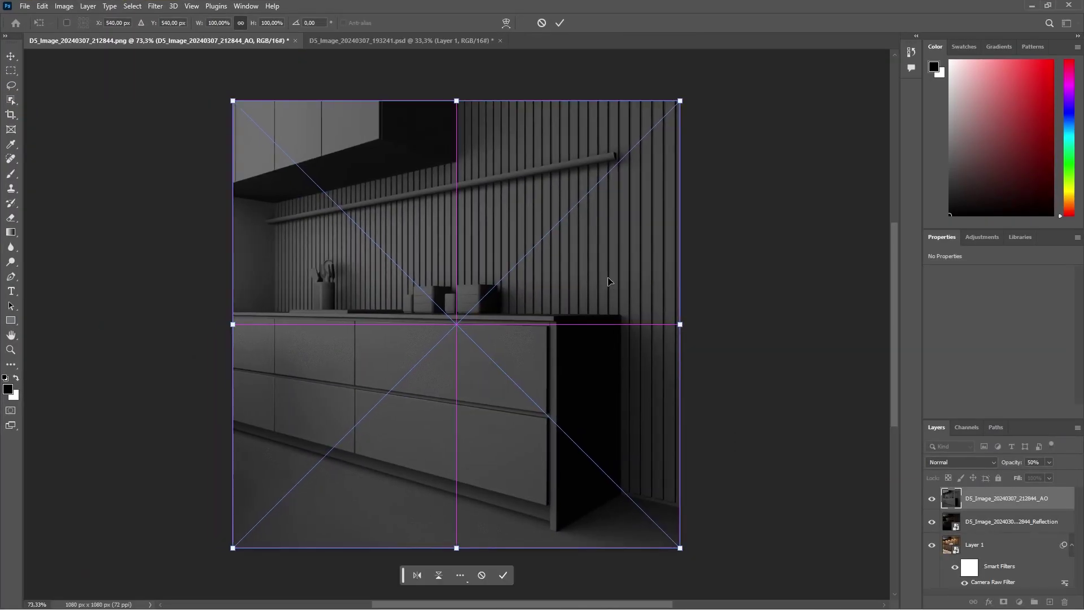
{"action": "left_click", "coordinate": [559, 23]}
Set the AO layer to Soft Light at 15% opacity and compare the render with and without its added layers and smart filter
{"action": "left_click", "coordinate": [958, 464]}
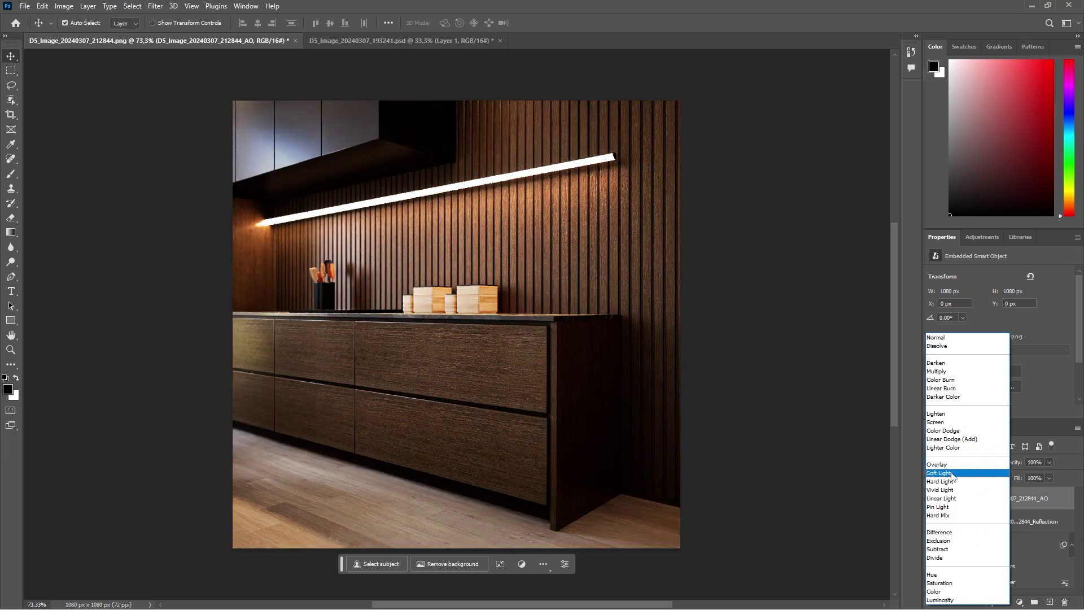
{"action": "left_click", "coordinate": [951, 473]}
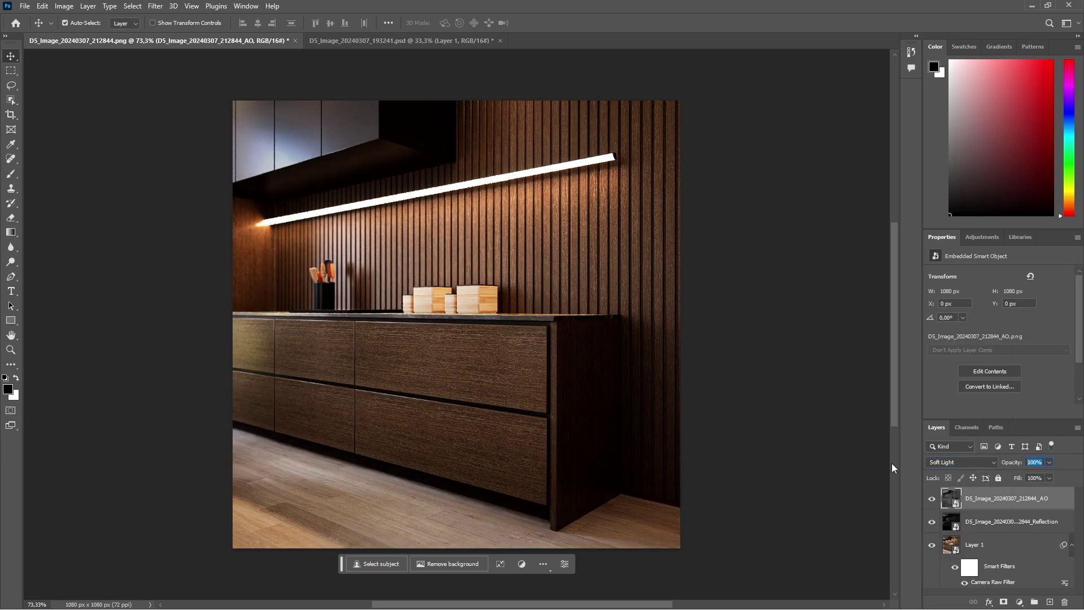
{"action": "type", "text": "15"}
{"action": "left_click", "coordinate": [932, 499]}
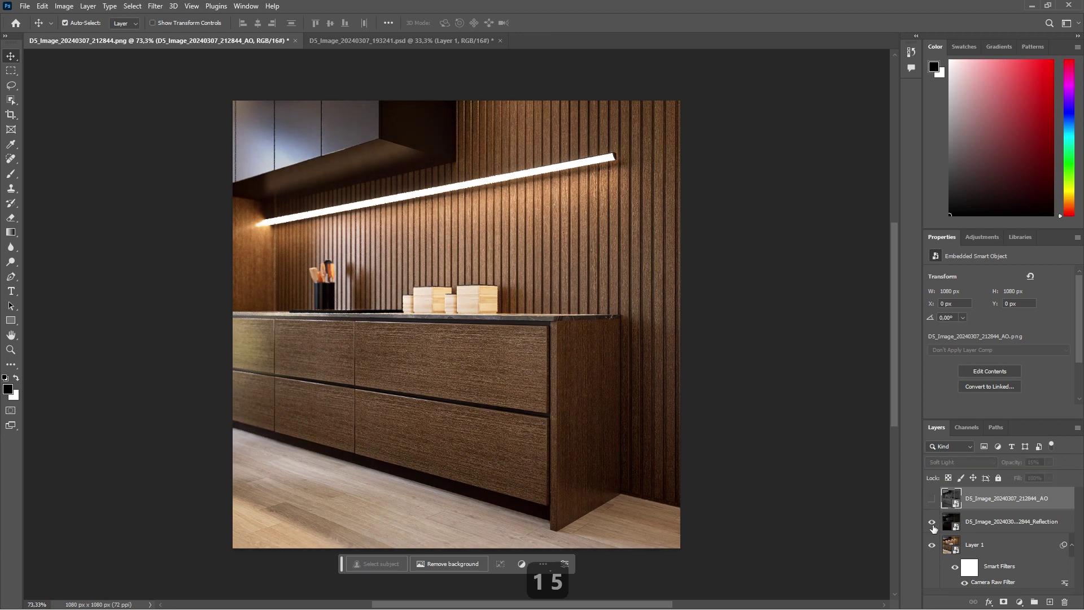
{"action": "left_click", "coordinate": [932, 524]}
{"action": "left_click", "coordinate": [954, 570]}
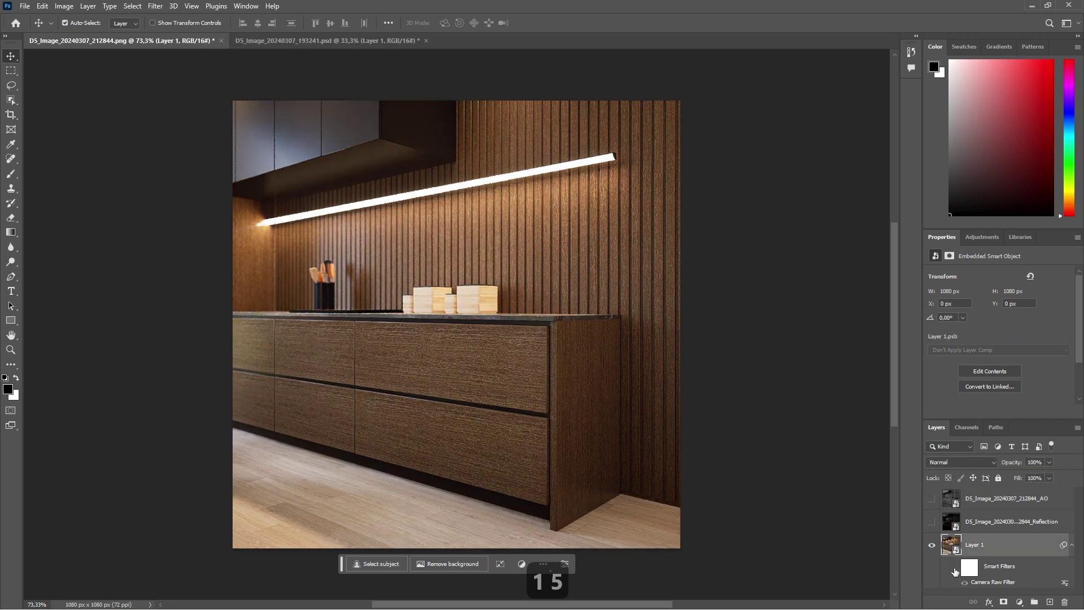
{"action": "left_click", "coordinate": [954, 567]}
{"action": "left_click", "coordinate": [932, 522]}
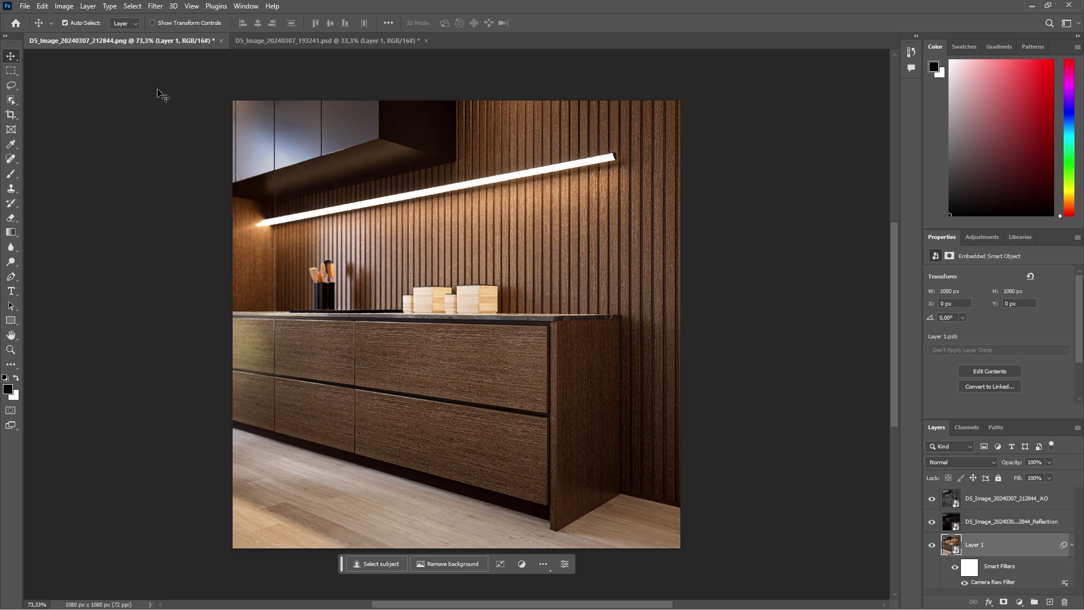
Save the square composition as D5_Image_20240307_212844.psd in the square folder with Maximize Compatibility on
{"action": "left_click", "coordinate": [25, 8]}
{"action": "left_click", "coordinate": [81, 139]}
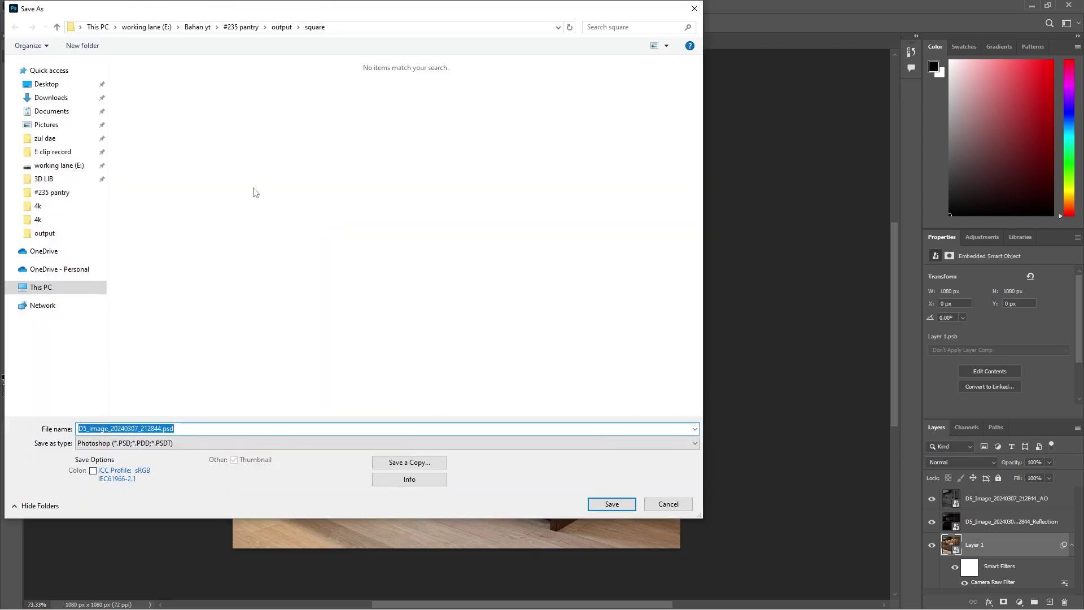
{"action": "left_click", "coordinate": [613, 503]}
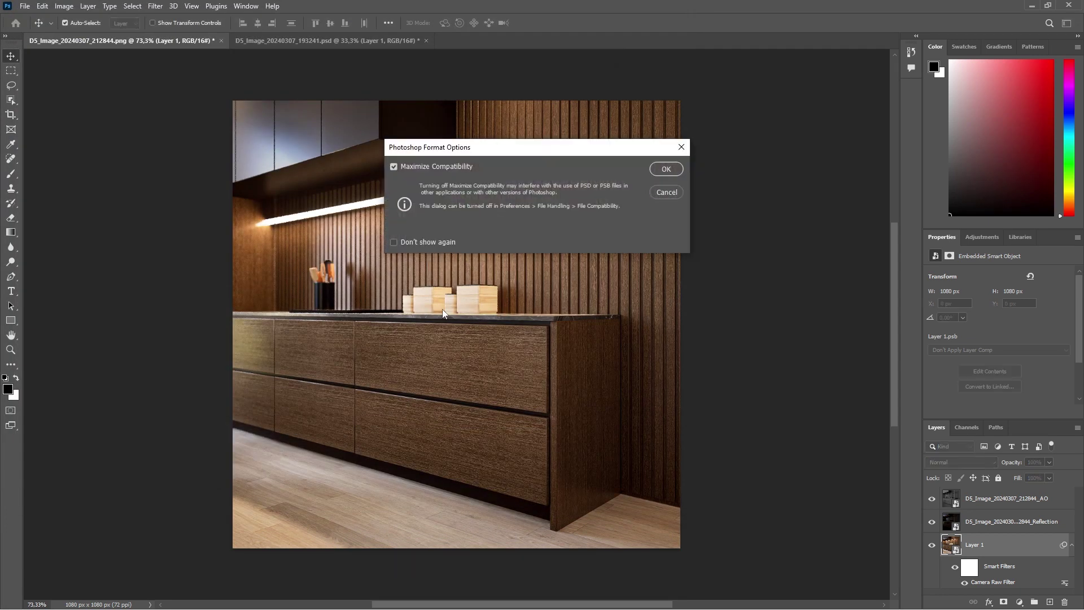
{"action": "left_click", "coordinate": [677, 172]}
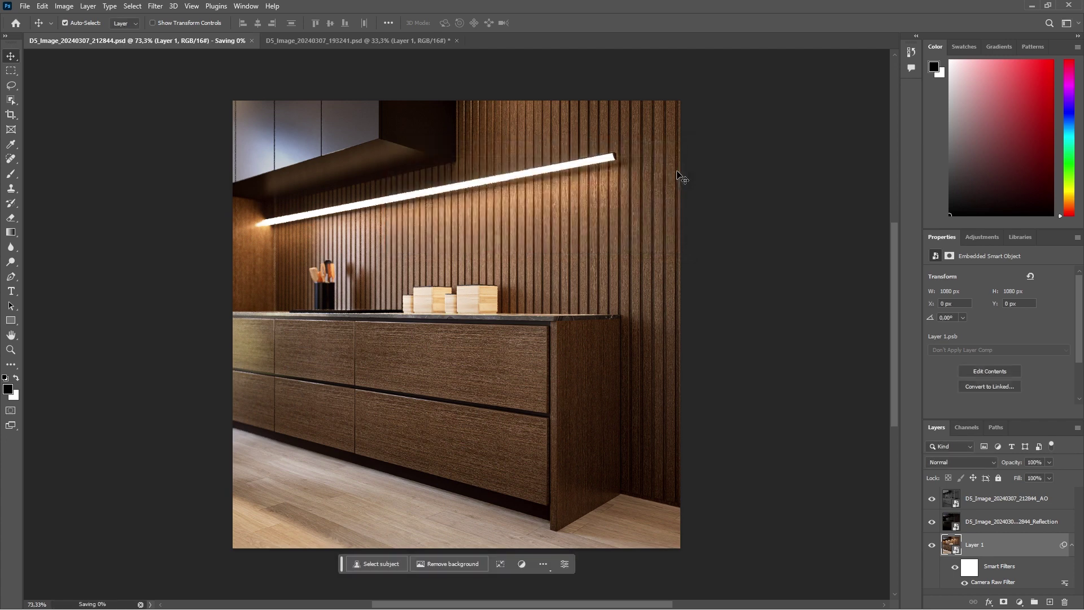
Export the square render as D5_Image_20240307_212844.jpg at 1080 x 1080 px with JPG quality 7
{"action": "left_click", "coordinate": [29, 7]}
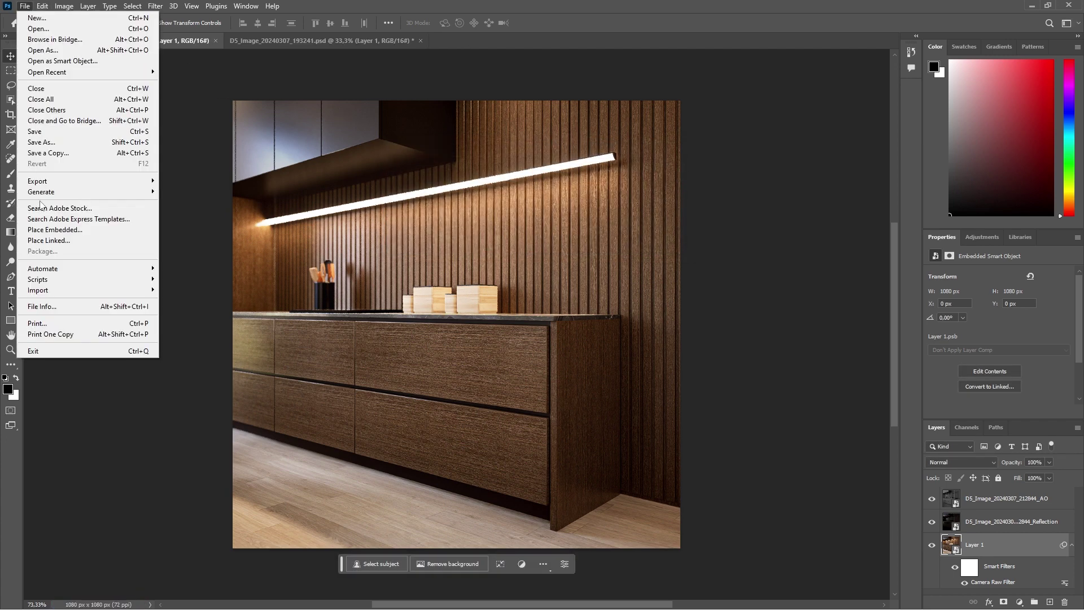
{"action": "mouse_move", "coordinate": [63, 181]}
{"action": "left_click", "coordinate": [192, 190]}
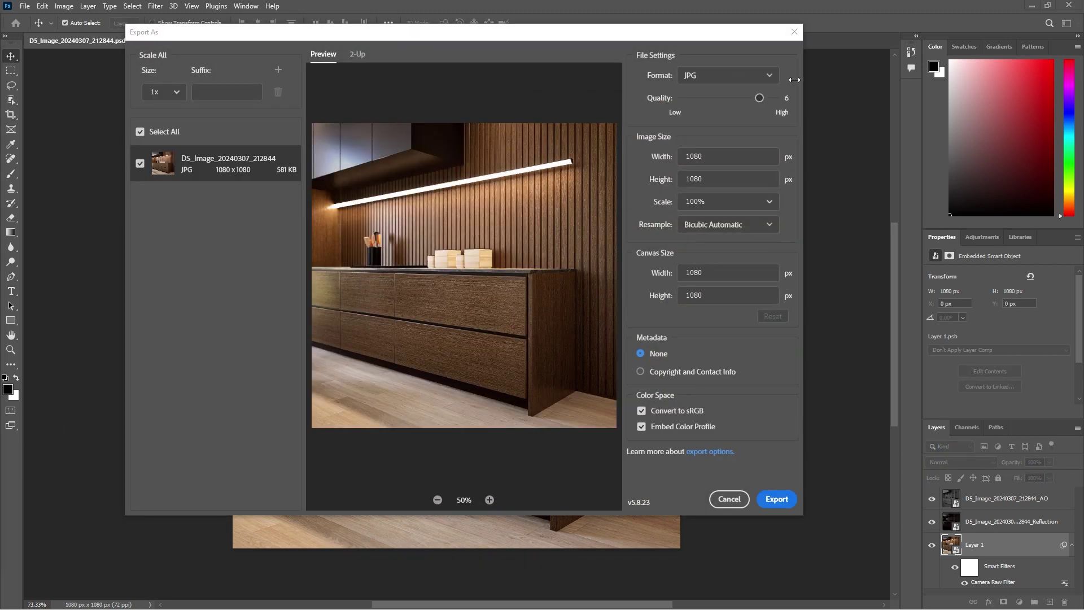
{"action": "left_click_drag", "start_coordinate": [763, 98], "coordinate": [778, 97]}
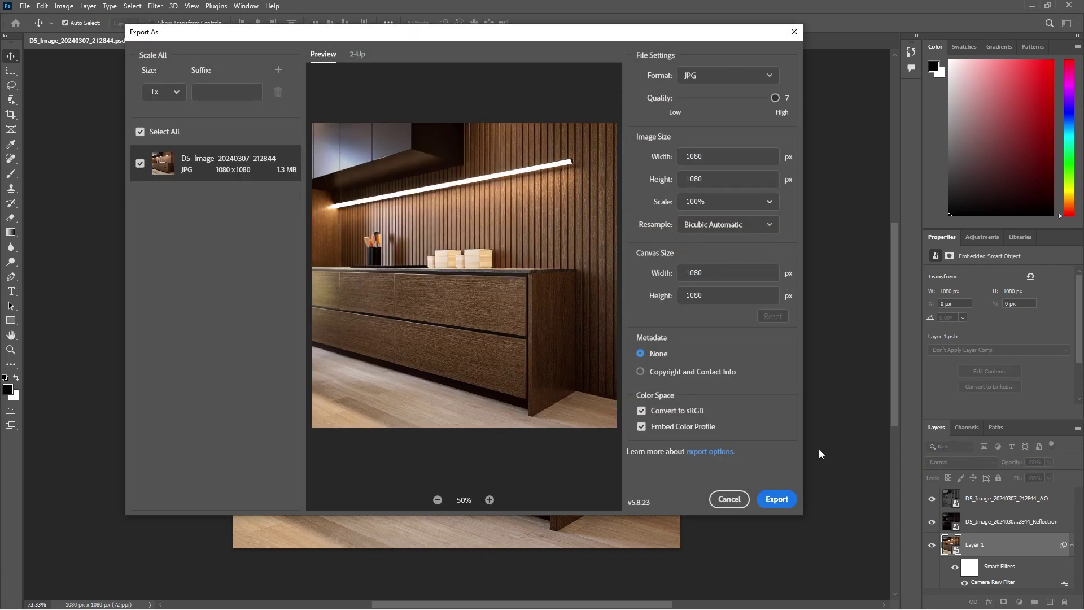
{"action": "left_click", "coordinate": [777, 499]}
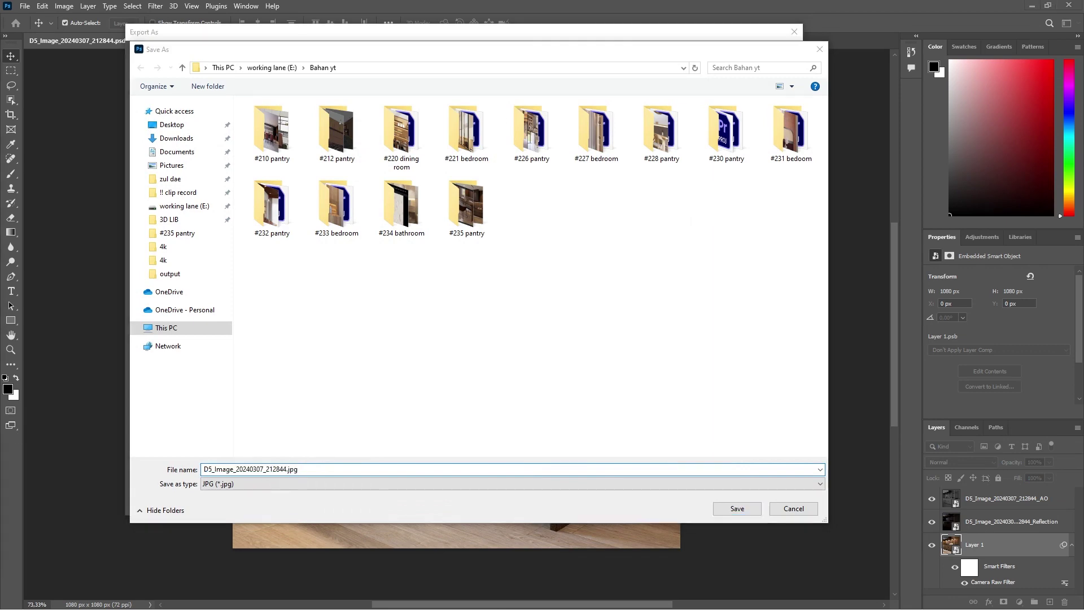
{"action": "left_click", "coordinate": [737, 509]}
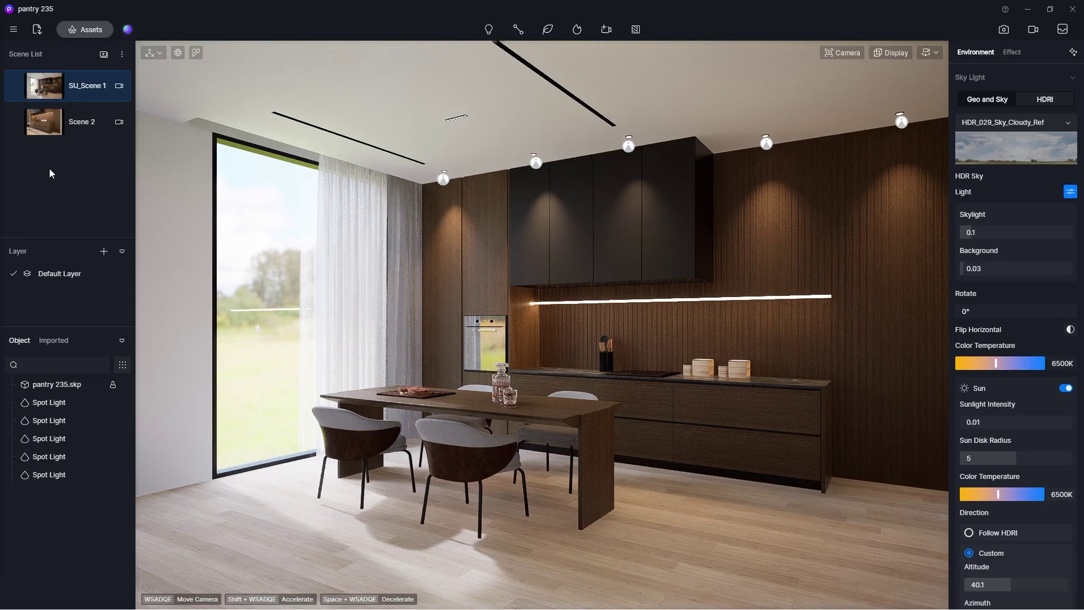
Recall Scene 2, enable two-point perspective, and shift the view toward the outer end of the kitchen counter
{"action": "left_click", "coordinate": [51, 125]}
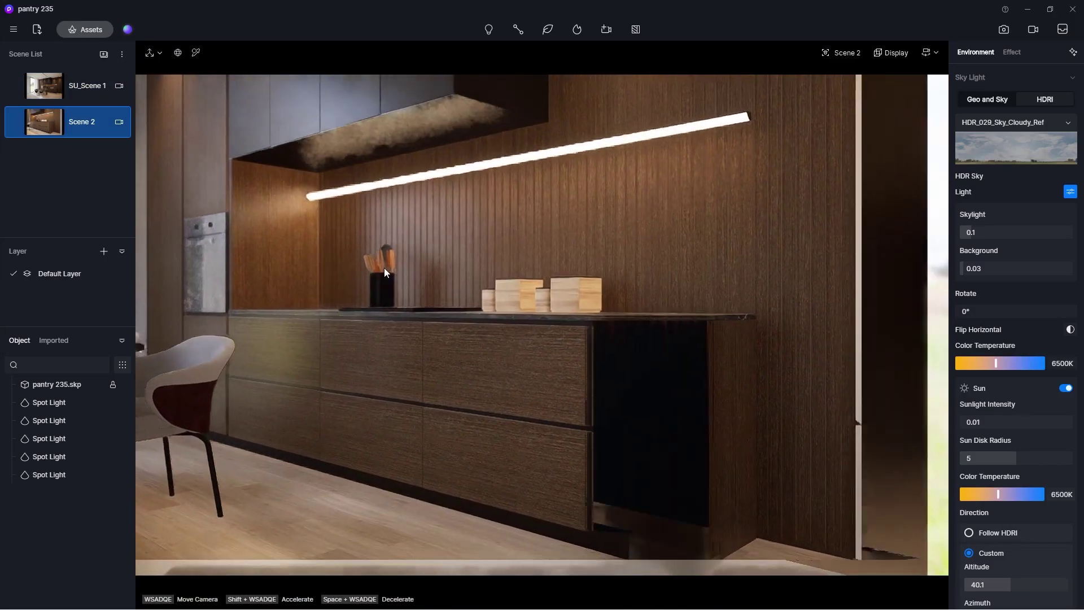
{"action": "key", "text": "p"}
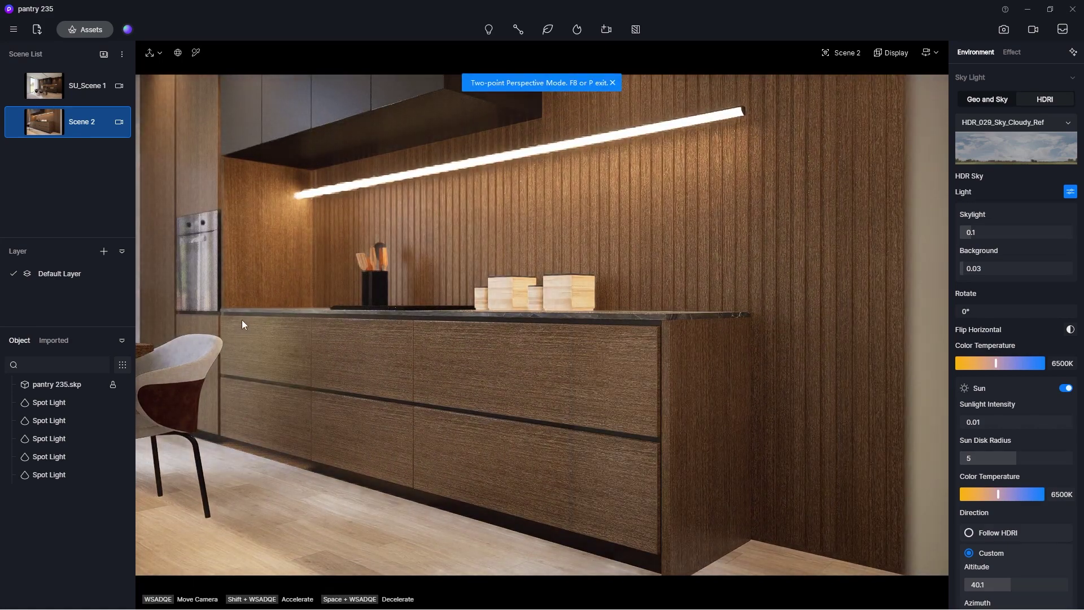
{"action": "right_click_drag", "start_coordinate": [242, 320], "coordinate": [336, 328]}
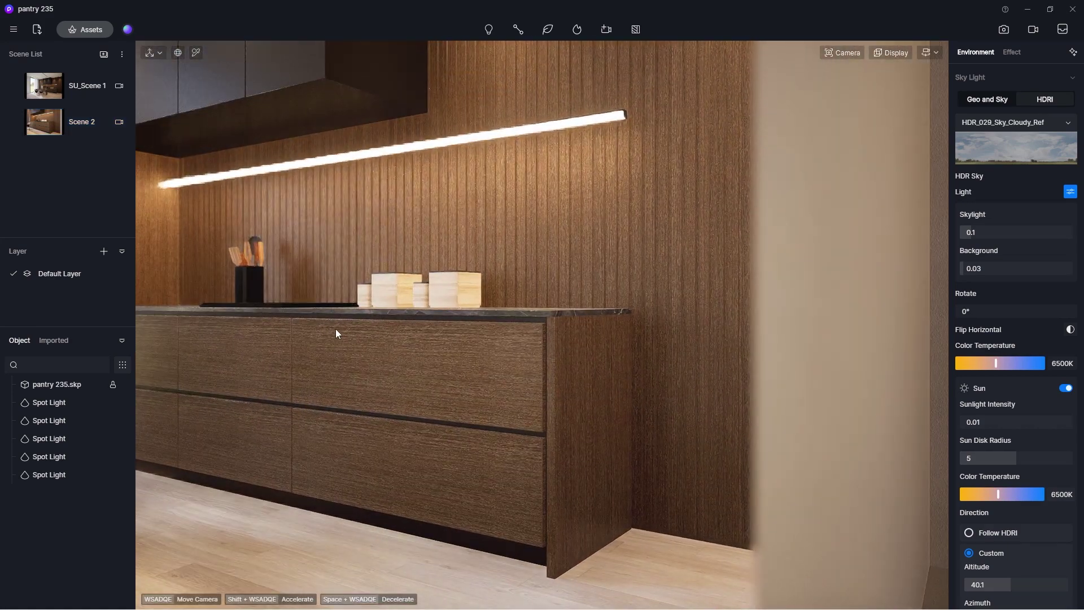
Turn the composition grid on to check the framing, and hide it again
{"action": "left_click", "coordinate": [934, 53]}
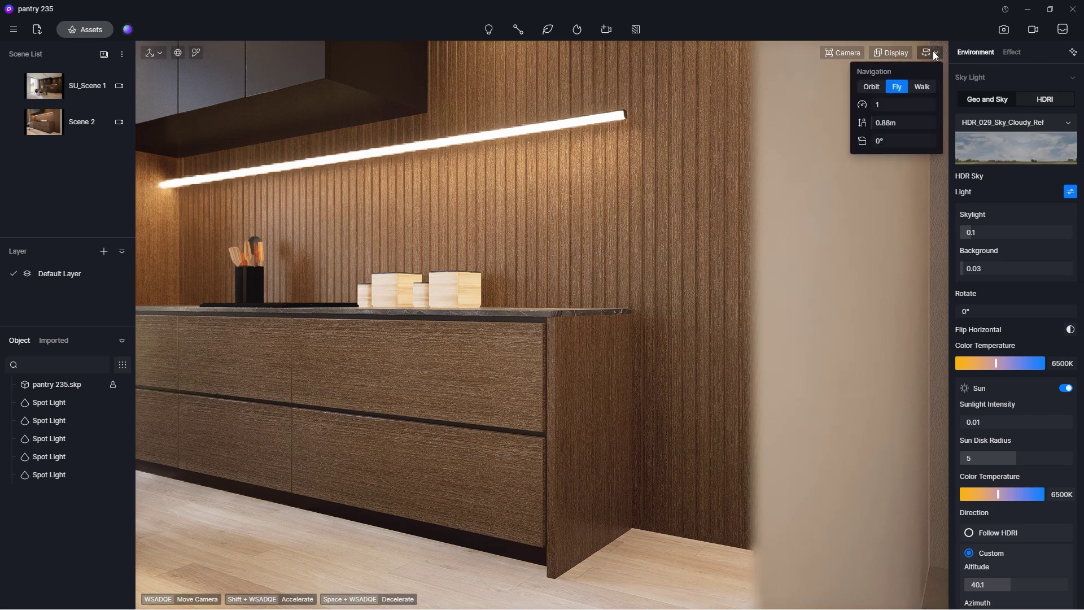
{"action": "left_click", "coordinate": [889, 52]}
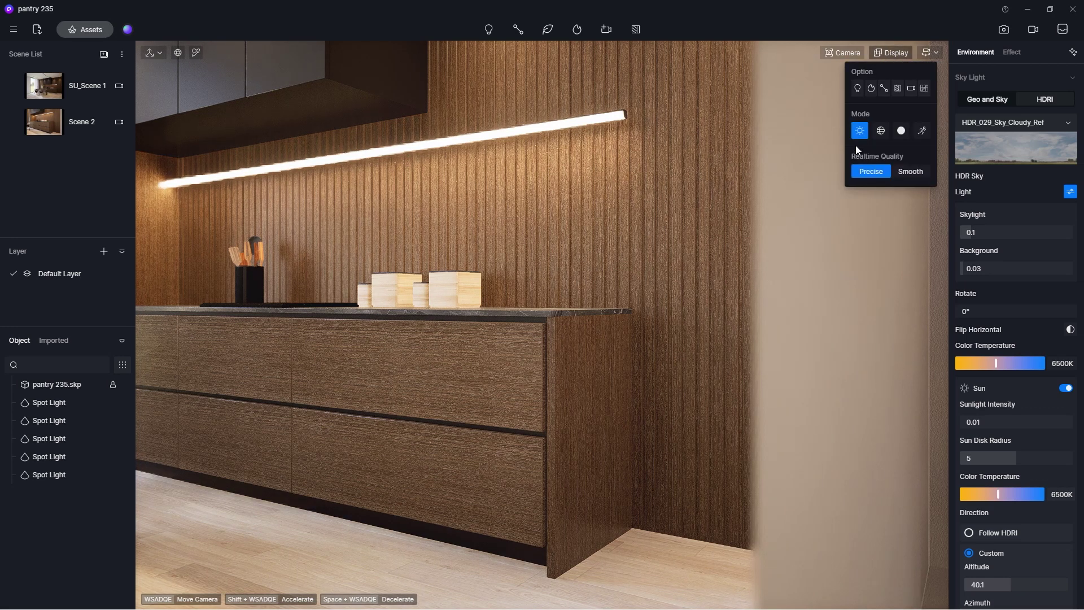
{"action": "left_click", "coordinate": [924, 89]}
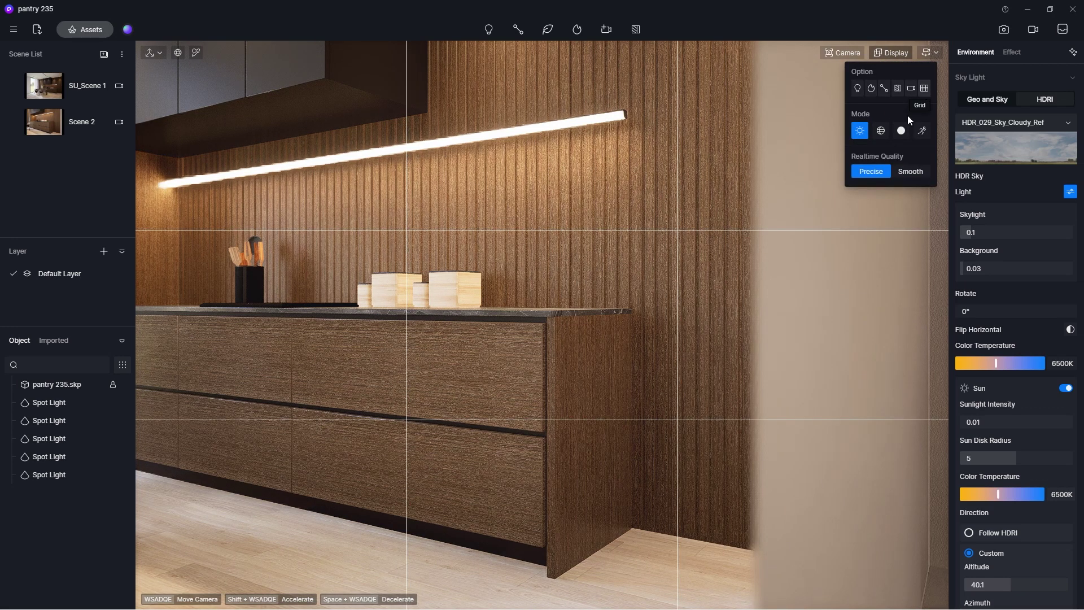
{"action": "left_click", "coordinate": [925, 88]}
Frame the dining table, chairs and glass decanter using Orbit navigation, and set the camera to two-point perspective
{"action": "right_click_drag", "start_coordinate": [293, 299], "coordinate": [333, 315]}
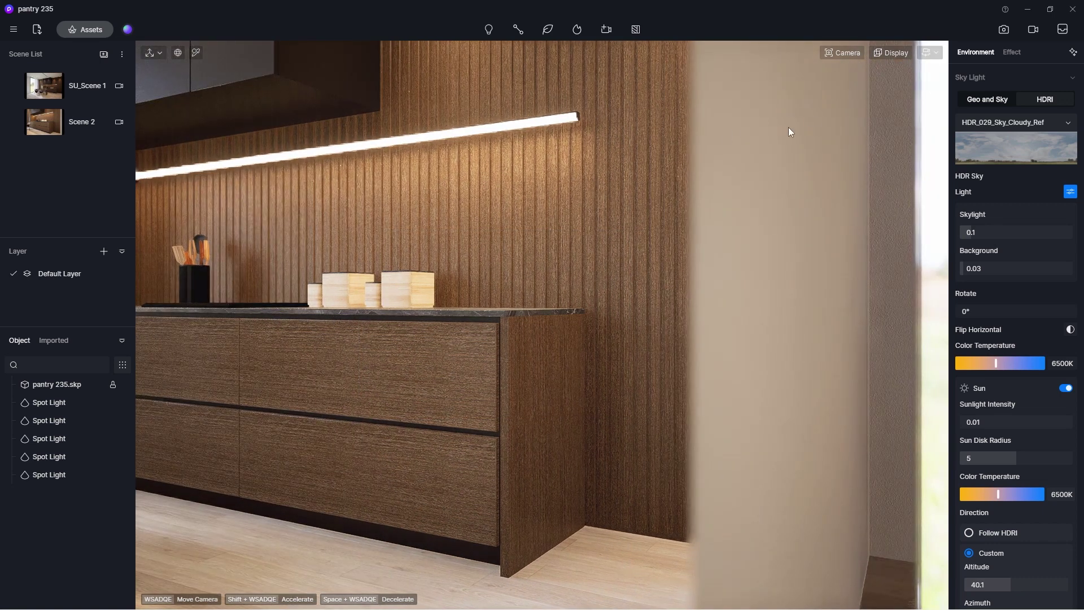
{"action": "key", "text": "F8"}
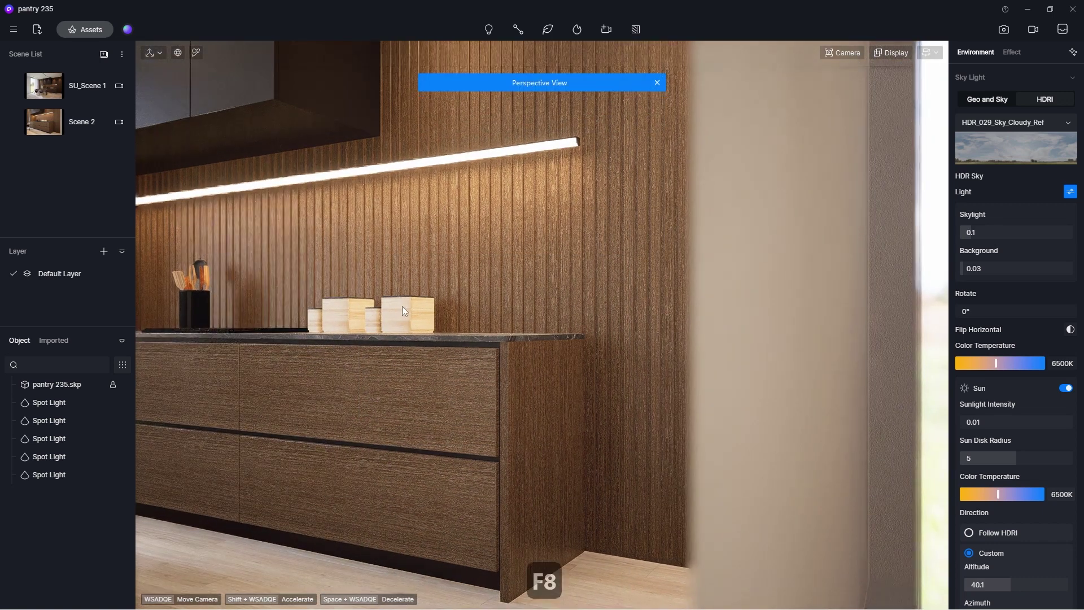
{"action": "right_click_drag", "start_coordinate": [311, 320], "coordinate": [452, 304]}
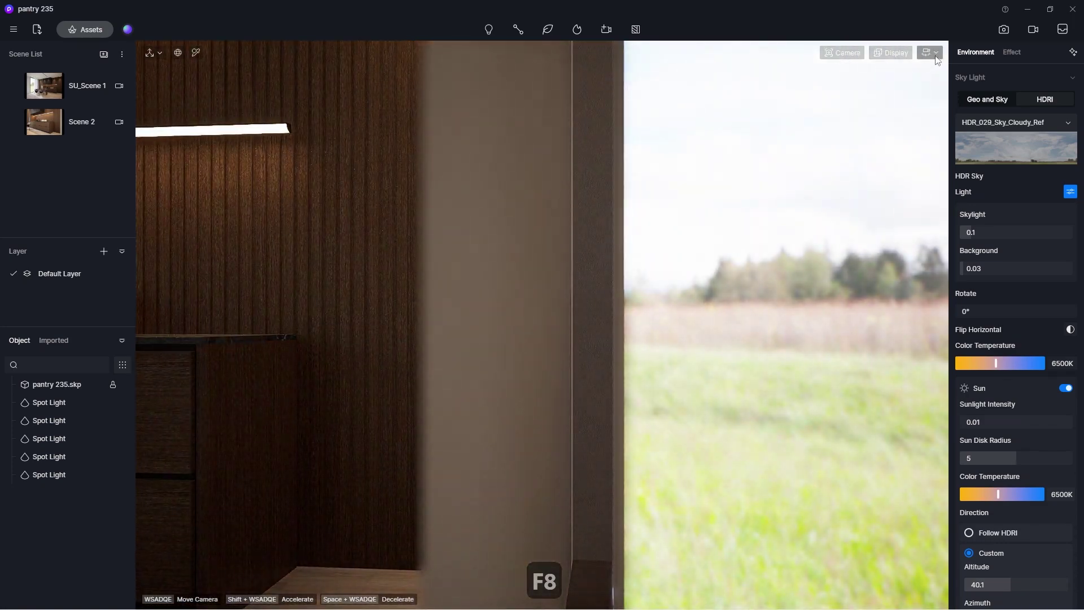
{"action": "left_click", "coordinate": [930, 53]}
{"action": "right_click_drag", "start_coordinate": [274, 379], "coordinate": [665, 347]}
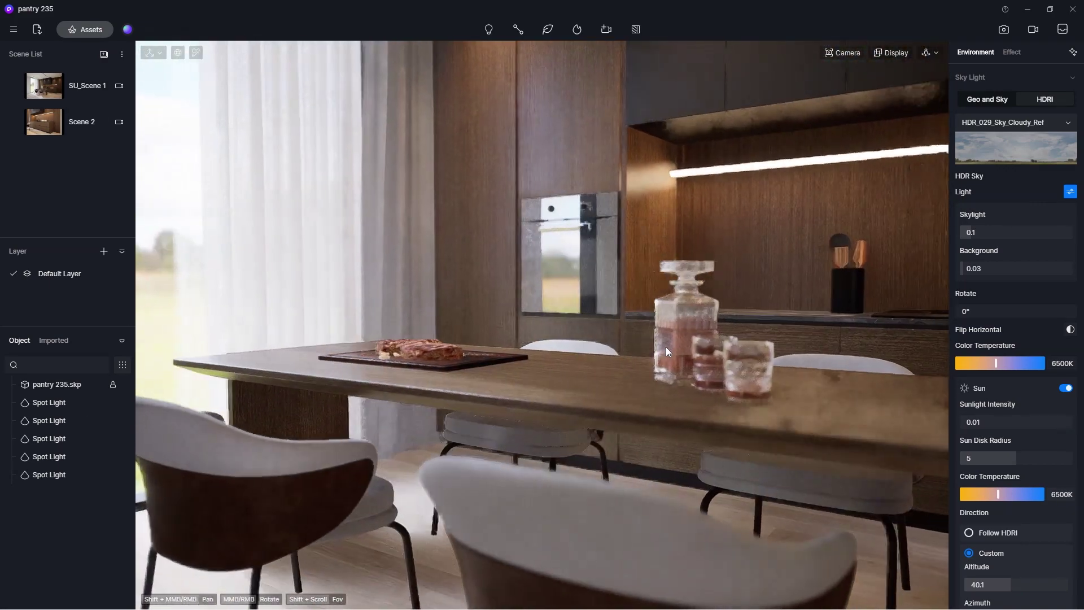
{"action": "right_click_drag", "start_coordinate": [475, 232], "coordinate": [602, 379]}
{"action": "scroll", "coordinate": [641, 407], "scroll_direction": "up", "scroll_amount": 3}
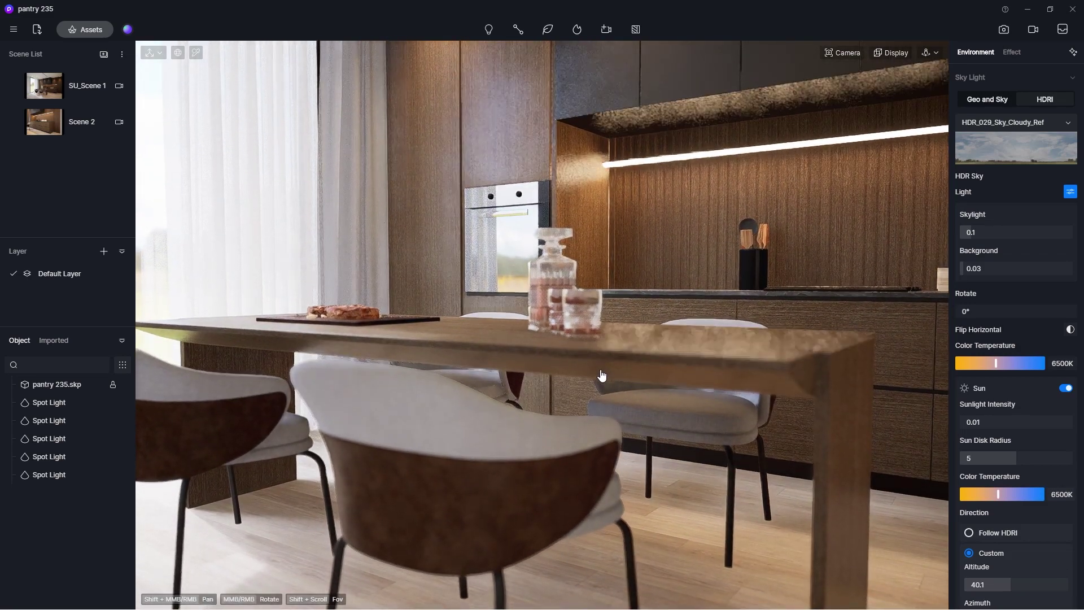
{"action": "left_click", "coordinate": [847, 53]}
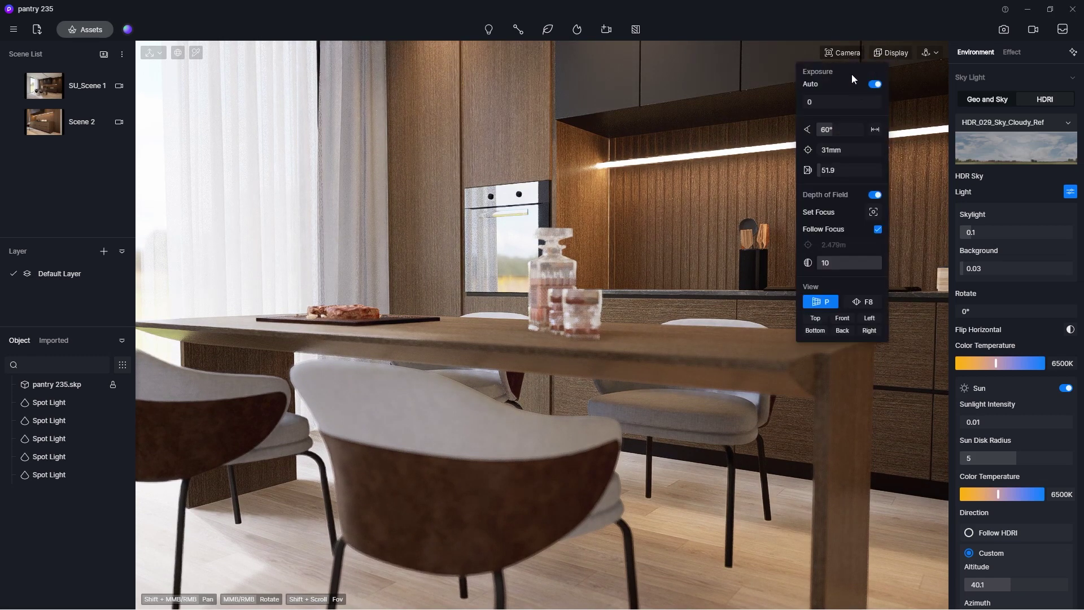
{"action": "left_click", "coordinate": [867, 303]}
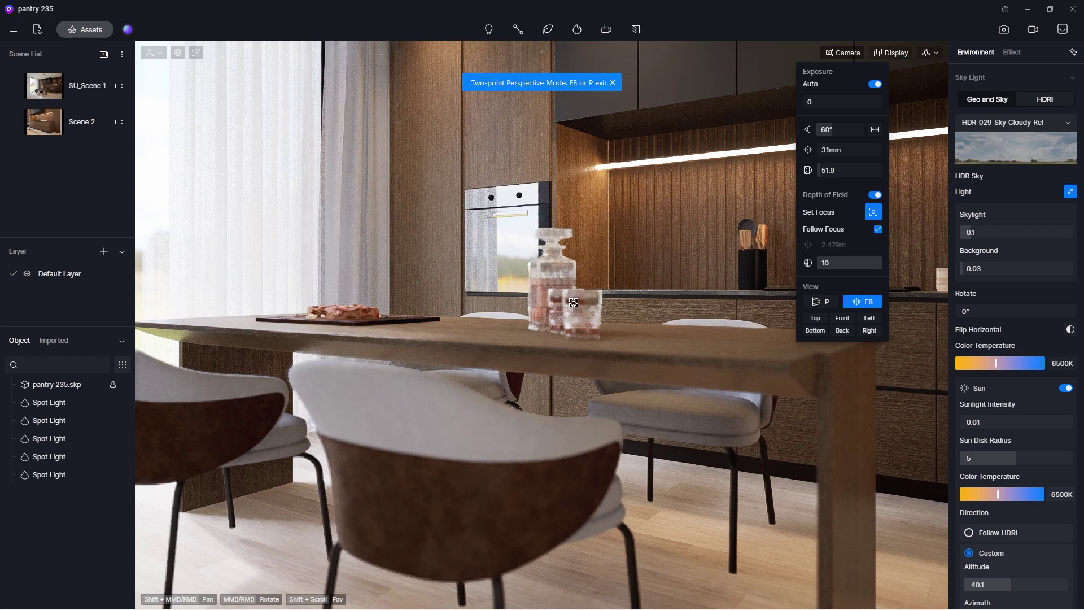
Try depth-of-field focus on the chair and decanter, settle on the table's near edge, and set the blur to 9
{"action": "left_click", "coordinate": [510, 461]}
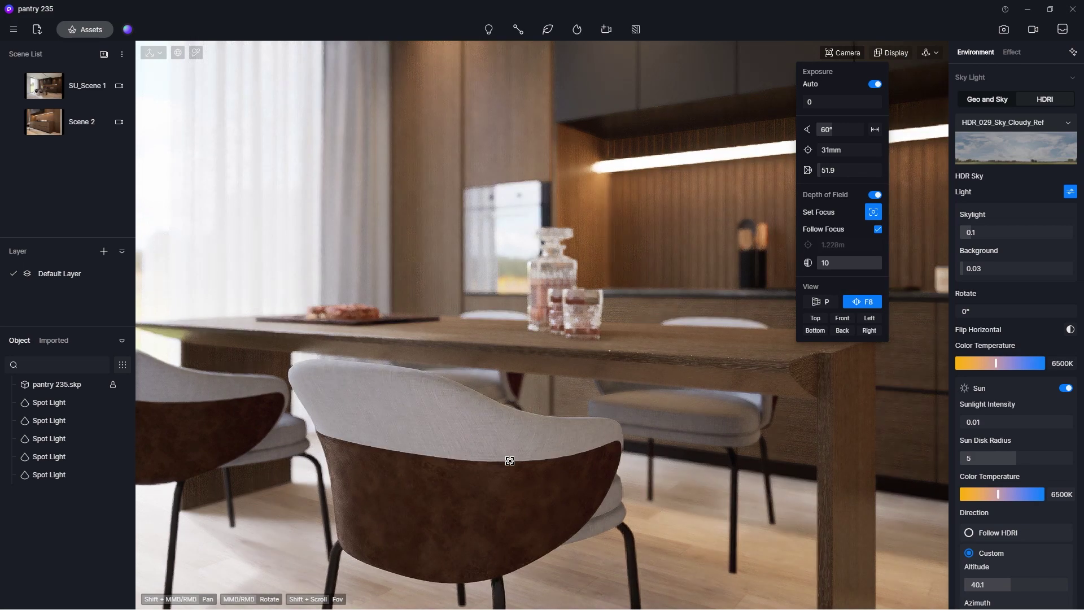
{"action": "left_click", "coordinate": [552, 252]}
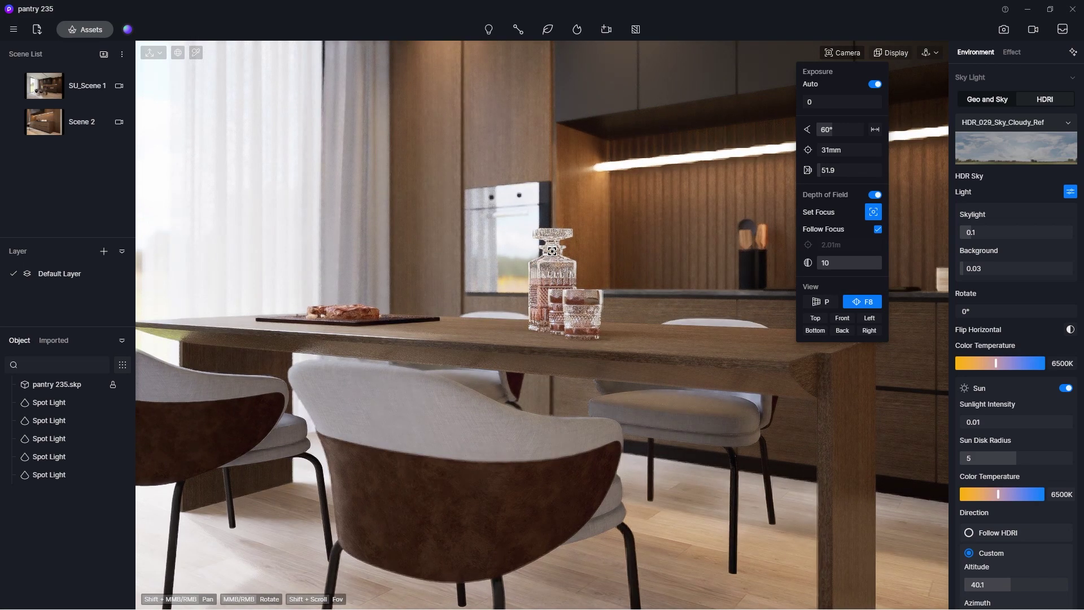
{"action": "left_click", "coordinate": [544, 352]}
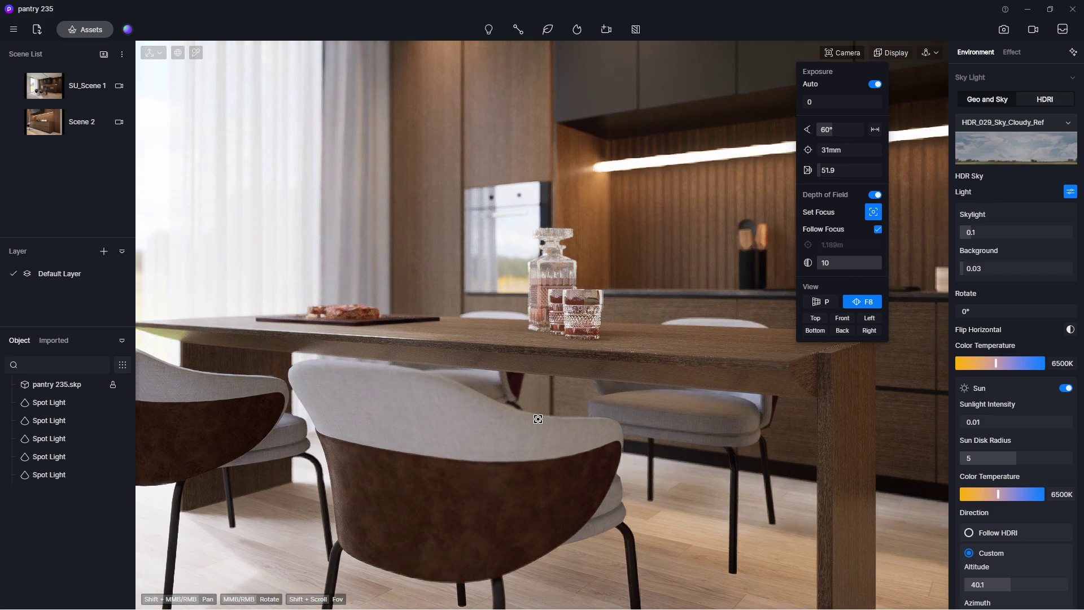
{"action": "left_click", "coordinate": [540, 372]}
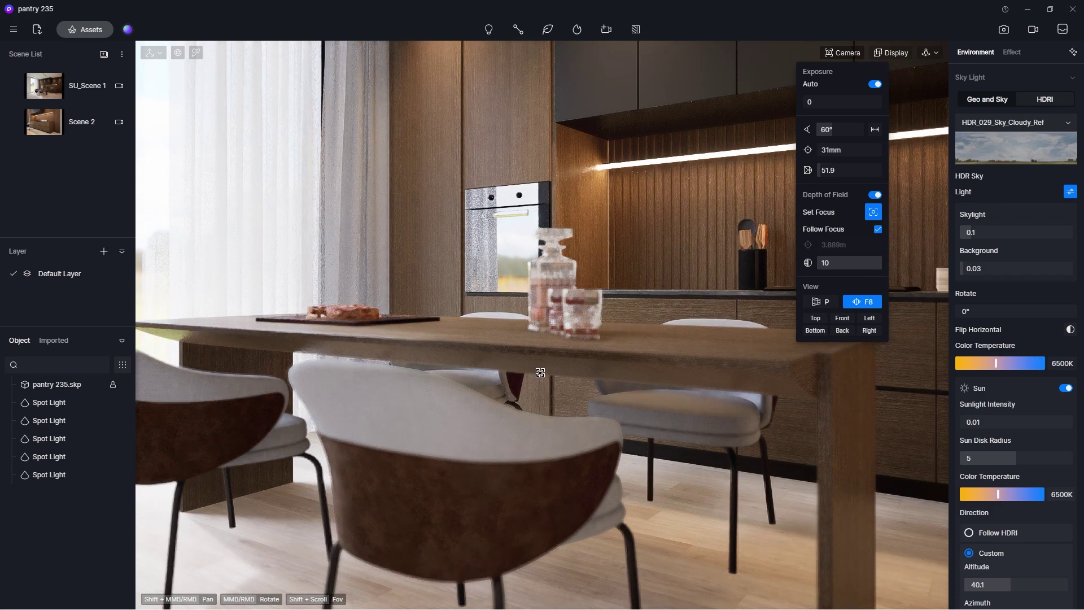
{"action": "left_click", "coordinate": [540, 347]}
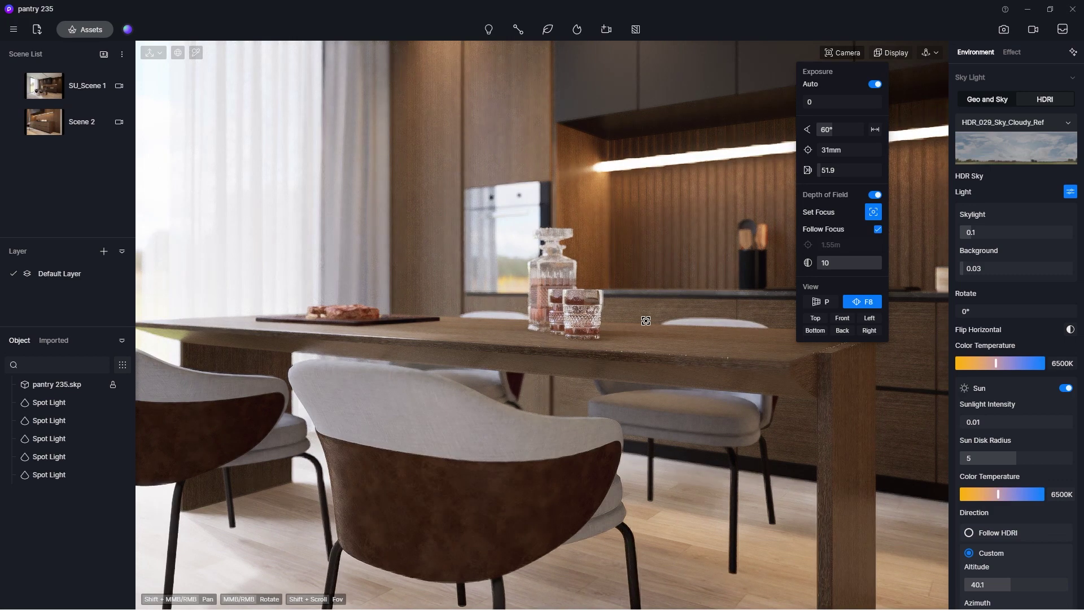
{"action": "mouse_move", "coordinate": [877, 263]}
{"action": "left_mouse_down"}
{"action": "mouse_move", "coordinate": [827, 263]}
{"action": "mouse_move", "coordinate": [904, 266]}
{"action": "mouse_move", "coordinate": [835, 269]}
{"action": "mouse_move", "coordinate": [875, 265]}
{"action": "left_mouse_up"}
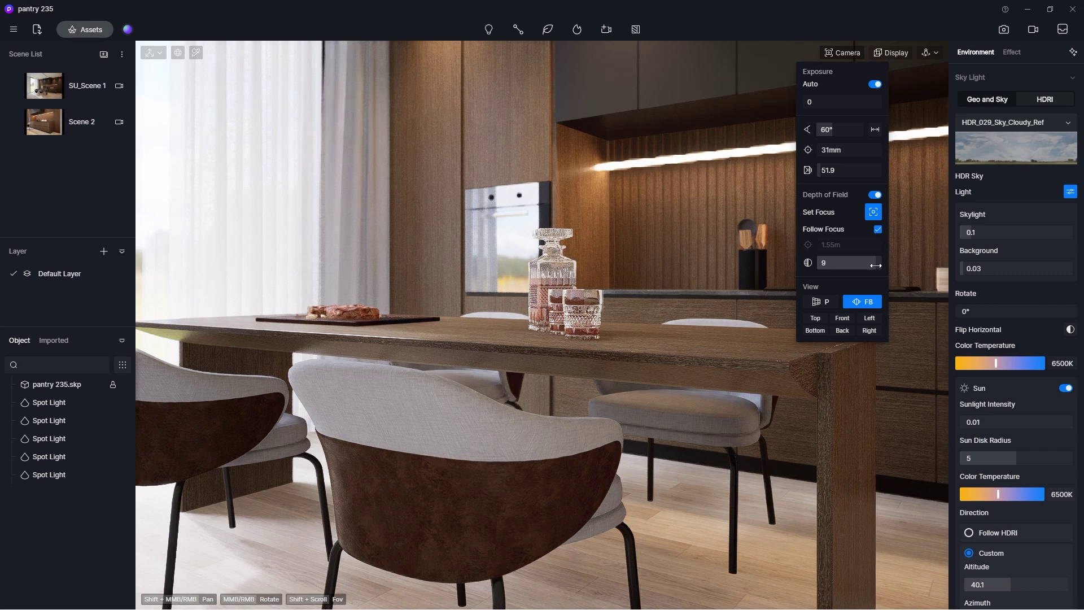
Set up an image render with a 1:1 aspect ratio, and lower the camera to 0.84 m in Fly navigation
{"action": "left_click", "coordinate": [1004, 29]}
{"action": "left_click", "coordinate": [441, 582]}
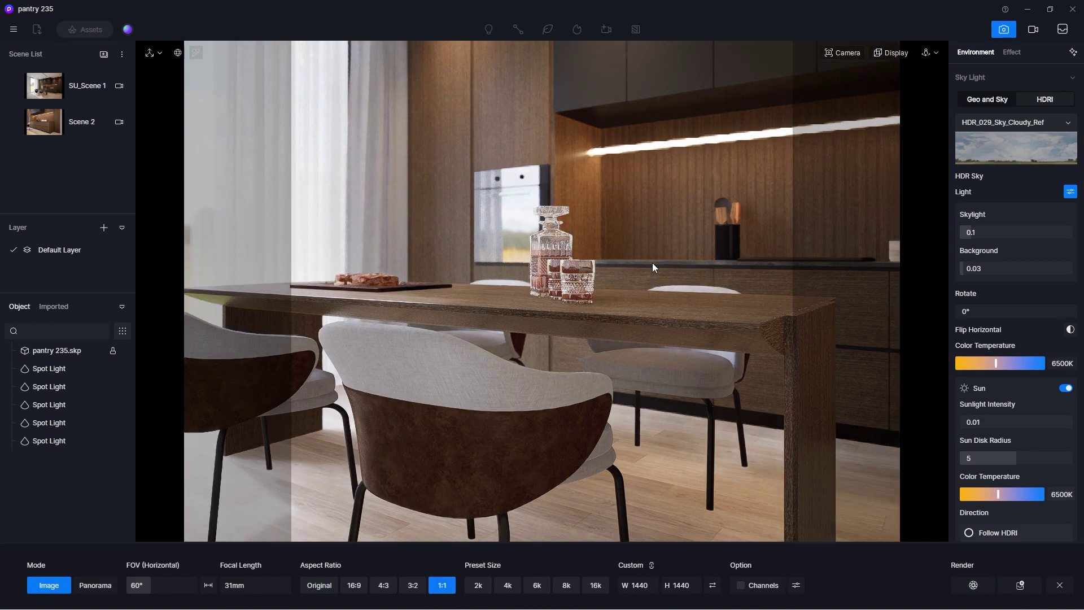
{"action": "left_click", "coordinate": [937, 53]}
{"action": "left_click", "coordinate": [900, 90]}
{"action": "key", "text": "e"}
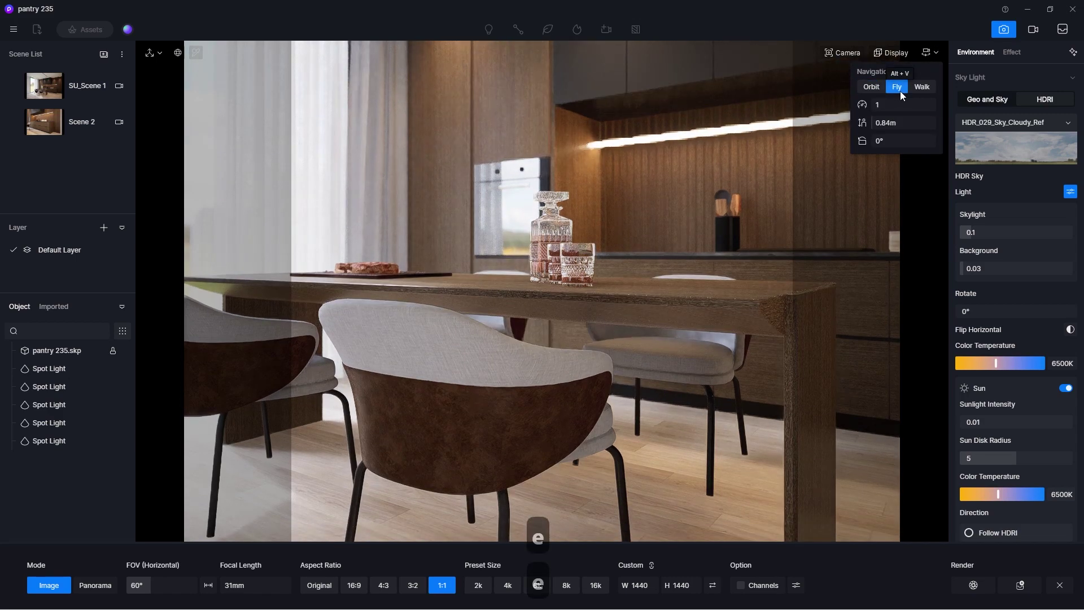
Save the dining table view as a new scene, update it, and set the output size to 1080 x 1080
{"action": "left_click", "coordinate": [104, 54]}
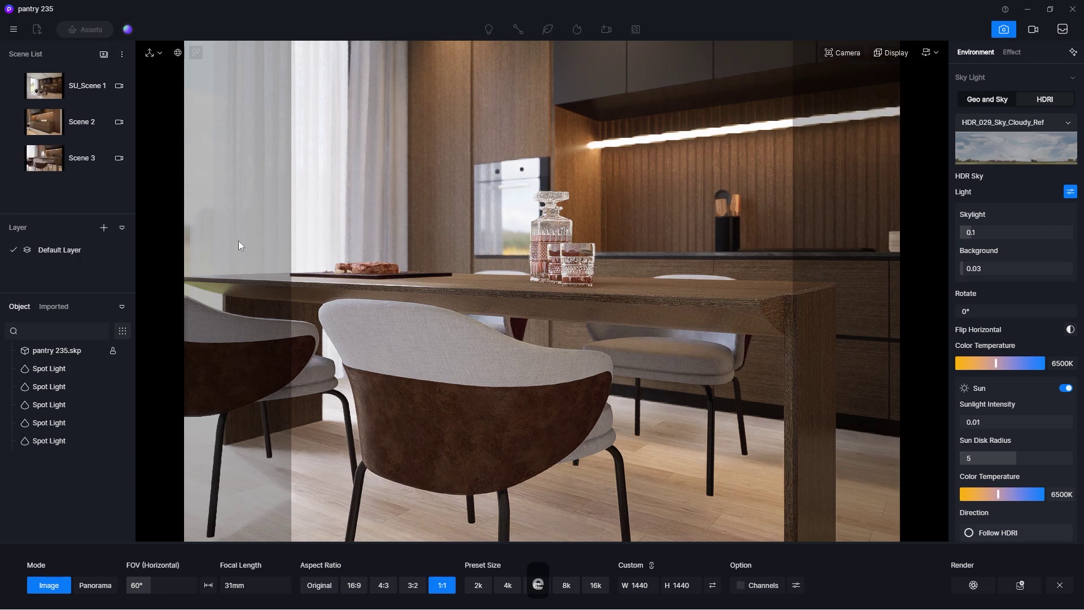
{"action": "left_click", "coordinate": [15, 160]}
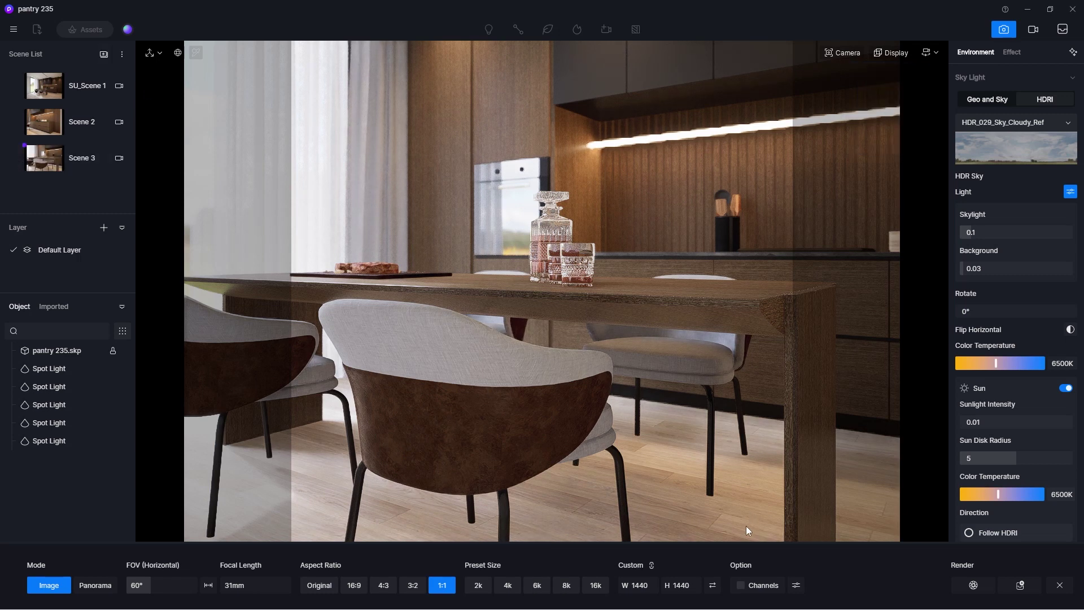
{"action": "left_click", "coordinate": [684, 581]}
{"action": "type", "text": "1080"}
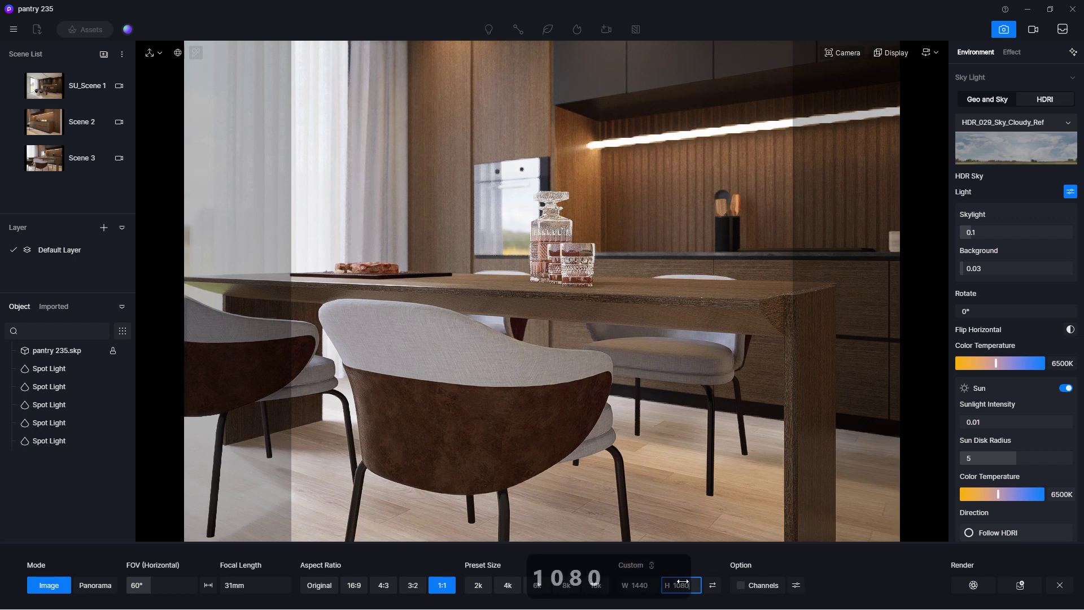
{"action": "key", "text": "Return"}
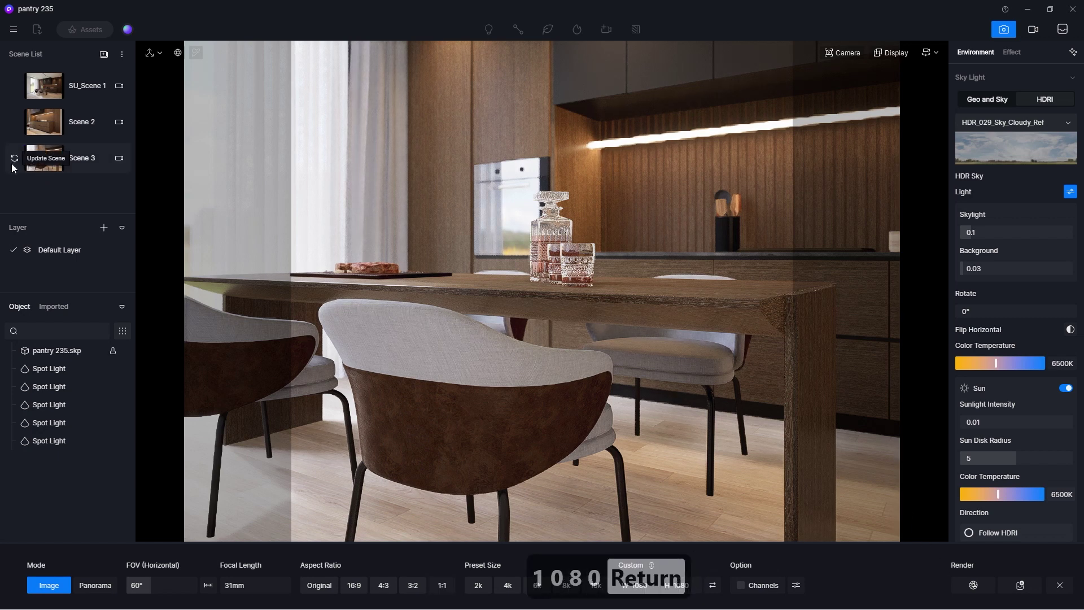
Save the pantry 235 project
{"action": "left_click", "coordinate": [14, 30]}
{"action": "mouse_move", "coordinate": [107, 54]}
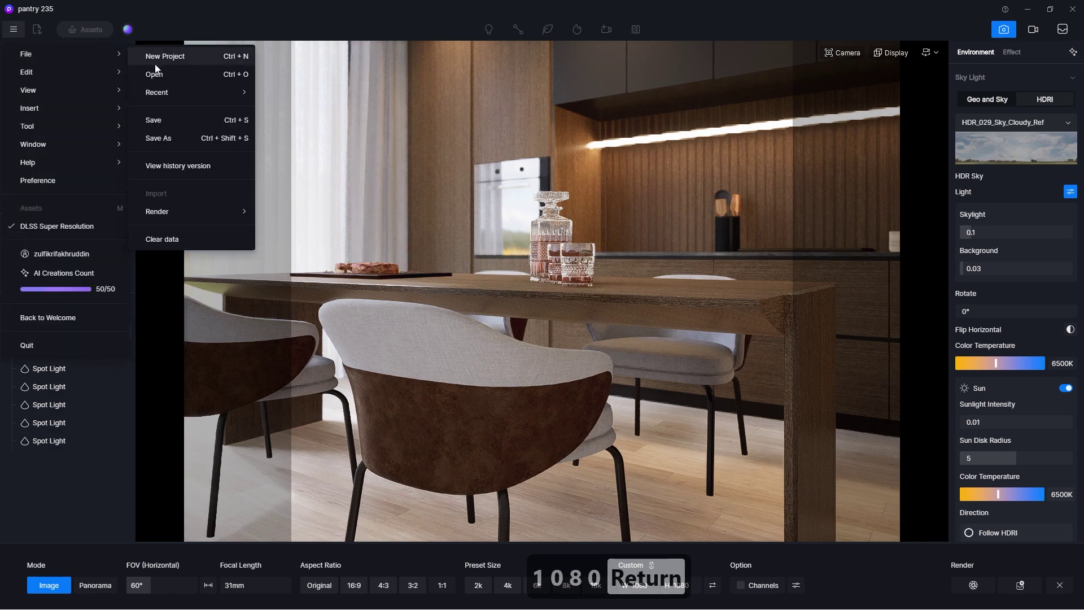
{"action": "left_click", "coordinate": [162, 121]}
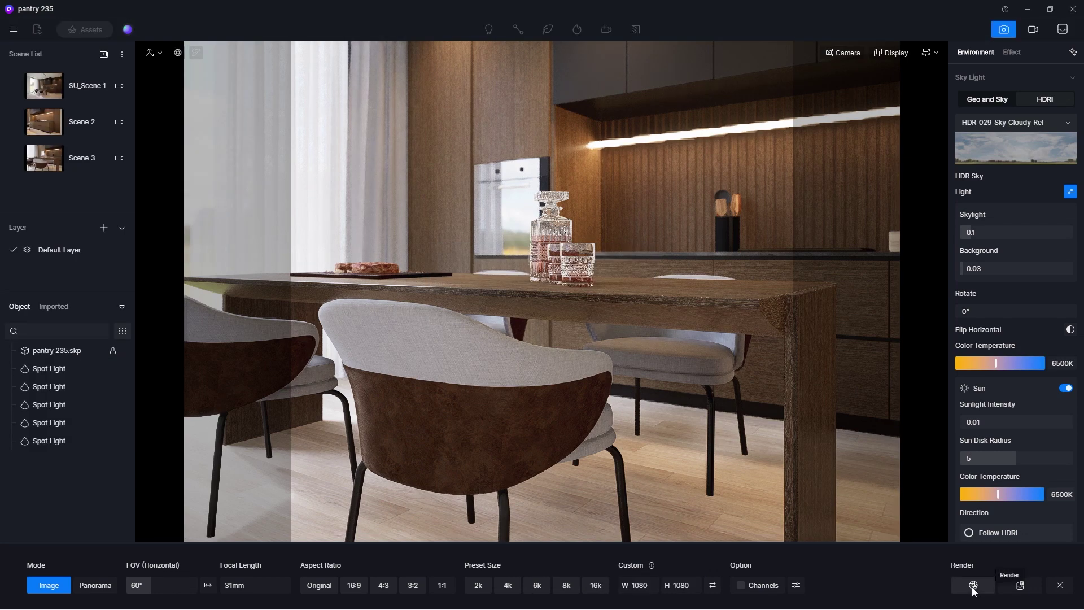
Render the dining table view to the output folder as D5_Image_20240307_213748.png
{"action": "left_click", "coordinate": [973, 587]}
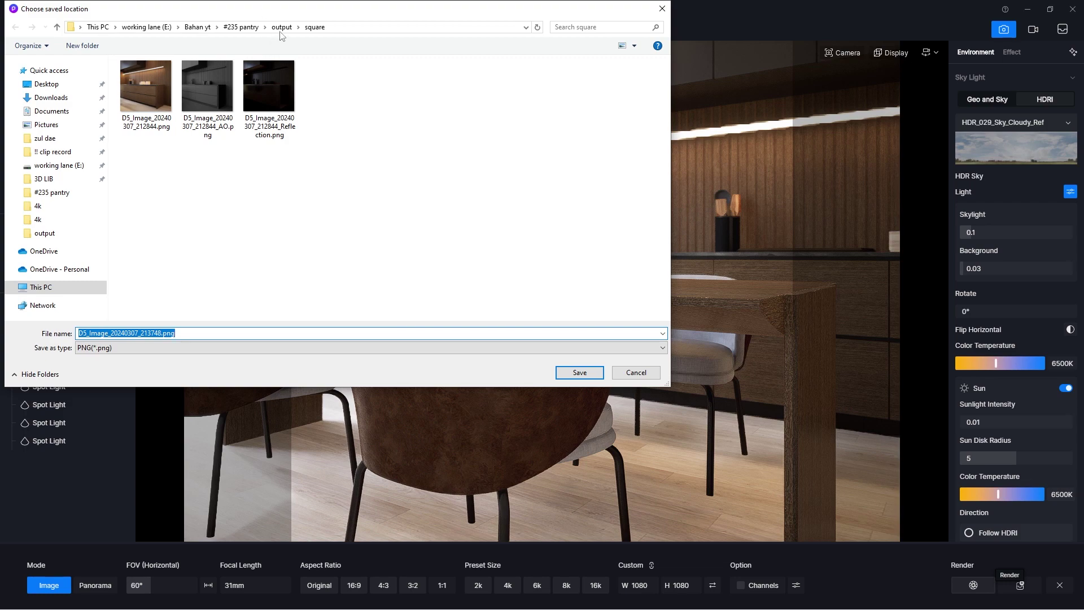
{"action": "left_click", "coordinate": [281, 29]}
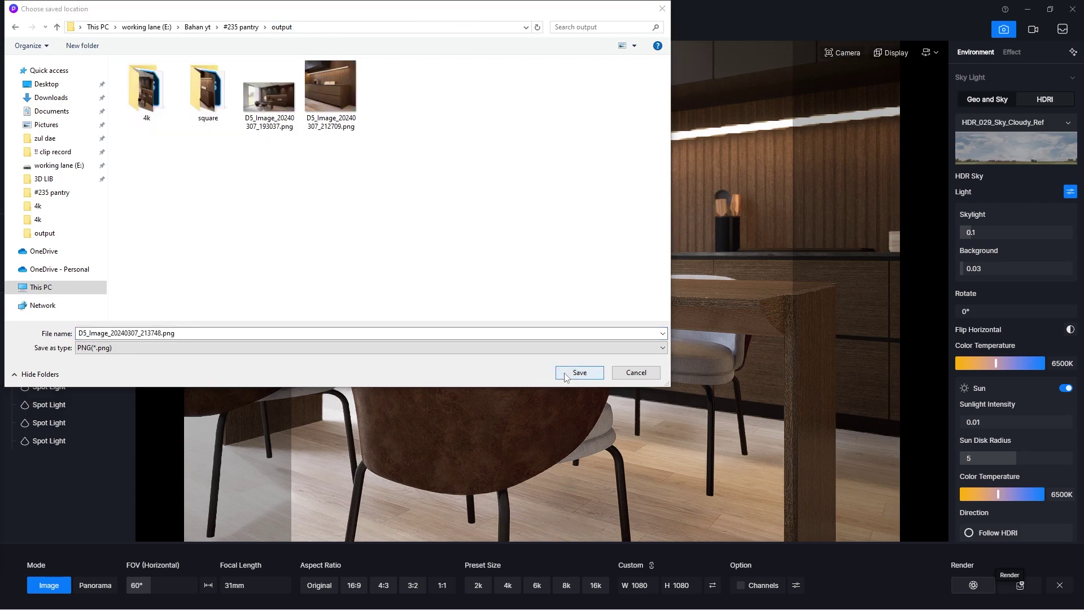
{"action": "left_click", "coordinate": [565, 374]}
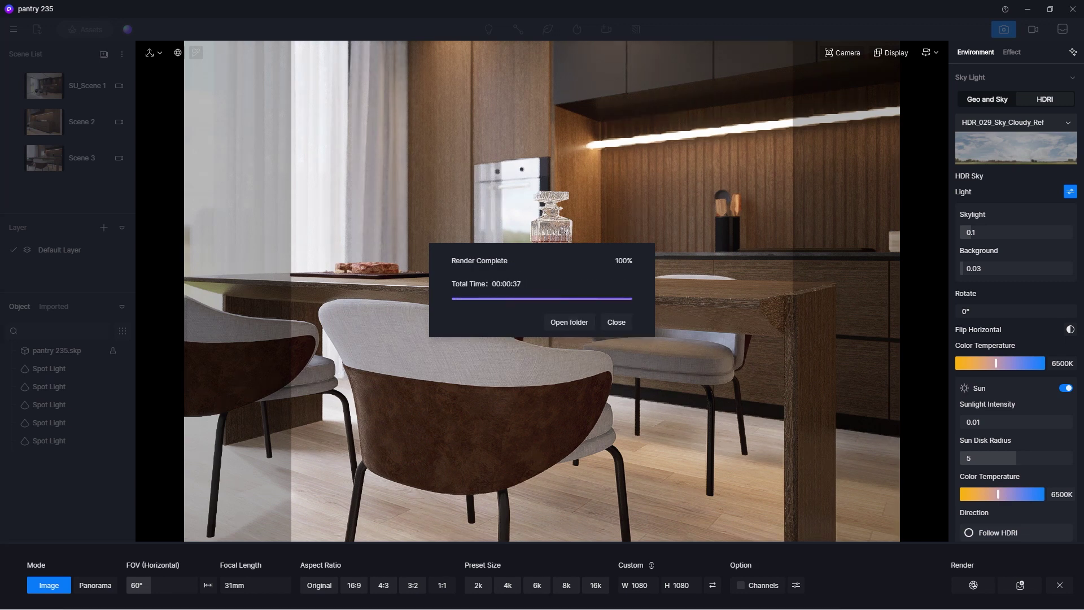
Open the finished D5_Image_20240307_213748.png from the output folder to review it, and close the viewer, folder and render dialog
{"action": "left_click", "coordinate": [569, 322]}
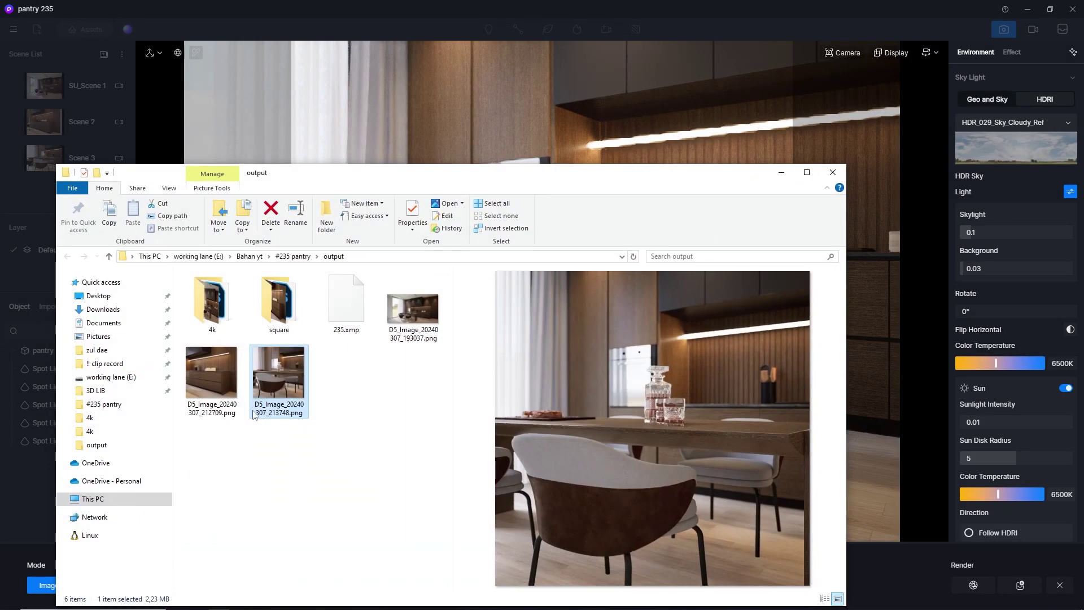
{"action": "double_click", "coordinate": [295, 400]}
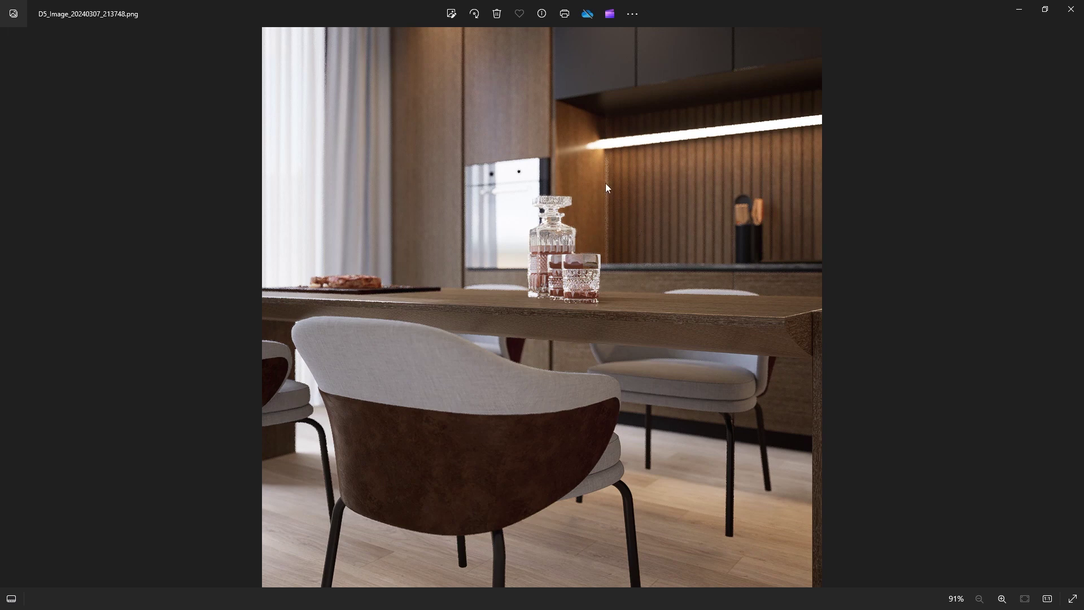
{"action": "left_click", "coordinate": [1072, 7]}
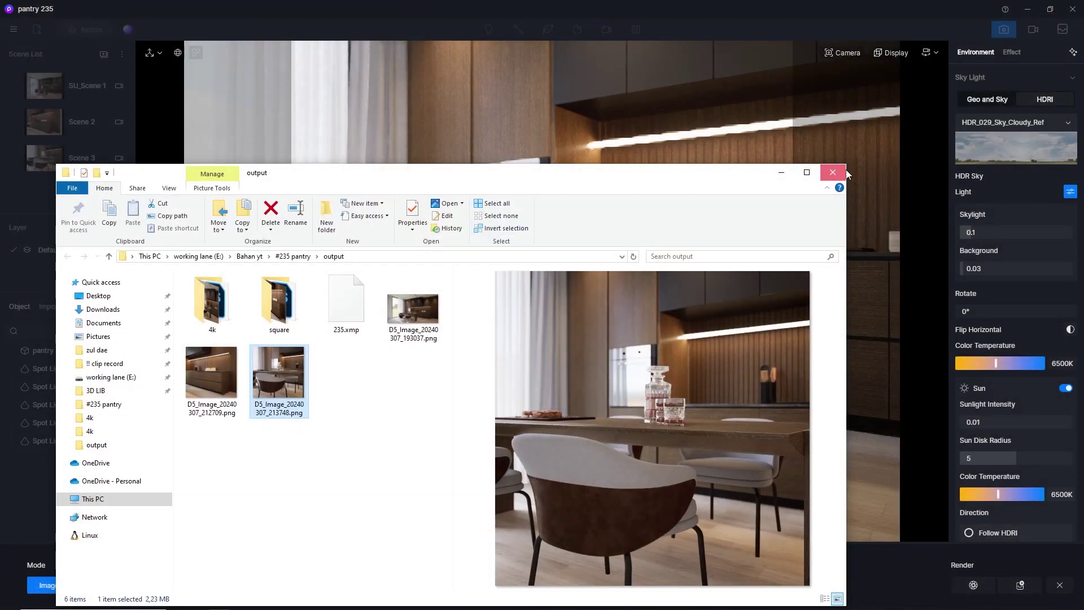
{"action": "left_click", "coordinate": [827, 171]}
{"action": "left_click", "coordinate": [618, 316]}
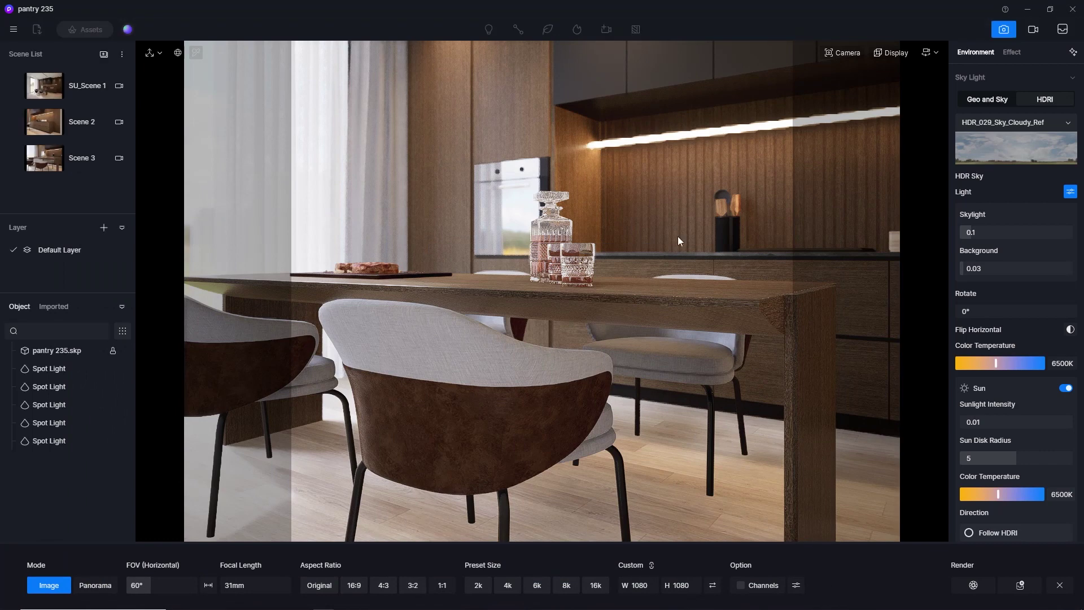
Try the Thickness option on the decanter's glass material, leave it off, and enable Caustics
{"action": "left_click", "coordinate": [1009, 28]}
{"action": "left_click", "coordinate": [562, 248]}
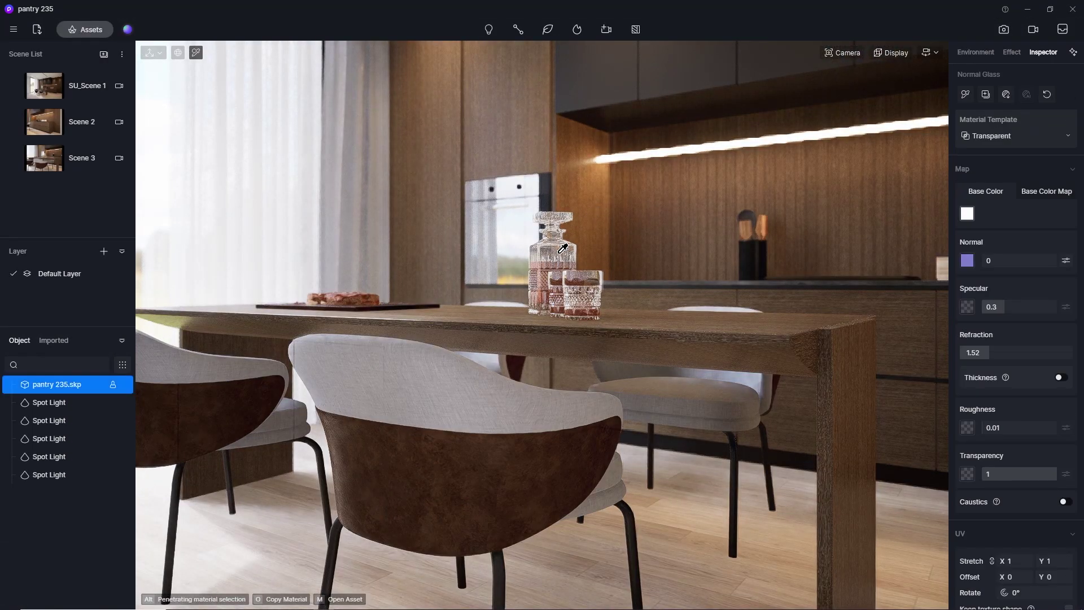
{"action": "left_click", "coordinate": [1065, 380]}
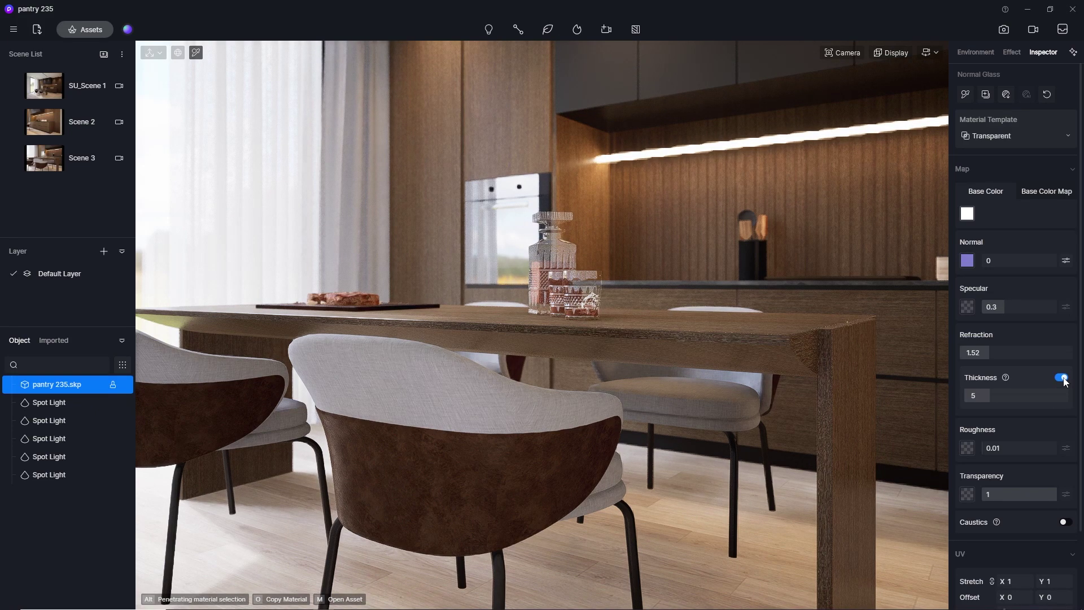
{"action": "left_click", "coordinate": [1063, 378]}
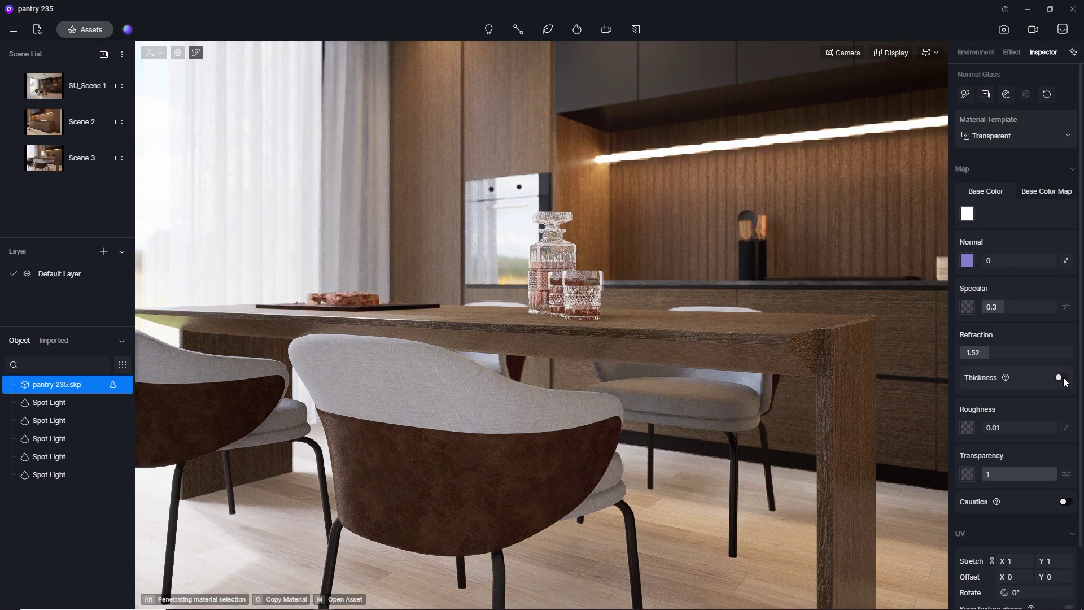
{"action": "left_click", "coordinate": [1066, 502]}
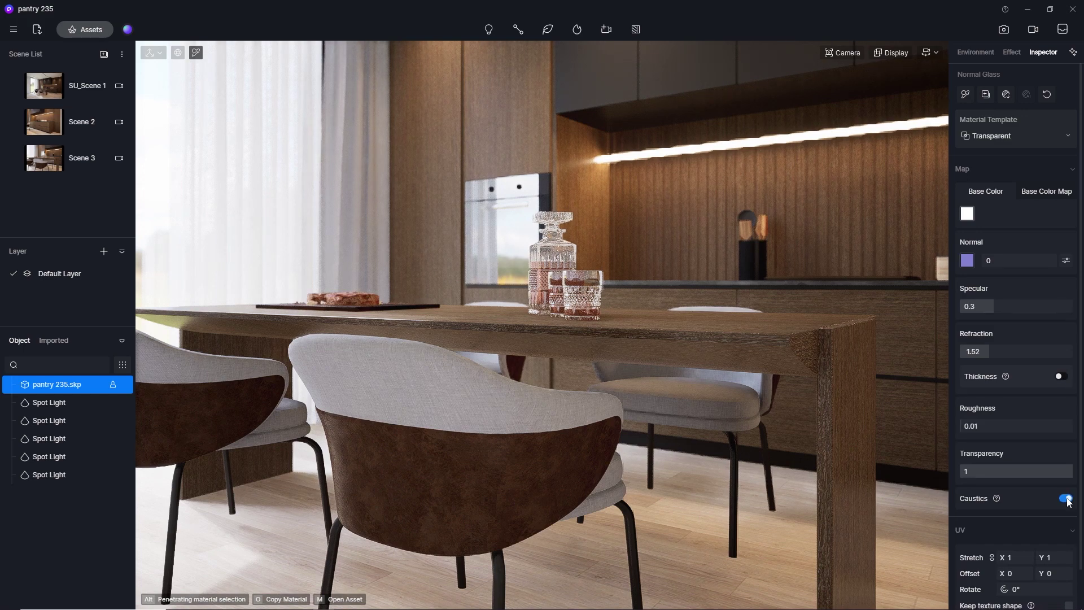
{"action": "left_click", "coordinate": [1064, 378]}
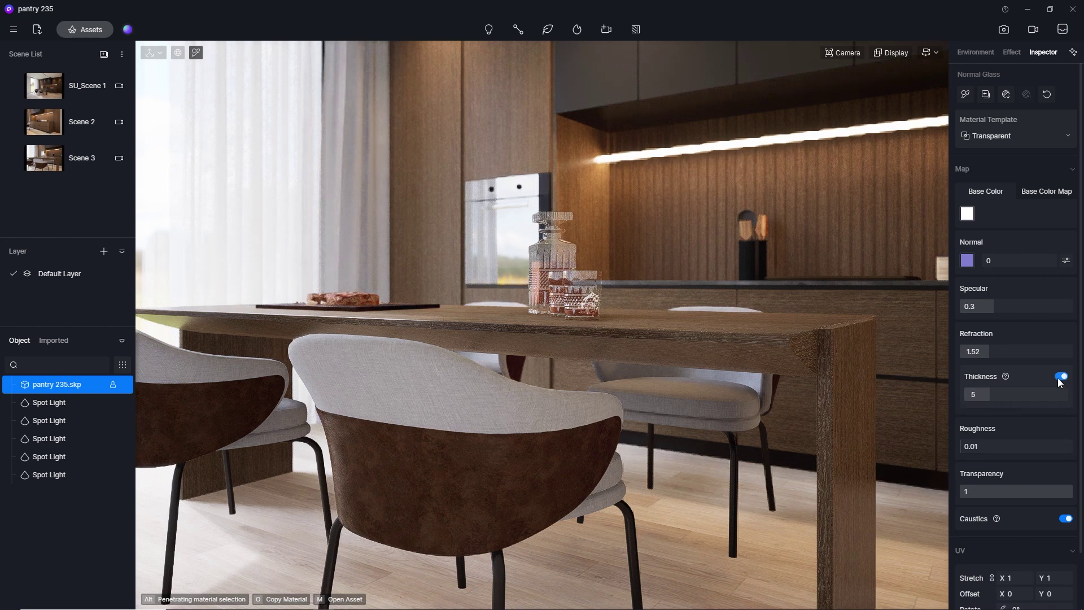
{"action": "left_click", "coordinate": [1060, 377]}
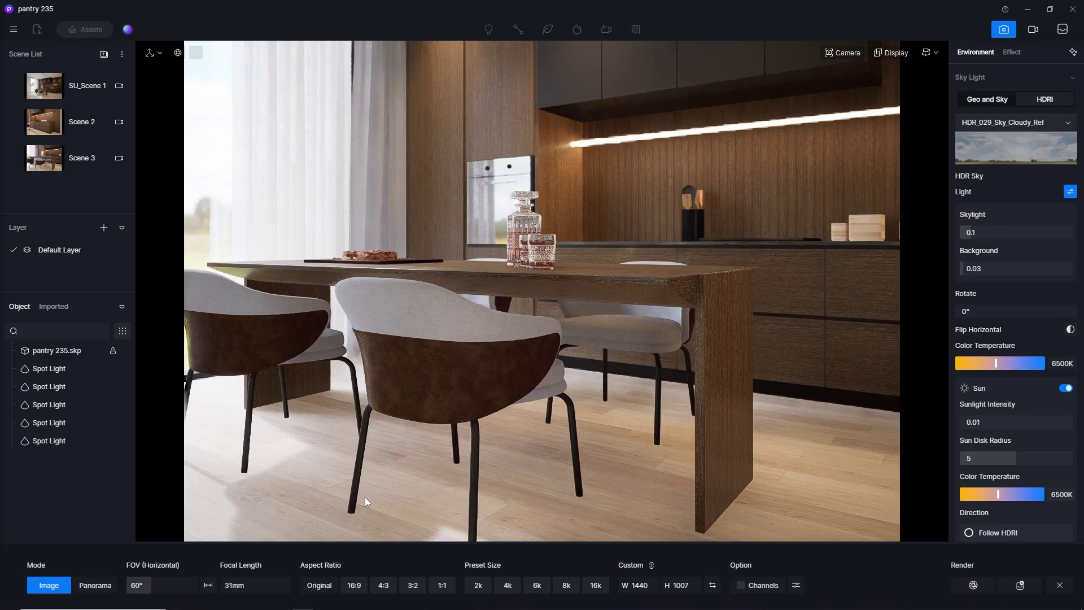
Recall Scene 3 for image output with a 1:1 aspect ratio and a size of 1080 x 1080
{"action": "left_click", "coordinate": [82, 158]}
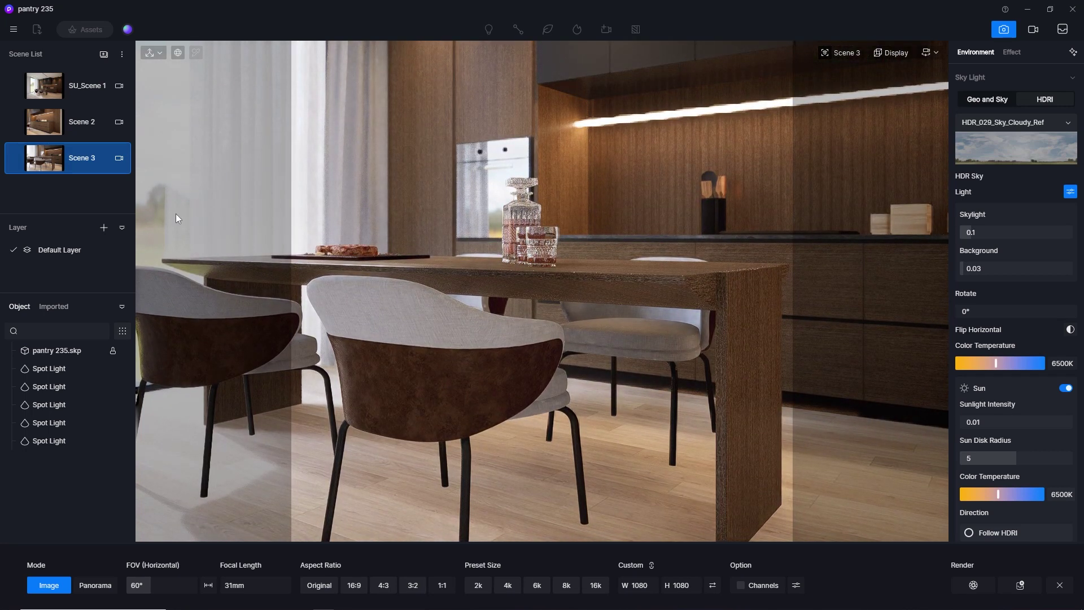
{"action": "left_click", "coordinate": [442, 585]}
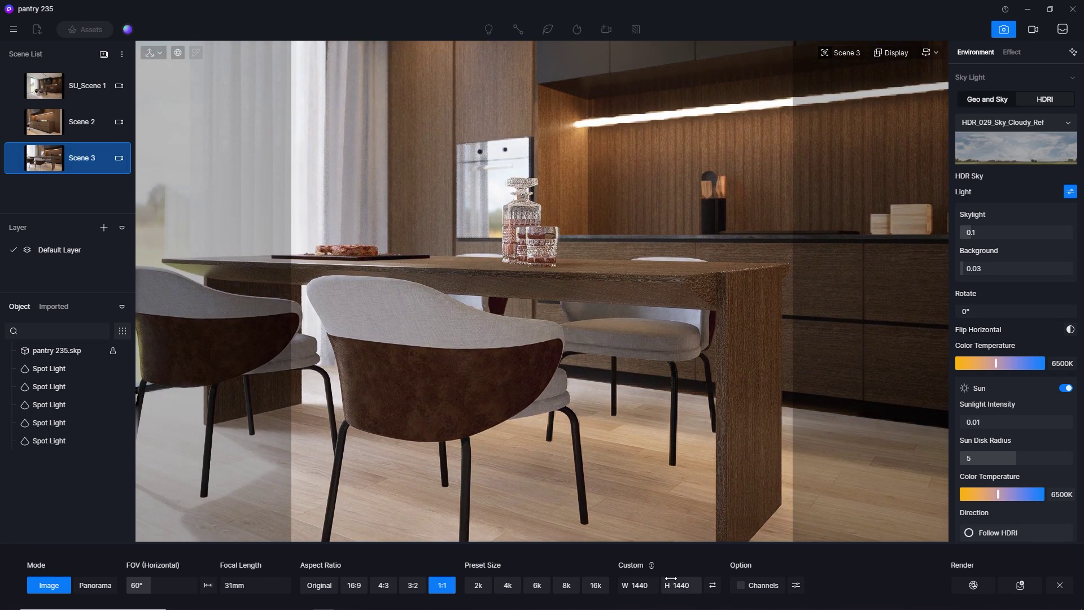
{"action": "left_click", "coordinate": [690, 584]}
{"action": "type", "text": "1080"}
{"action": "key", "text": "Return"}
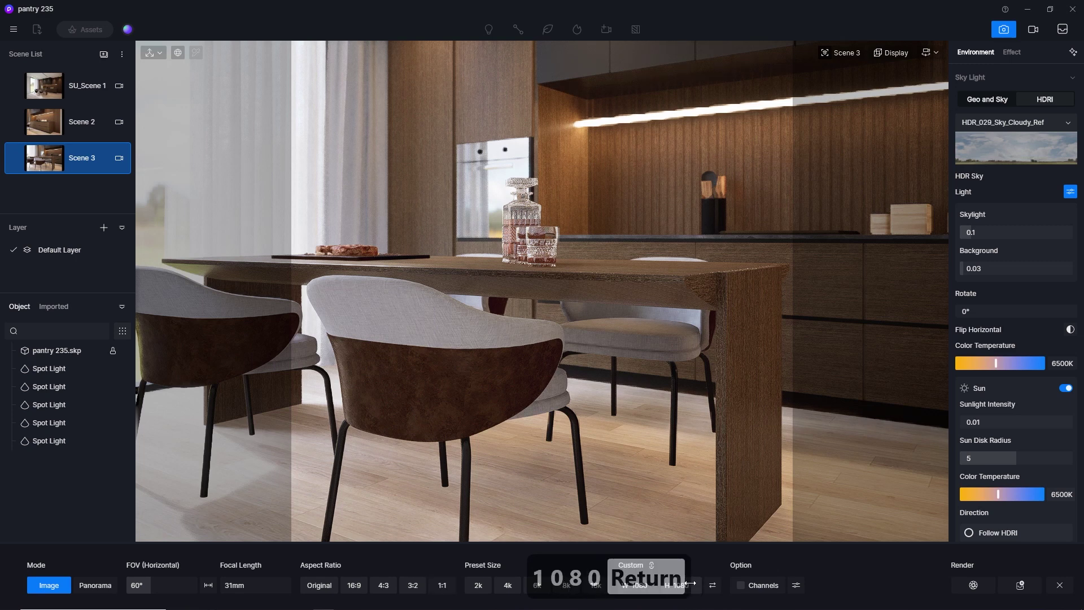
Enable the AO and Reflection channels and render the view into the square folder as D5_Image_20240307_214337.png
{"action": "left_click", "coordinate": [797, 585]}
{"action": "left_click", "coordinate": [775, 536]}
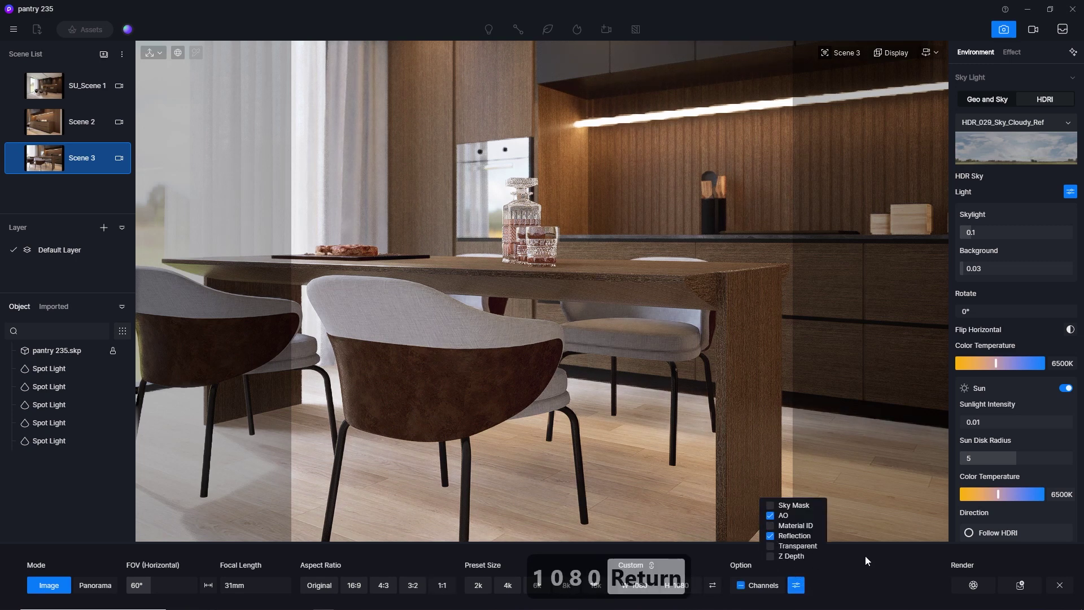
{"action": "left_click", "coordinate": [971, 587]}
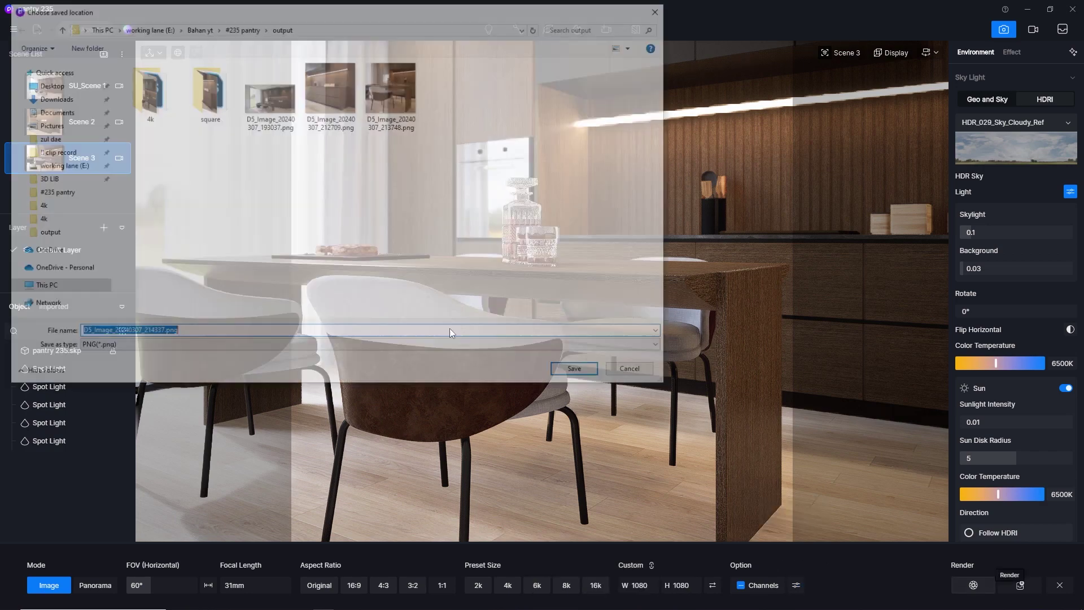
{"action": "double_click", "coordinate": [207, 91]}
{"action": "left_click", "coordinate": [580, 372]}
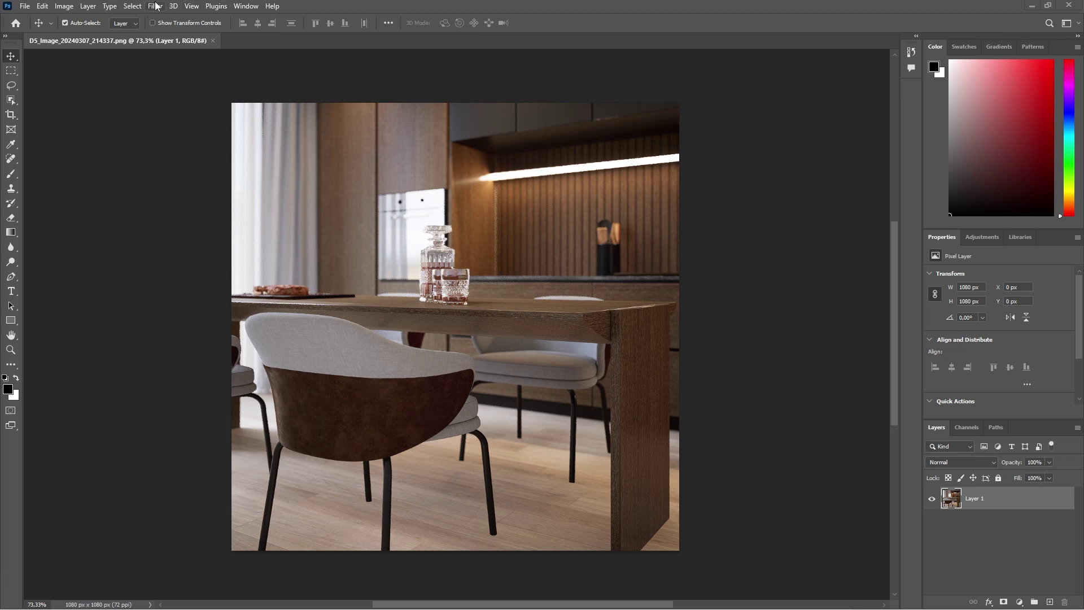
In Photoshop, convert the D5_Image_20240307_214337.png render to 16 Bits/Channel and turn Layer 1 into a smart object
{"action": "left_click", "coordinate": [64, 5]}
{"action": "mouse_move", "coordinate": [81, 27]}
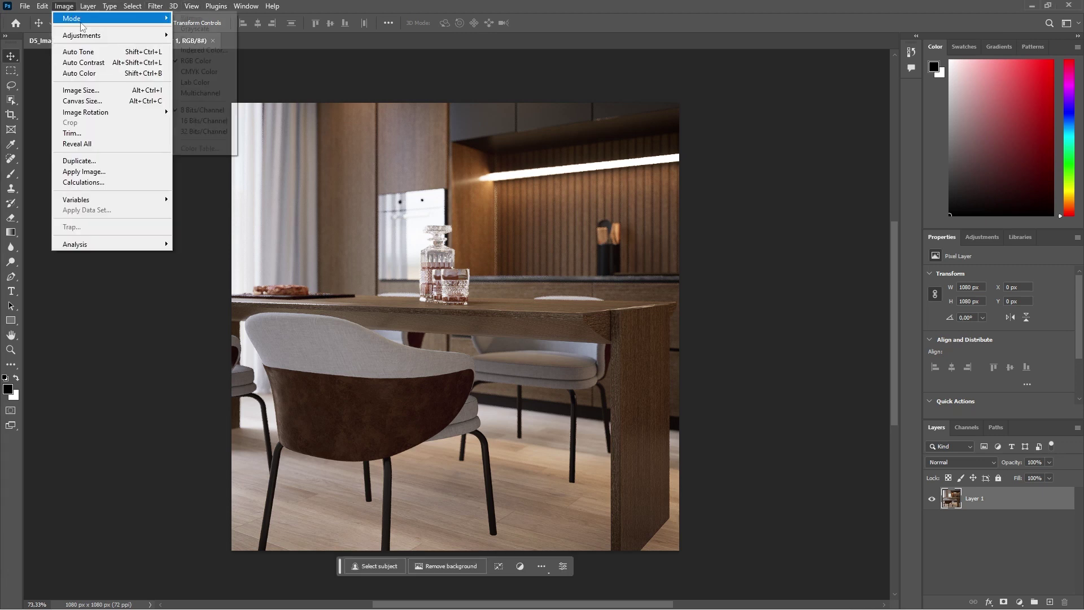
{"action": "left_click", "coordinate": [226, 120]}
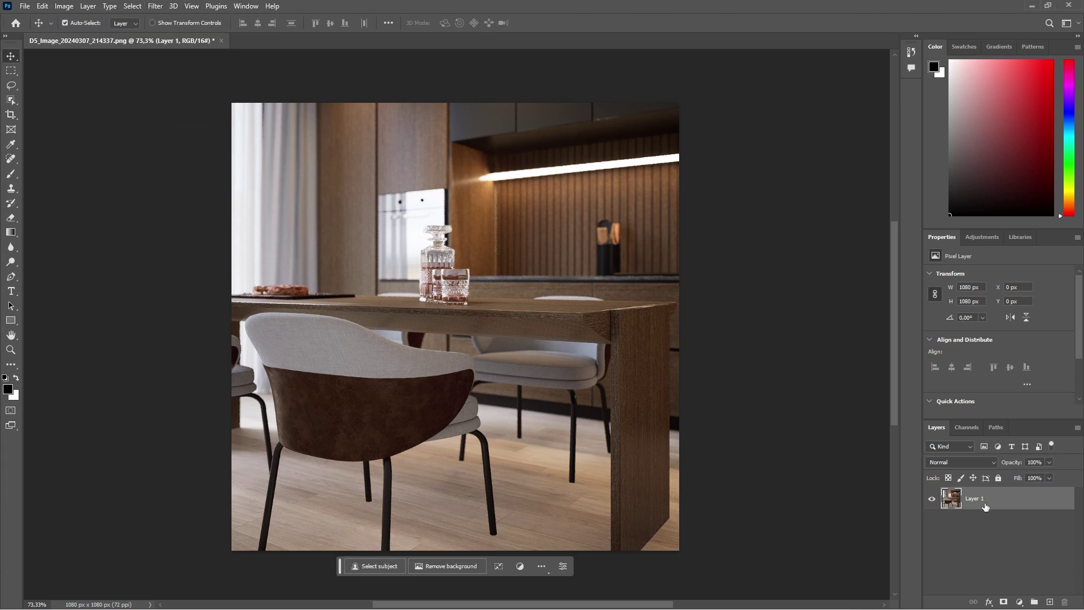
{"action": "right_click", "coordinate": [984, 505]}
{"action": "left_click", "coordinate": [1028, 214]}
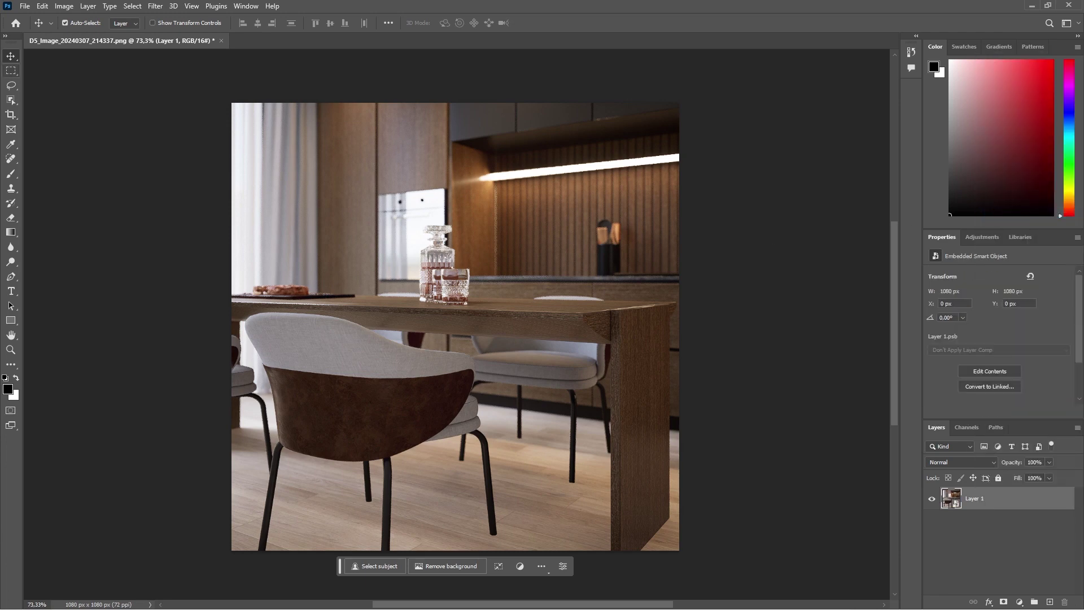
Apply the Camera Raw Filter to Layer 1 with the settings loaded from 235.xmp in the #235 pantry output folder
{"action": "left_click", "coordinate": [156, 6]}
{"action": "left_click", "coordinate": [198, 91]}
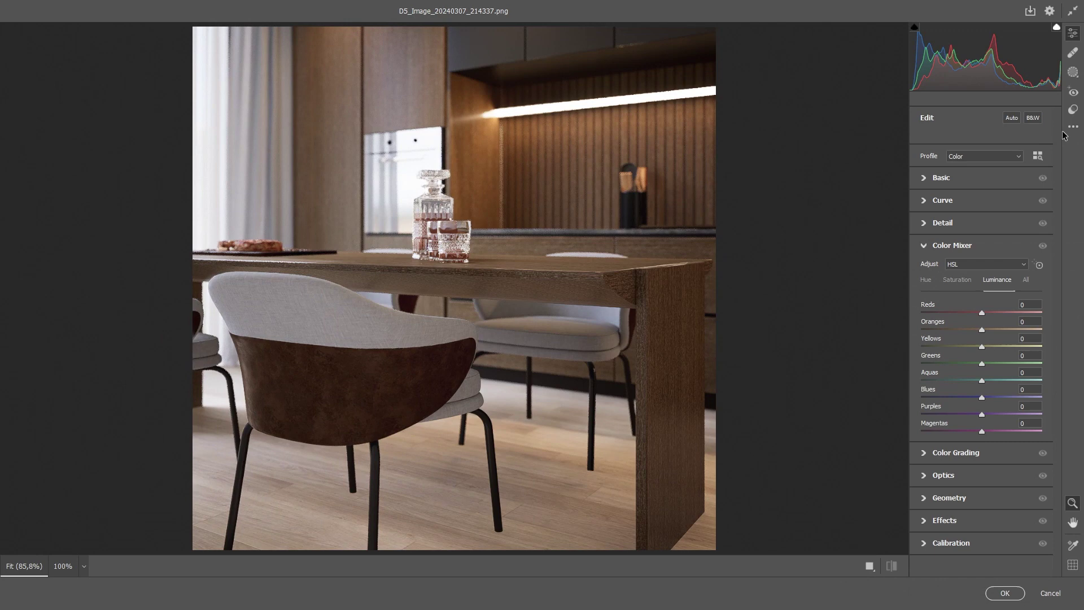
{"action": "left_click", "coordinate": [1072, 127]}
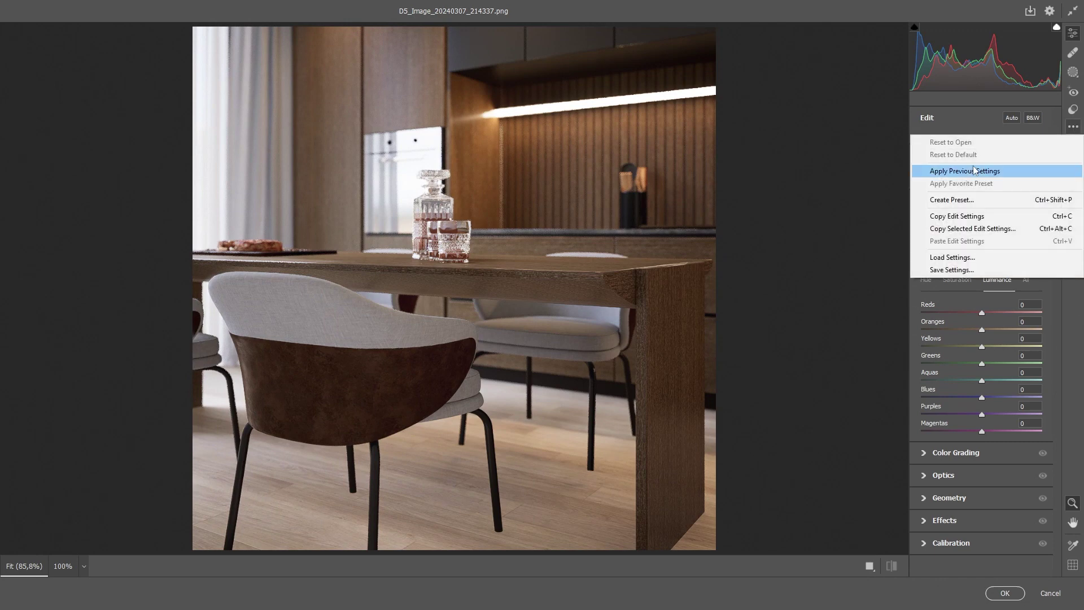
{"action": "left_click", "coordinate": [942, 257]}
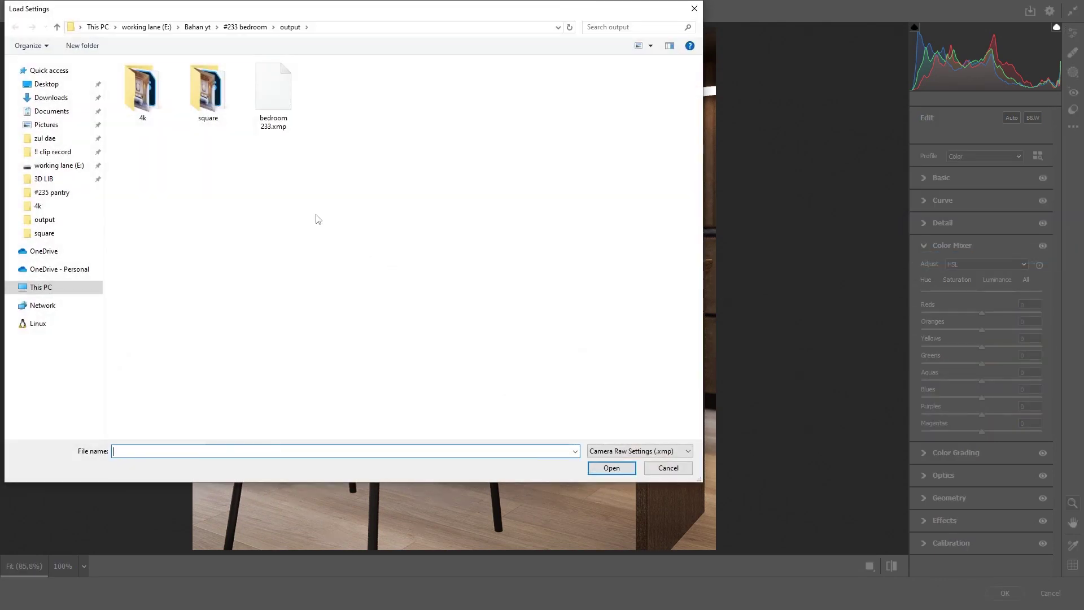
{"action": "left_click", "coordinate": [64, 195]}
{"action": "double_click", "coordinate": [271, 93]}
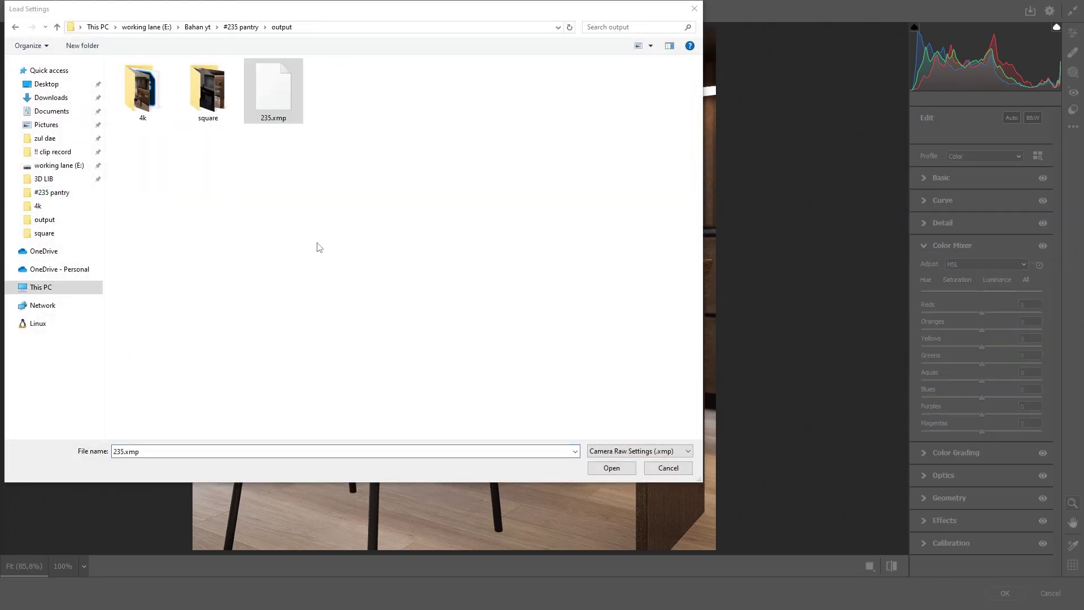
{"action": "double_click", "coordinate": [284, 100]}
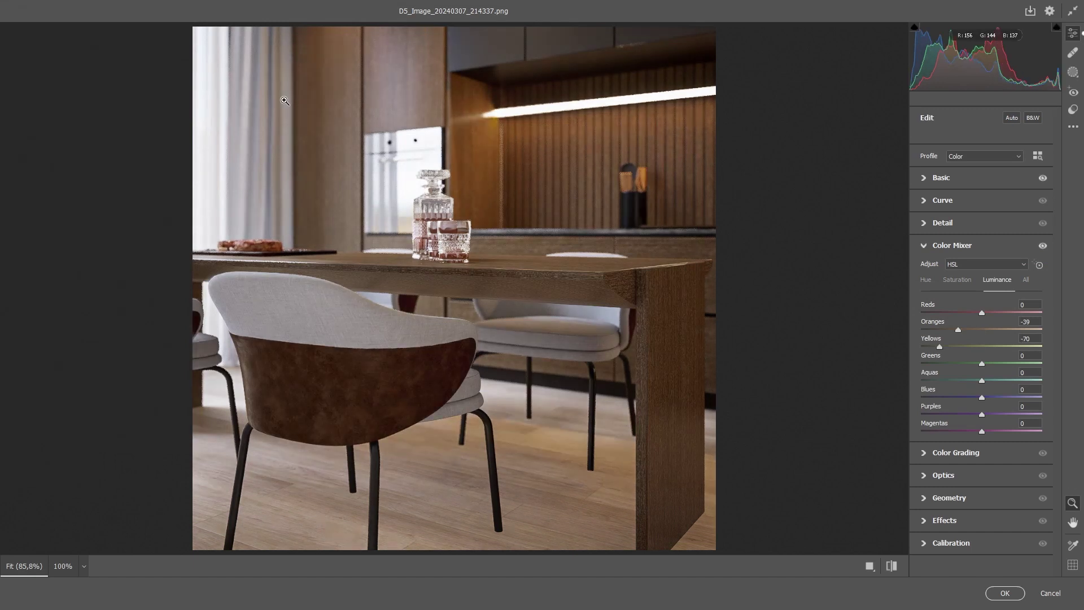
{"action": "left_click", "coordinate": [1004, 592]}
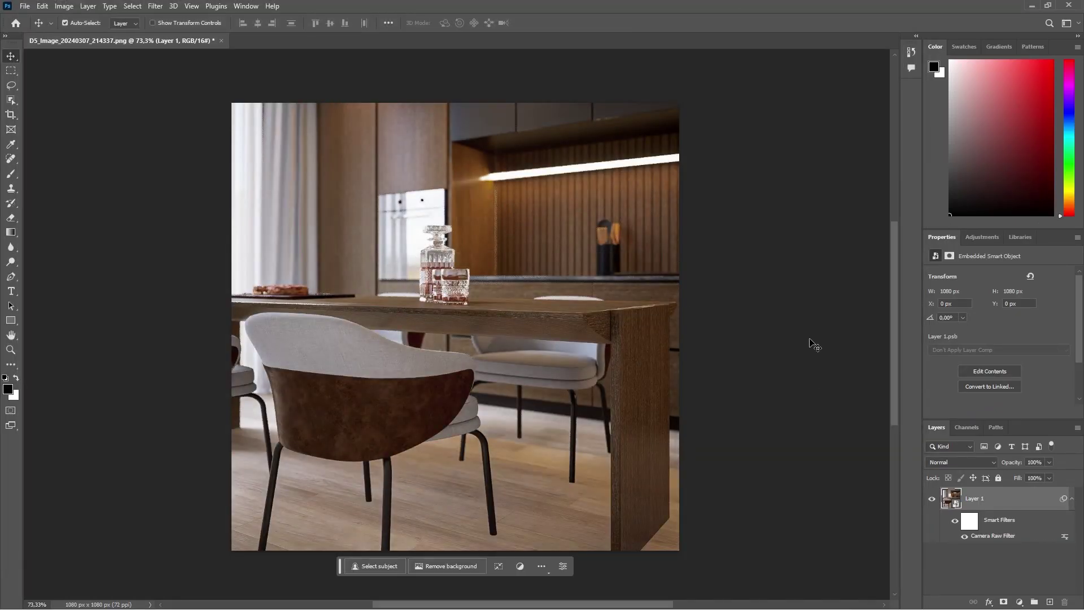
Place the matching Reflection channel image, D5_Image_20240307_214337_Reflection.png, from the square folder over the render at full size
{"action": "left_click_drag", "start_coordinate": [620, 5], "coordinate": [536, 240]}
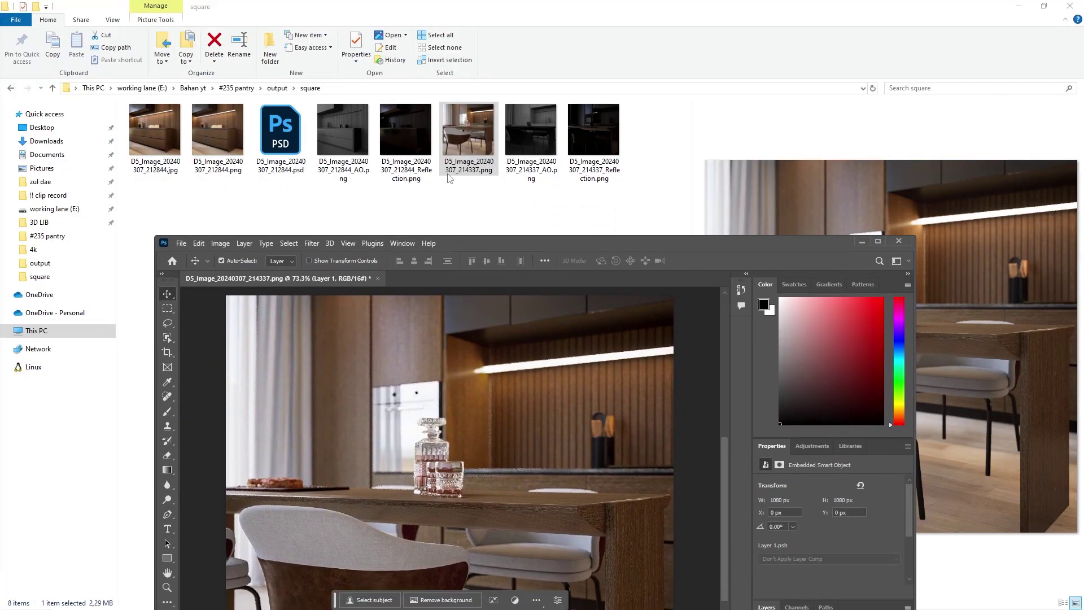
{"action": "left_click", "coordinate": [593, 135]}
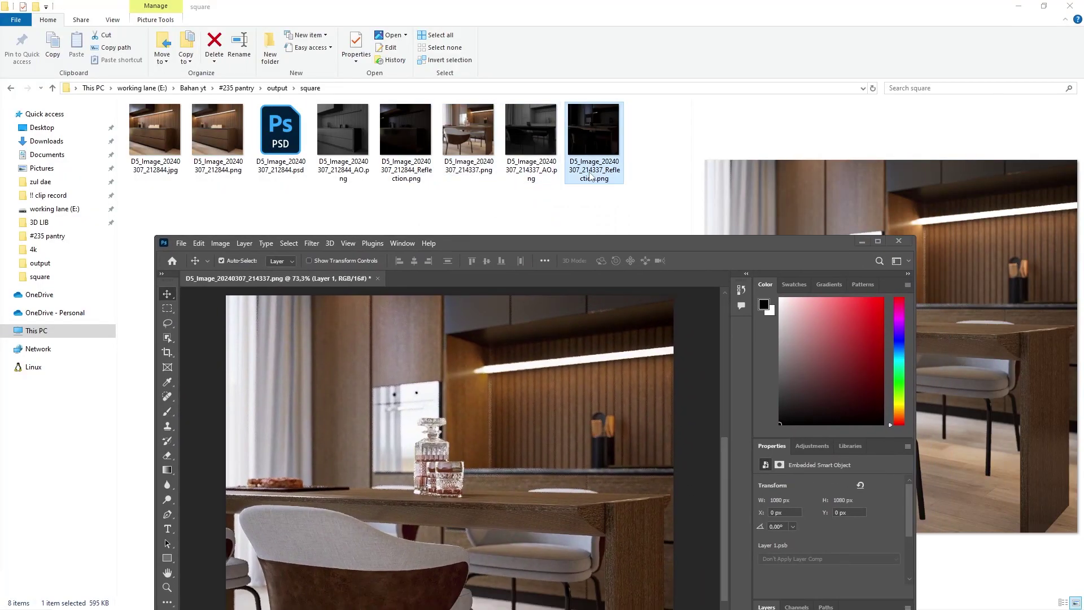
{"action": "left_click_drag", "start_coordinate": [564, 418], "coordinate": [565, 419]}
{"action": "left_click", "coordinate": [877, 241]}
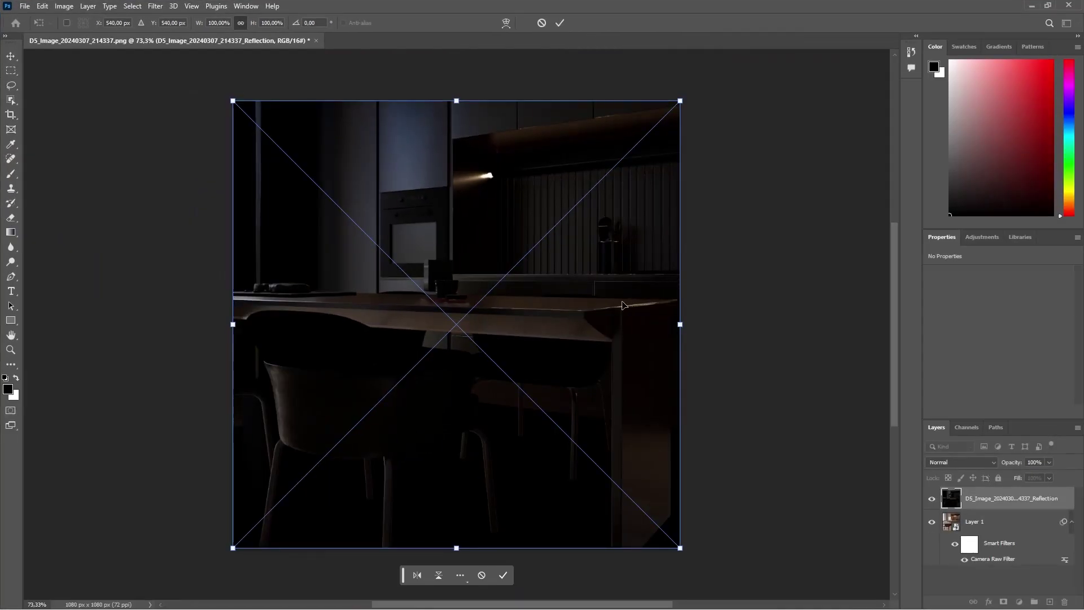
{"action": "left_click", "coordinate": [559, 23]}
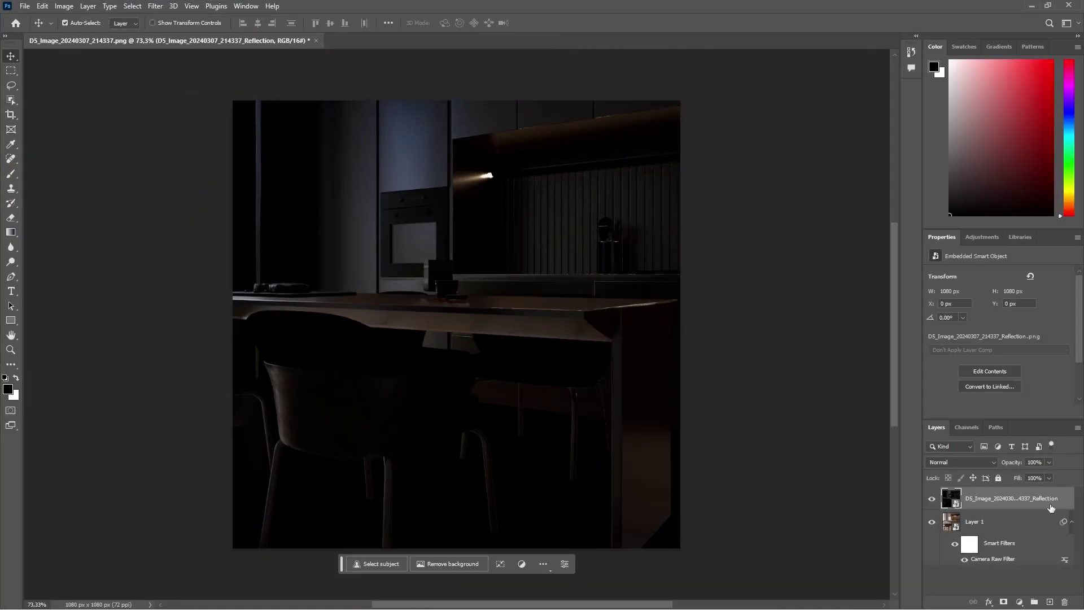
Set the Reflection layer's blend mode to Linear Dodge (Add) and its opacity to 50%
{"action": "left_click", "coordinate": [1049, 463]}
{"action": "left_click", "coordinate": [976, 462]}
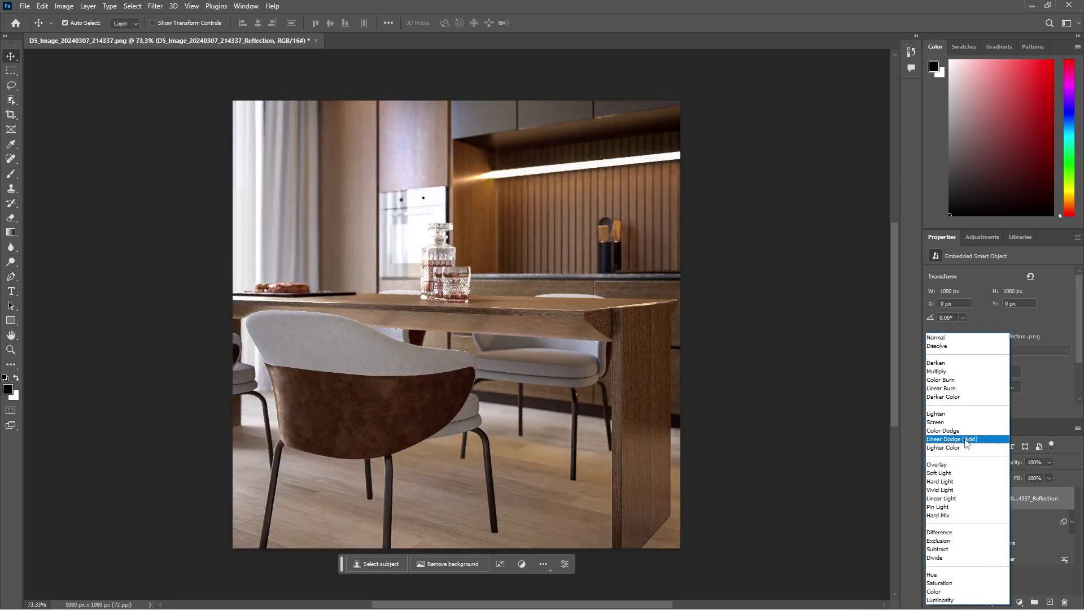
{"action": "left_click", "coordinate": [966, 443]}
{"action": "left_click", "coordinate": [1042, 461]}
{"action": "type", "text": "50"}
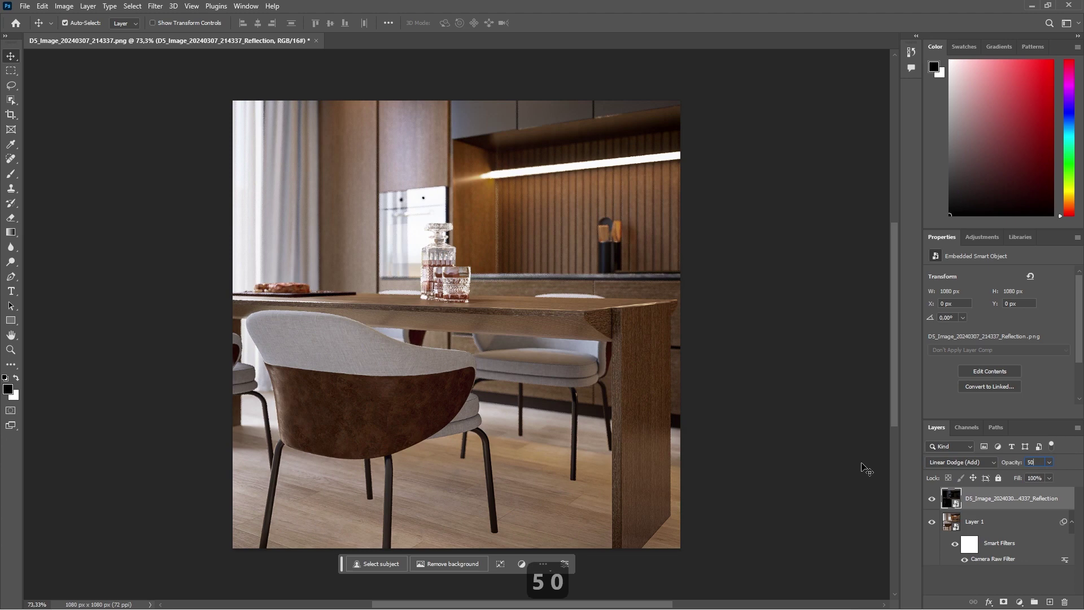
Place the matching AO channel image, D5_Image_20240307_214337_AO.png, from the square folder above the Reflection layer
{"action": "double_click", "coordinate": [697, 5]}
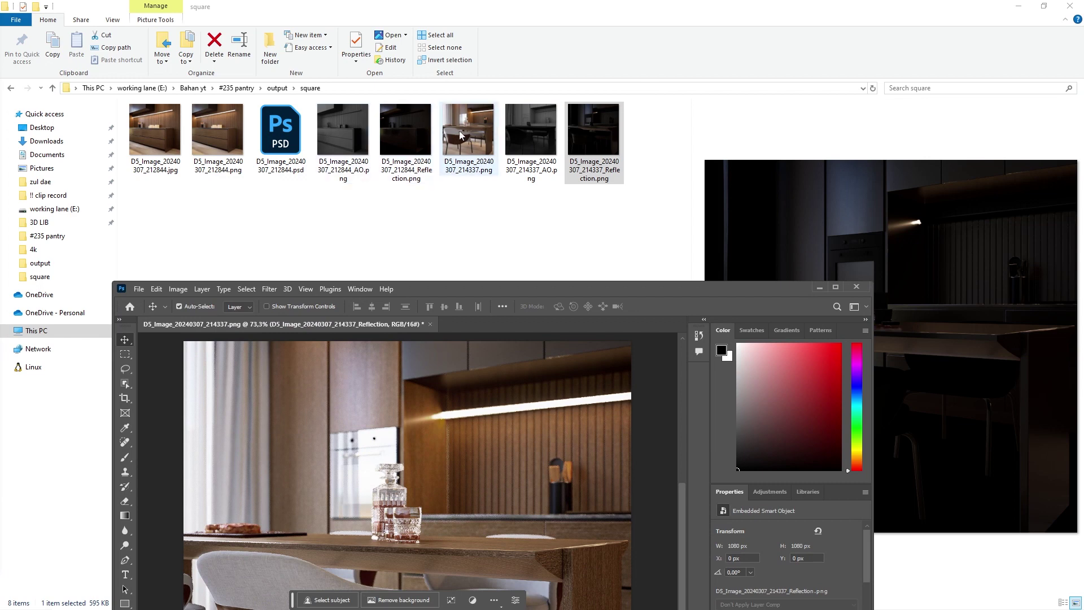
{"action": "left_click_drag", "start_coordinate": [530, 136], "coordinate": [531, 463]}
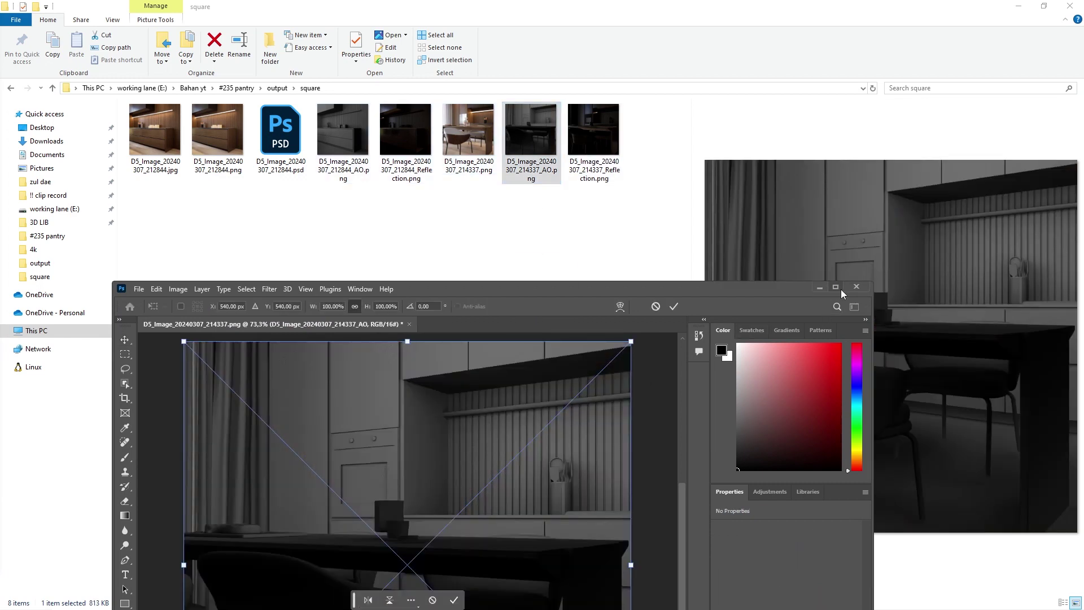
{"action": "left_click", "coordinate": [835, 287]}
{"action": "left_click", "coordinate": [560, 23]}
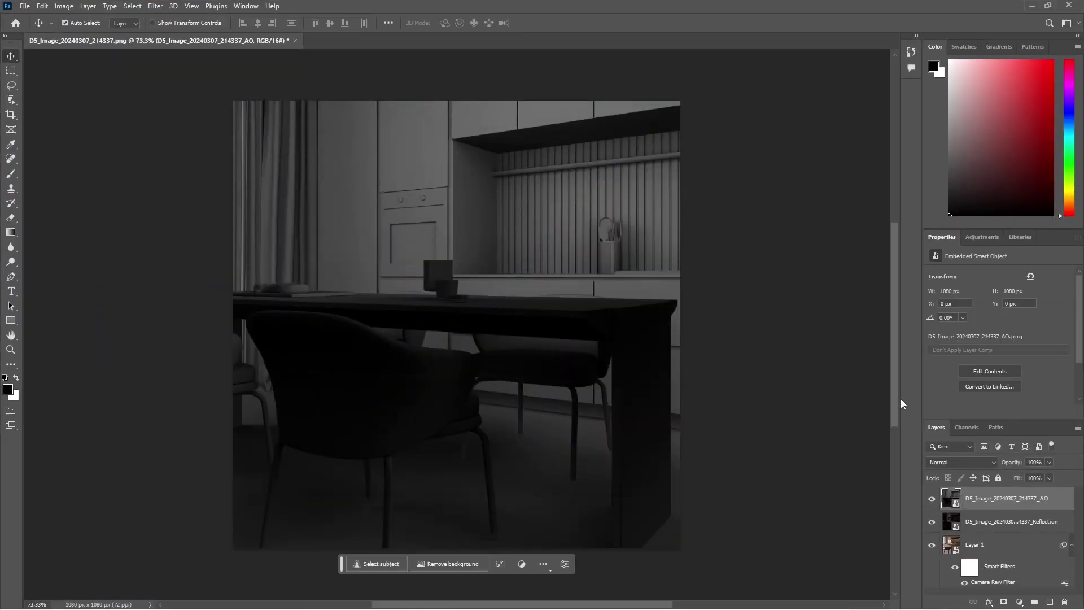
Set the AO layer to Soft Light at 15% opacity and hide the layer
{"action": "left_click", "coordinate": [960, 462]}
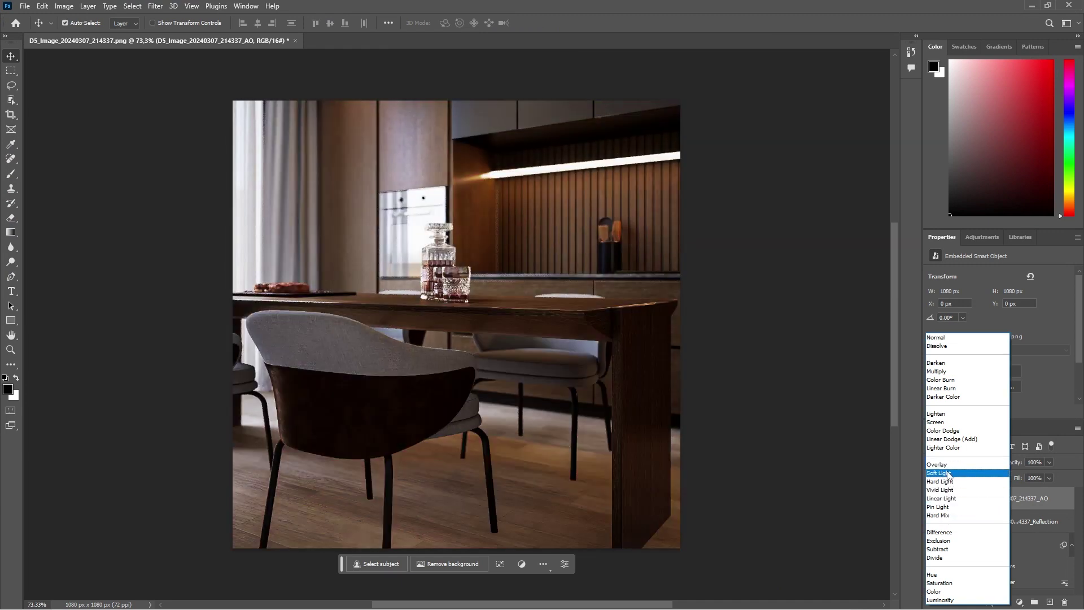
{"action": "left_click", "coordinate": [962, 459]}
{"action": "type", "text": "15"}
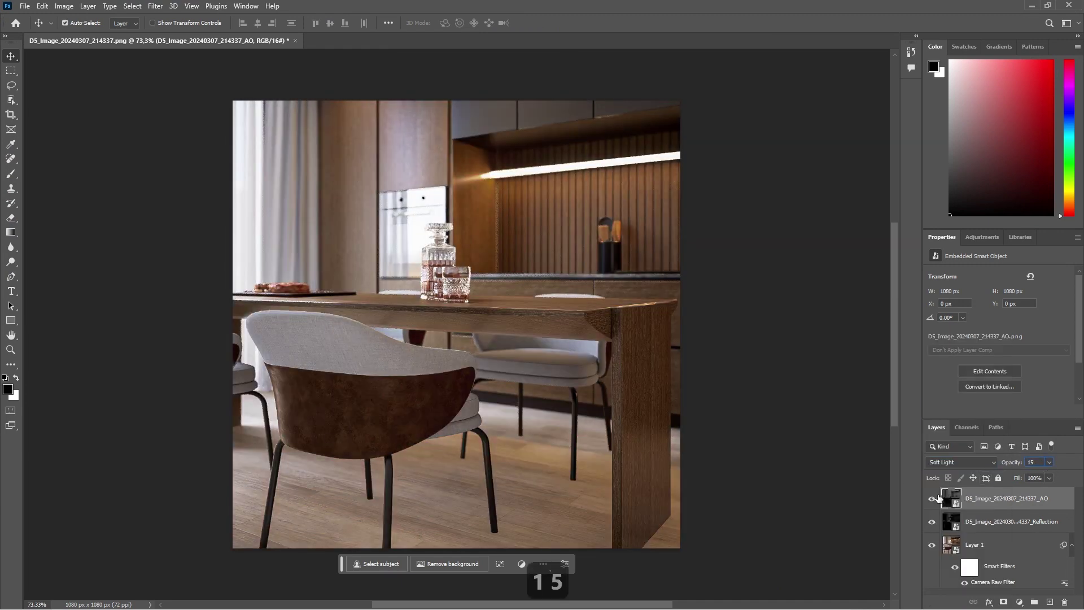
{"action": "left_click", "coordinate": [932, 499]}
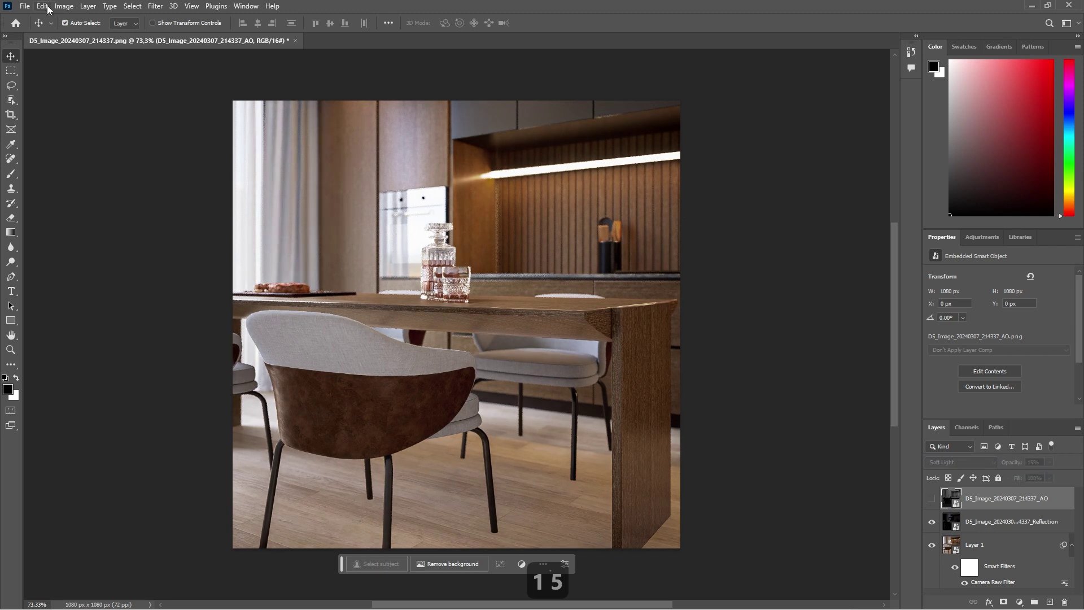
Save the layered document as D5_Image_20240307_214337.psd in the square folder with maximized compatibility
{"action": "left_click", "coordinate": [24, 6]}
{"action": "left_click", "coordinate": [62, 142]}
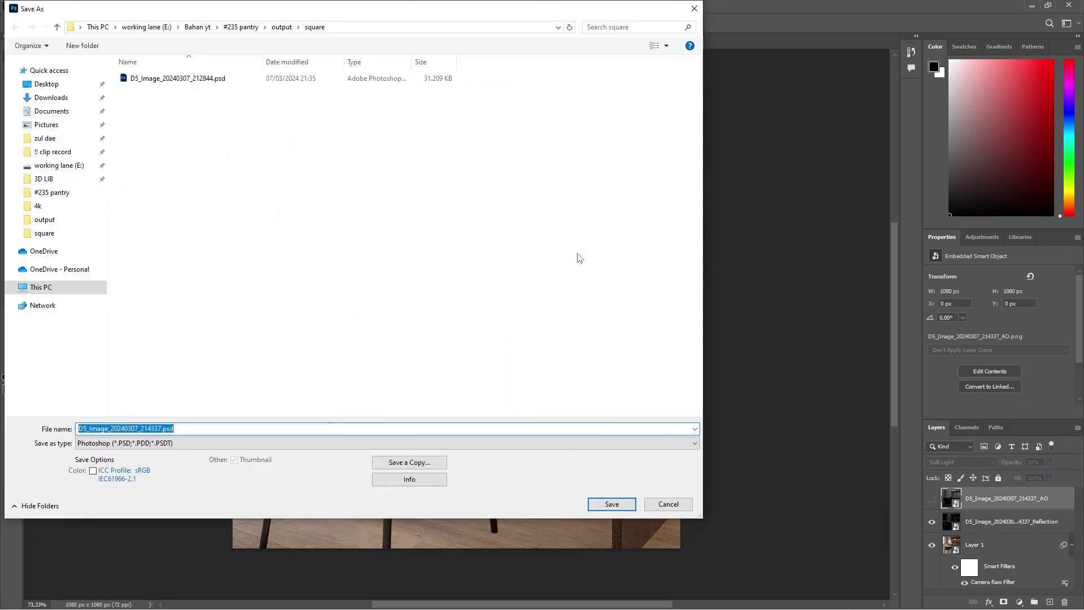
{"action": "left_click", "coordinate": [613, 504]}
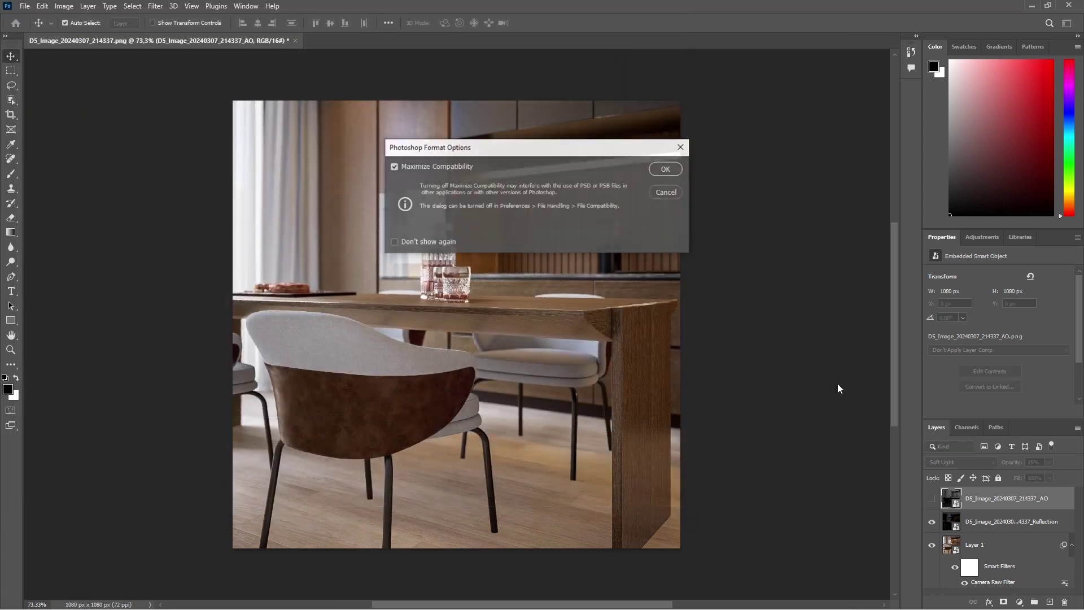
{"action": "left_click", "coordinate": [666, 170]}
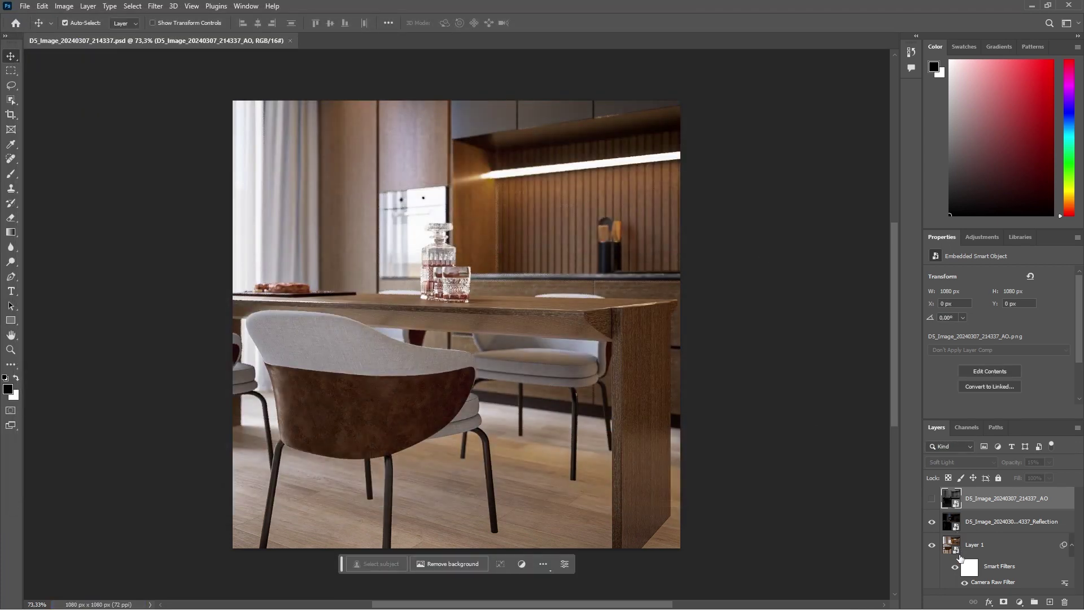
Compare the image with and without the Smart Filters on Layer 1
{"action": "left_click", "coordinate": [955, 568]}
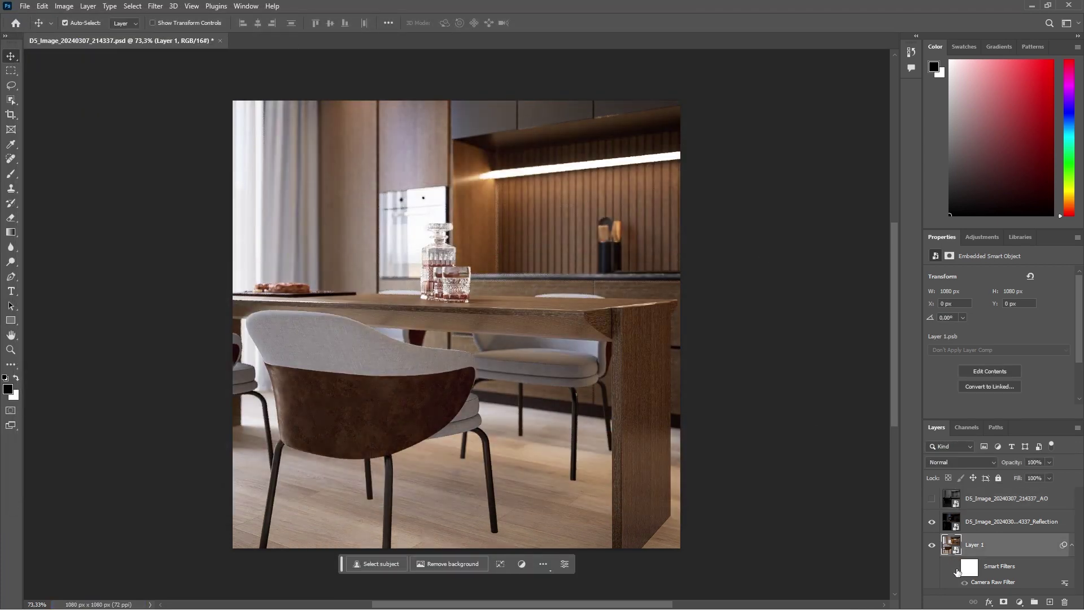
{"action": "left_click", "coordinate": [955, 568]}
{"action": "left_click", "coordinate": [956, 568]}
{"action": "left_click", "coordinate": [956, 568]}
Export the image as D5_Image_20240307_214337.jpg at 1080 x 1080 px and quality 7 into the square folder
{"action": "left_click", "coordinate": [25, 6]}
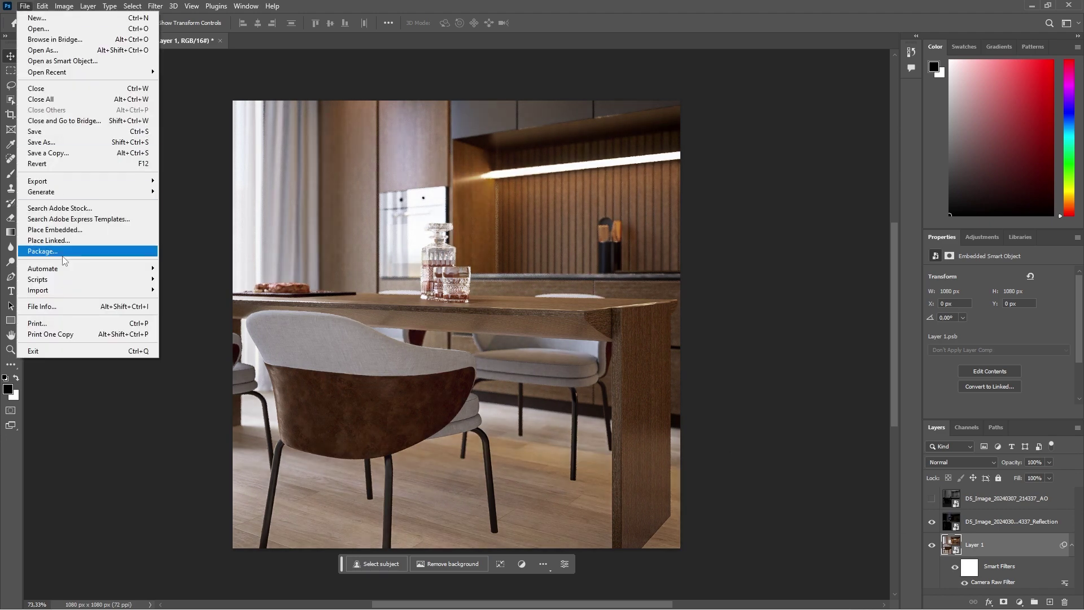
{"action": "mouse_move", "coordinate": [85, 180]}
{"action": "left_click", "coordinate": [184, 192]}
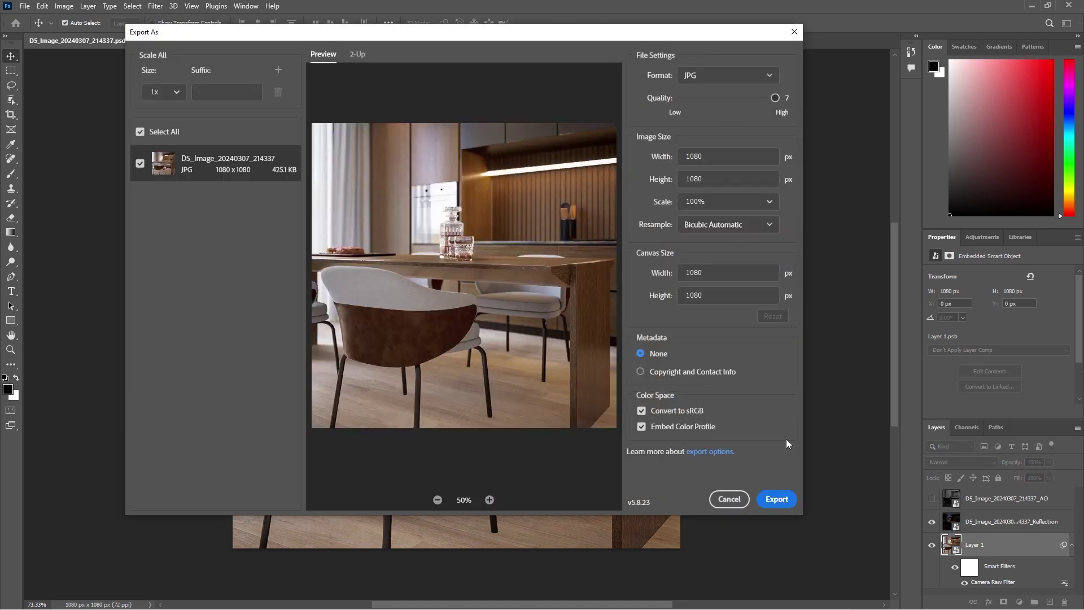
{"action": "left_click", "coordinate": [773, 500]}
{"action": "double_click", "coordinate": [477, 228]}
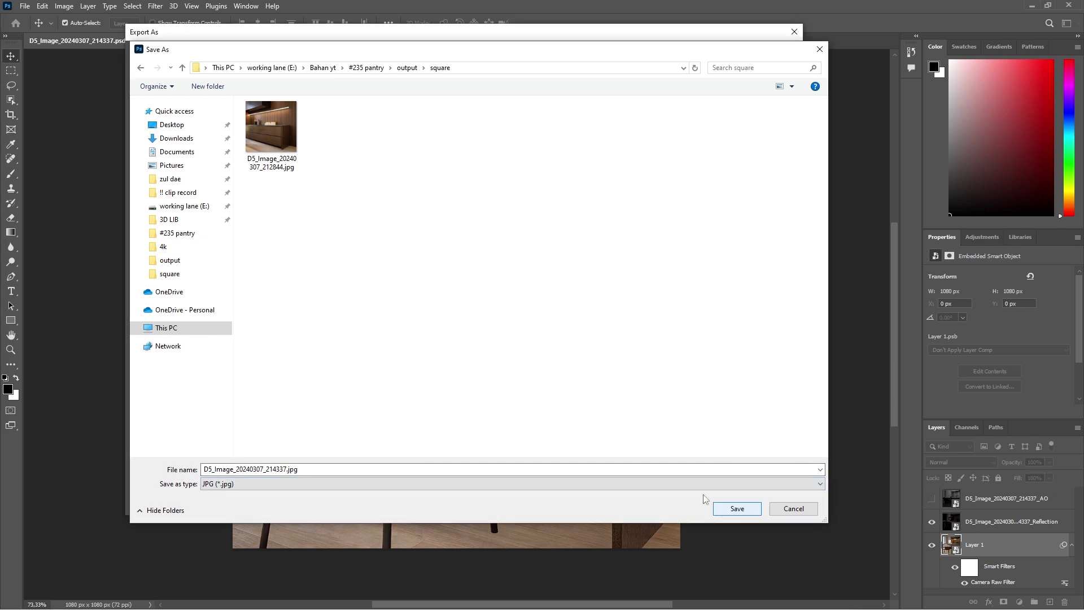
{"action": "left_click", "coordinate": [736, 507]}
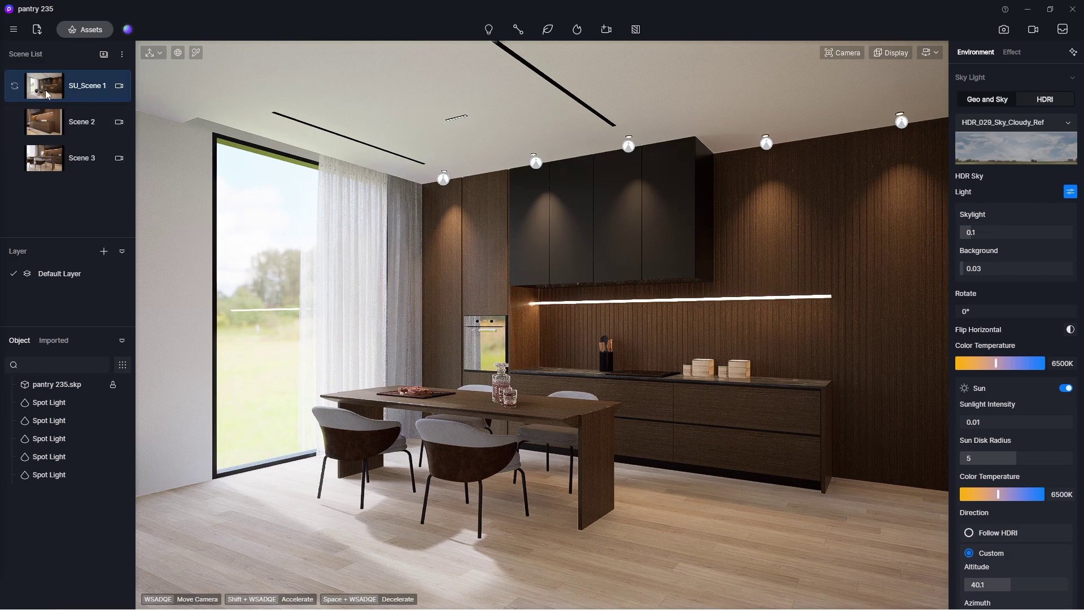
Switch to D5 Render, load SU_Scene 1 and set the image render's aspect ratio to 1:1
{"action": "left_click", "coordinate": [47, 86]}
{"action": "left_click", "coordinate": [1003, 31]}
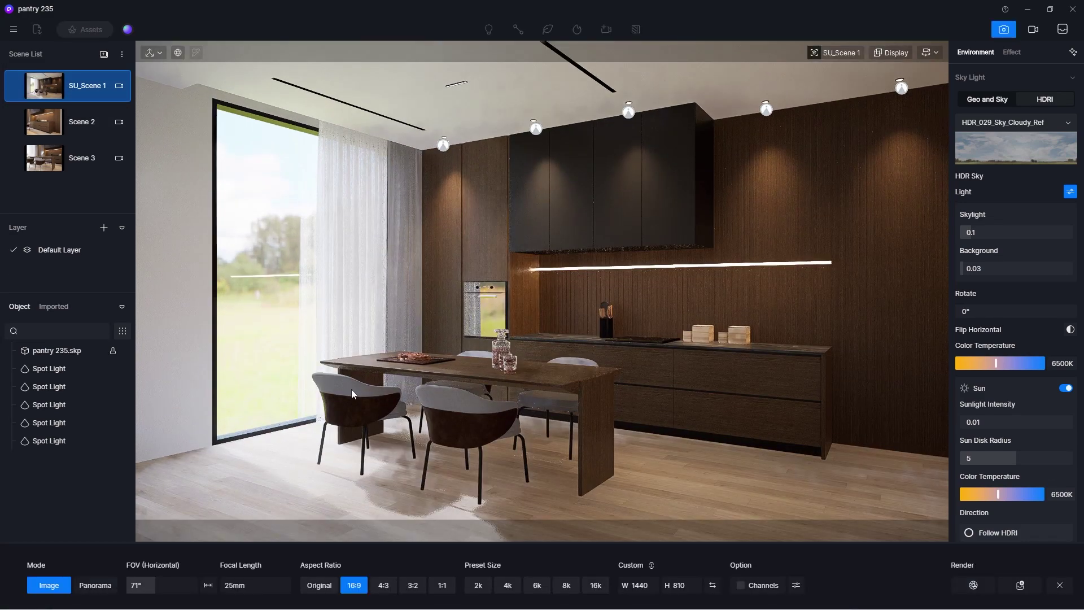
{"action": "left_click", "coordinate": [444, 586]}
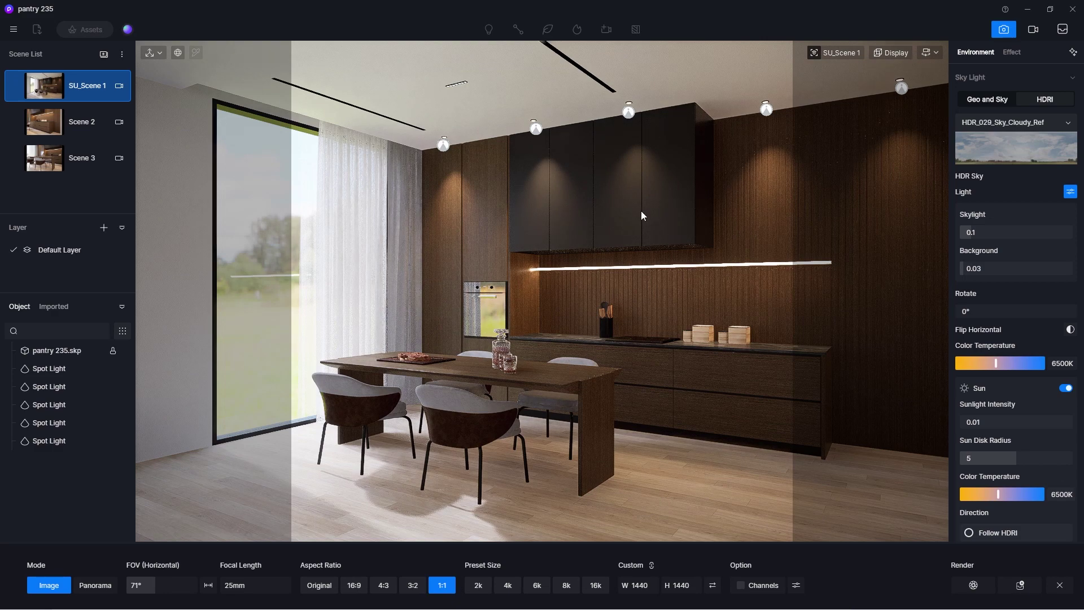
Pull the camera back and shift it sideways and vertically so the dining table and kitchen cabinets fit the square frame
{"action": "key", "text": "s"}
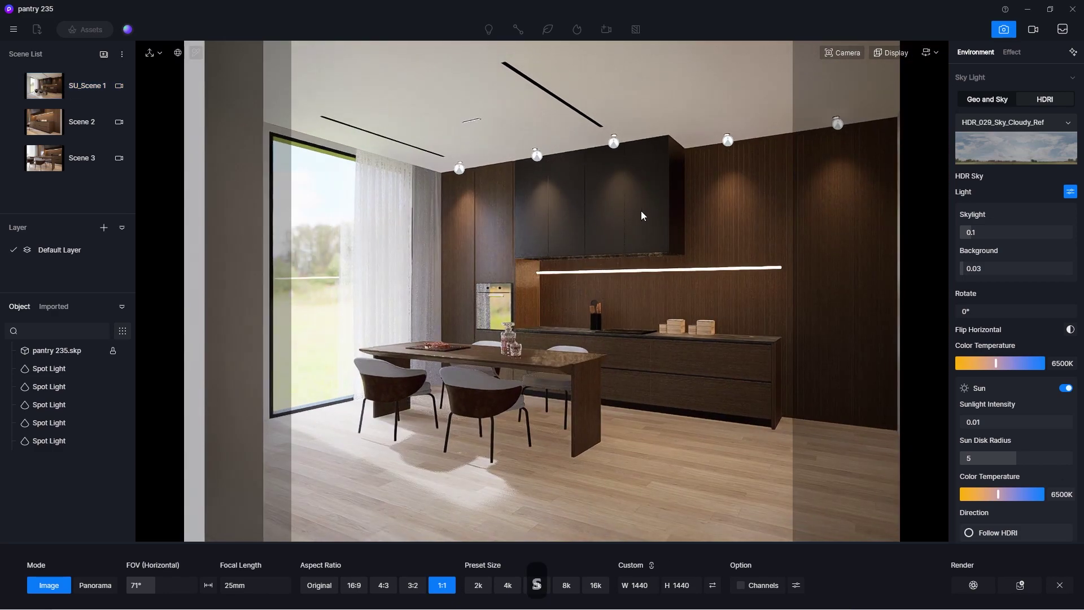
{"action": "key", "text": "d"}
{"action": "key", "text": "d"}
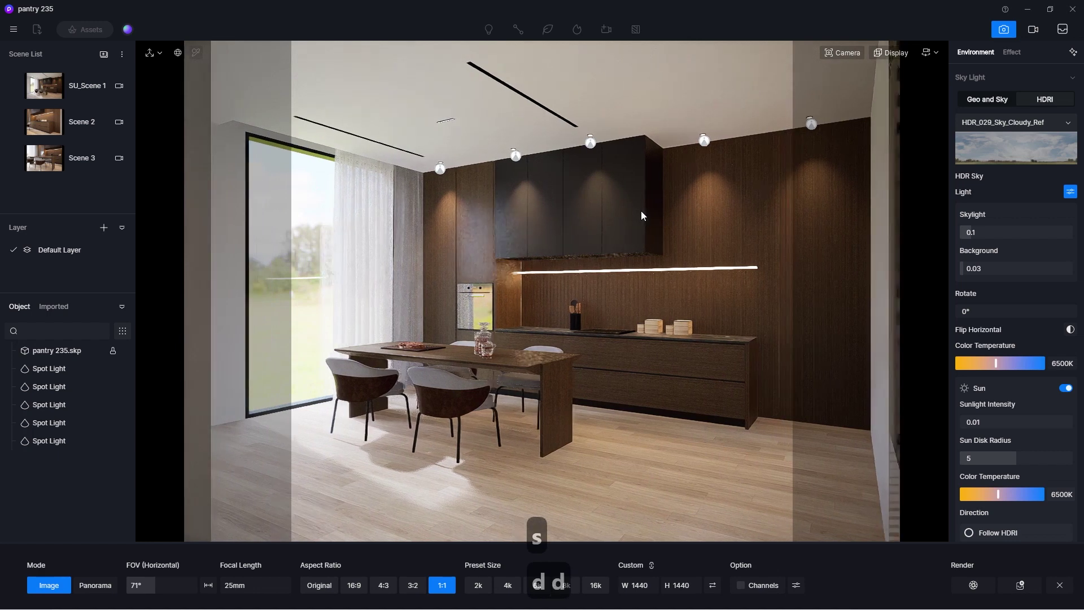
{"action": "key", "text": "a"}
{"action": "key", "text": "q"}
{"action": "key", "text": "q"}
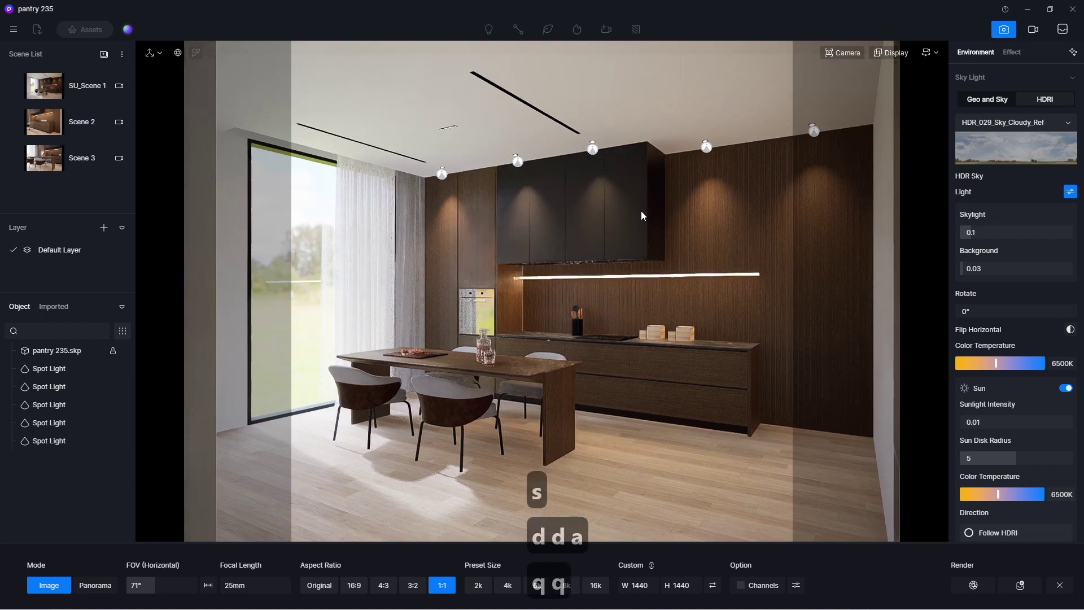
{"action": "key", "text": "e"}
{"action": "key", "text": "q"}
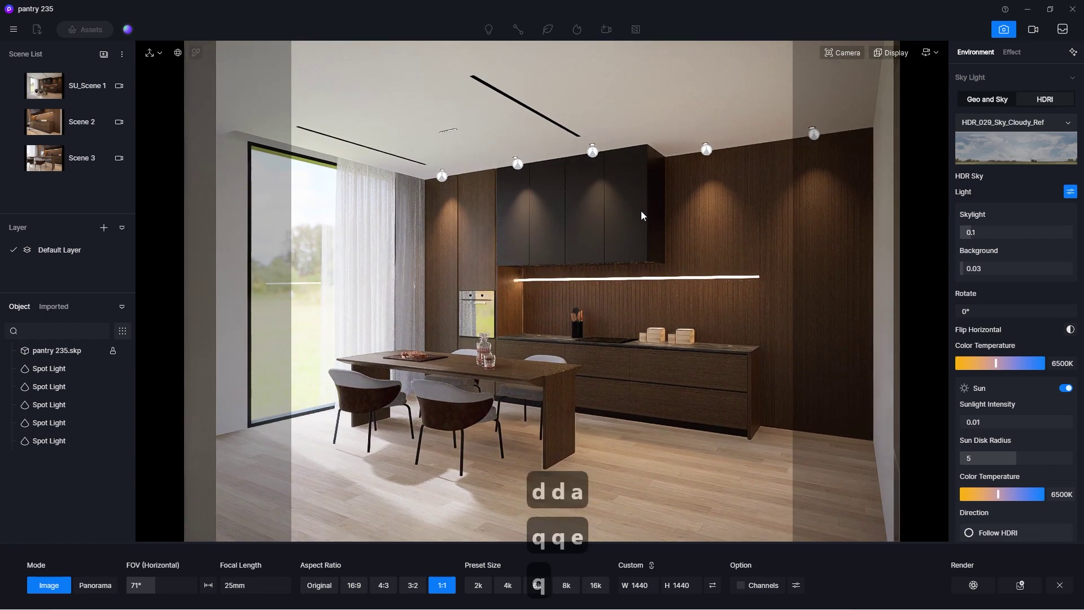
{"action": "key", "text": "e"}
{"action": "key", "text": "a"}
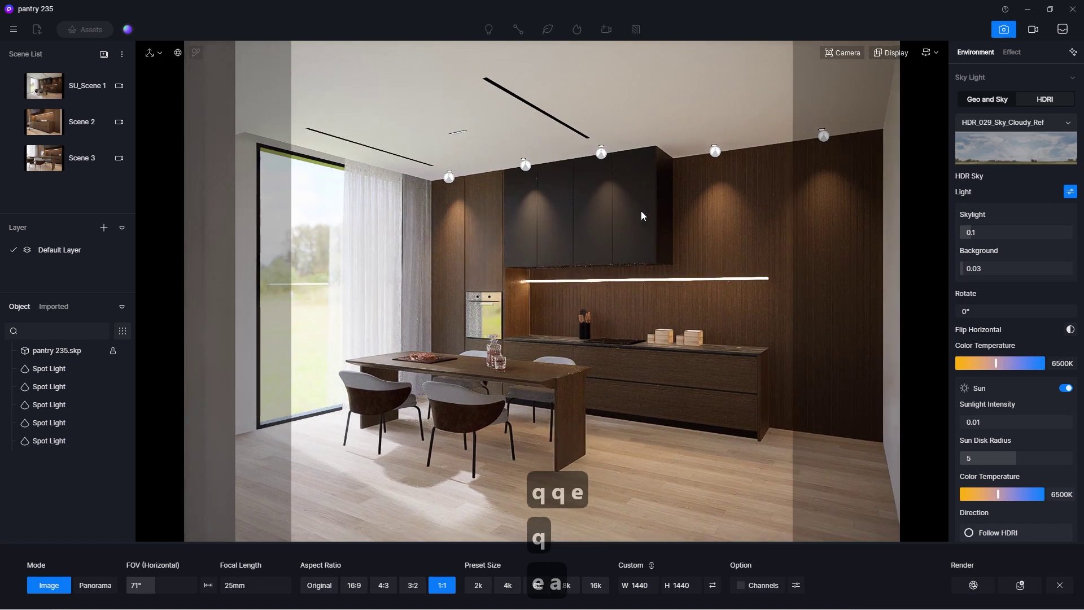
Show the composition grid, fine-tune the camera sideways against it and save the view as a new scene
{"action": "left_click", "coordinate": [892, 52]}
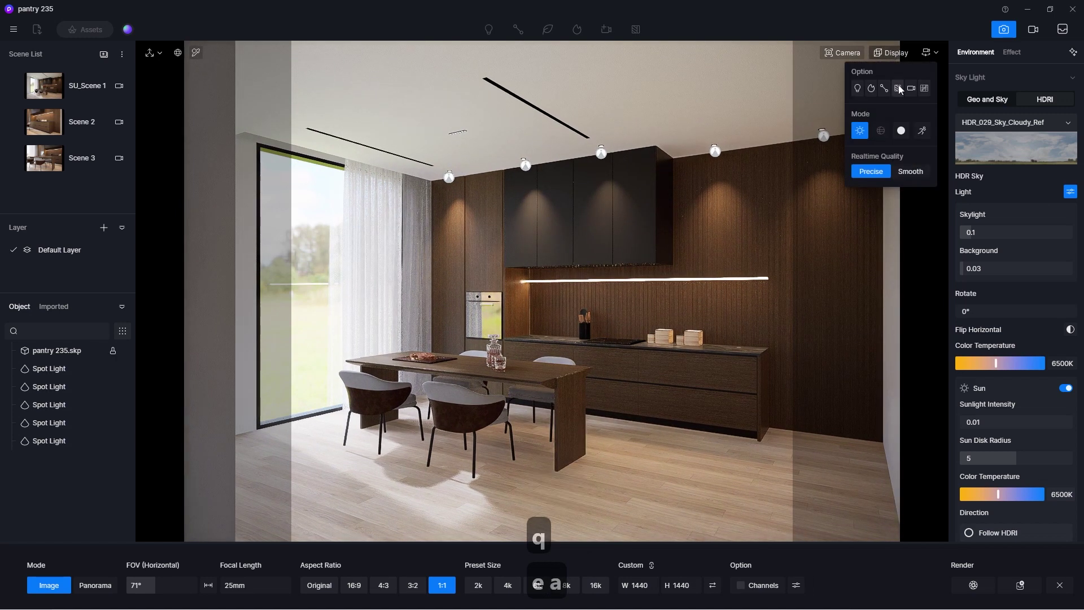
{"action": "left_click", "coordinate": [924, 88]}
{"action": "key", "text": "d"}
{"action": "key", "text": "a"}
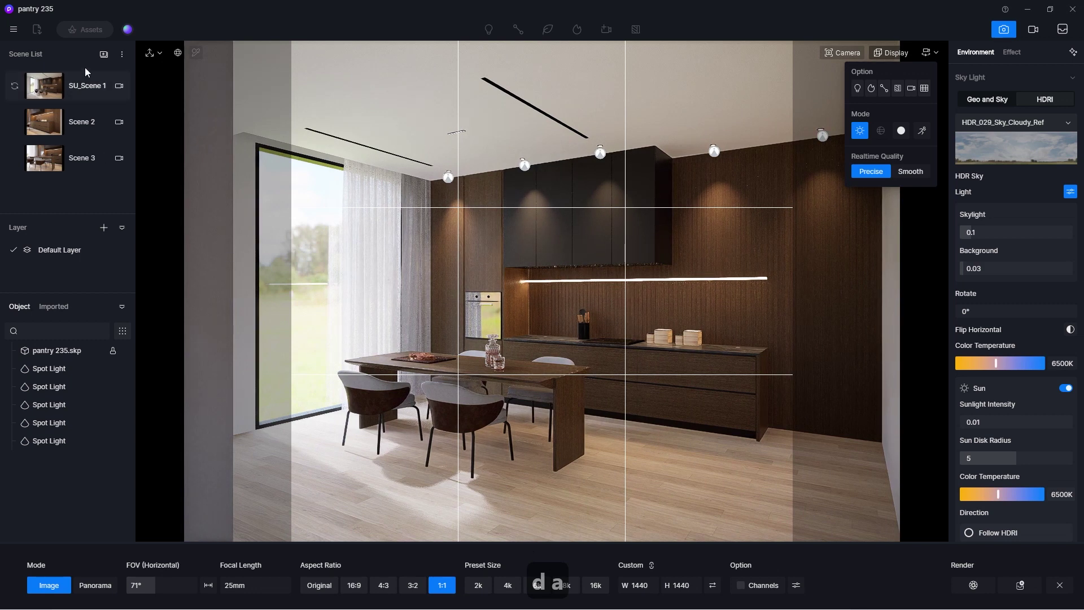
{"action": "left_click", "coordinate": [103, 54]}
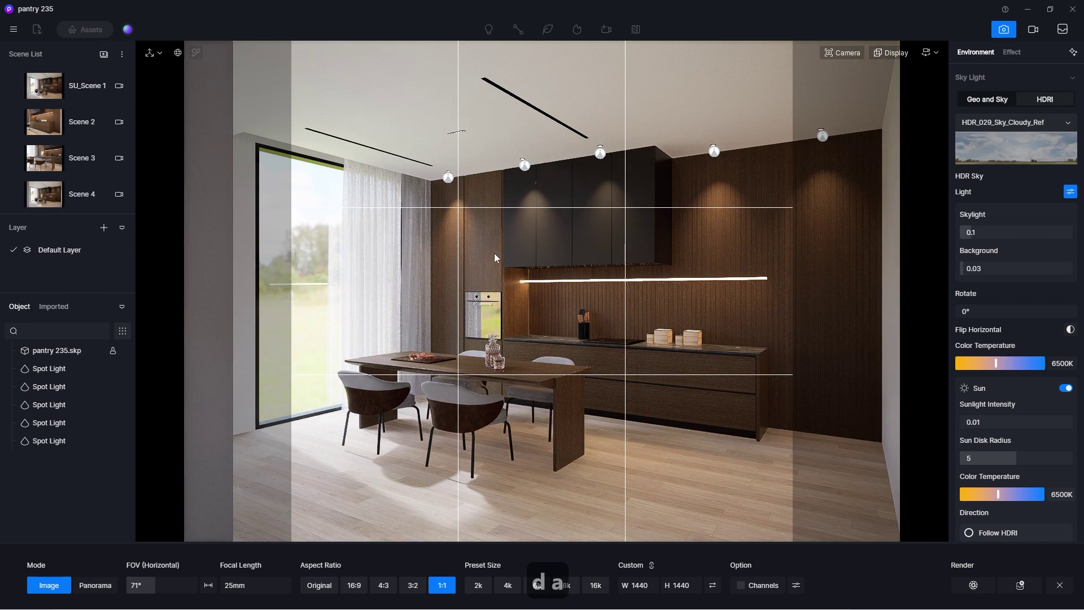
Set the custom render size to 1080 x 1080
{"action": "left_click", "coordinate": [683, 586]}
{"action": "type", "text": "1080"}
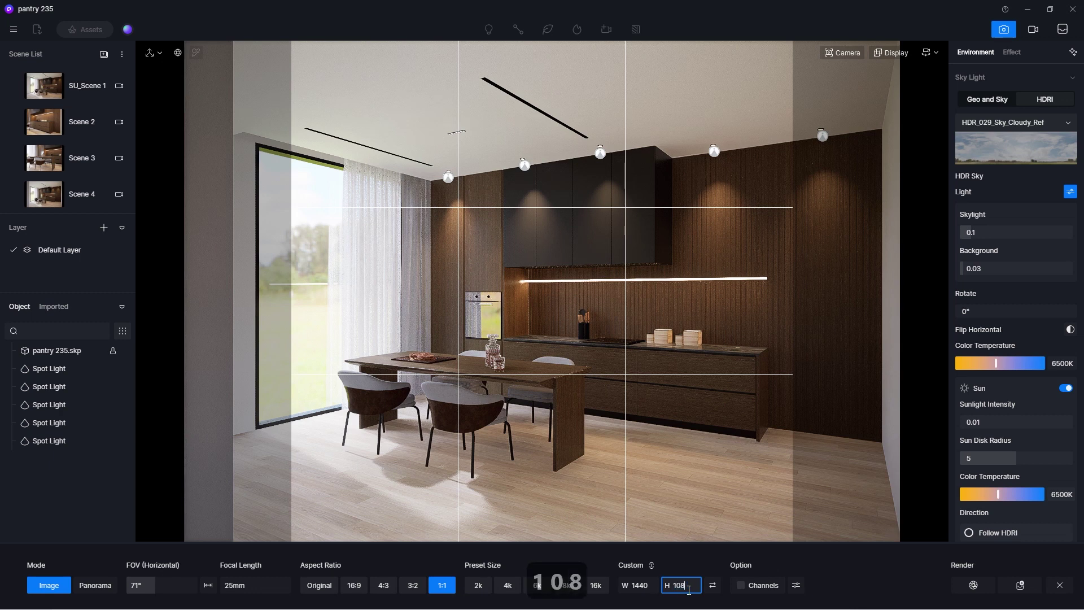
{"action": "key", "text": "Return"}
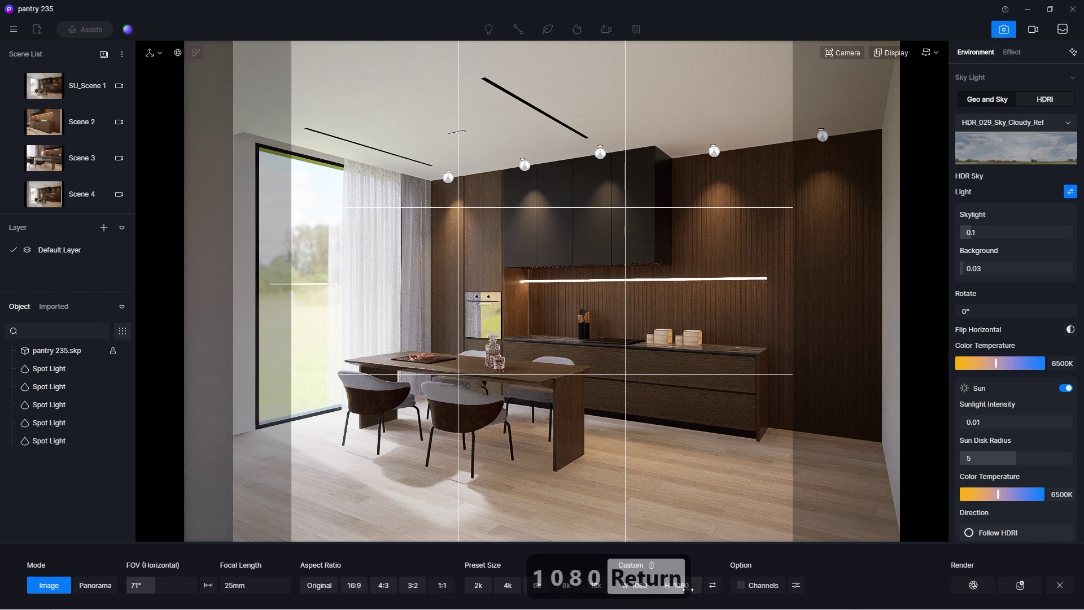
Enable the AO and Reflection channels for output and render the square pantry image
{"action": "left_click", "coordinate": [796, 585]}
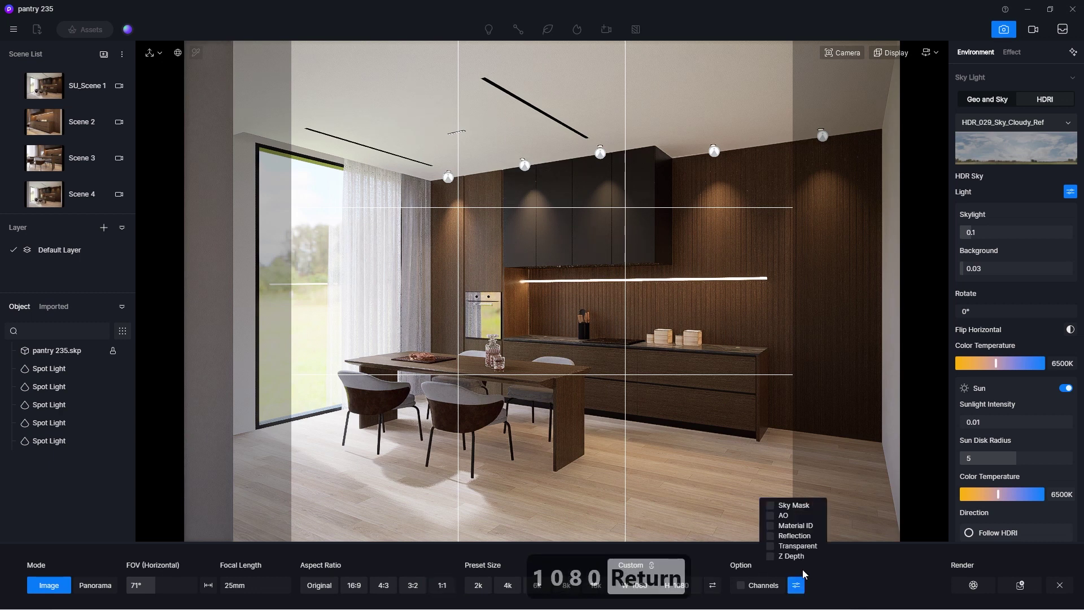
{"action": "left_click", "coordinate": [786, 516]}
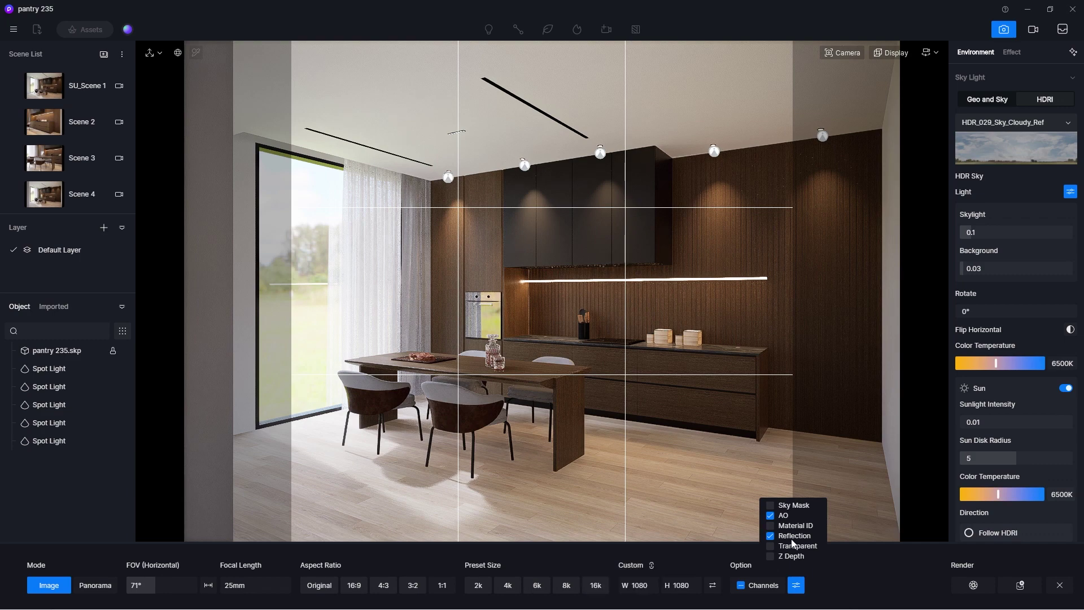
{"action": "left_click", "coordinate": [973, 587]}
{"action": "left_click", "coordinate": [570, 374]}
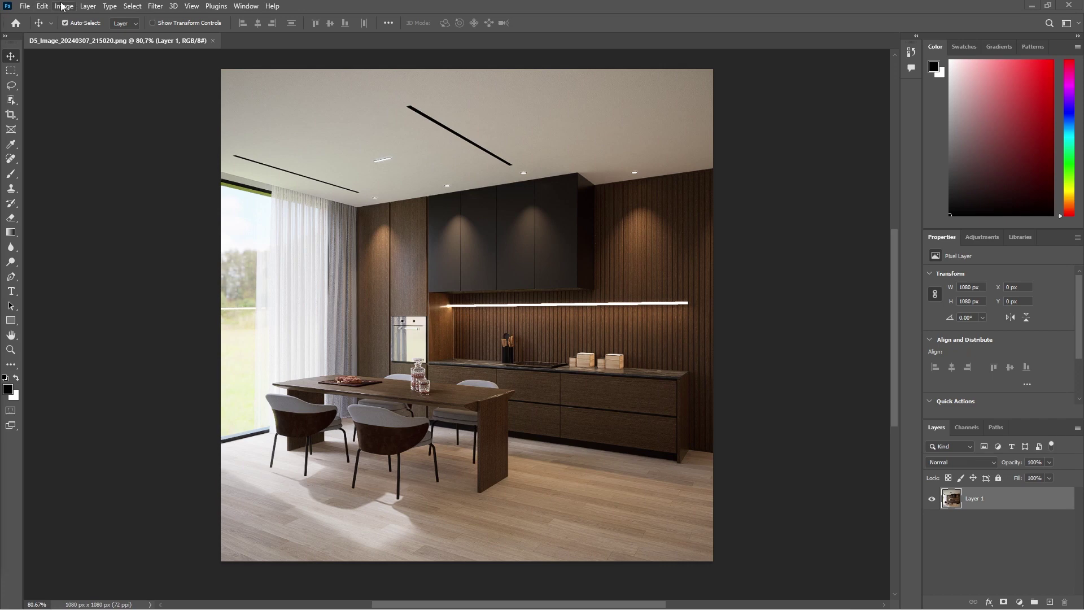
In Photoshop, convert D5_Image_20240307_215020.png to 16 bits per channel and turn Layer 1 into a smart object
{"action": "left_click", "coordinate": [62, 6]}
{"action": "mouse_move", "coordinate": [79, 16]}
{"action": "left_click", "coordinate": [195, 121]}
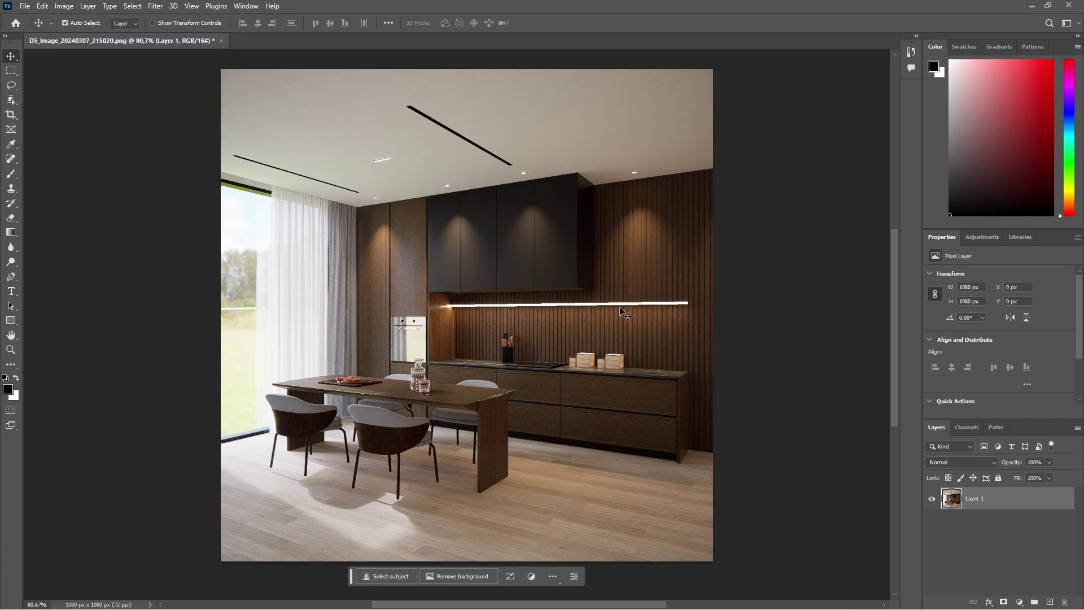
{"action": "right_click", "coordinate": [1006, 508]}
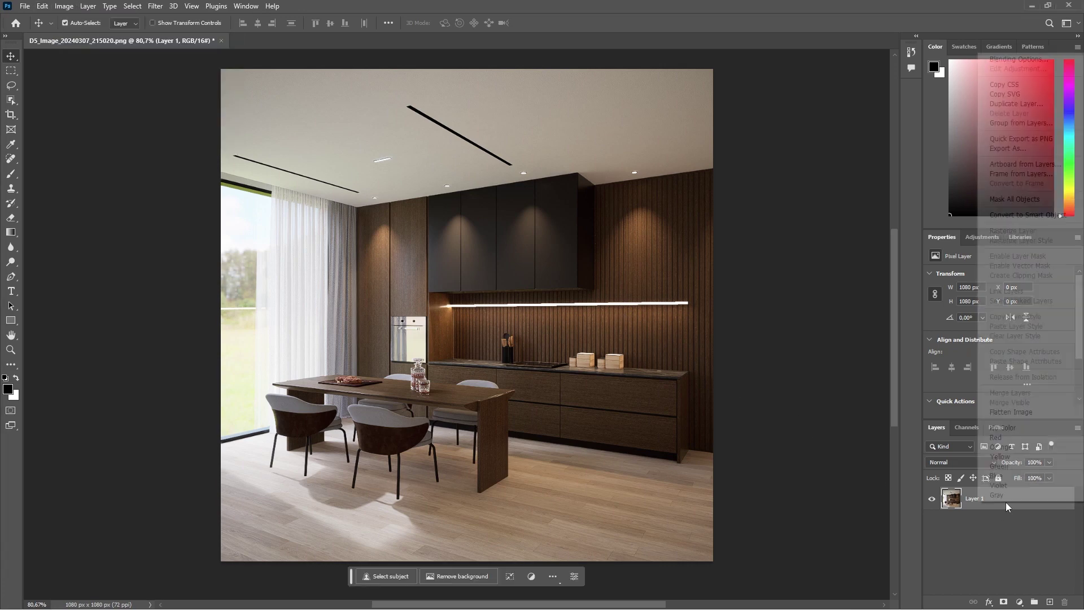
{"action": "left_click", "coordinate": [1012, 215]}
Apply the Camera Raw Filter to Layer 1 using the previously saved settings file
{"action": "left_click", "coordinate": [155, 6]}
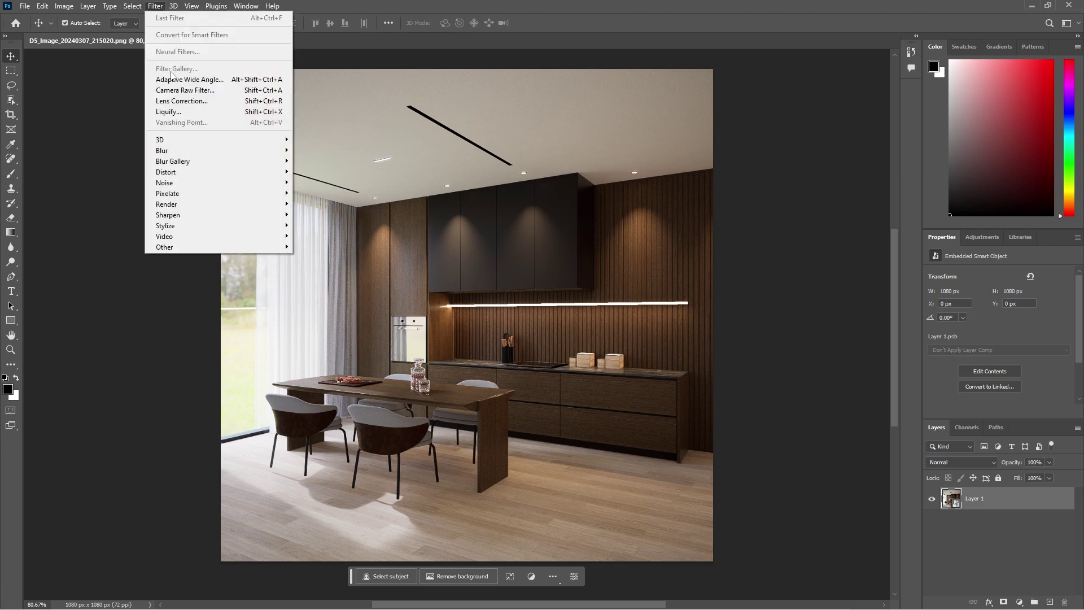
{"action": "left_click", "coordinate": [179, 90]}
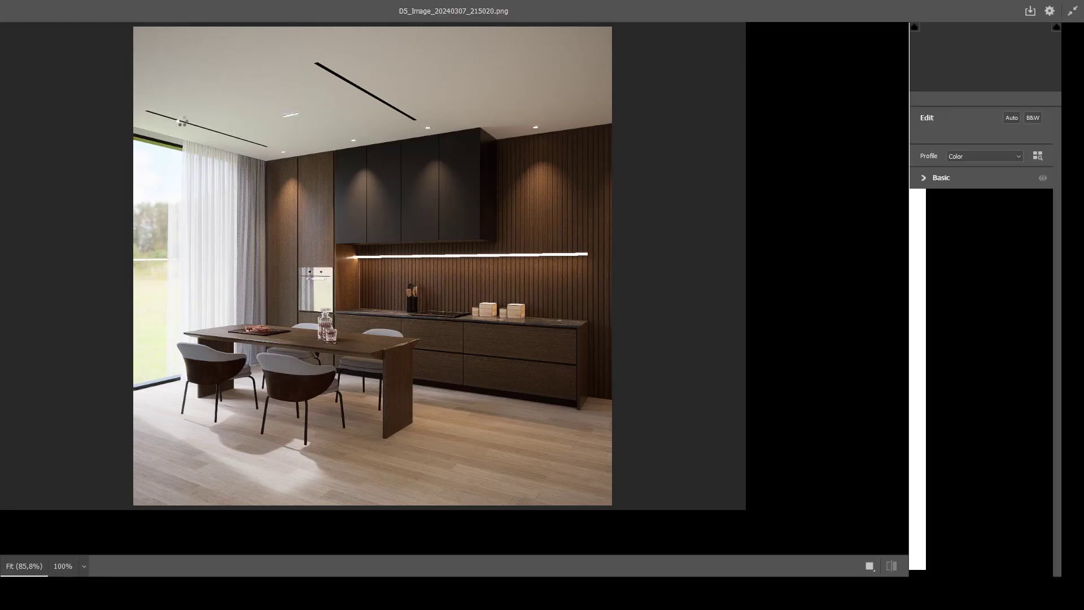
{"action": "left_click", "coordinate": [1072, 127]}
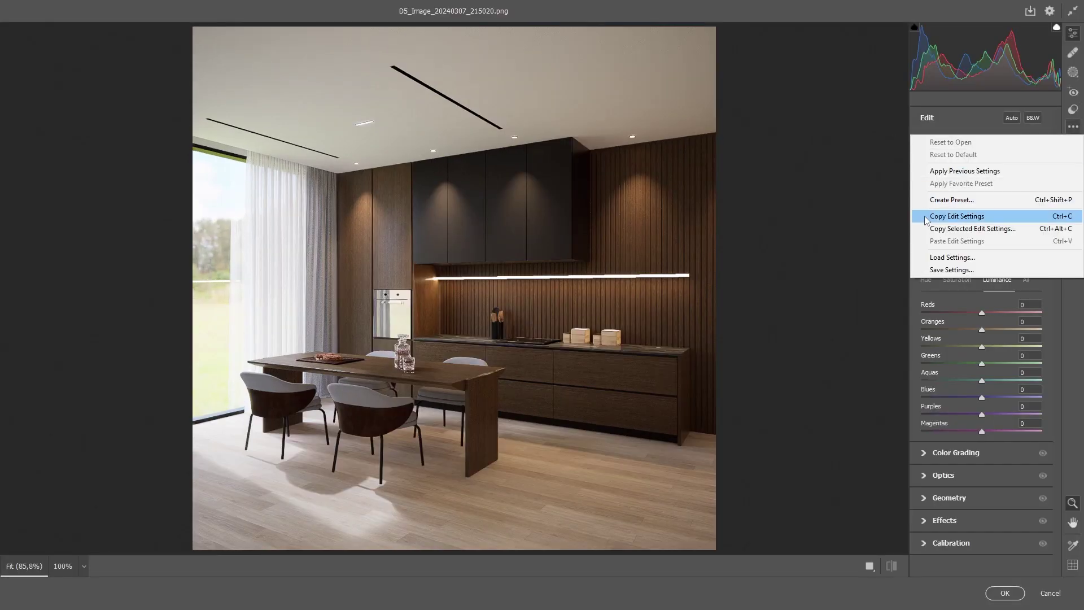
{"action": "left_click", "coordinate": [951, 258]}
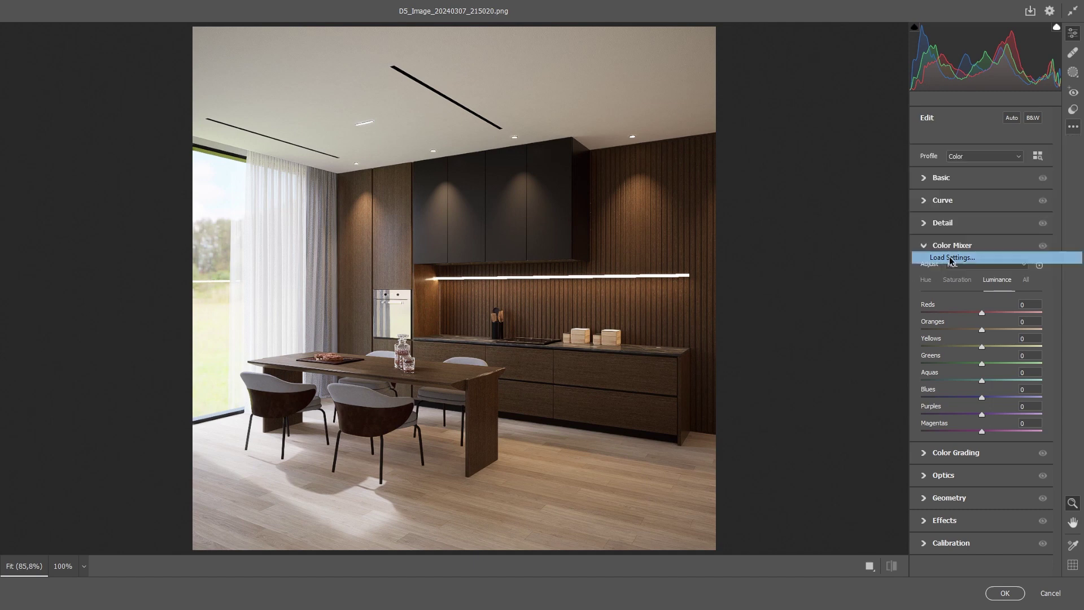
{"action": "double_click", "coordinate": [264, 111]}
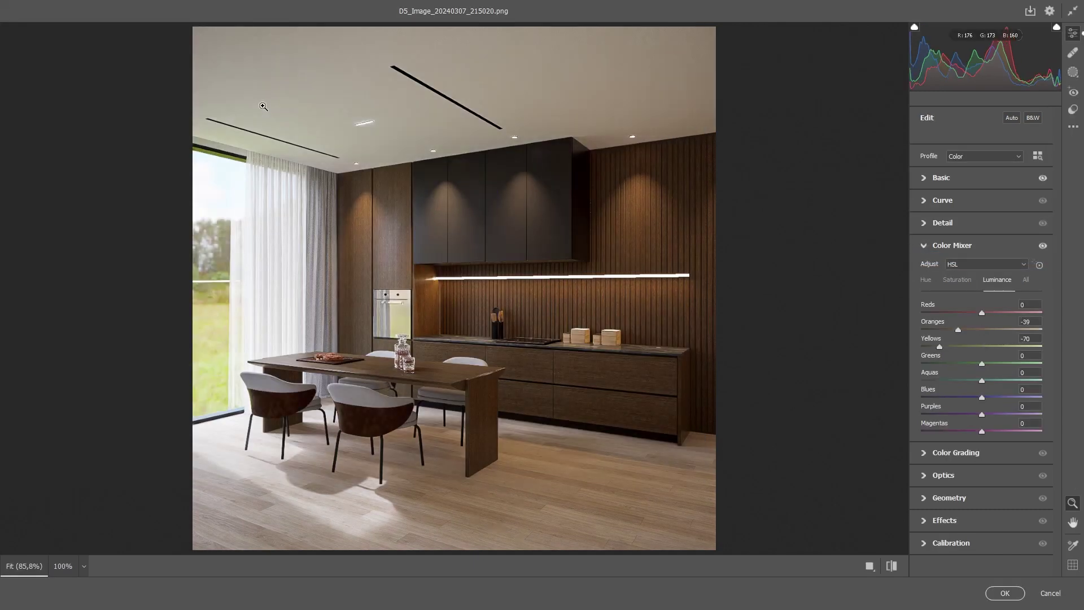
{"action": "left_click", "coordinate": [1005, 592]}
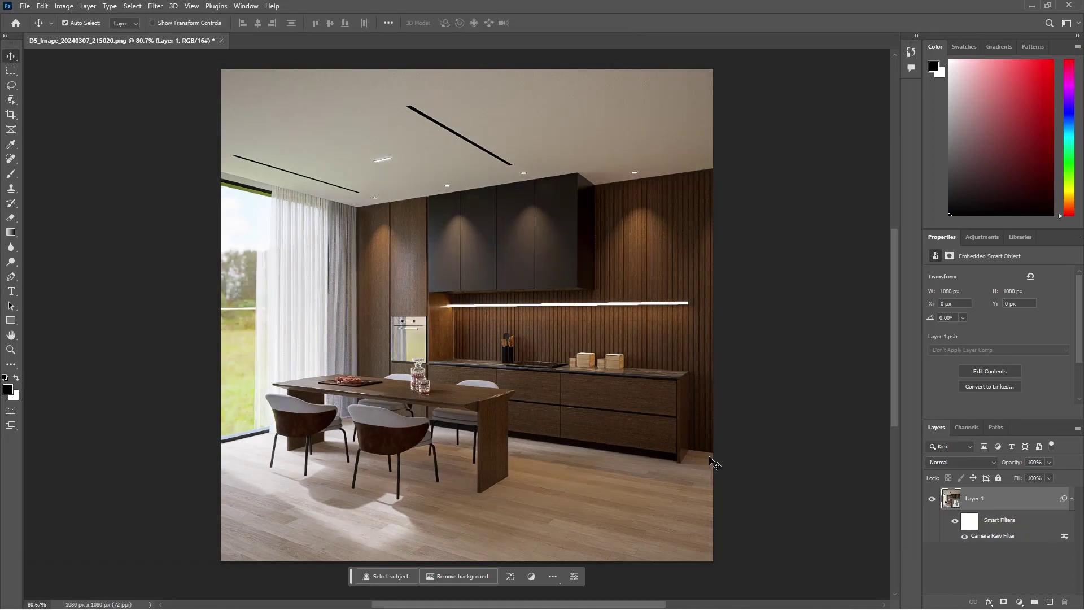
Place D5_Image_20240307_215020_Reflection.png from the square folder, aligned over the render, and set its blend mode to Linear Dodge (Add)
{"action": "left_click_drag", "start_coordinate": [643, 6], "coordinate": [587, 337]}
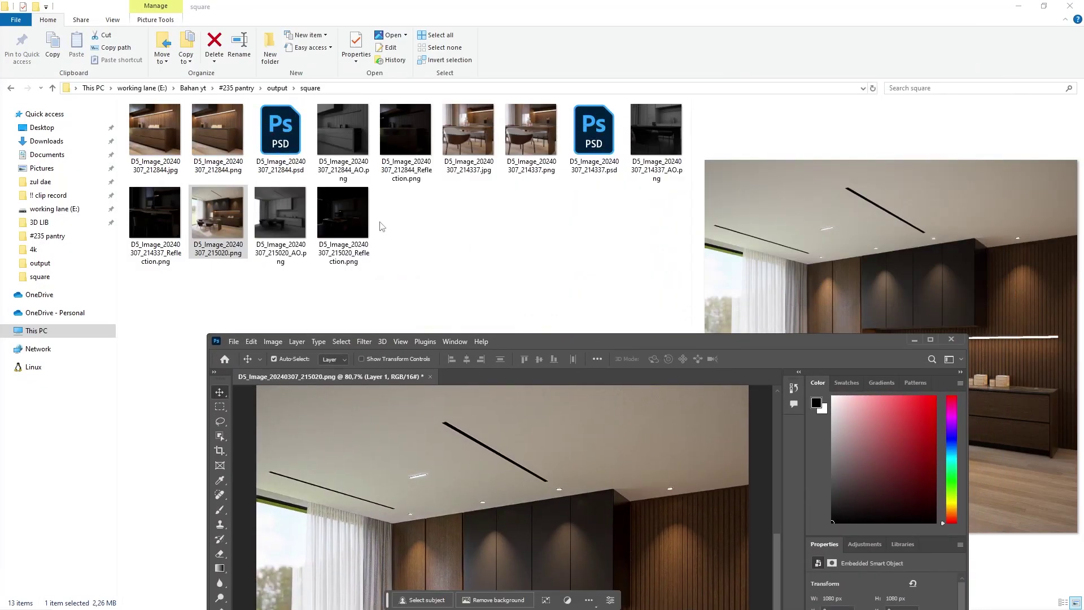
{"action": "left_click_drag", "start_coordinate": [346, 226], "coordinate": [471, 532]}
{"action": "left_click", "coordinate": [926, 341]}
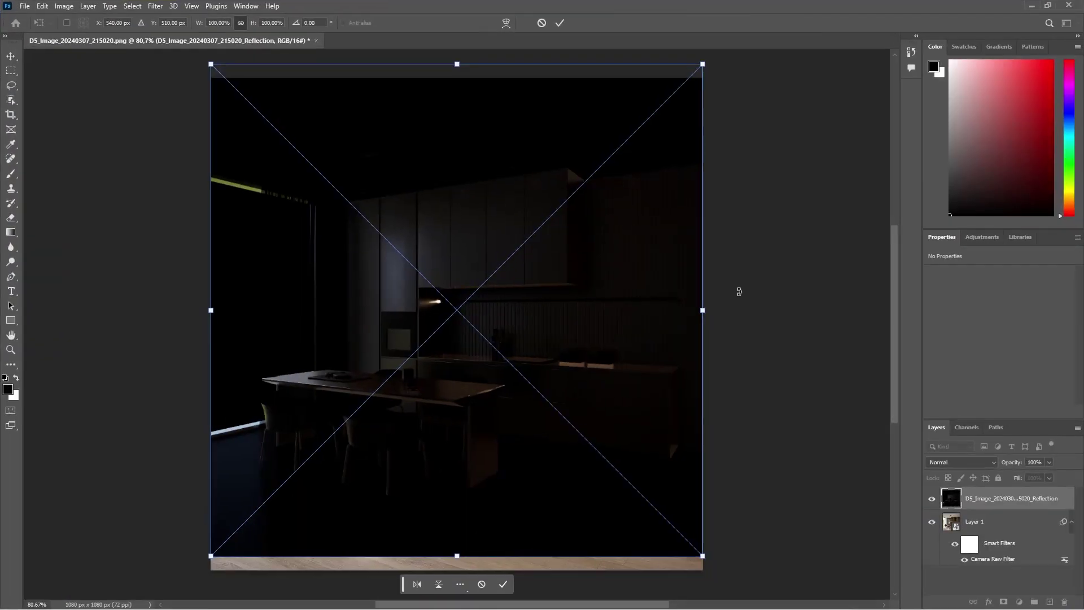
{"action": "left_click_drag", "start_coordinate": [658, 267], "coordinate": [658, 286]}
{"action": "left_click", "coordinate": [559, 22]}
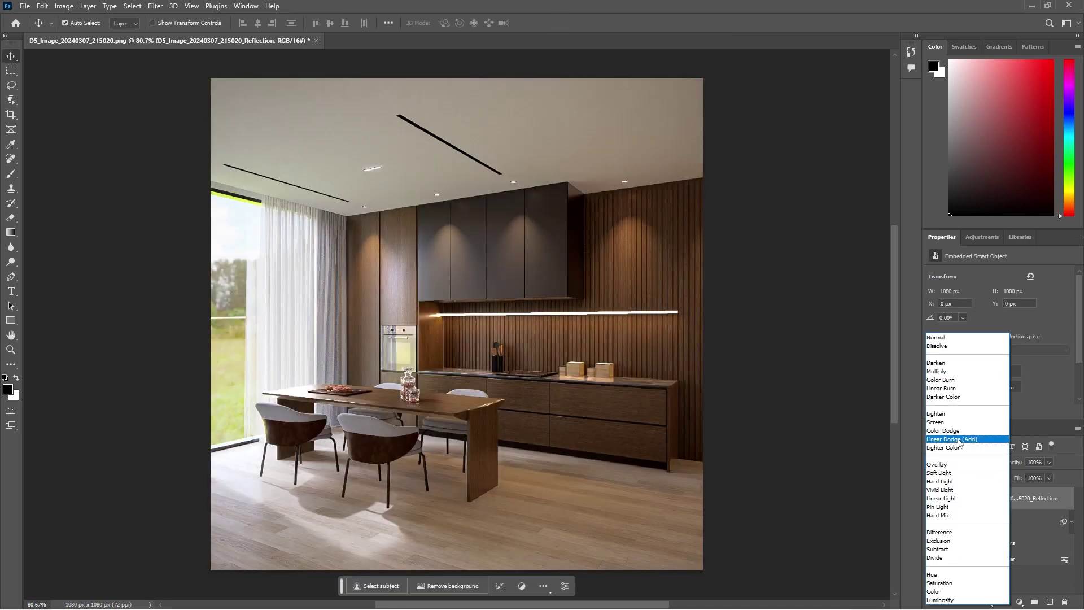
{"action": "left_click", "coordinate": [957, 438]}
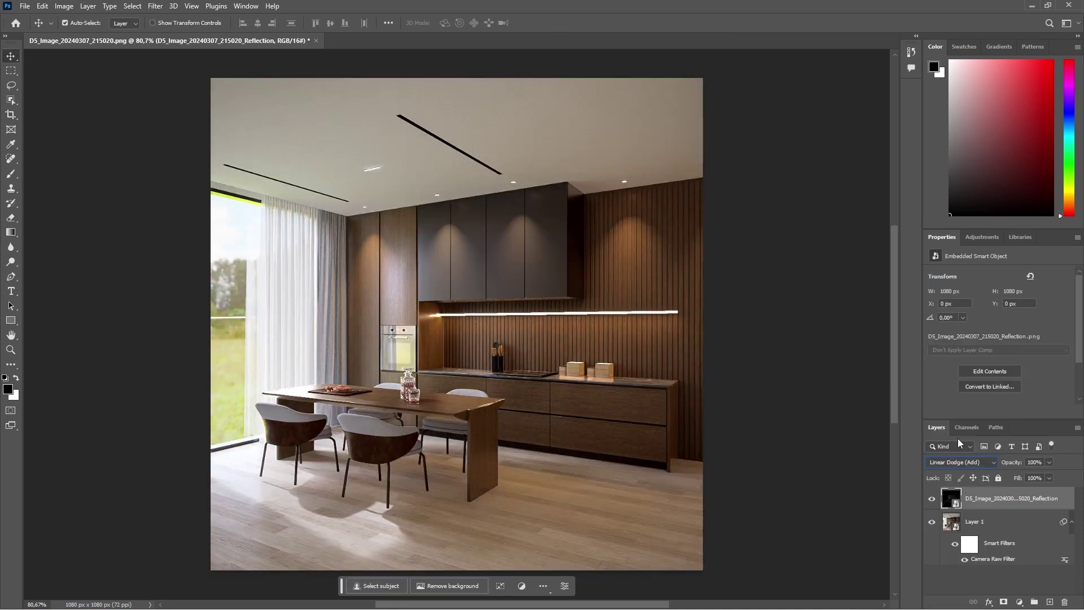
Set the Reflection layer's opacity to 50% and place D5_Image_20240307_215020_AO.png from the square folder, aligned over the render
{"action": "left_click", "coordinate": [1039, 462]}
{"action": "type", "text": "50"}
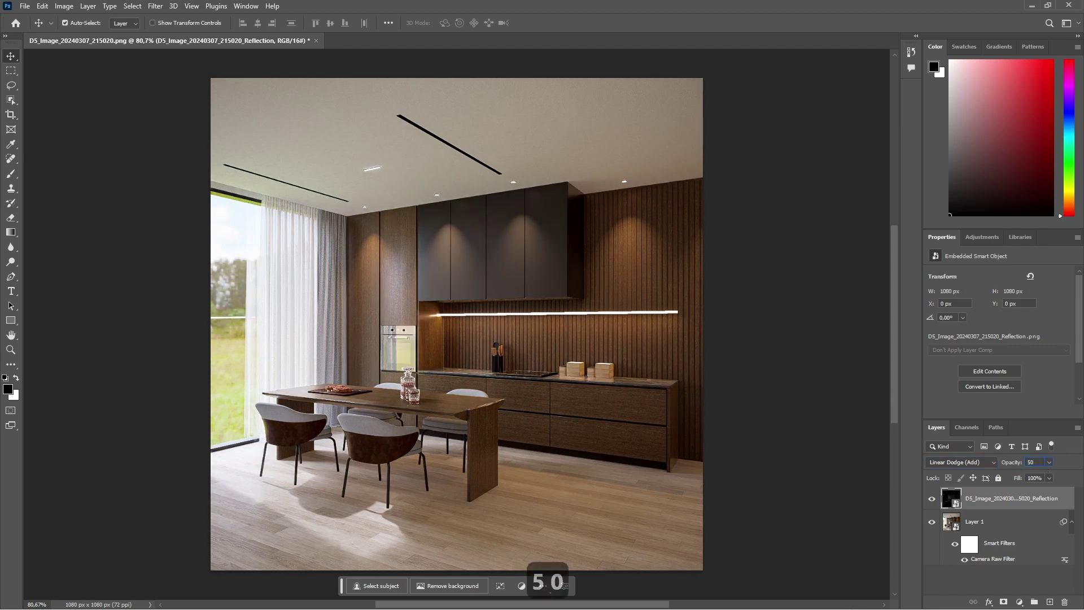
{"action": "double_click", "coordinate": [749, 5]}
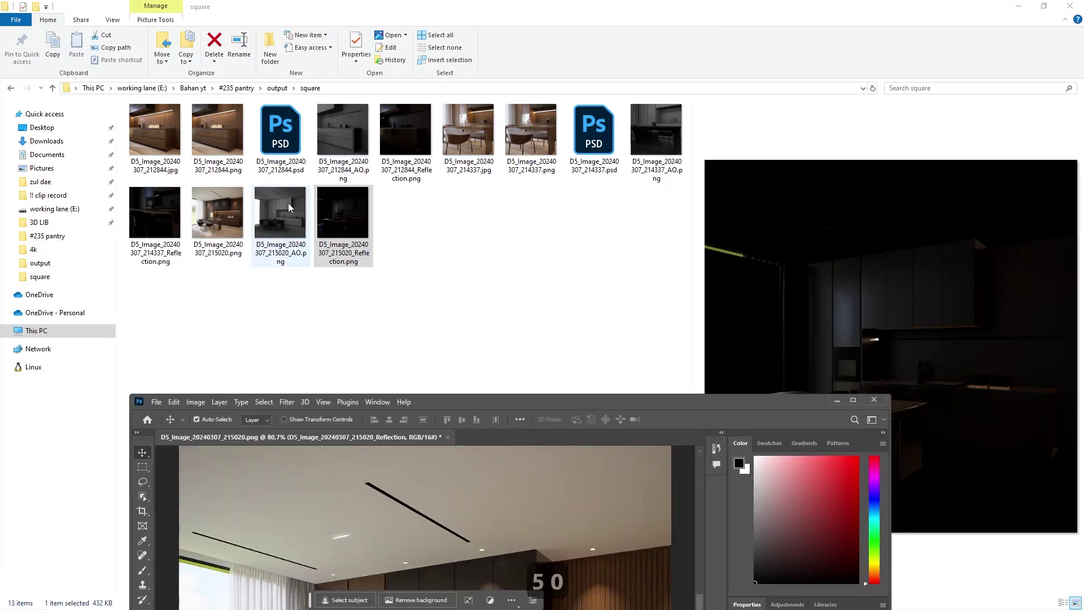
{"action": "left_click_drag", "start_coordinate": [280, 226], "coordinate": [345, 548]}
{"action": "left_click", "coordinate": [854, 400]}
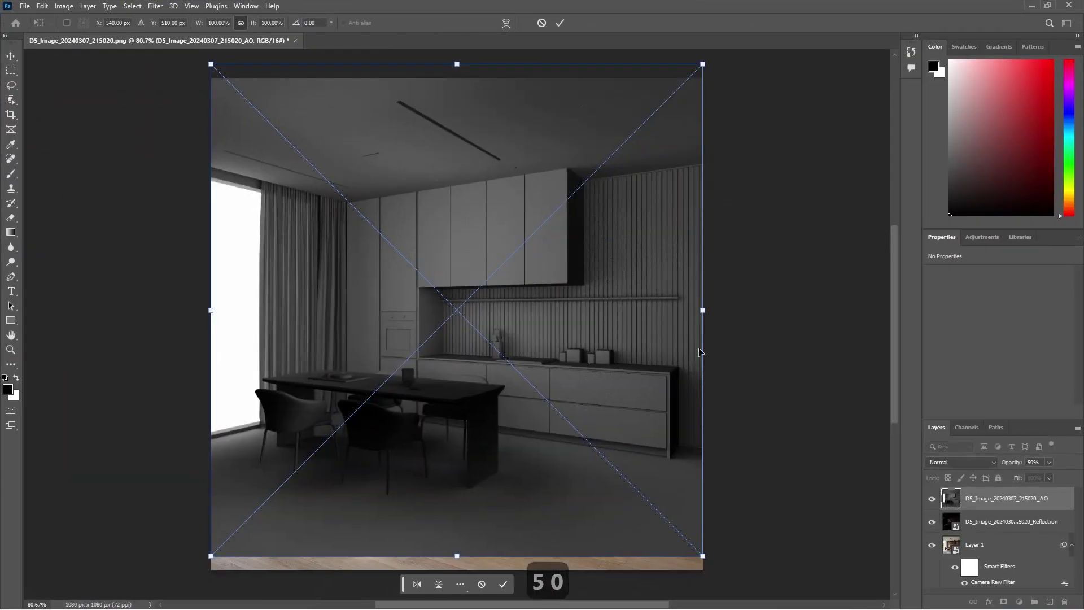
{"action": "left_click_drag", "start_coordinate": [627, 324], "coordinate": [627, 336]}
{"action": "left_click", "coordinate": [559, 23]}
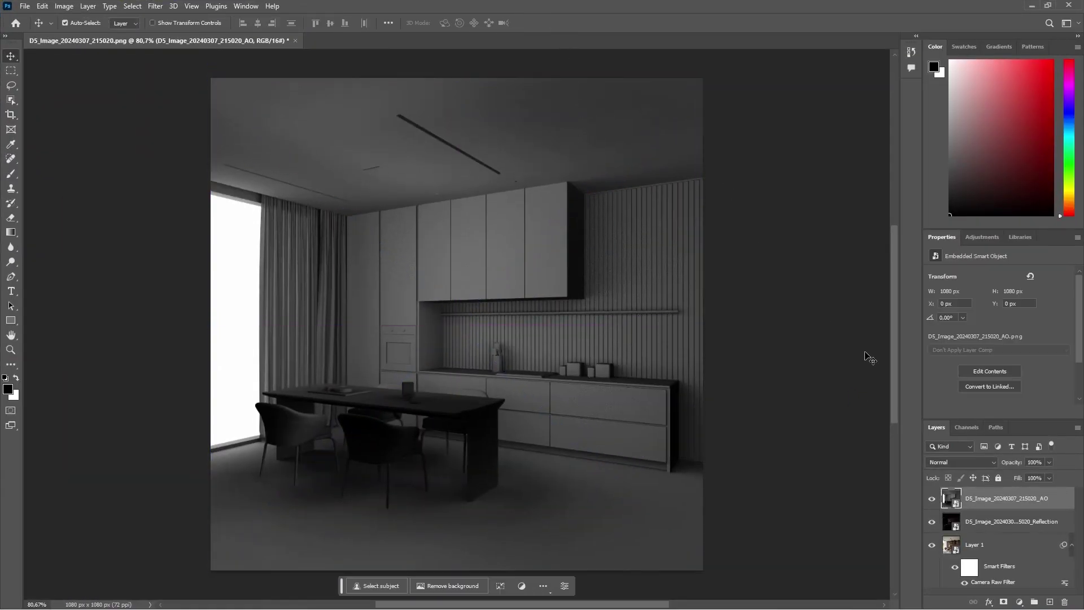
Set the AO layer's blend mode to Soft Light and its opacity to 15%
{"action": "left_click", "coordinate": [961, 462]}
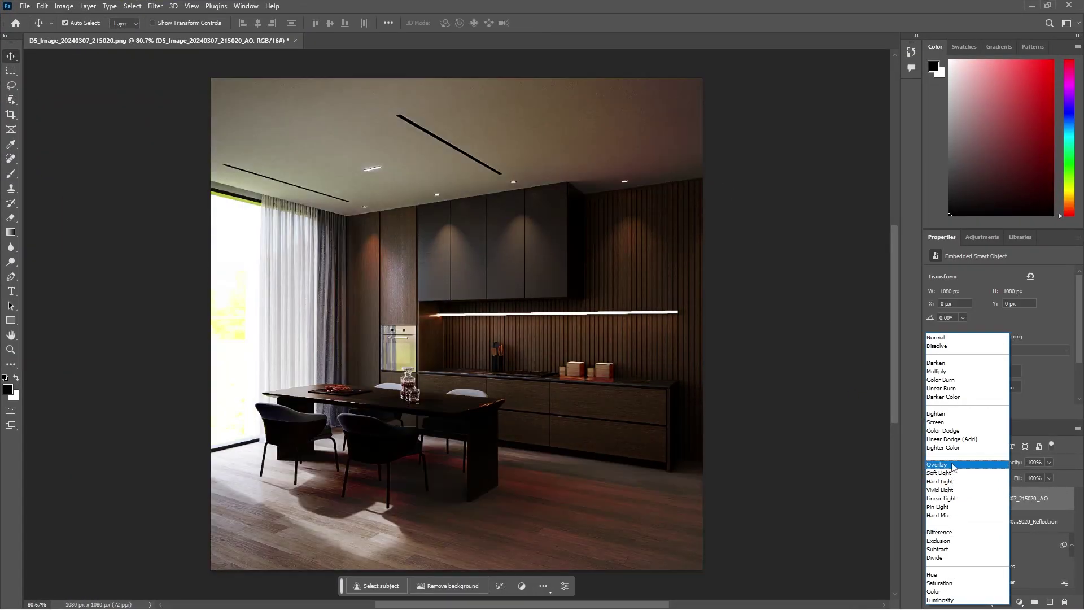
{"action": "left_click", "coordinate": [938, 473]}
{"action": "left_click", "coordinate": [1045, 460]}
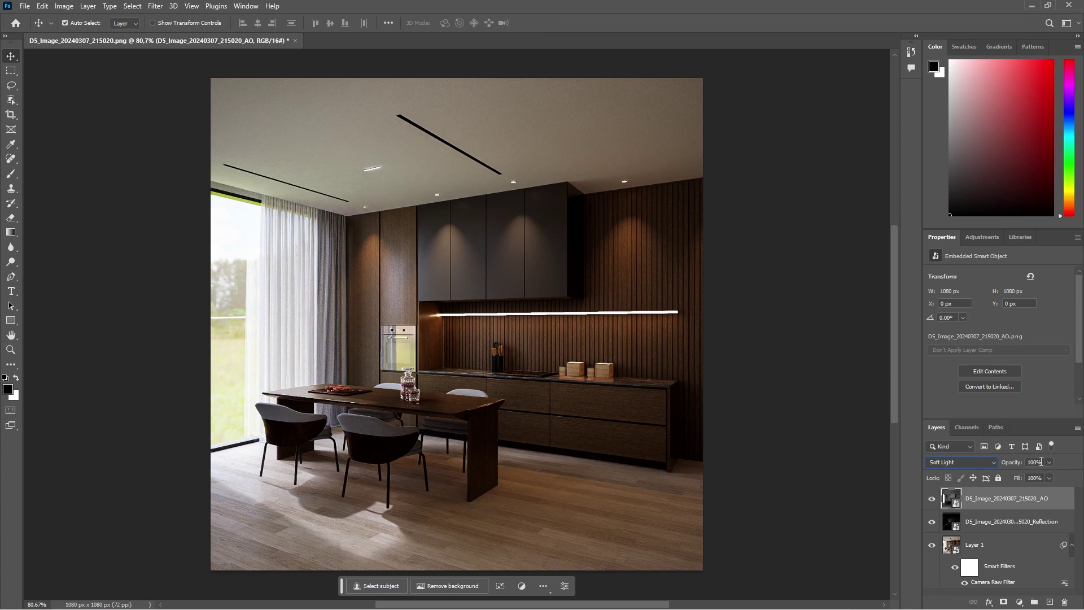
{"action": "type", "text": "15"}
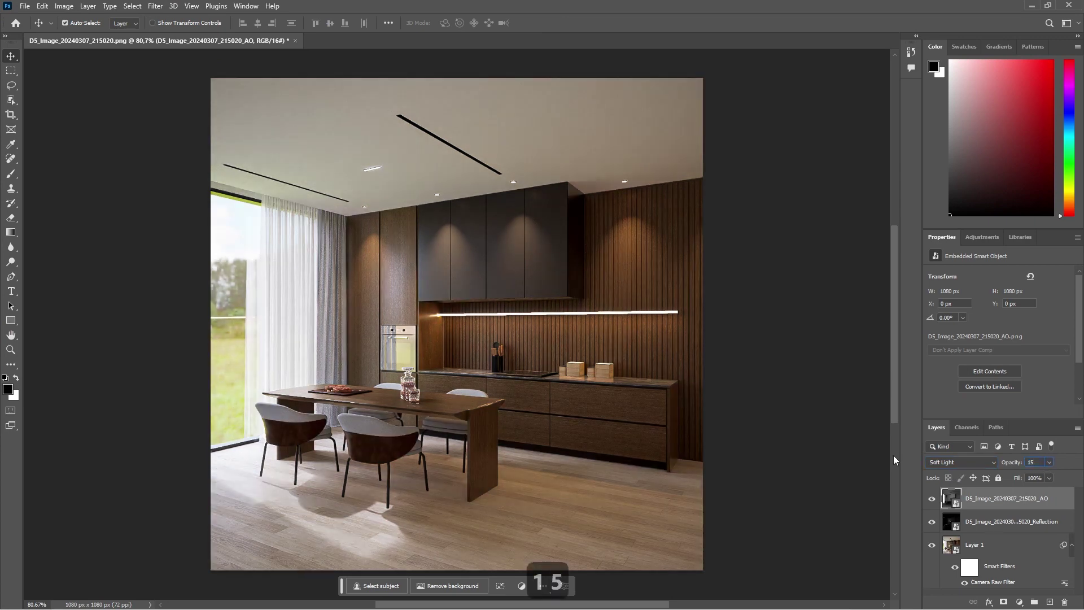
Compare the image with and without the AO layer, the Reflection layer and Layer 1's smart filters, leaving all of them enabled
{"action": "left_click", "coordinate": [932, 499]}
{"action": "left_click", "coordinate": [932, 522]}
{"action": "left_click", "coordinate": [955, 569]}
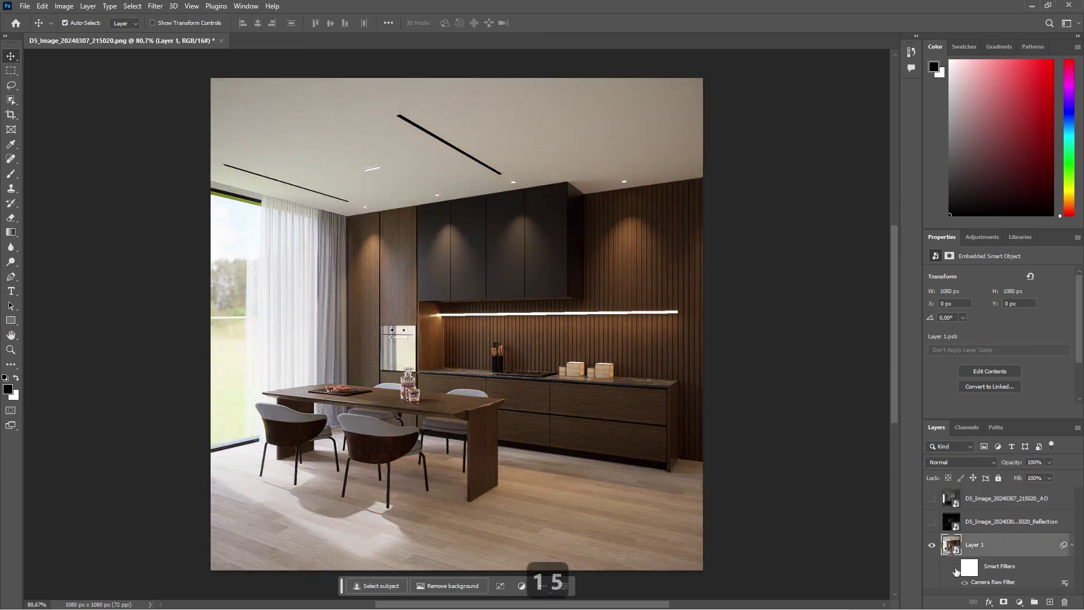
{"action": "left_click", "coordinate": [954, 568]}
{"action": "left_click", "coordinate": [931, 522]}
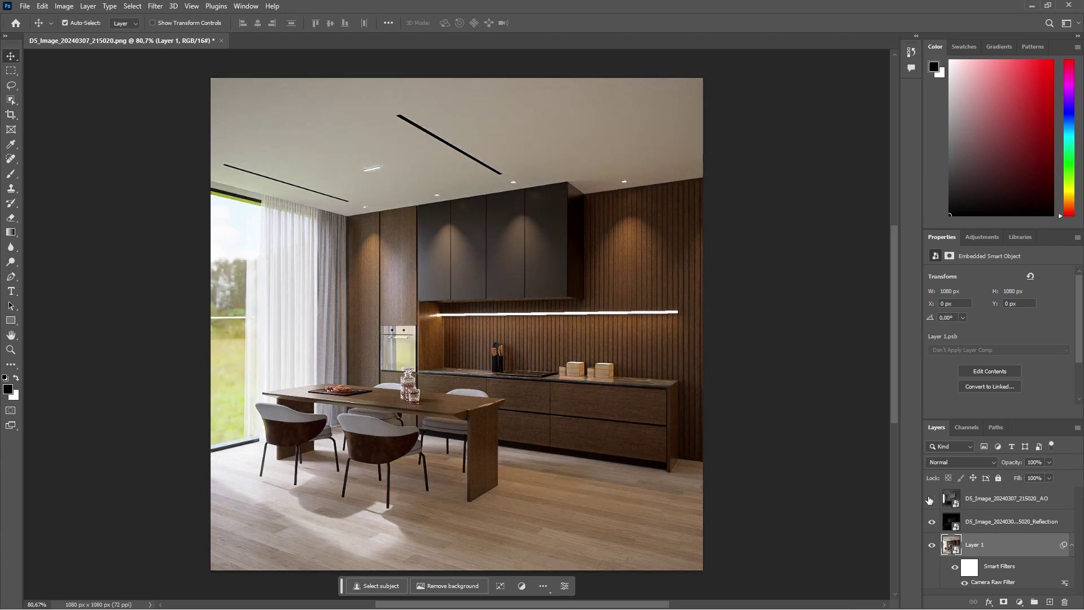
{"action": "left_click", "coordinate": [931, 499]}
Save the layered document as D5_Image_20240307_215020.psd in the square folder
{"action": "left_click", "coordinate": [29, 5]}
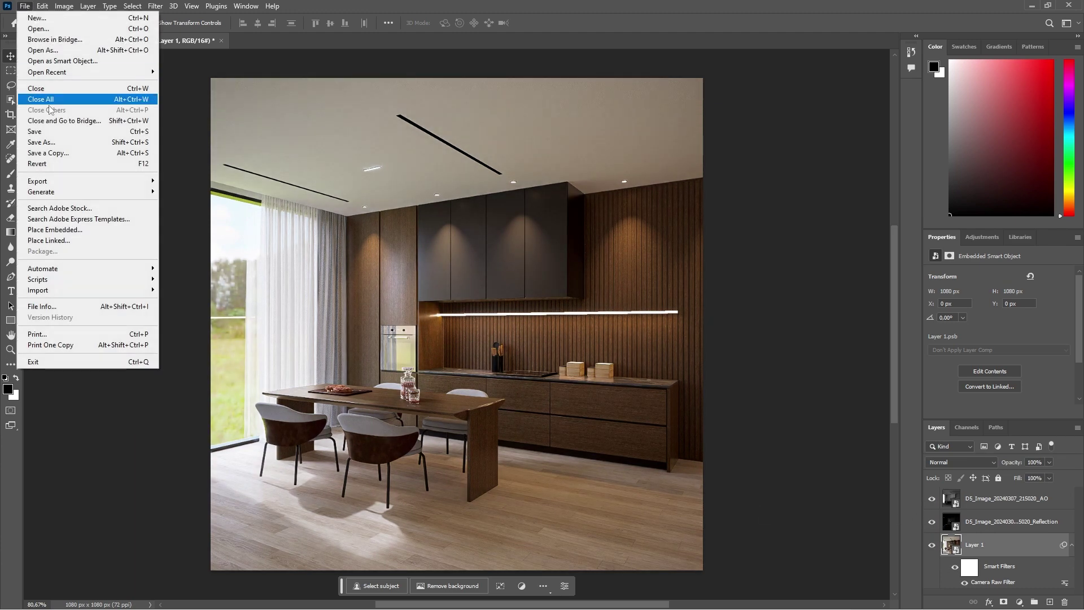
{"action": "left_click", "coordinate": [75, 145]}
{"action": "key", "text": "Return"}
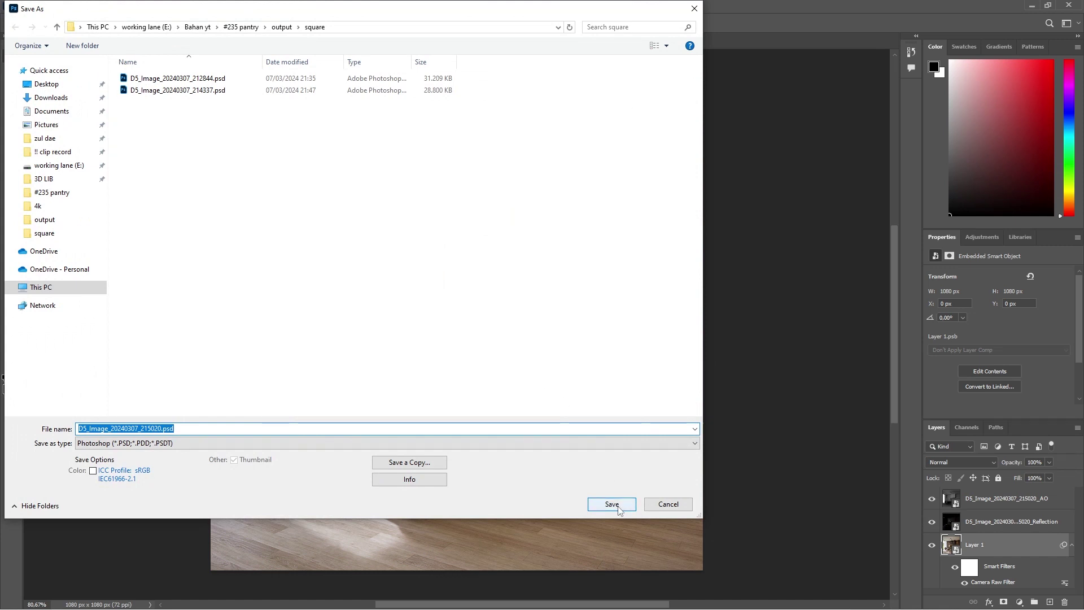
{"action": "left_click", "coordinate": [664, 170]}
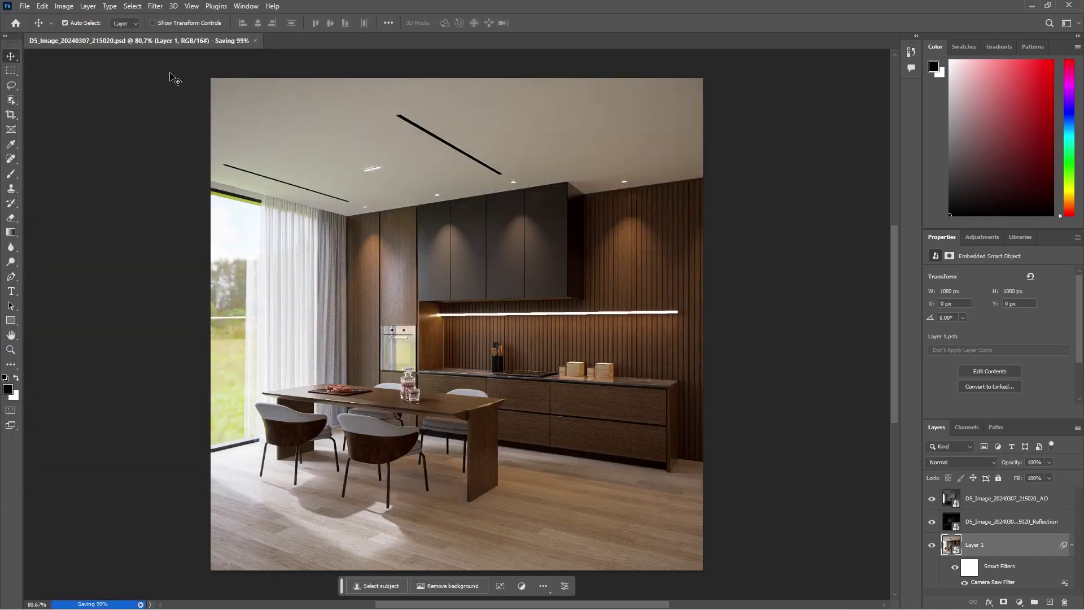
Export the composite as D5_Image_20240307_215020.jpg, 1080 x 1080 px, into the square folder of #235 pantry's output
{"action": "left_click", "coordinate": [23, 7]}
{"action": "mouse_move", "coordinate": [68, 181]}
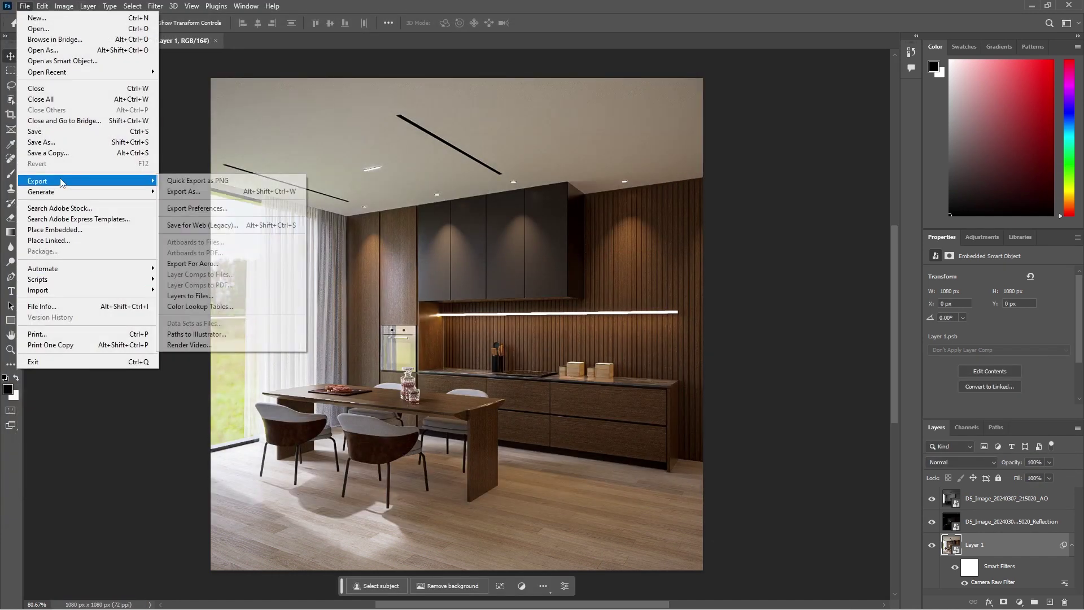
{"action": "left_click", "coordinate": [187, 189]}
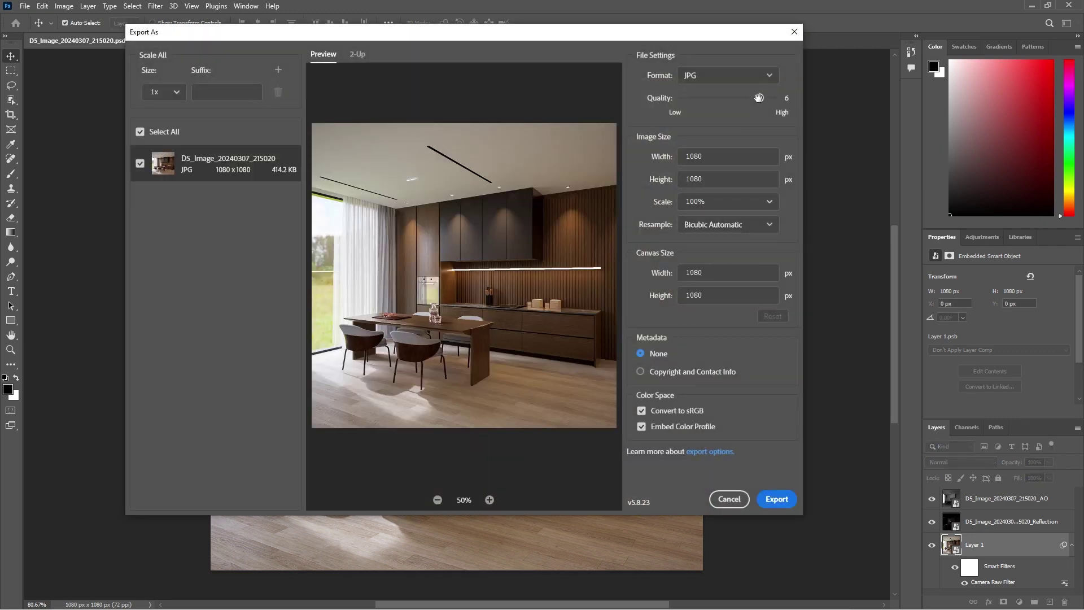
{"action": "left_click", "coordinate": [775, 499]}
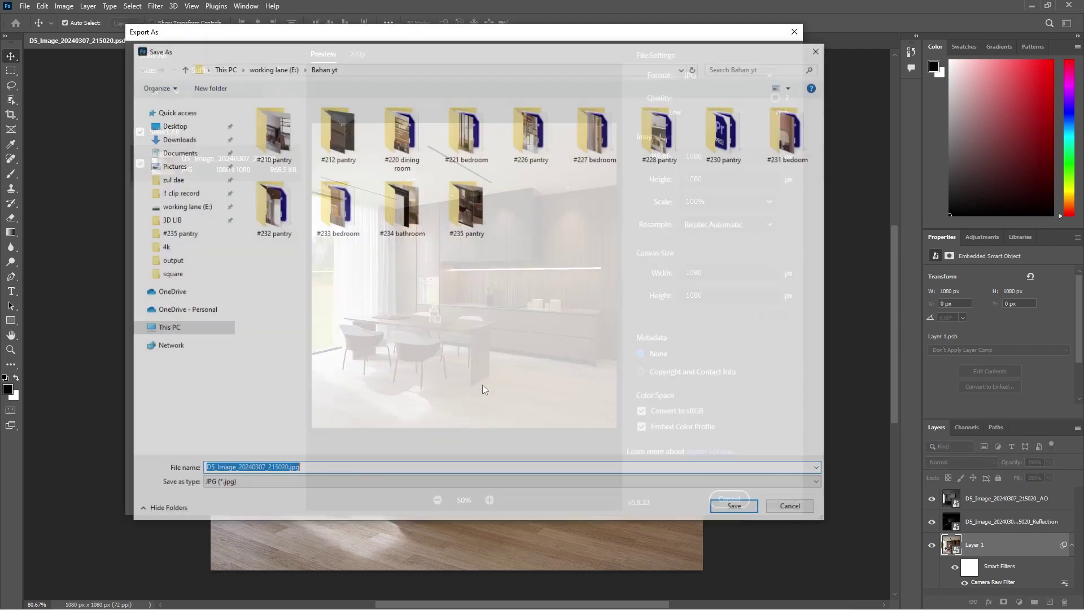
{"action": "double_click", "coordinate": [402, 133]}
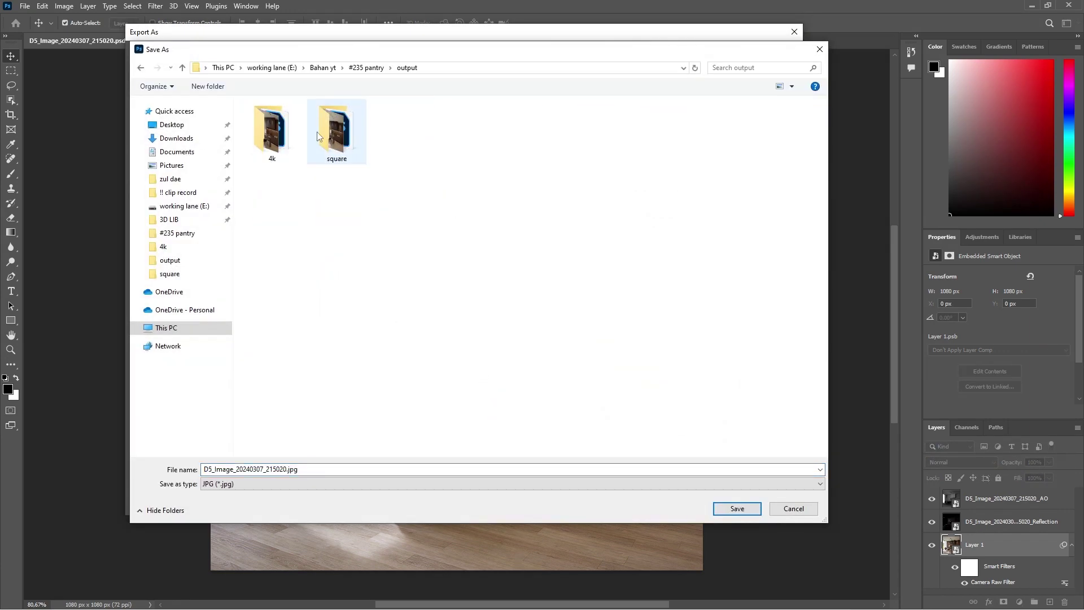
{"action": "double_click", "coordinate": [336, 130]}
{"action": "left_click", "coordinate": [725, 506]}
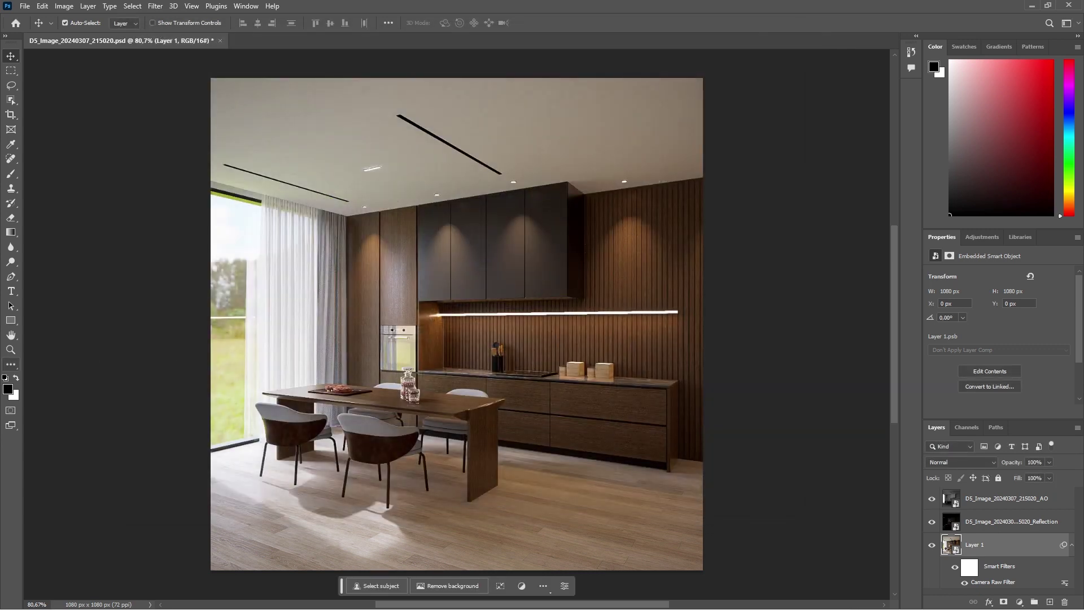
Open the exported JPGs from the square folder in the Photos viewer, compare all three side by side, and close the viewer
{"action": "key", "text": "alt+Tab"}
{"action": "double_click", "coordinate": [77, 135]}
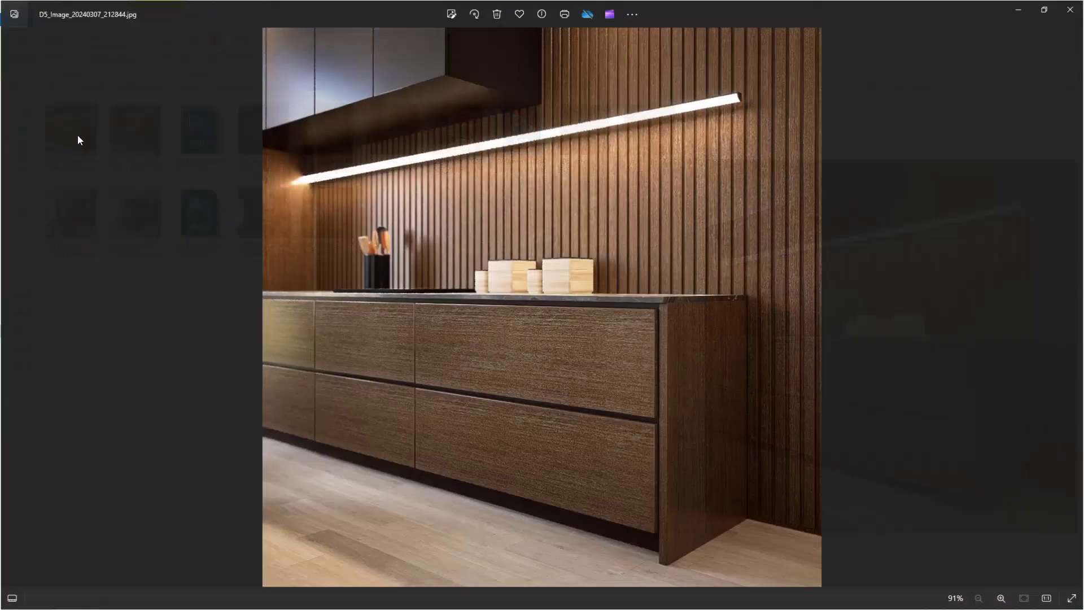
{"action": "left_click", "coordinate": [12, 598]}
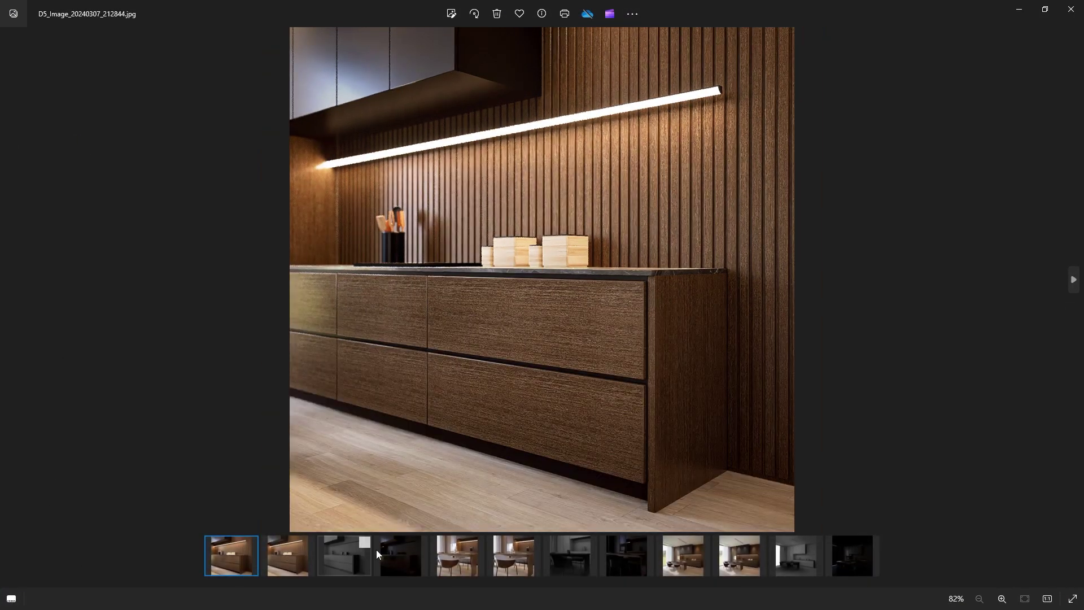
{"action": "left_click", "coordinate": [481, 546]}
{"action": "left_click", "coordinate": [704, 539]}
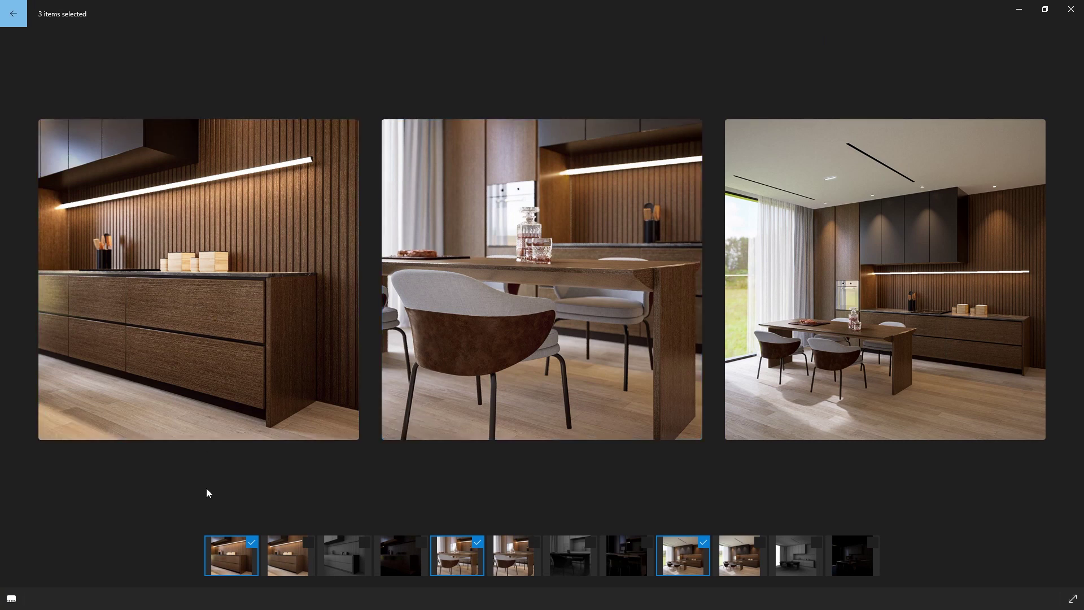
{"action": "left_click", "coordinate": [1070, 9]}
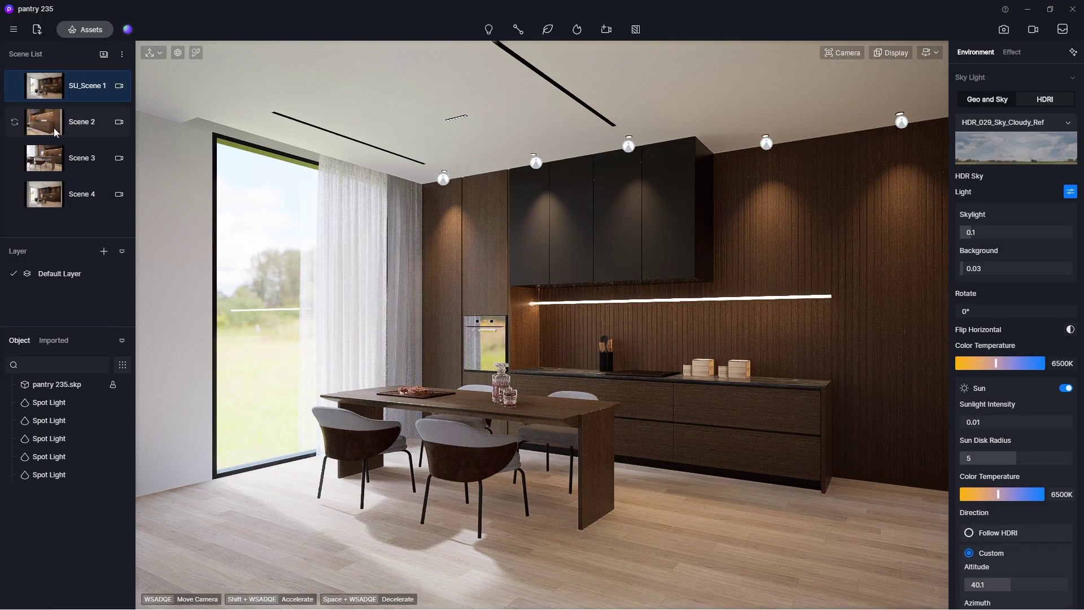
In D5 Render, add a camera from Scene 2's current two-point perspective view and set its aspect ratio to 9:16
{"action": "left_click", "coordinate": [53, 128]}
{"action": "key", "text": "p"}
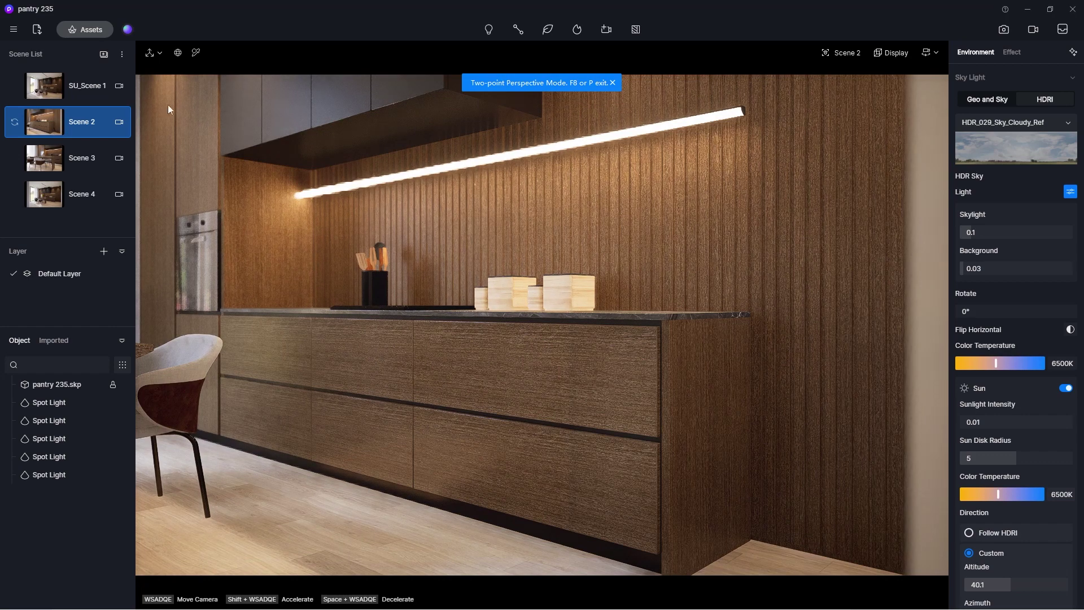
{"action": "mouse_move", "coordinate": [599, 29]}
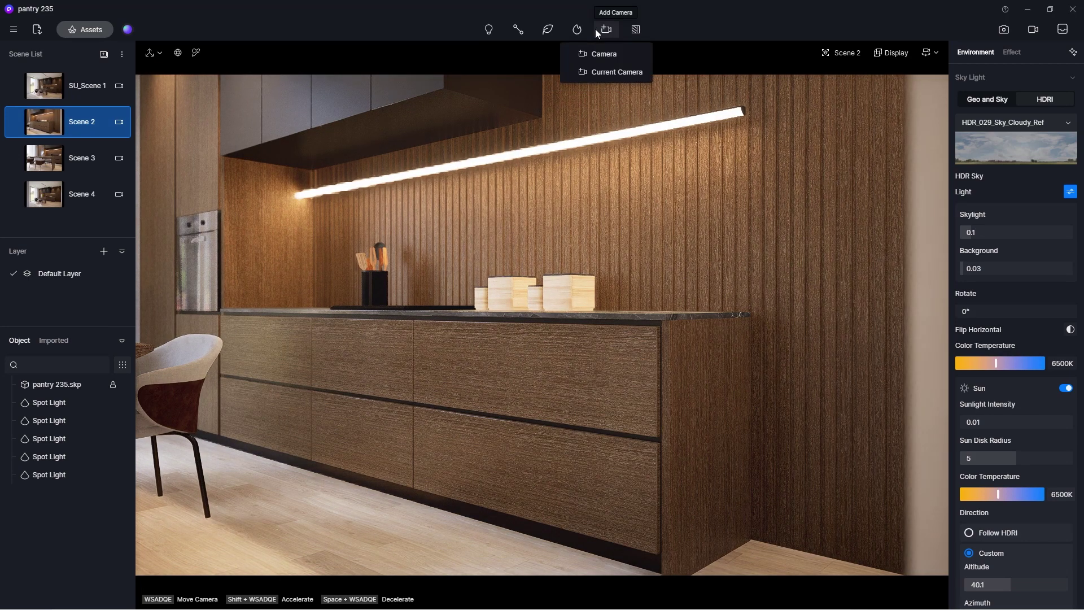
{"action": "left_click", "coordinate": [618, 72]}
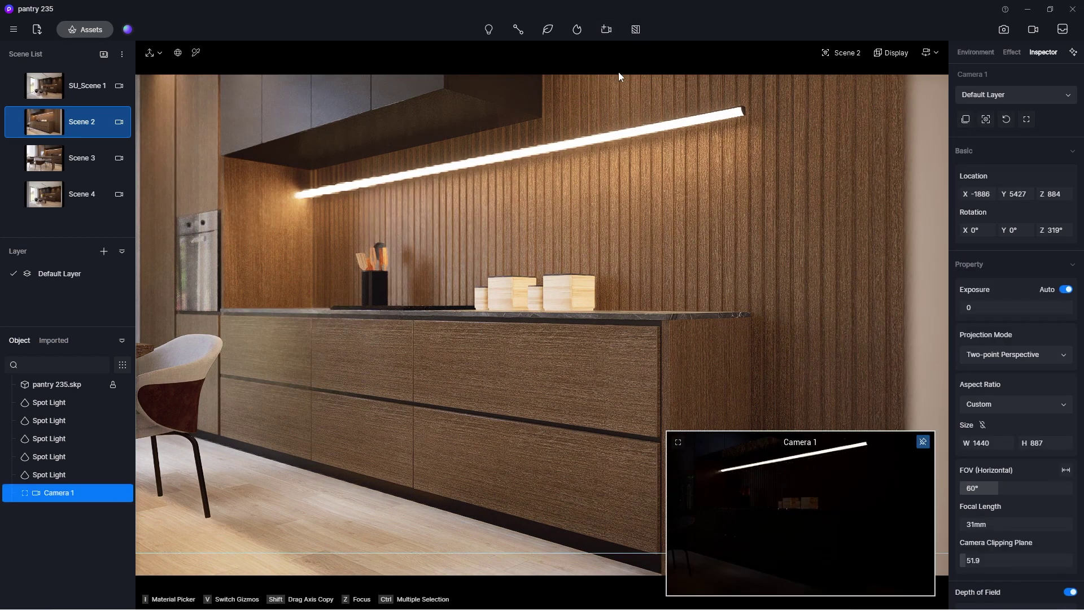
{"action": "left_click", "coordinate": [1007, 404]}
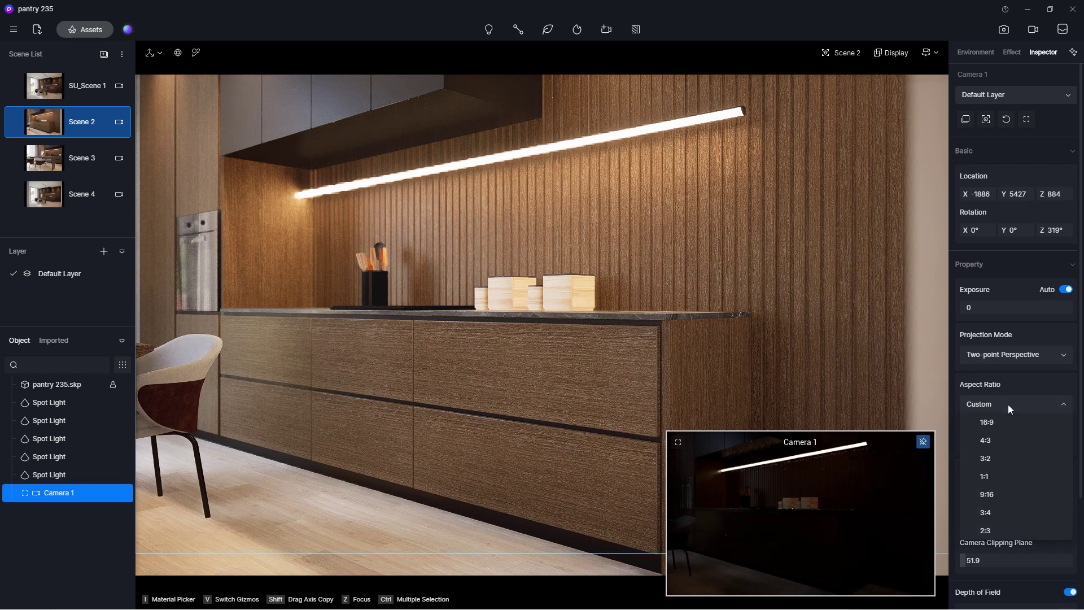
{"action": "left_click", "coordinate": [1000, 492]}
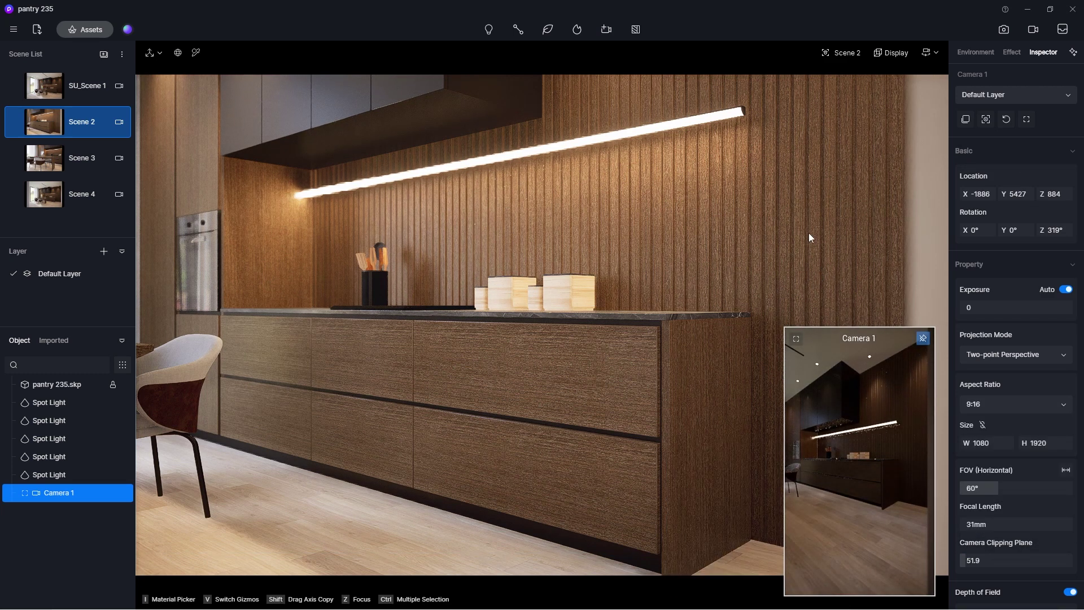
Try horizontal field of view values of 45°, 35° and 25° on Camera 1
{"action": "left_click", "coordinate": [1019, 489]}
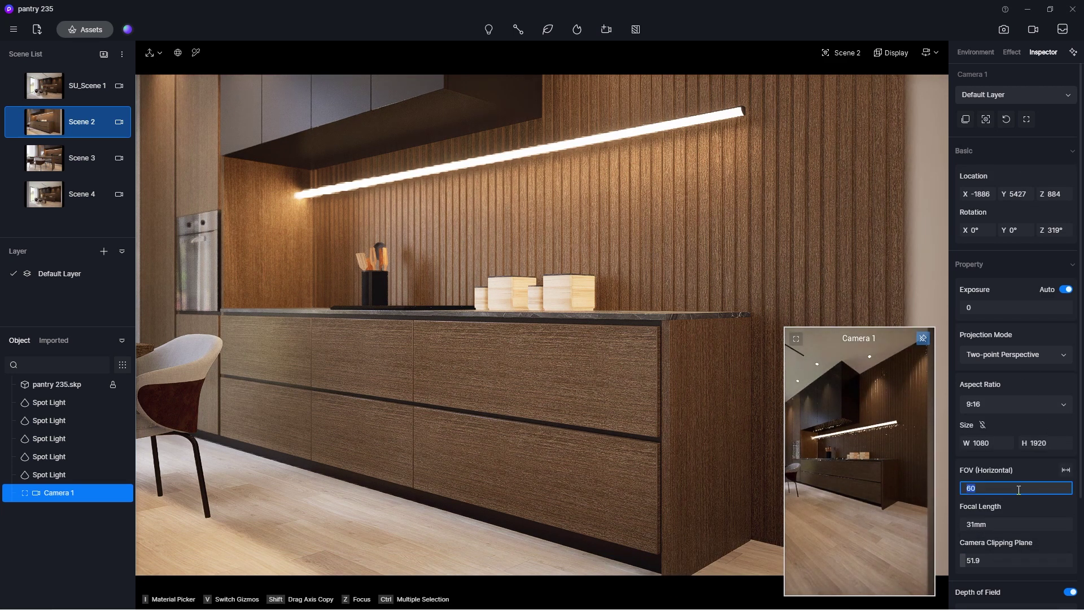
{"action": "type", "text": "45"}
{"action": "key", "text": "Return"}
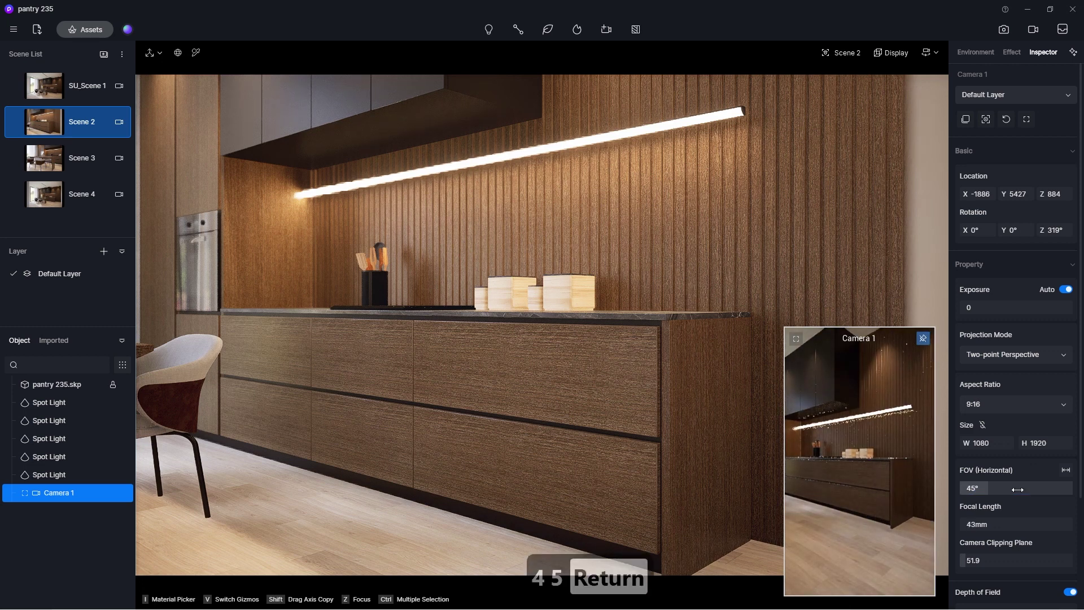
{"action": "left_click", "coordinate": [1018, 489]}
{"action": "type", "text": "35"}
{"action": "key", "text": "Return"}
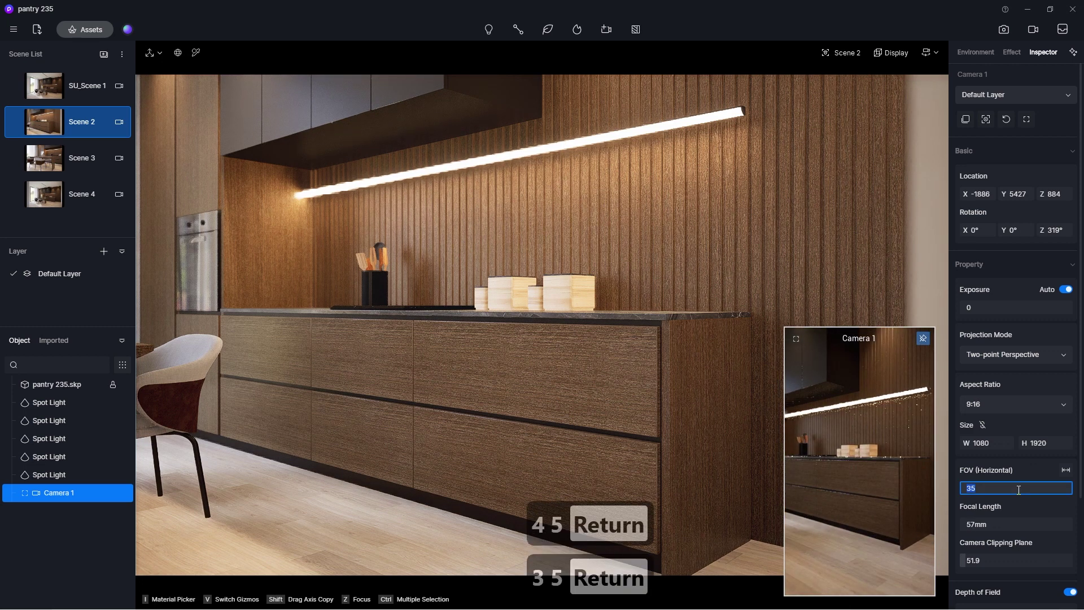
{"action": "type", "text": "25"}
{"action": "key", "text": "Return"}
Set Camera 1's horizontal field of view to 35°
{"action": "left_click", "coordinate": [1017, 489]}
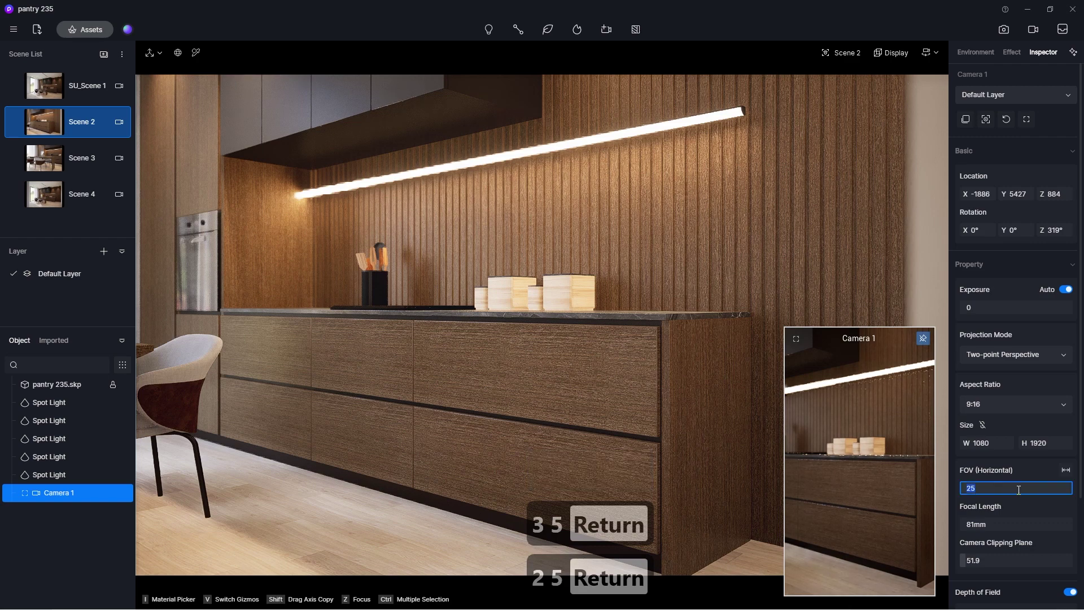
{"action": "type", "text": "35"}
{"action": "key", "text": "Return"}
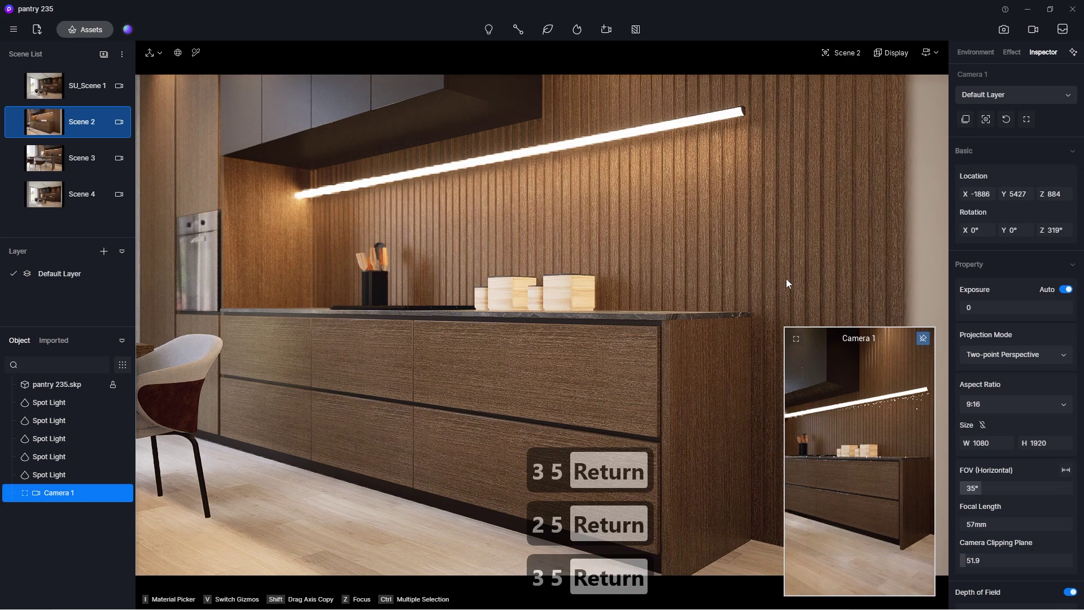
Switch to video mode and add Camera 1's view to Clip 1 as a 3-second shot
{"action": "left_click", "coordinate": [1038, 28]}
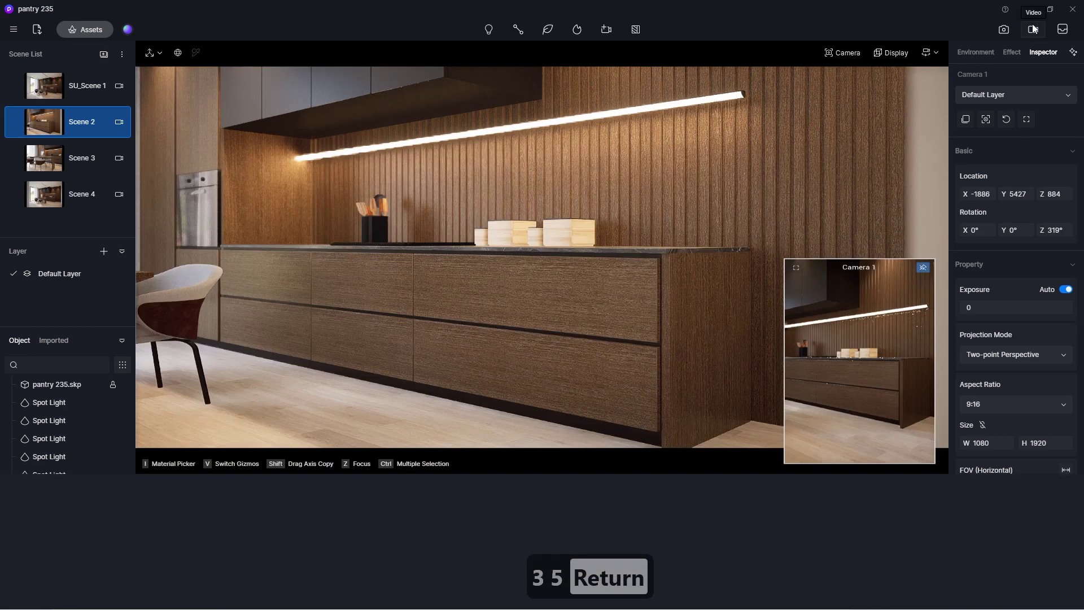
{"action": "left_click", "coordinate": [56, 505]}
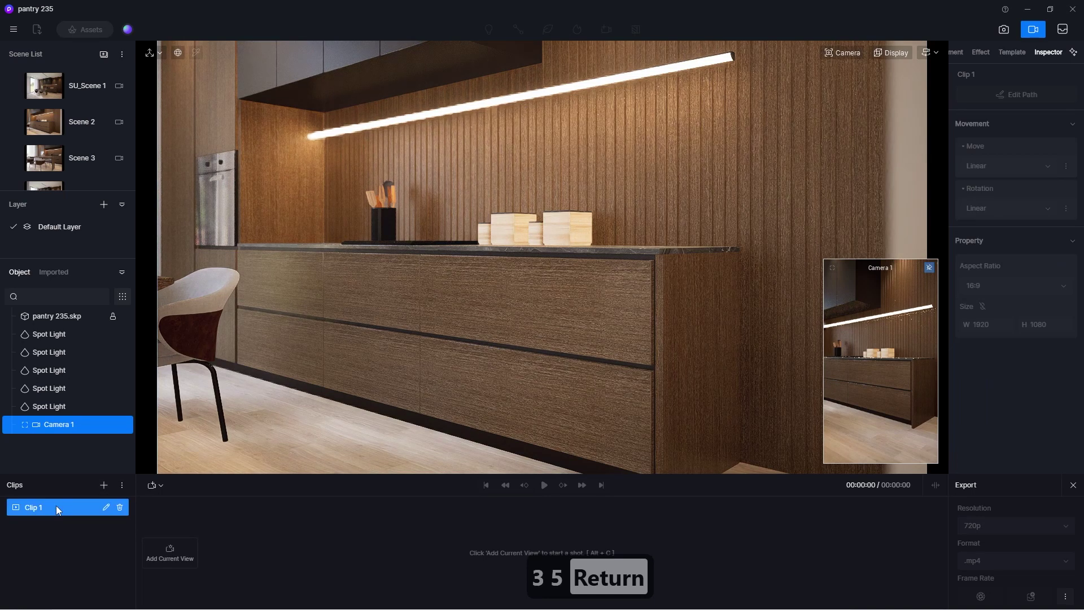
{"action": "left_click", "coordinate": [69, 423]}
{"action": "left_click", "coordinate": [153, 485]}
{"action": "left_click", "coordinate": [199, 533]}
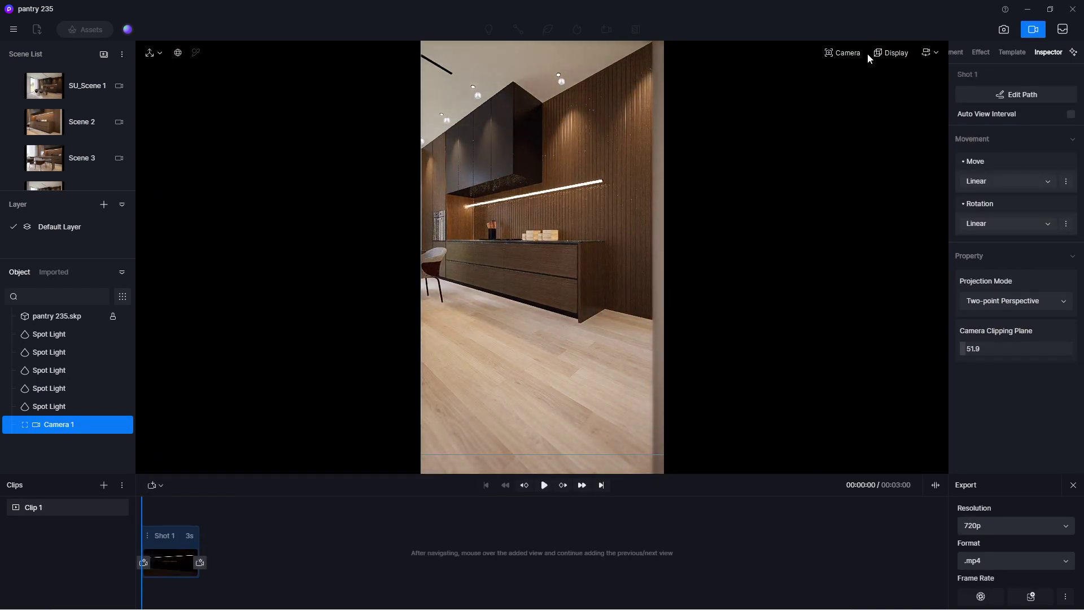
Compare 35° and 25° horizontal fields of view for Clip 1's view and settle on 35°
{"action": "left_click", "coordinate": [847, 52]}
{"action": "double_click", "coordinate": [838, 131]}
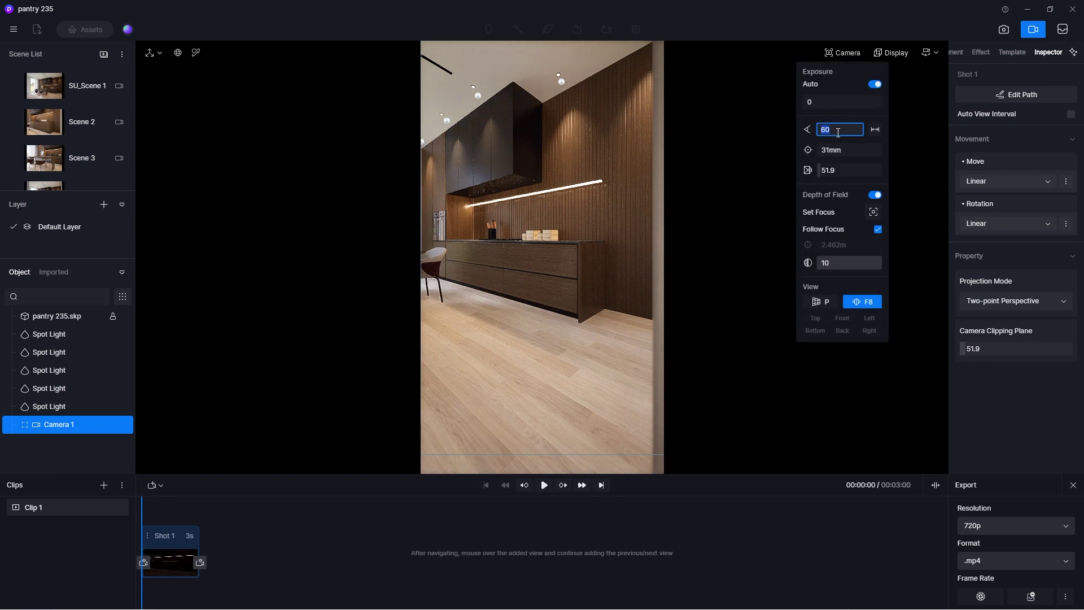
{"action": "type", "text": "35"}
{"action": "key", "text": "Return"}
{"action": "double_click", "coordinate": [837, 131]}
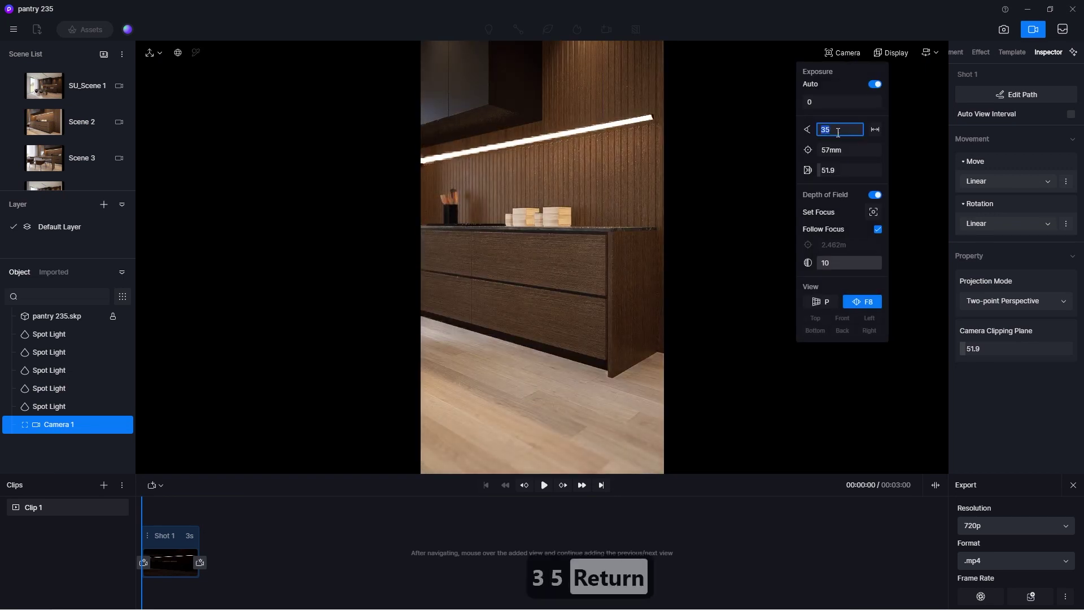
{"action": "type", "text": "25"}
{"action": "key", "text": "Return"}
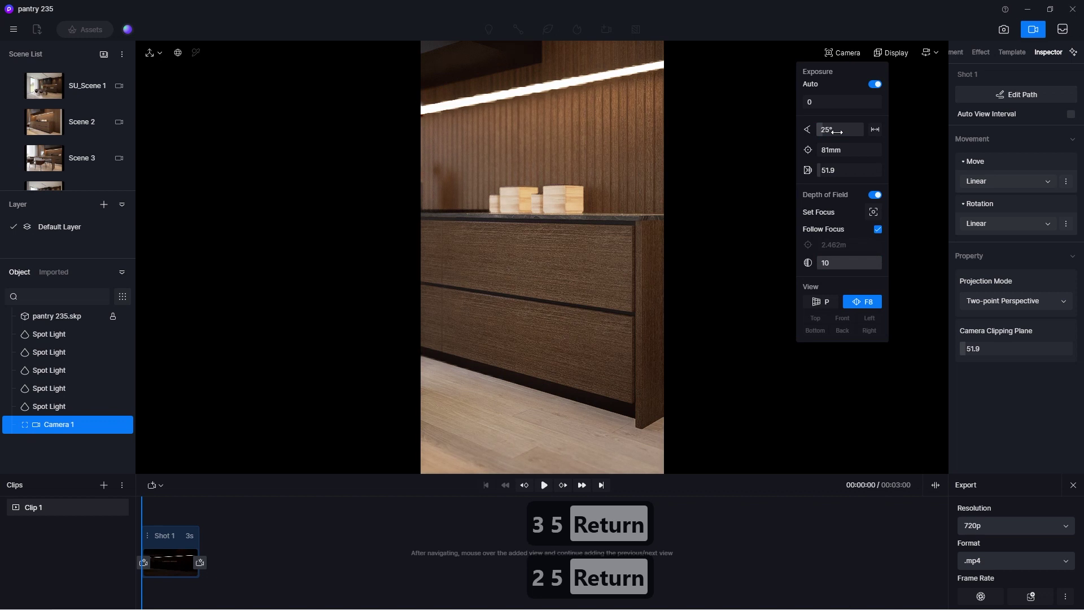
{"action": "double_click", "coordinate": [837, 131]}
{"action": "type", "text": "35"}
{"action": "key", "text": "Return"}
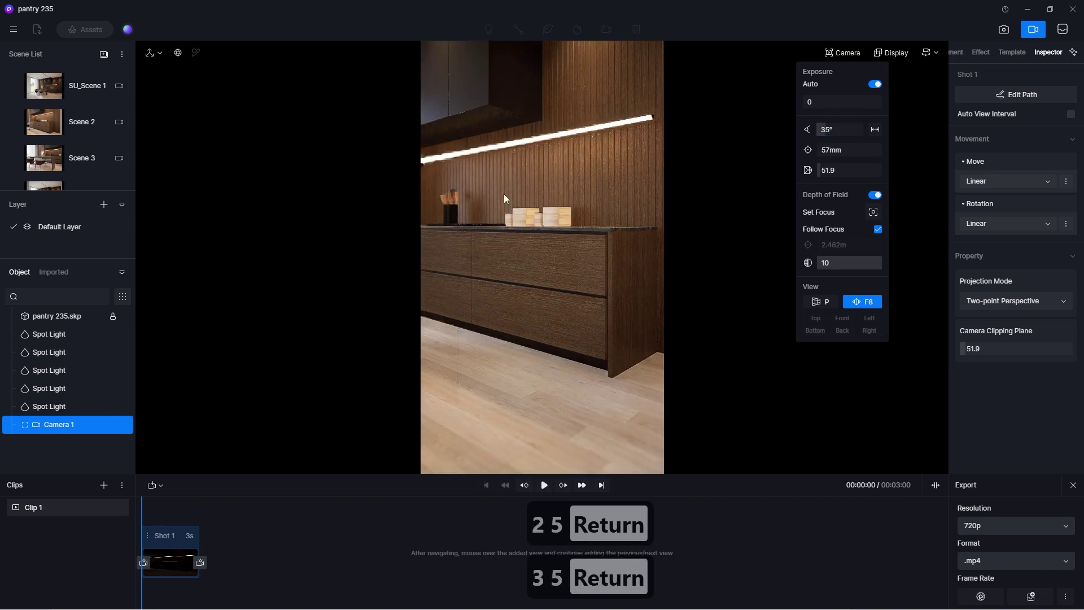
Reframe the view on the end of the kitchen counter using perspective mode and restore two-point perspective
{"action": "key", "text": "d"}
{"action": "key", "text": "q"}
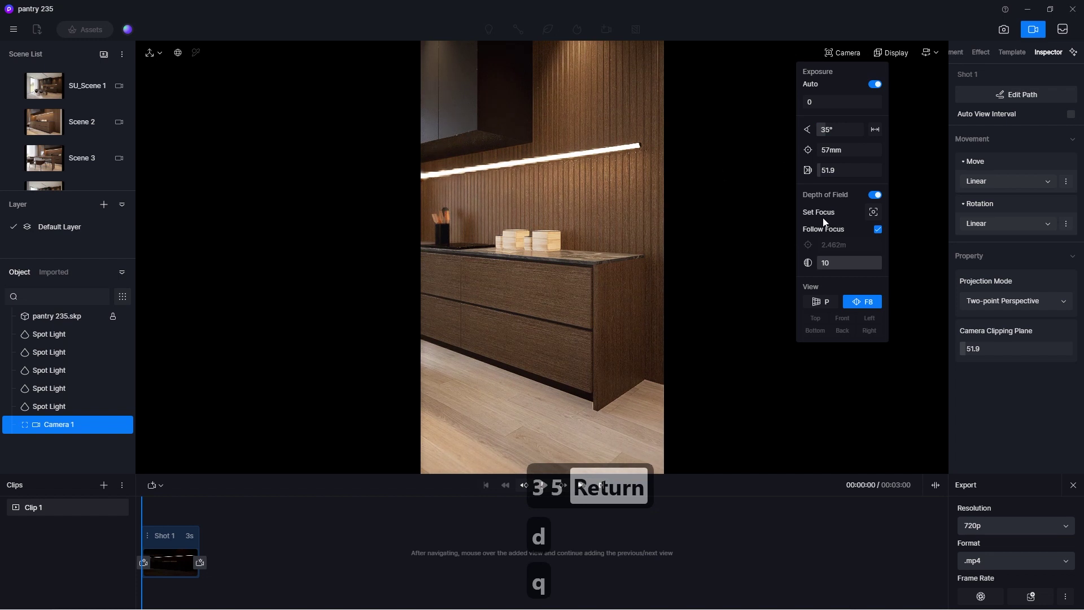
{"action": "left_click", "coordinate": [827, 302]}
{"action": "left_click", "coordinate": [861, 302]}
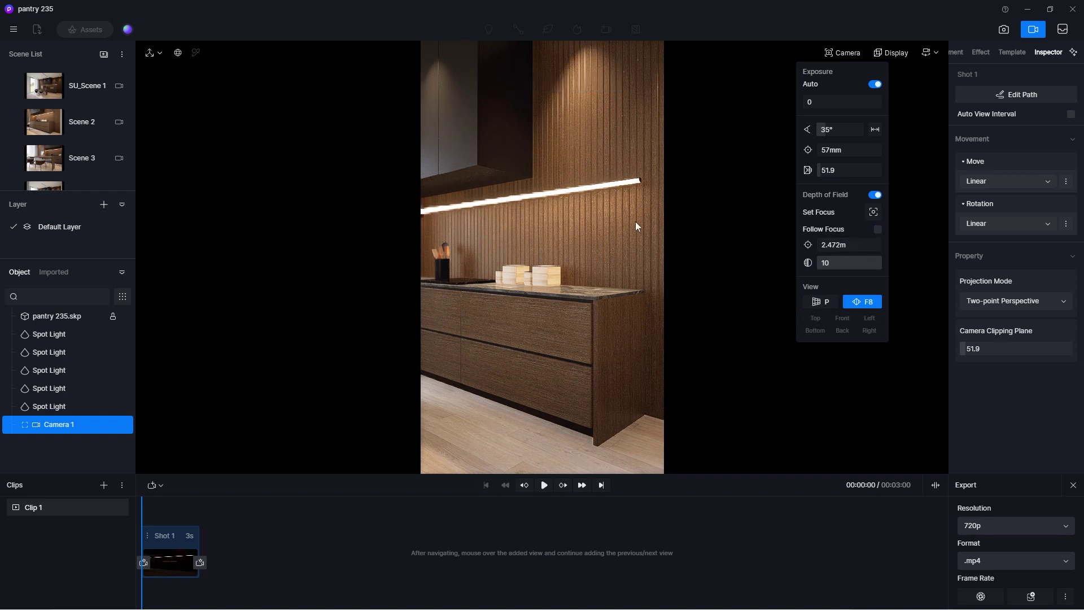
Fine-tune the camera height to sit just above countertop level and update Shot 1's starting view
{"action": "key", "text": "e"}
{"action": "key", "text": "e"}
{"action": "key", "text": "e"}
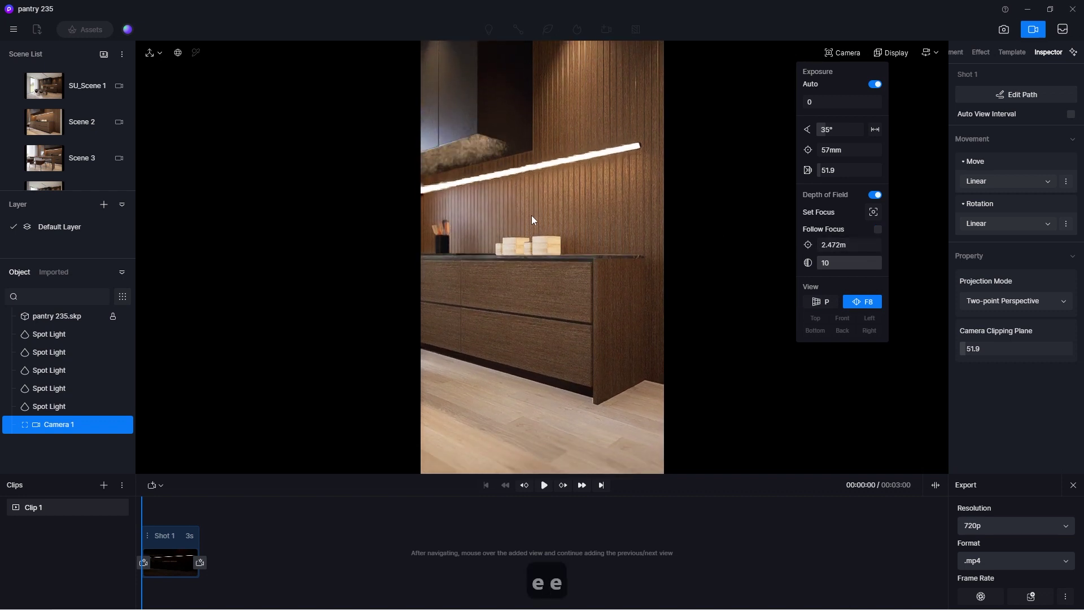
{"action": "key", "text": "q"}
{"action": "key", "text": "q"}
{"action": "key", "text": "q"}
{"action": "key", "text": "q"}
{"action": "key", "text": "q"}
{"action": "key", "text": "q"}
{"action": "key", "text": "q"}
{"action": "key", "text": "e"}
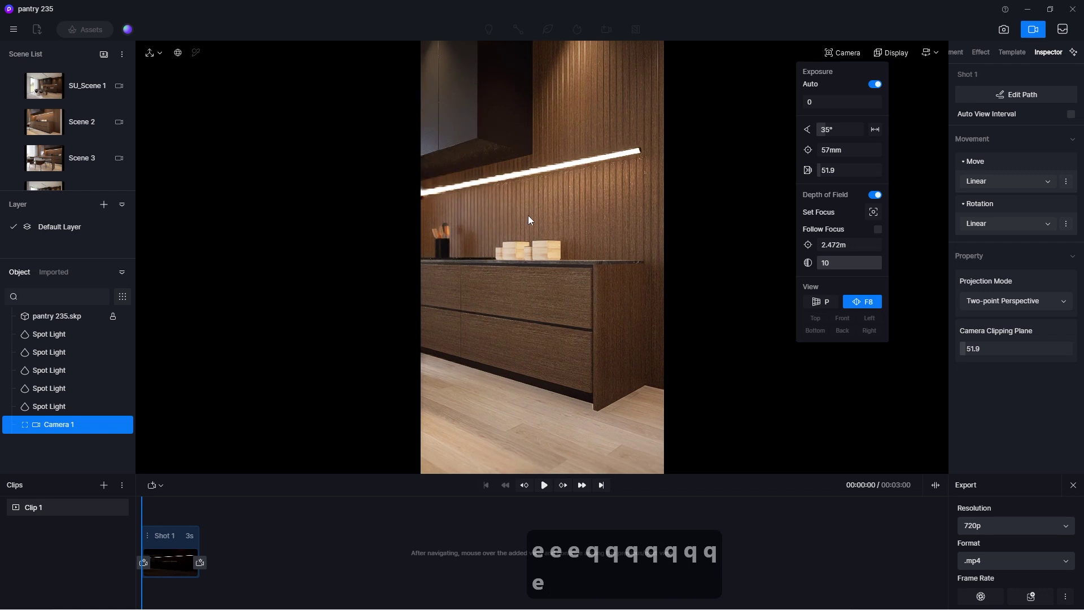
{"action": "key", "text": "e"}
{"action": "key", "text": "q"}
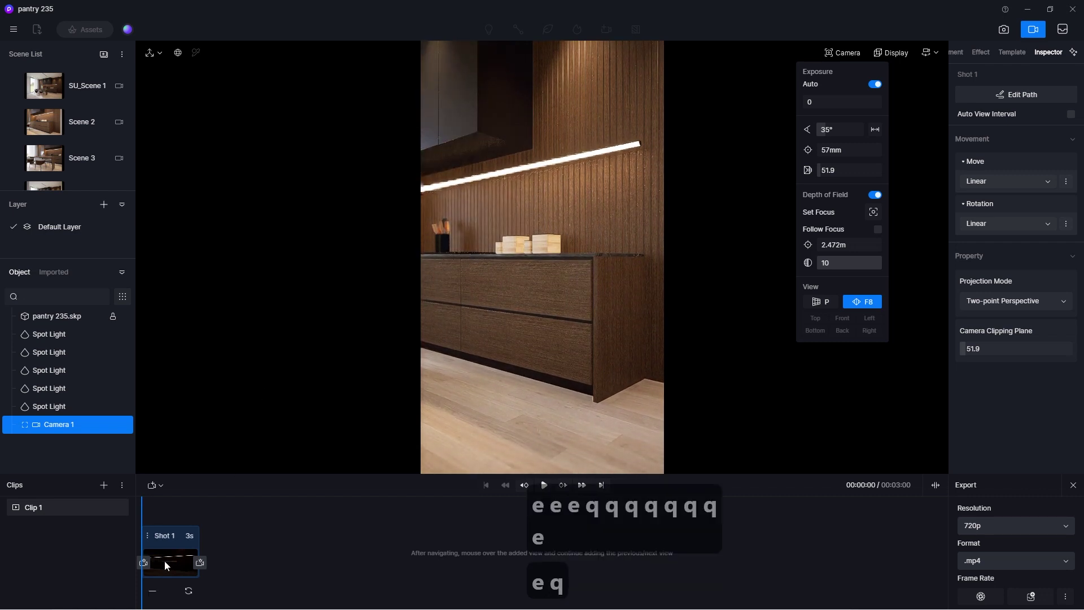
{"action": "left_click", "coordinate": [188, 590]}
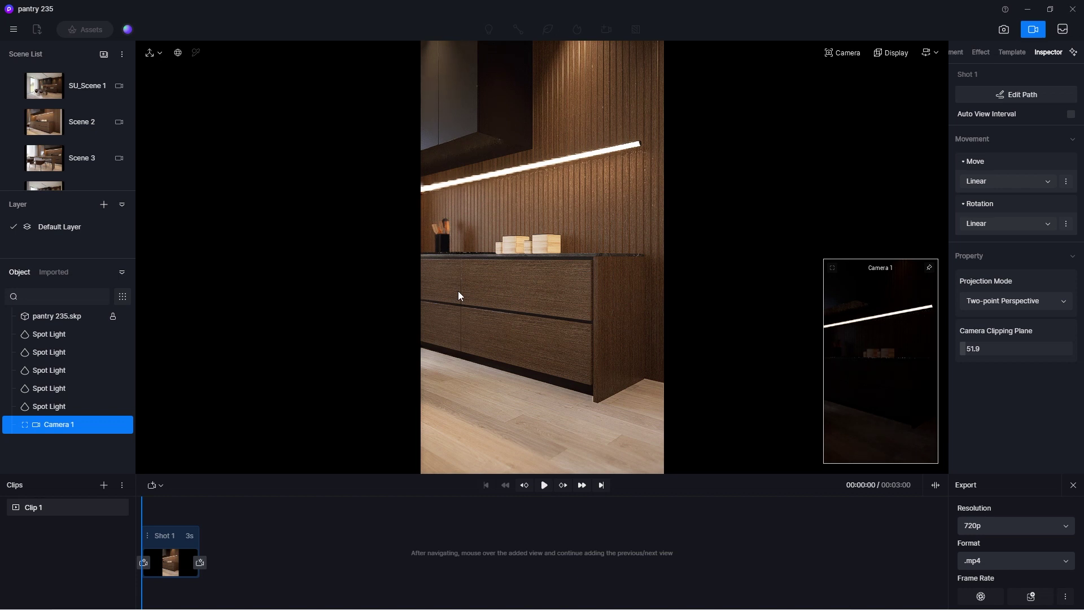
Refocus the camera on the counter's front edge, with depth of field turned off, and update Shot 1's starting view
{"action": "left_click", "coordinate": [852, 53]}
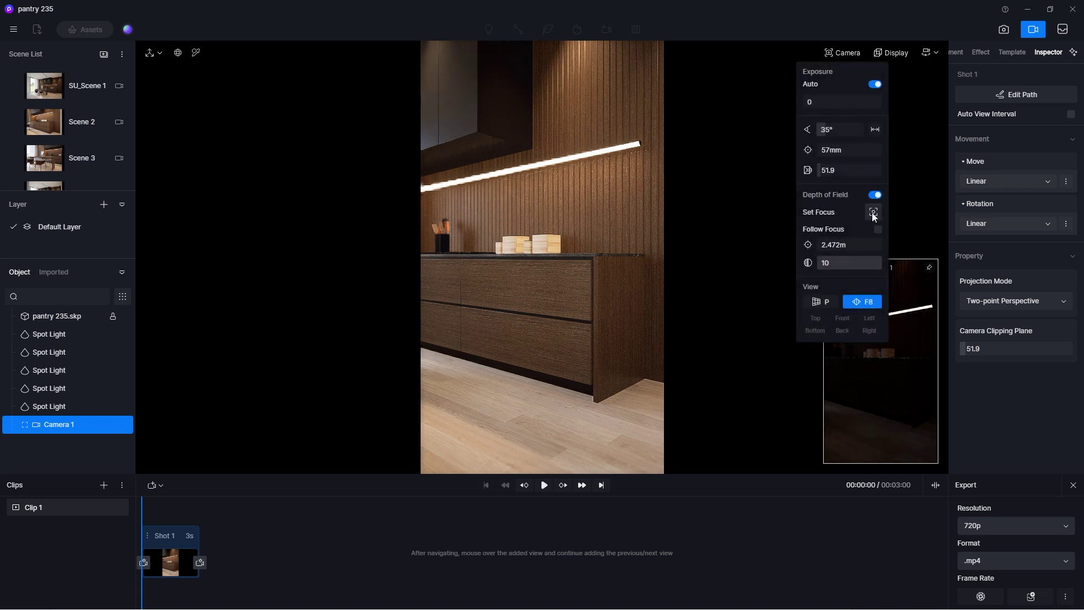
{"action": "left_click", "coordinate": [873, 212]}
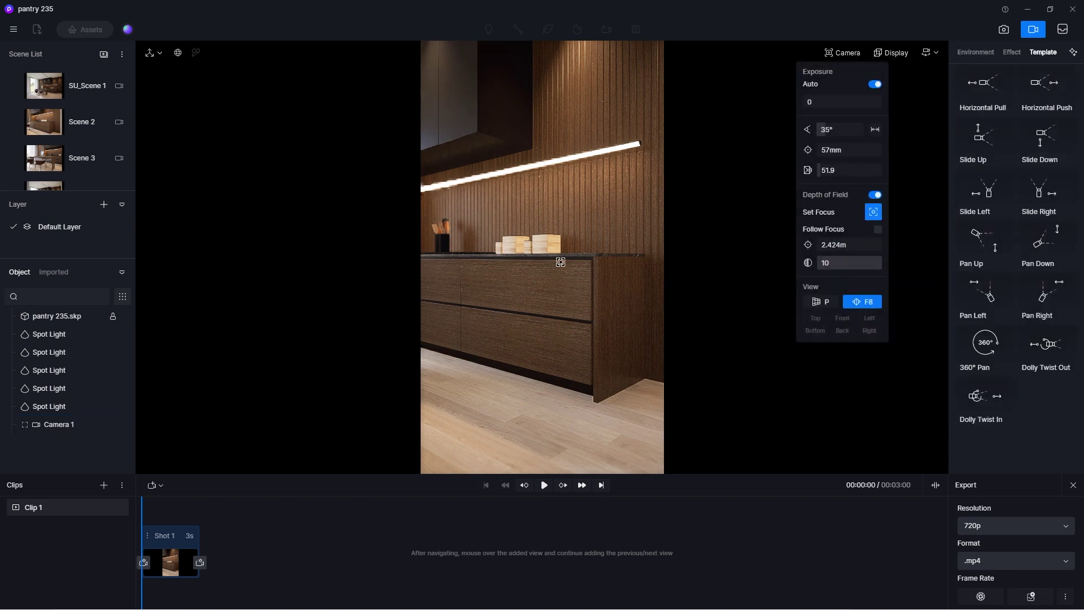
{"action": "left_click", "coordinate": [873, 196]}
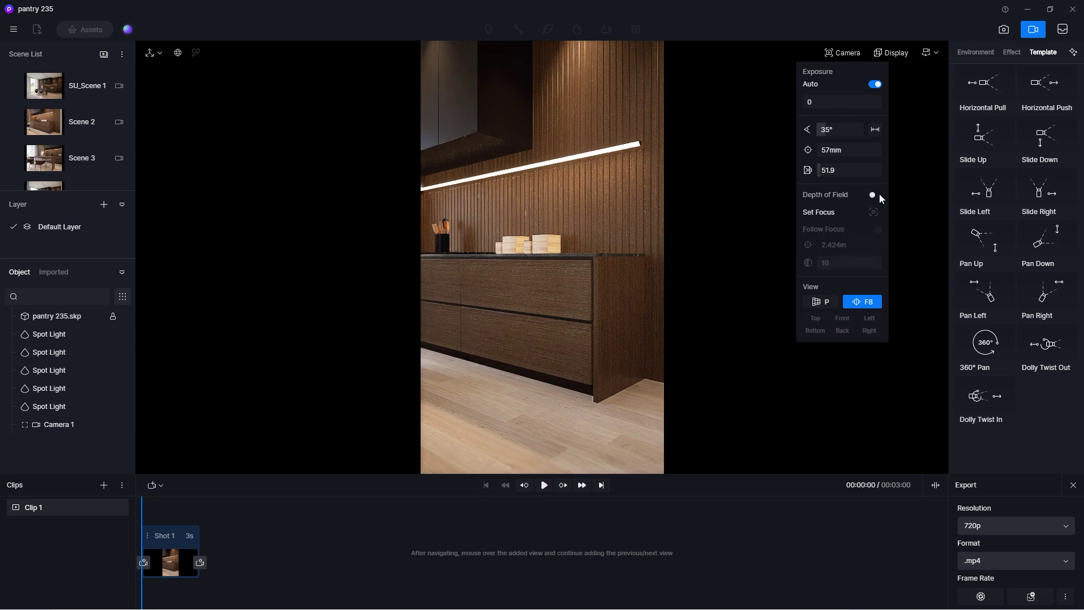
{"action": "left_click", "coordinate": [873, 211]}
{"action": "left_click", "coordinate": [188, 591]}
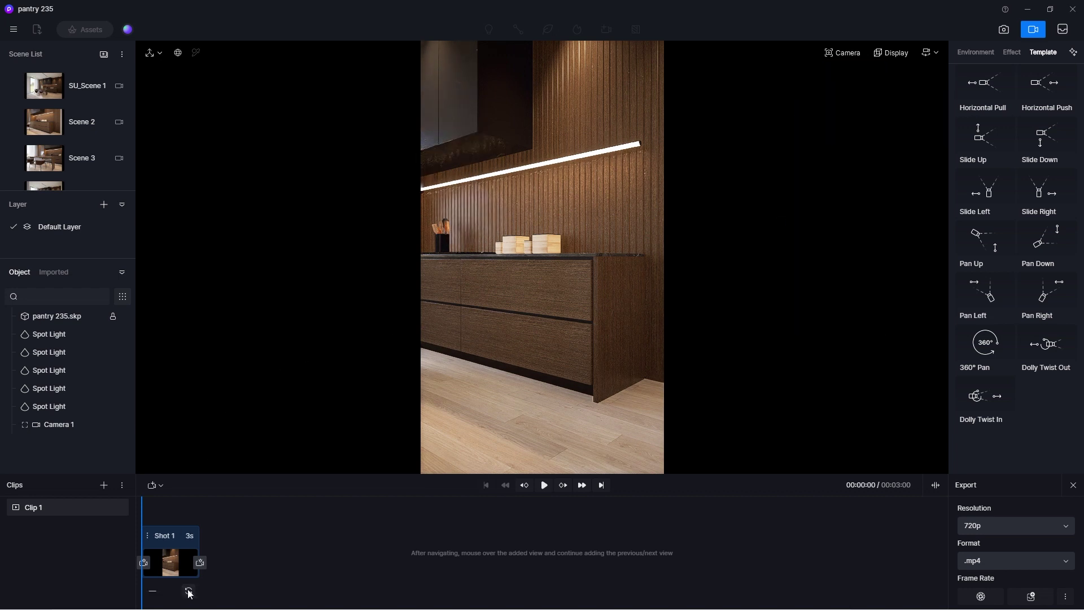
Raise the camera until the ceiling light and countertop surface are in frame, and add this view as Shot 1's end view
{"action": "left_click", "coordinate": [844, 57]}
{"action": "left_click", "coordinate": [844, 56]}
{"action": "key", "text": "q"}
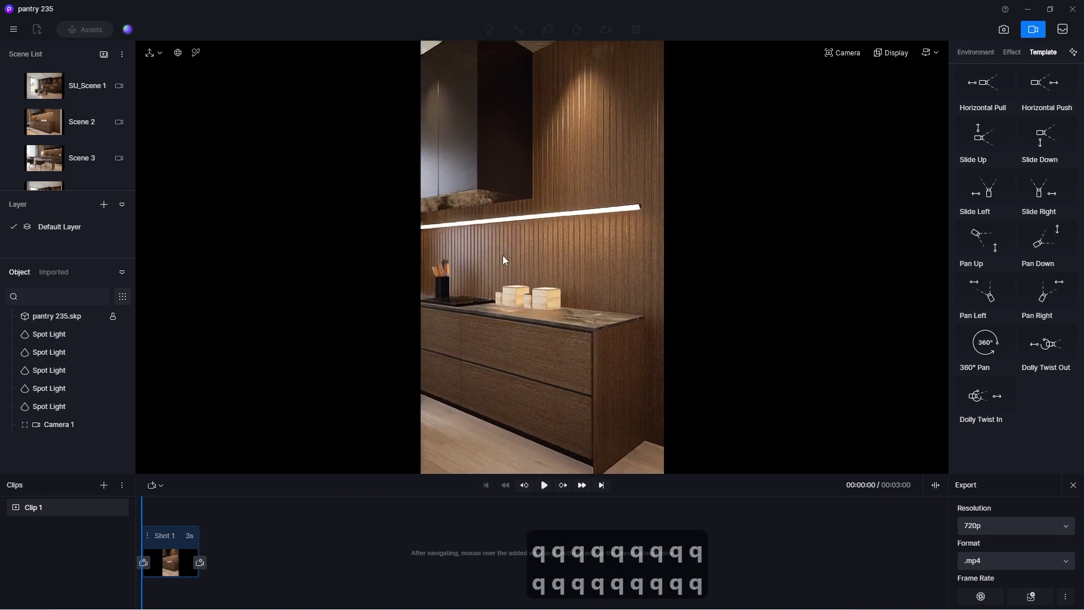
{"action": "key", "text": "q"}
{"action": "key", "text": "e"}
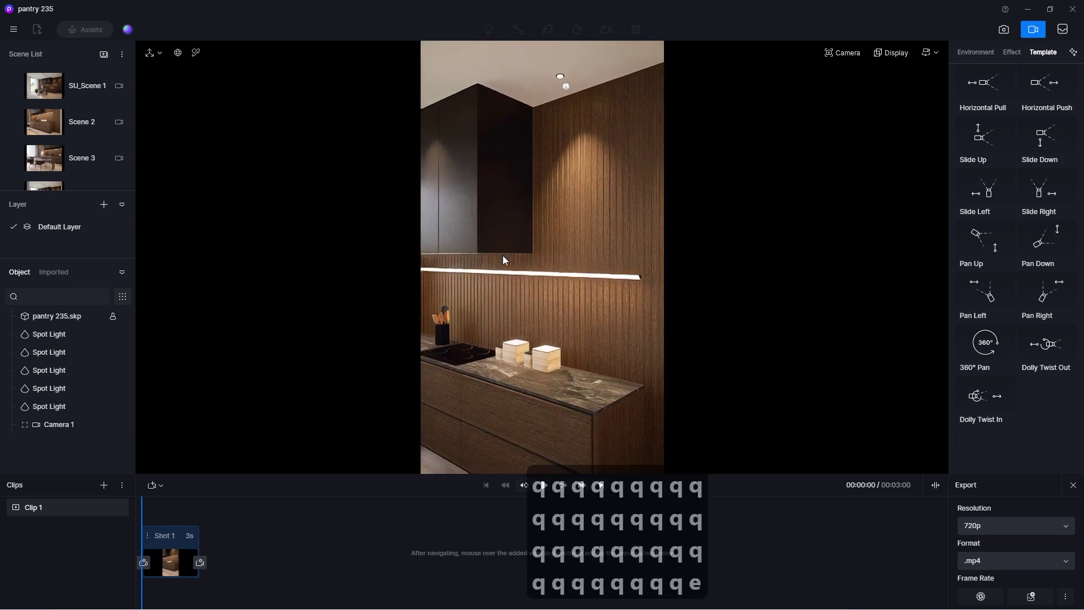
{"action": "left_click", "coordinate": [200, 562]}
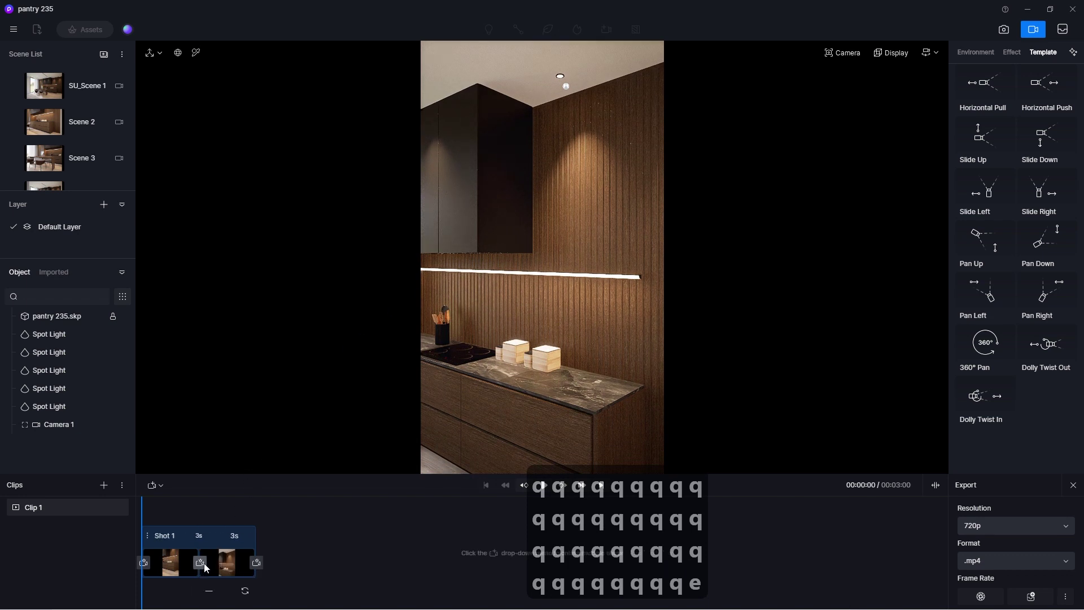
Set Shot 1's duration to 5 seconds and play back the camera movement
{"action": "left_click", "coordinate": [842, 54]}
{"action": "left_click", "coordinate": [842, 55]}
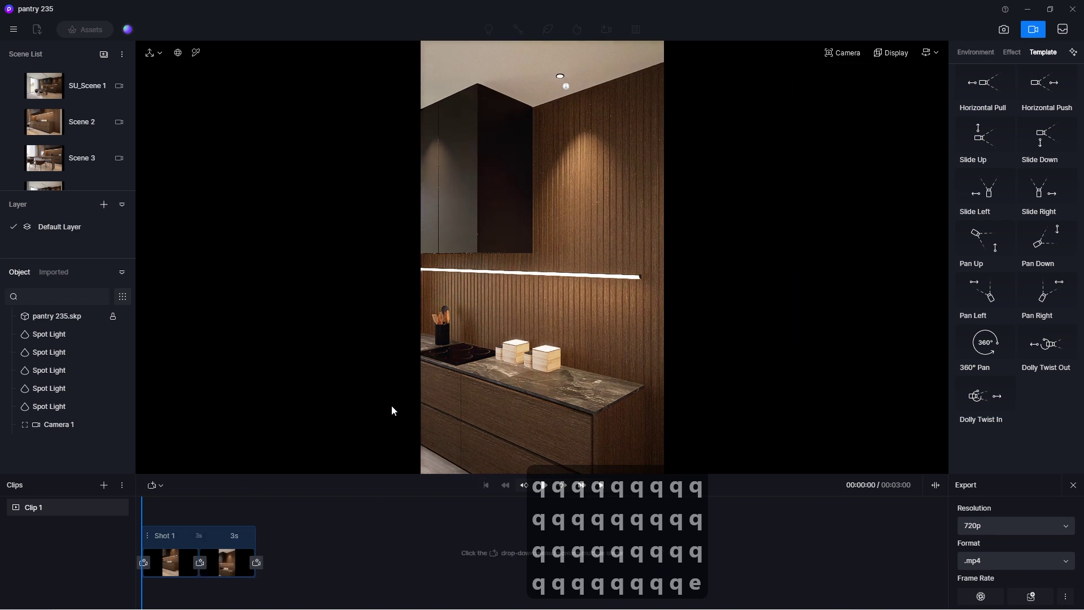
{"action": "double_click", "coordinate": [235, 535]}
{"action": "type", "text": "5"}
{"action": "key", "text": "Return"}
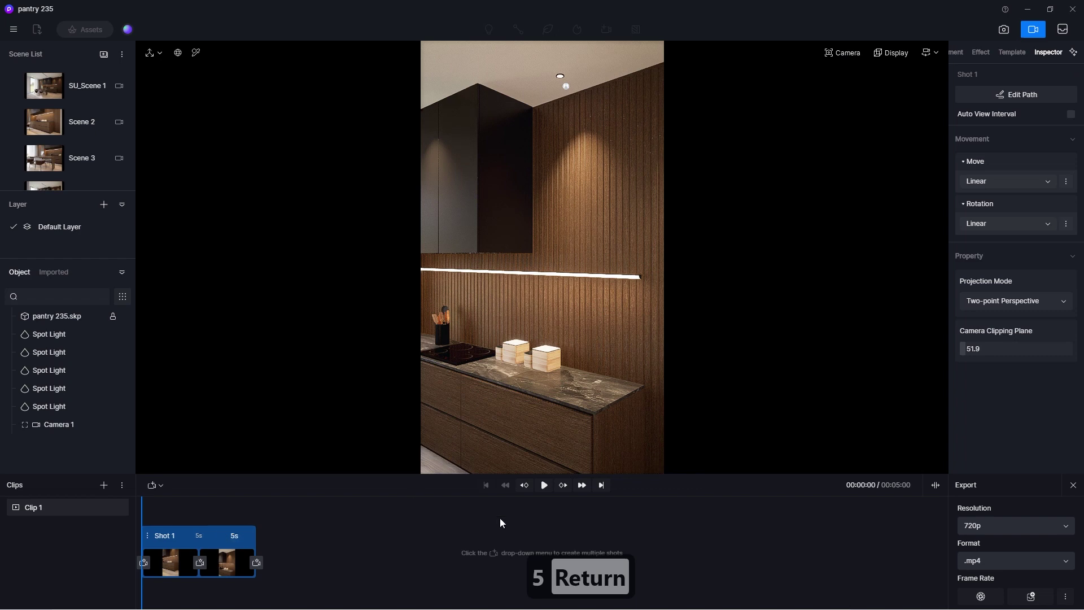
{"action": "left_click", "coordinate": [544, 485]}
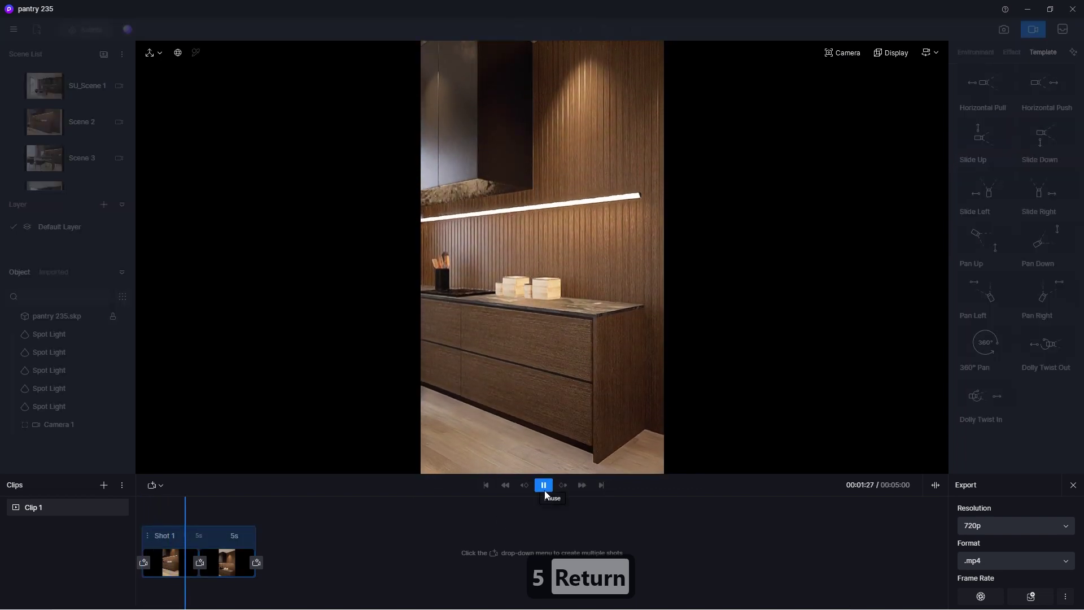
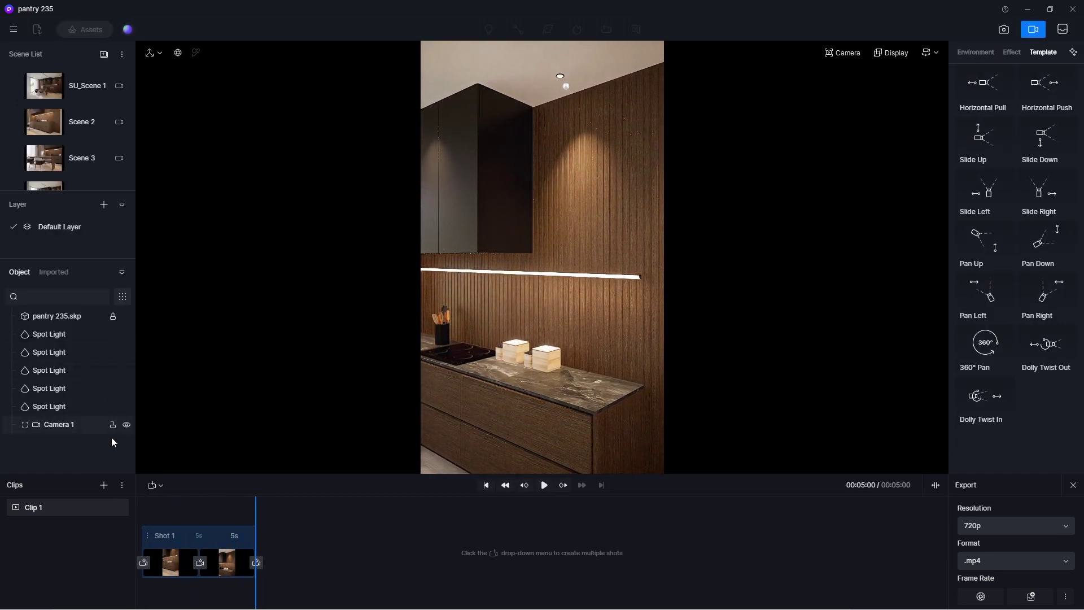
Leave video mode and add a camera from Scene 3's current two-point perspective view with a 9:16 aspect ratio
{"action": "left_click", "coordinate": [1036, 29]}
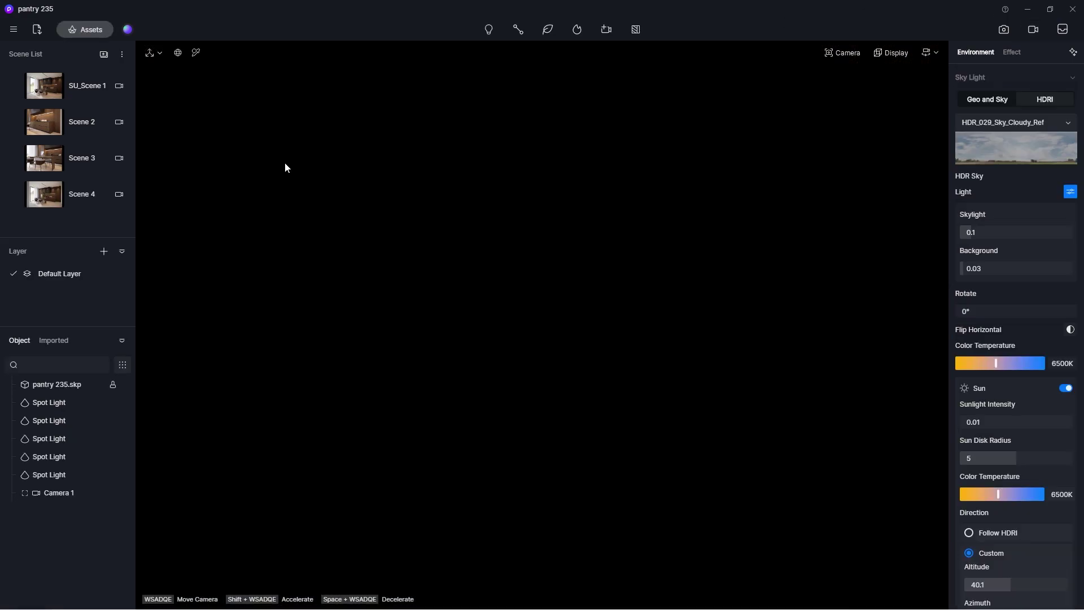
{"action": "left_click", "coordinate": [44, 165]}
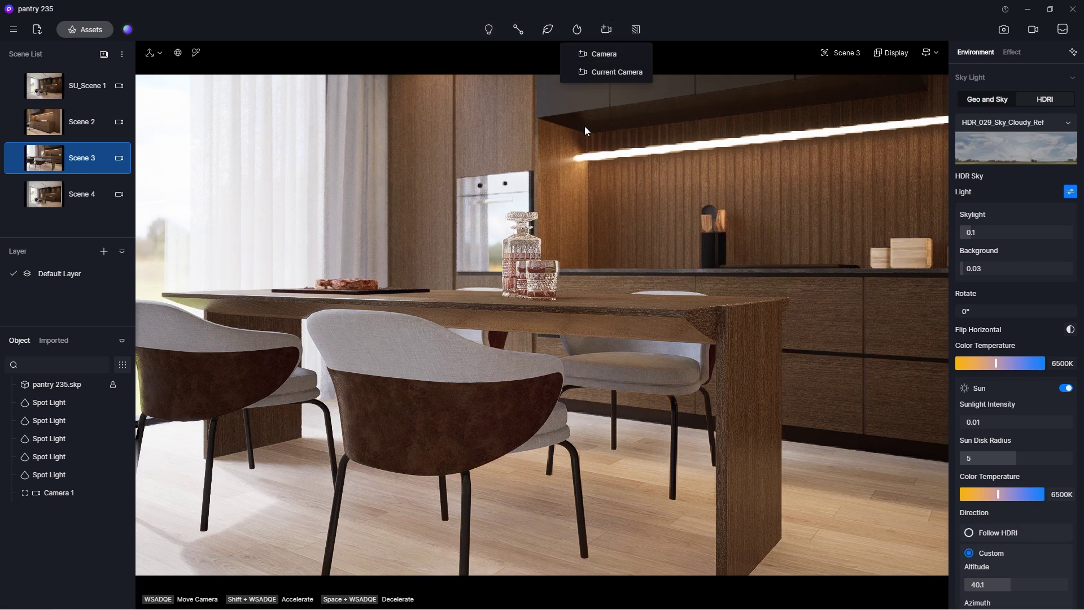
{"action": "left_click", "coordinate": [618, 72]}
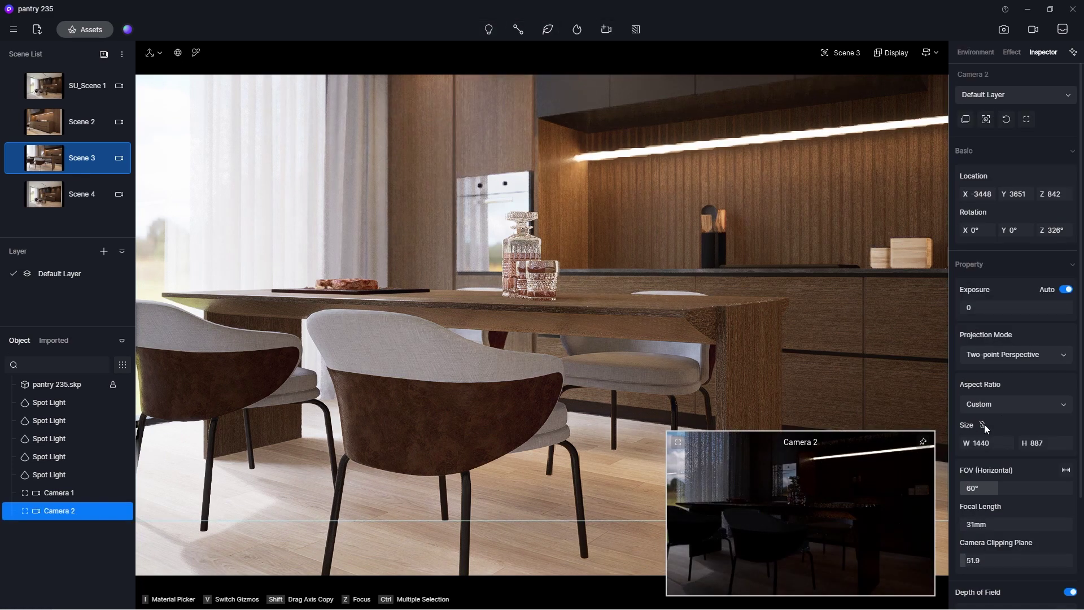
{"action": "left_click", "coordinate": [1029, 355]}
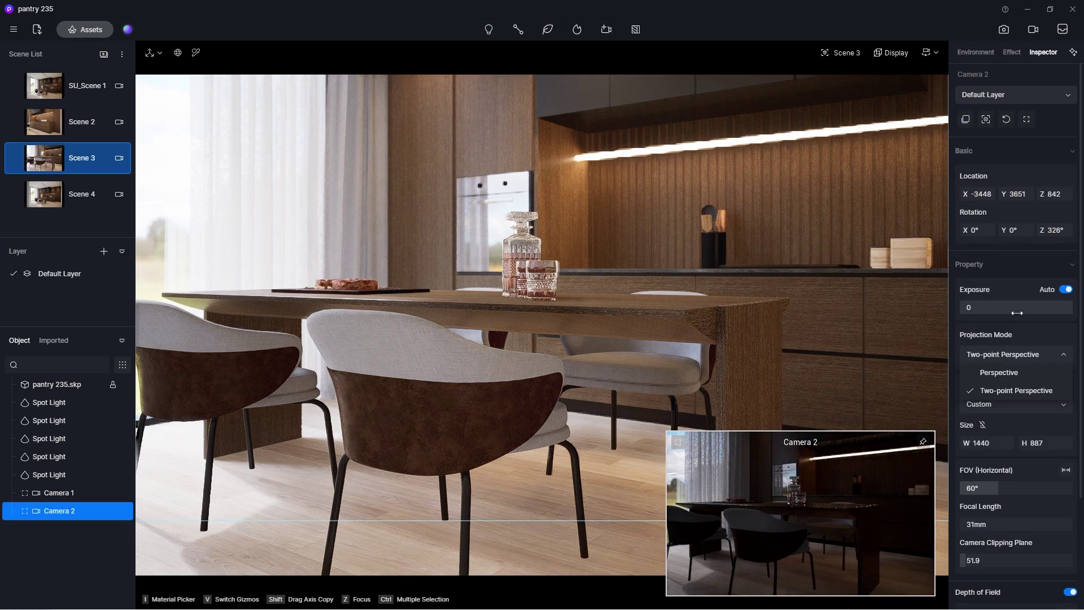
{"action": "left_click", "coordinate": [1018, 421]}
{"action": "left_click", "coordinate": [1055, 405]}
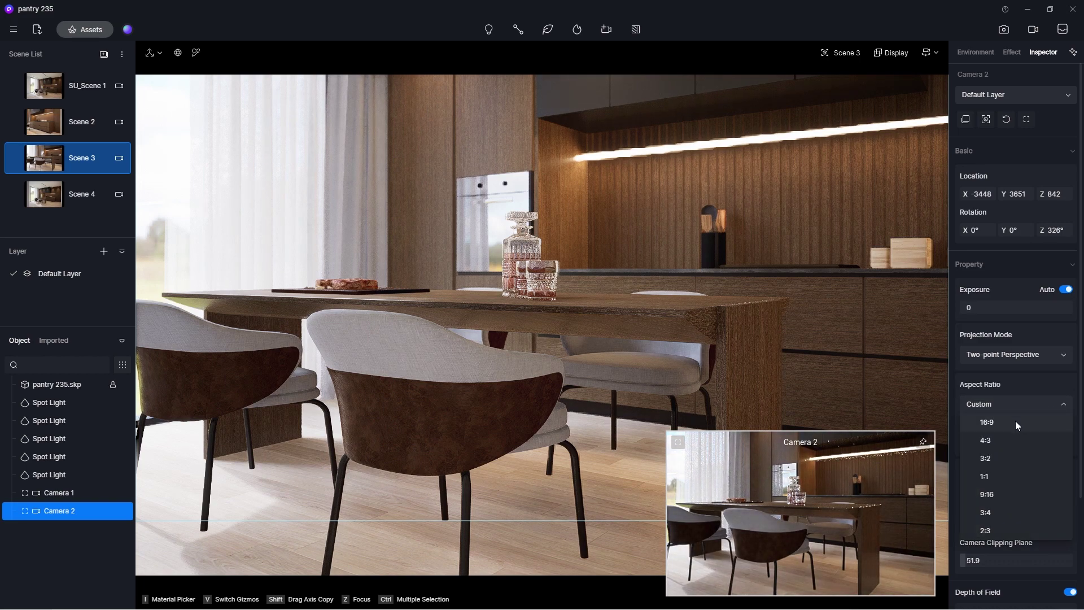
{"action": "left_click", "coordinate": [998, 494]}
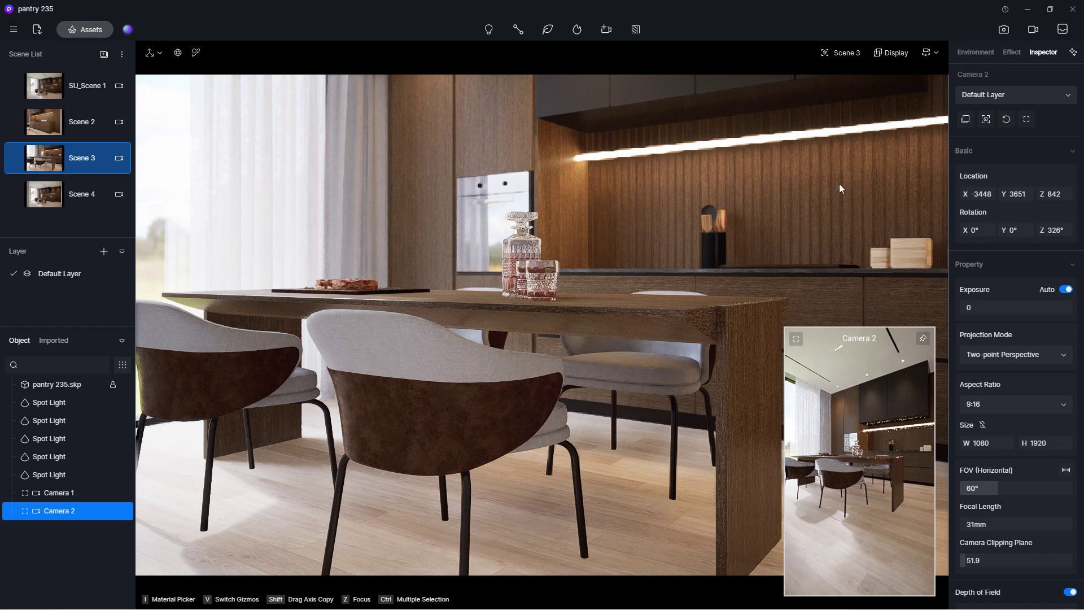
Create Clip 2 in video mode and add Camera 2's view as its first shot
{"action": "left_click", "coordinate": [1030, 28]}
{"action": "left_click", "coordinate": [105, 486]}
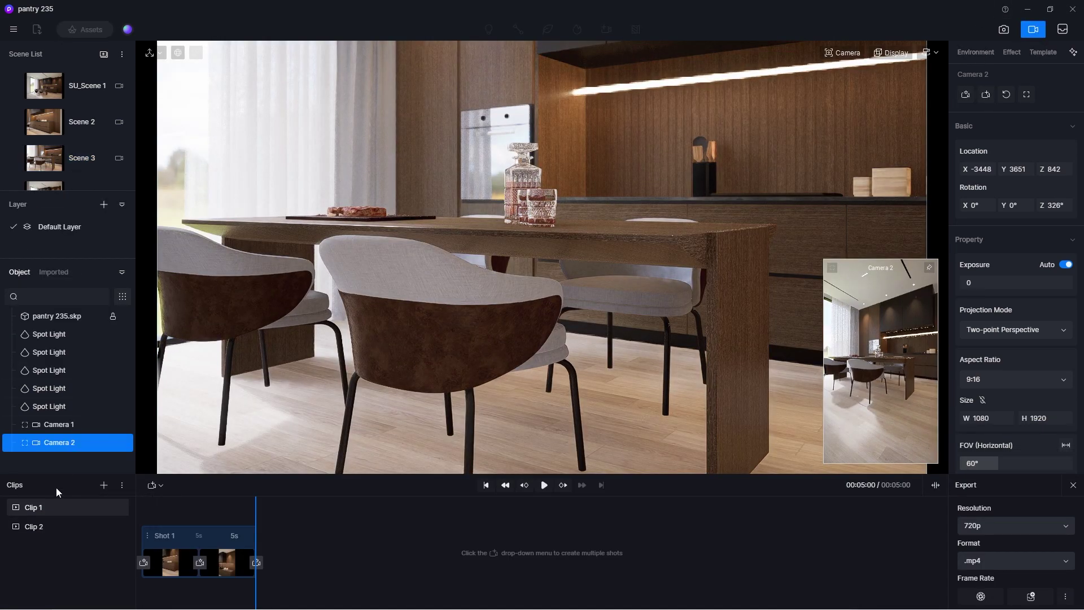
{"action": "left_click", "coordinate": [44, 531]}
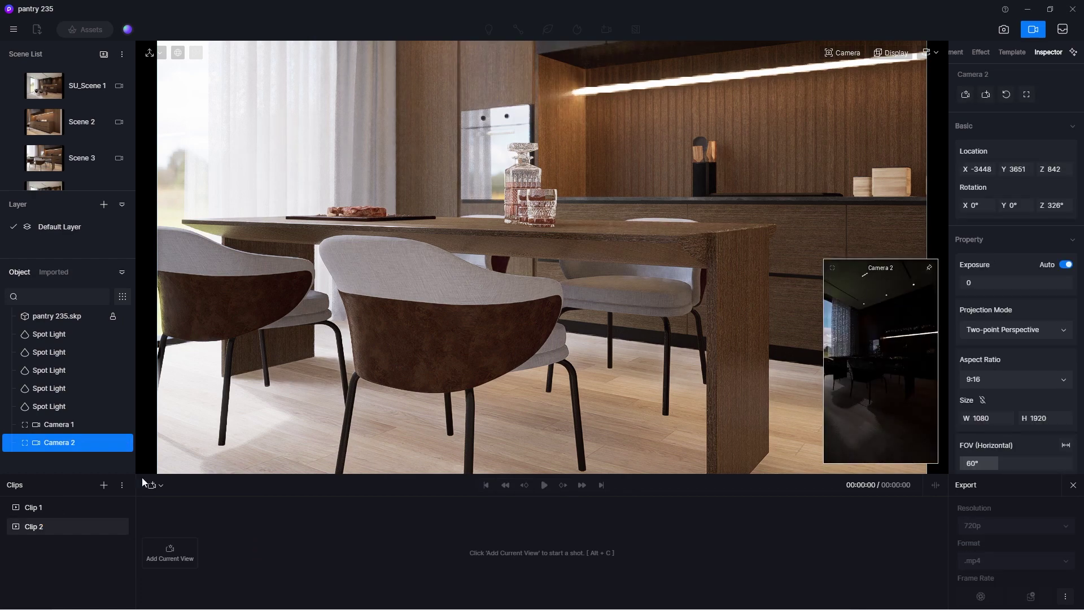
{"action": "left_click", "coordinate": [153, 486]}
{"action": "left_click", "coordinate": [209, 533]}
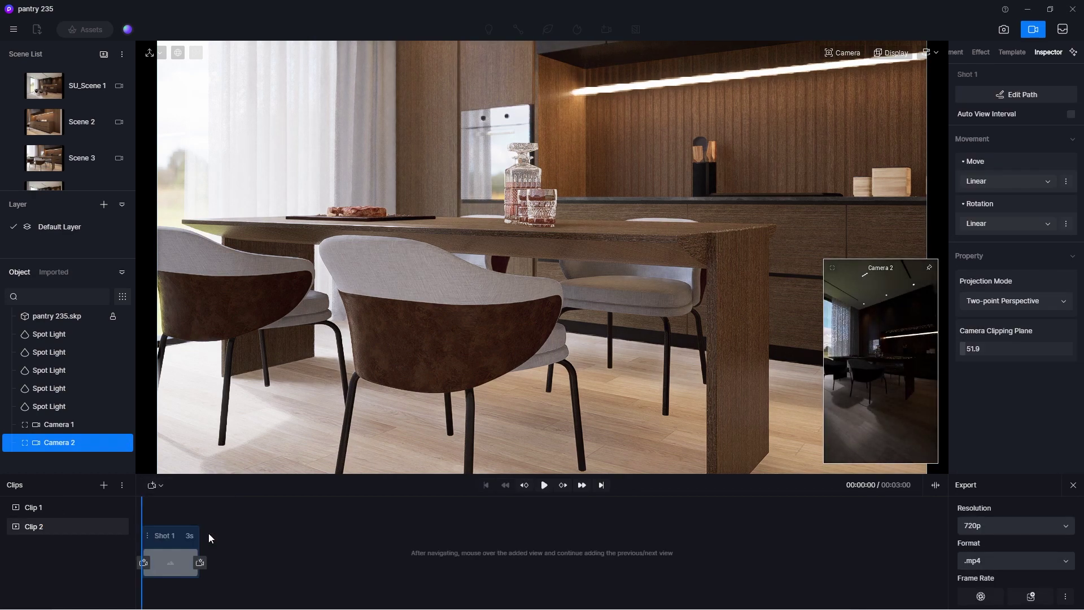
Set the horizontal field of view of Clip 2's dining table view to 35°
{"action": "left_click", "coordinate": [852, 53]}
{"action": "double_click", "coordinate": [839, 130]}
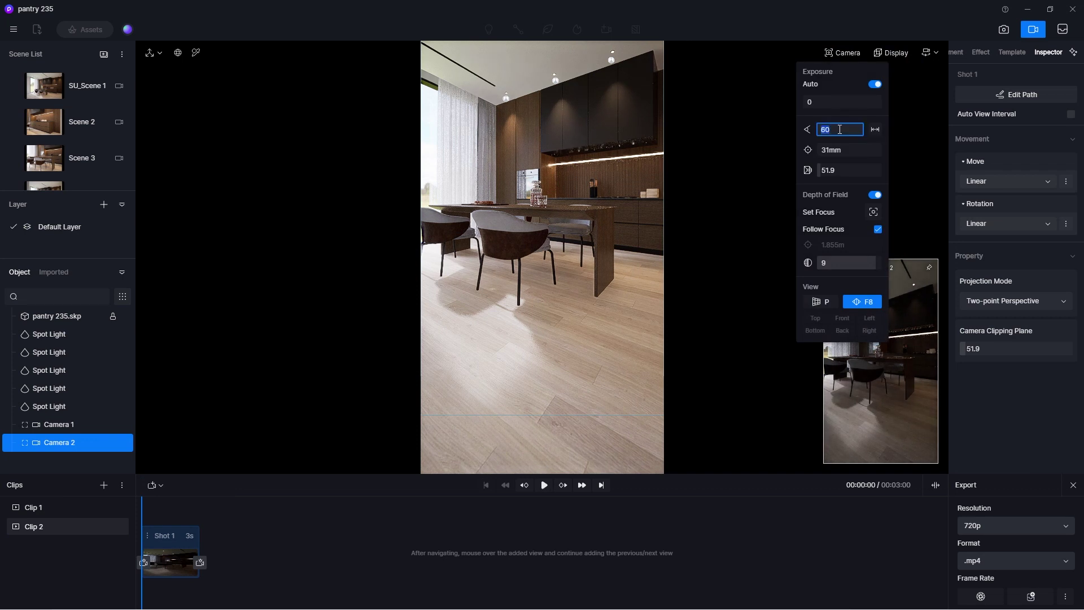
{"action": "type", "text": "35"}
{"action": "key", "text": "Return"}
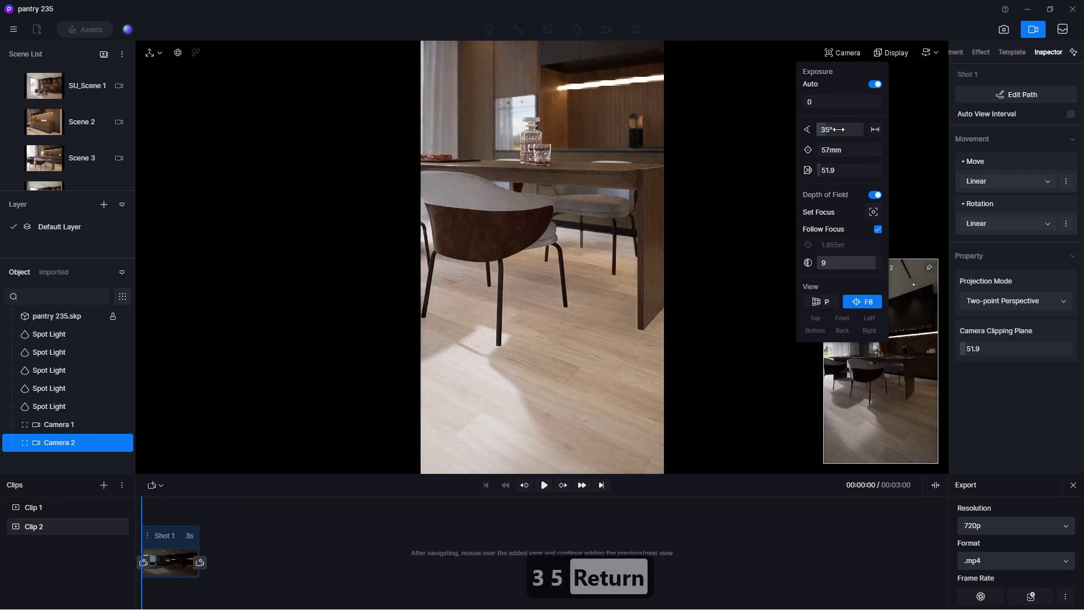
Compare the perspective and two-point perspective views of the dining table and move the camera back slightly in two-point perspective
{"action": "left_click", "coordinate": [819, 301]}
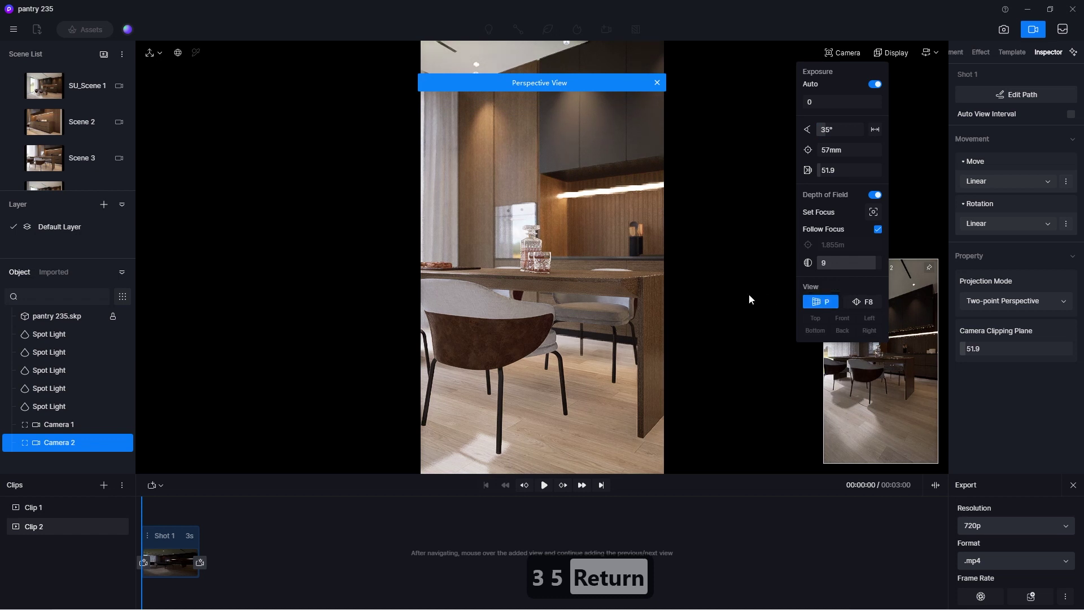
{"action": "left_click", "coordinate": [862, 301]}
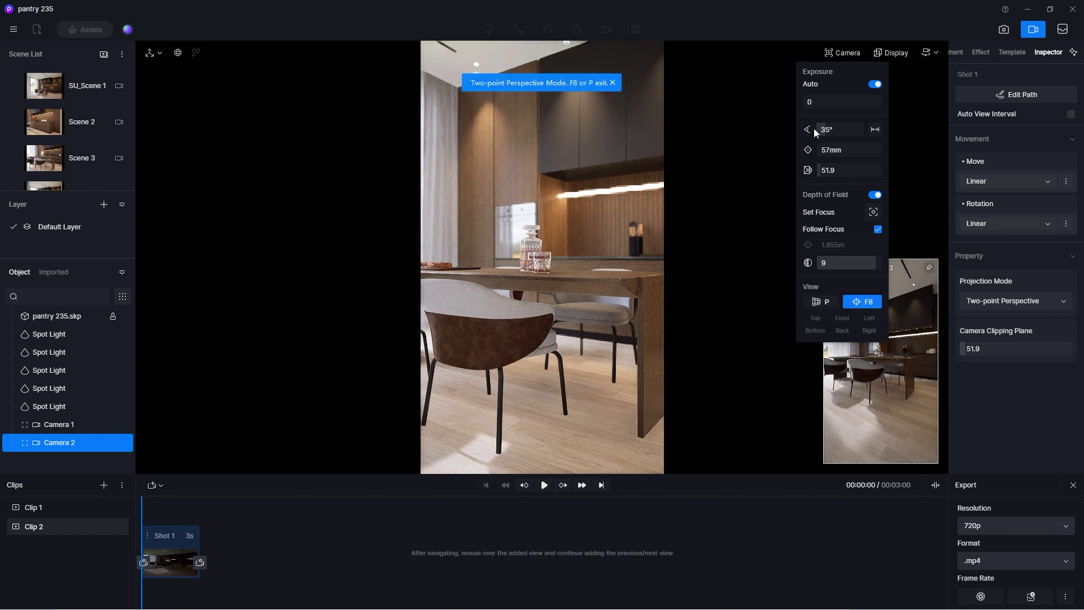
{"action": "key", "text": "s"}
{"action": "key", "text": "s"}
{"action": "key", "text": "s"}
{"action": "key", "text": "s"}
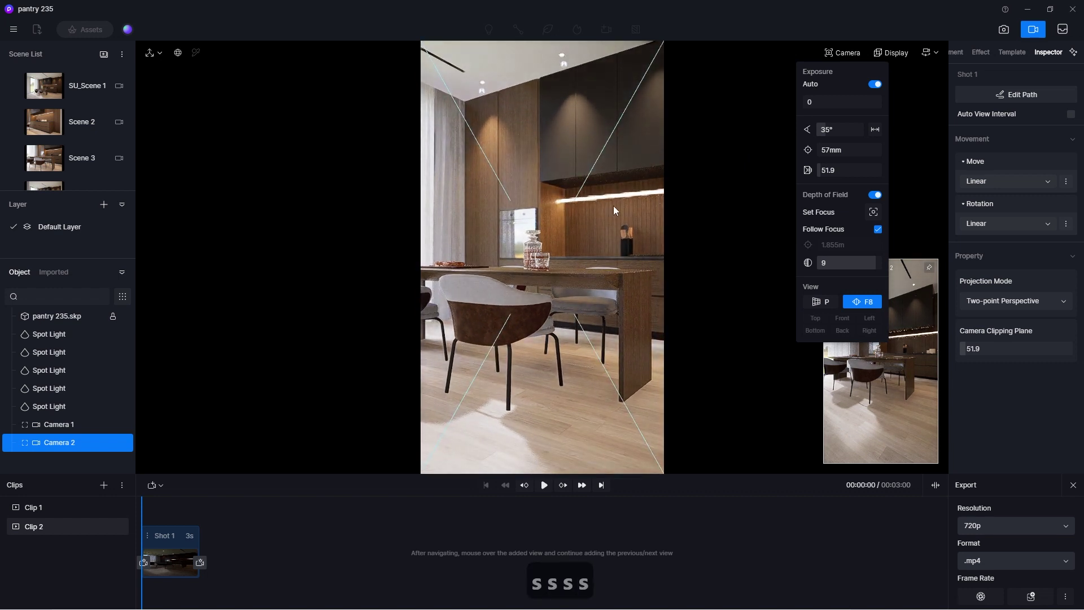
{"action": "mouse_move", "coordinate": [928, 55]}
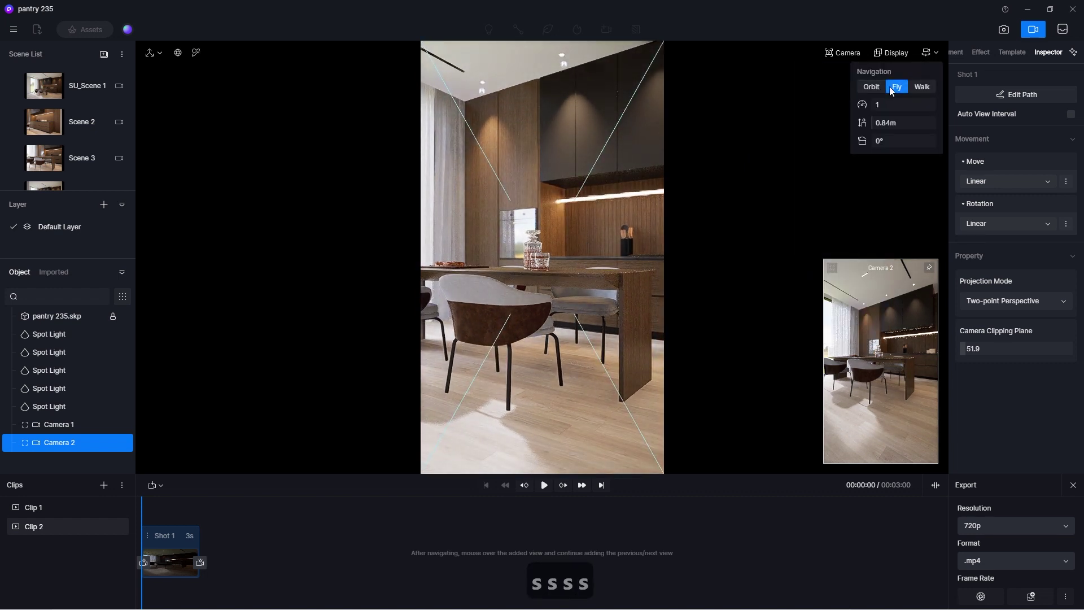
Fly the camera toward the decanter and back again until the front chair and the table's end panel are fully framed
{"action": "key", "text": "w"}
{"action": "key", "text": "w"}
{"action": "key", "text": "w"}
{"action": "key", "text": "w"}
{"action": "key", "text": "w"}
{"action": "key", "text": "w"}
{"action": "key", "text": "w"}
{"action": "key", "text": "w"}
{"action": "key", "text": "w"}
{"action": "key", "text": "w"}
{"action": "key", "text": "w"}
{"action": "key", "text": "w"}
{"action": "key", "text": "w"}
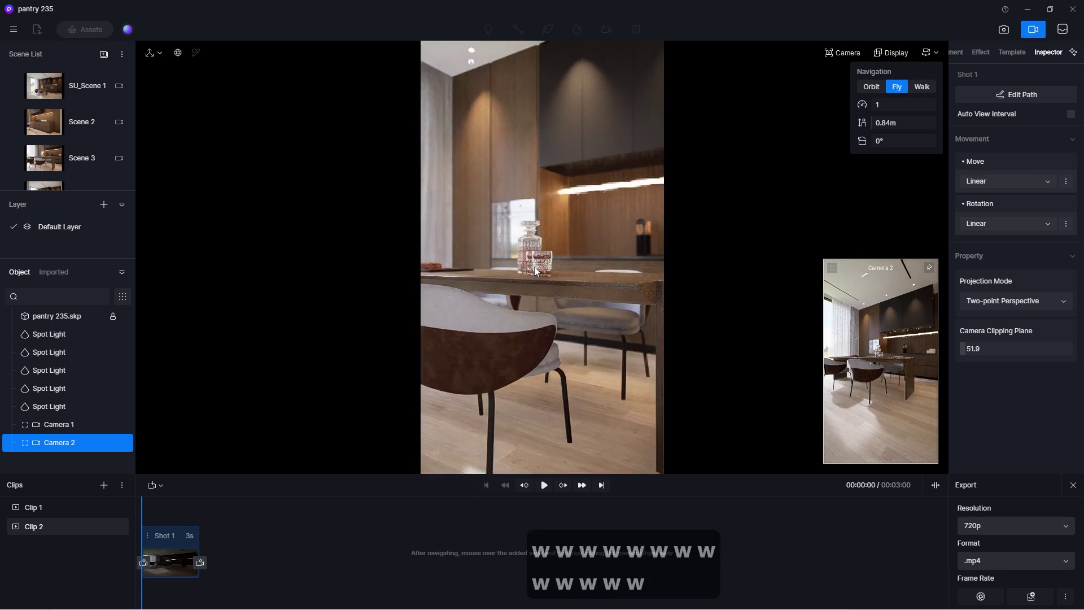
{"action": "key", "text": "s"}
{"action": "key", "text": "s"}
{"action": "key", "text": "s"}
{"action": "key", "text": "s"}
{"action": "key", "text": "s"}
{"action": "key", "text": "s"}
{"action": "key", "text": "s"}
{"action": "key", "text": "s"}
{"action": "key", "text": "s"}
{"action": "key", "text": "s"}
{"action": "key", "text": "s"}
{"action": "key", "text": "s"}
{"action": "key", "text": "s"}
{"action": "key", "text": "s"}
{"action": "key", "text": "s"}
{"action": "key", "text": "s"}
{"action": "key", "text": "s"}
{"action": "key", "text": "s"}
{"action": "key", "text": "s"}
{"action": "key", "text": "s"}
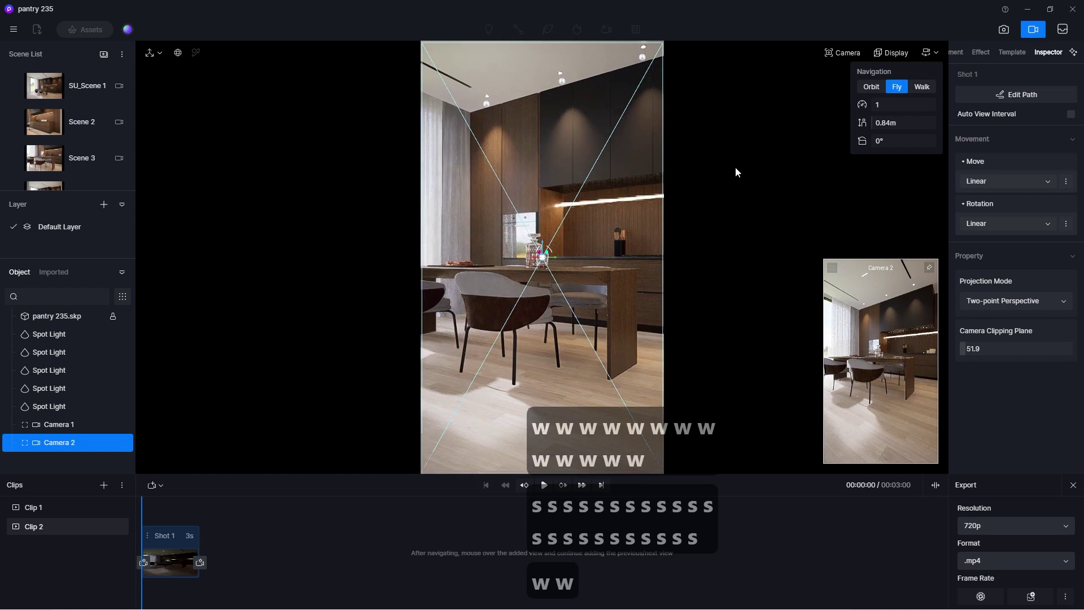
Try a 25° horizontal field of view in two-point perspective, and restore it to 35°
{"action": "left_click", "coordinate": [844, 52]}
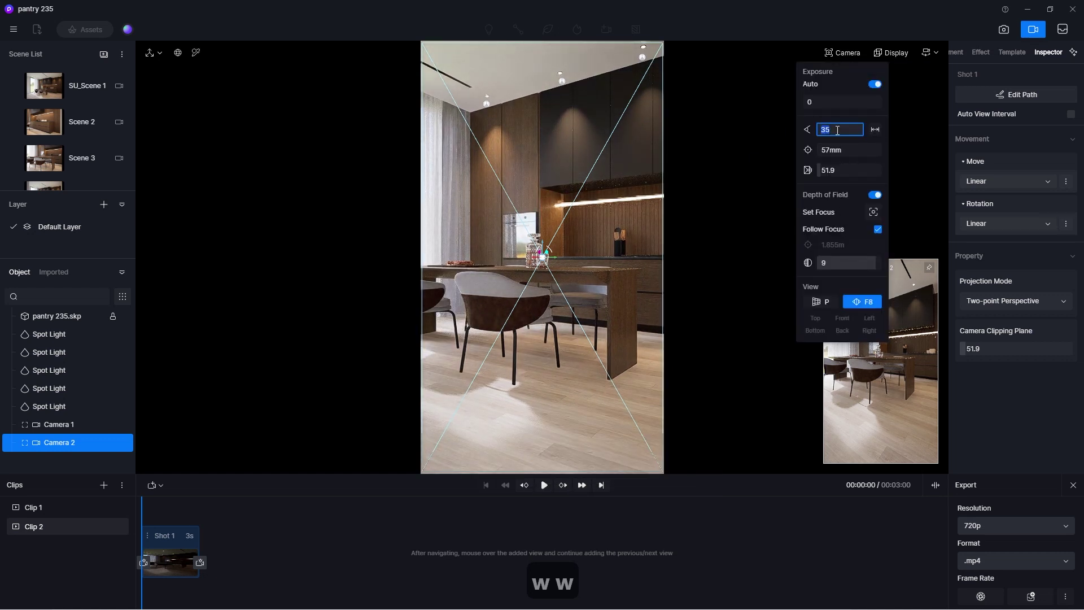
{"action": "type", "text": "25"}
{"action": "key", "text": "Return"}
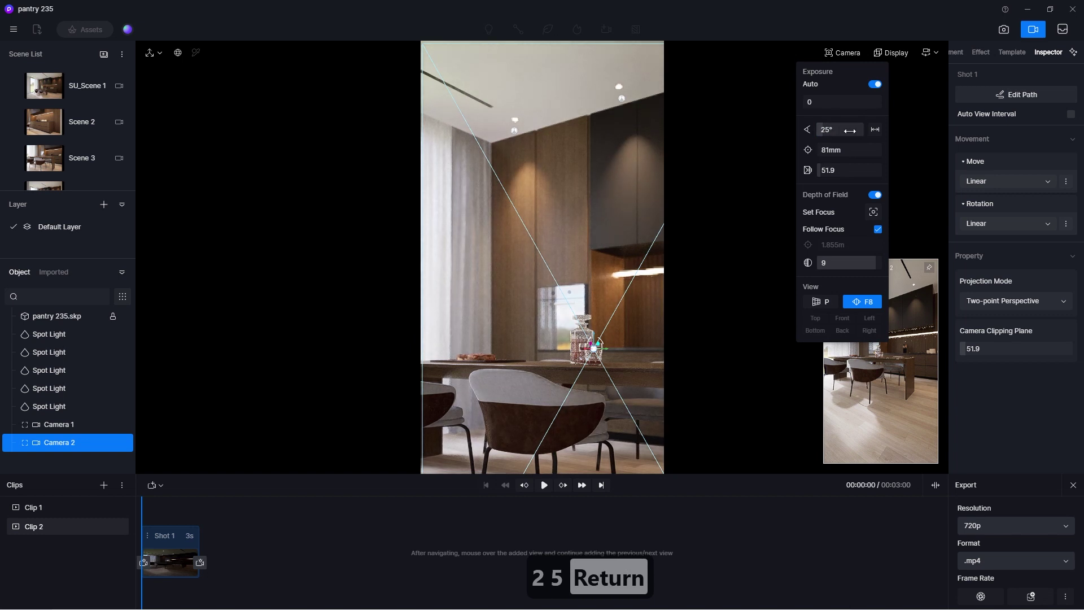
{"action": "type", "text": "35"}
{"action": "key", "text": "Return"}
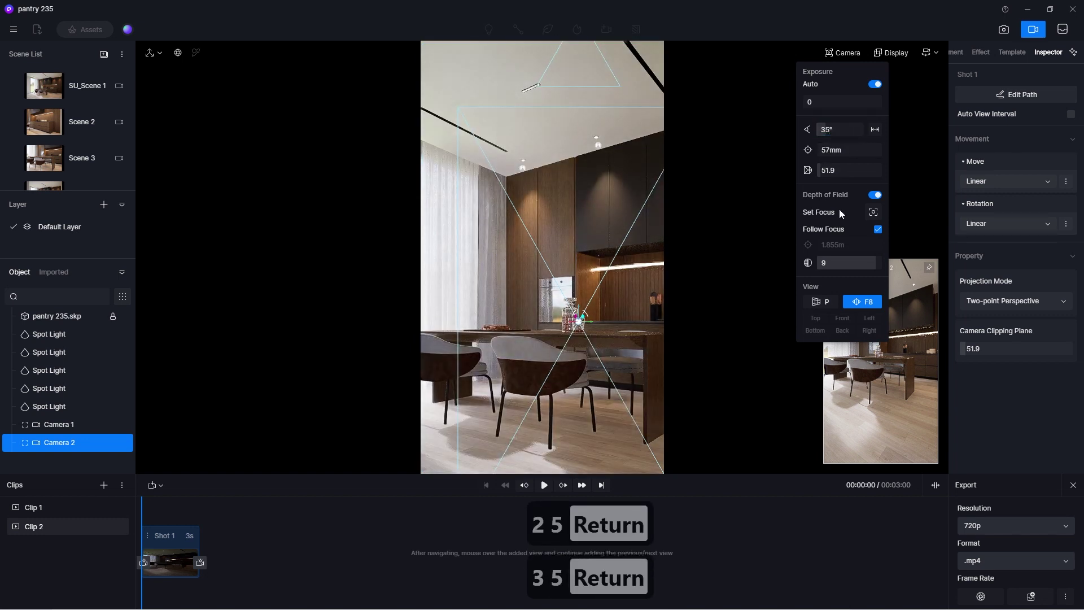
Switch the dining table view to perspective and set its horizontal field of view to 25°
{"action": "left_click", "coordinate": [827, 302]}
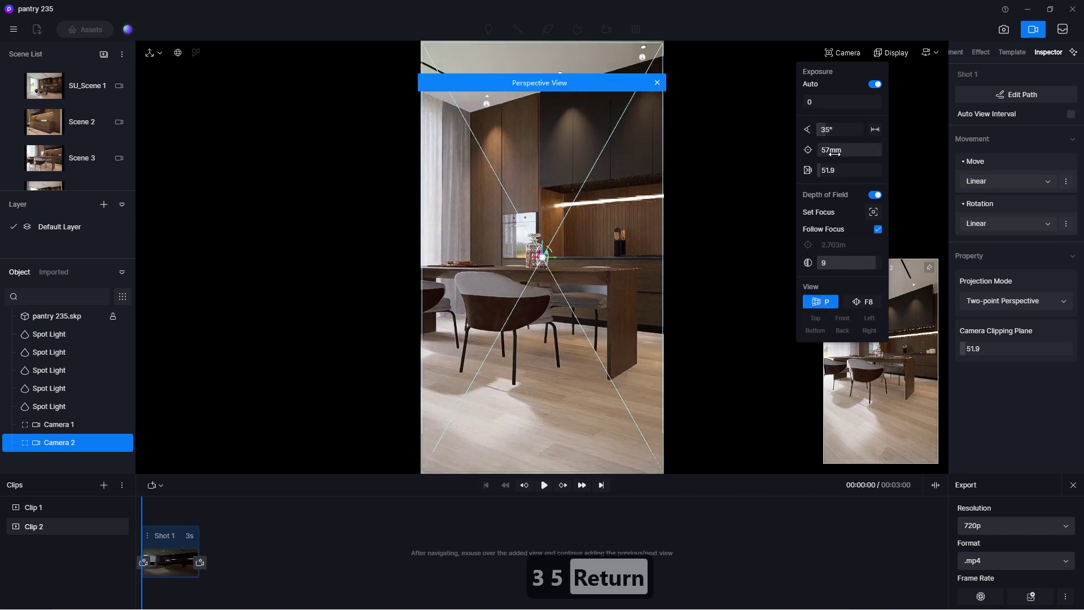
{"action": "type", "text": "25"}
{"action": "key", "text": "Return"}
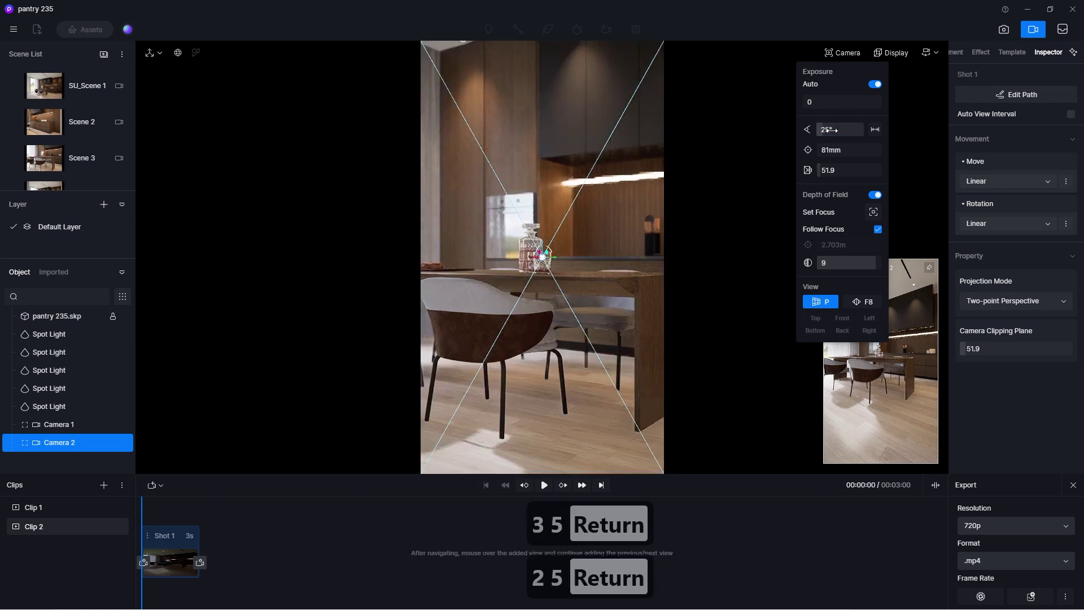
Preview a sideways camera move from the front dining chair past the table's end panel to the kitchen counter and back
{"action": "key", "text": "a"}
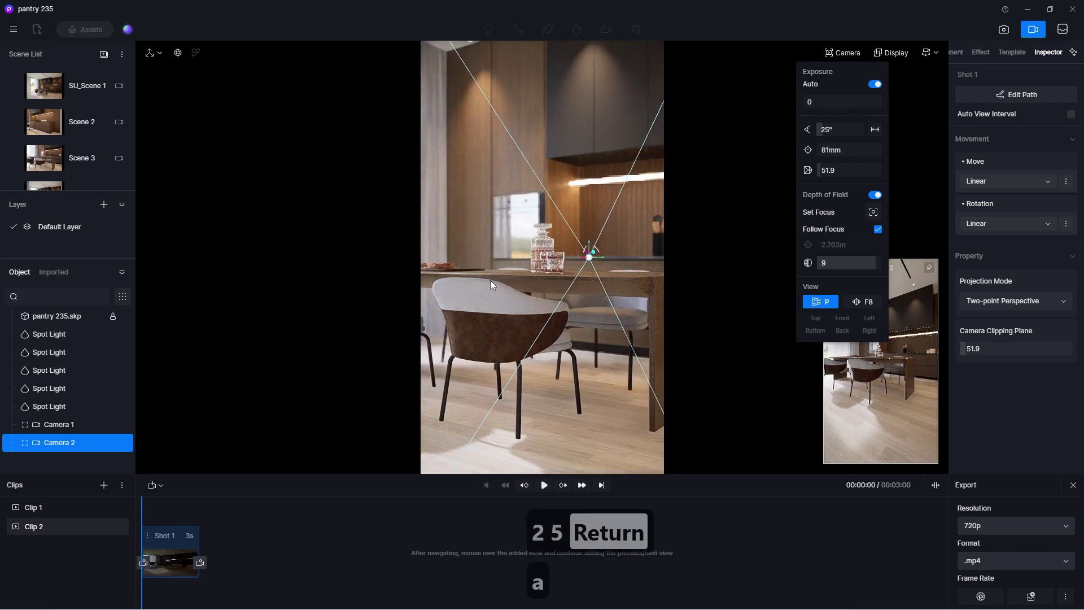
{"action": "key", "text": "d"}
{"action": "key", "text": "d"}
{"action": "key", "text": "d"}
{"action": "key", "text": "d"}
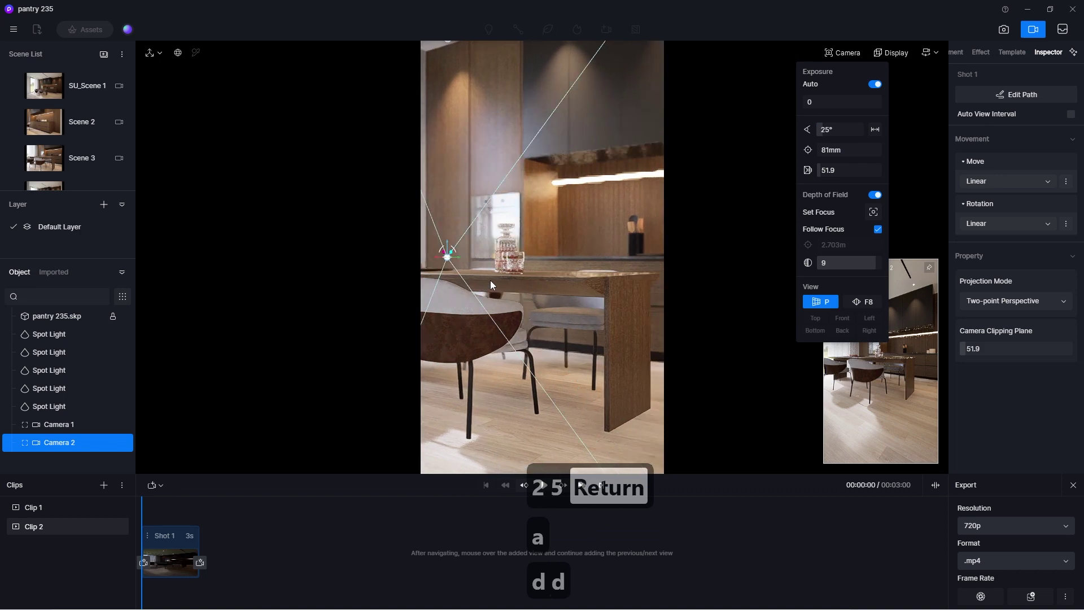
{"action": "key", "text": "d"}
{"action": "key", "text": "a"}
{"action": "key", "text": "a"}
{"action": "key", "text": "a"}
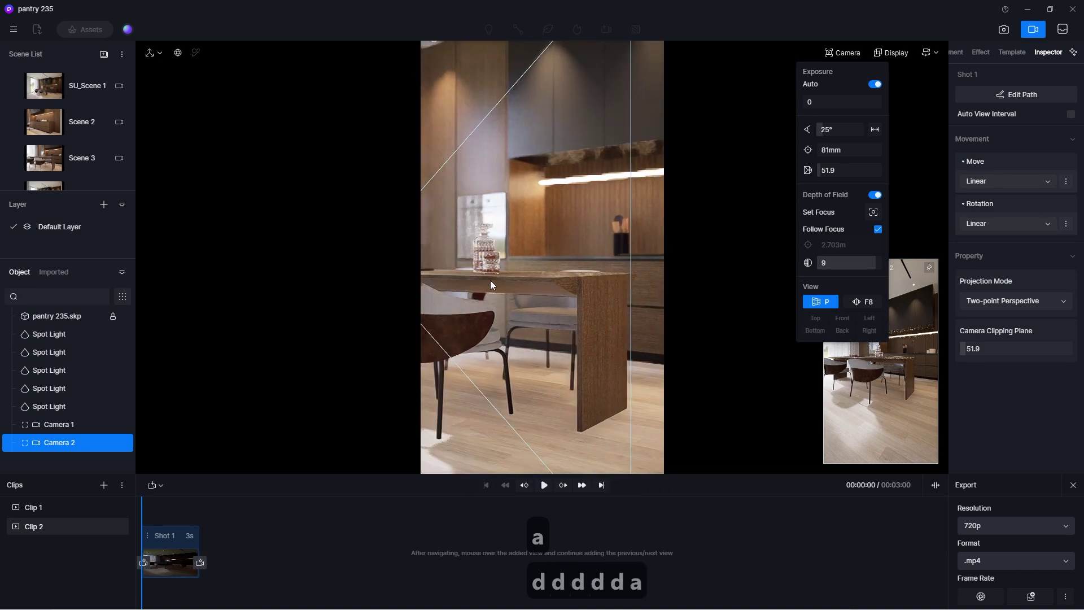
{"action": "key", "text": "a"}
{"action": "key", "text": "e"}
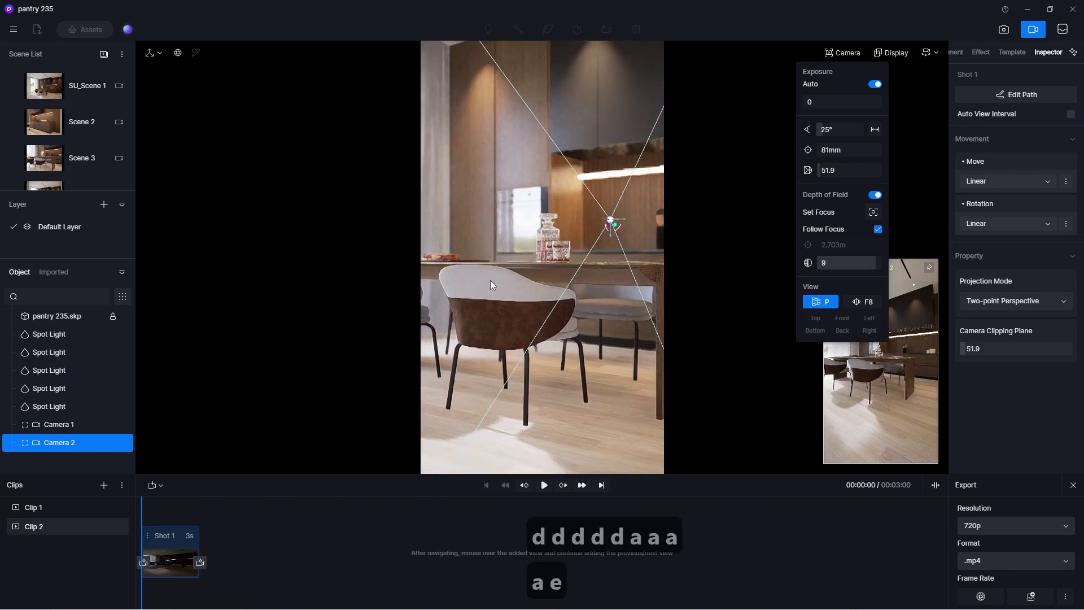
{"action": "key", "text": "w"}
{"action": "key", "text": "d"}
{"action": "key", "text": "d"}
{"action": "key", "text": "d"}
{"action": "key", "text": "d"}
{"action": "key", "text": "d"}
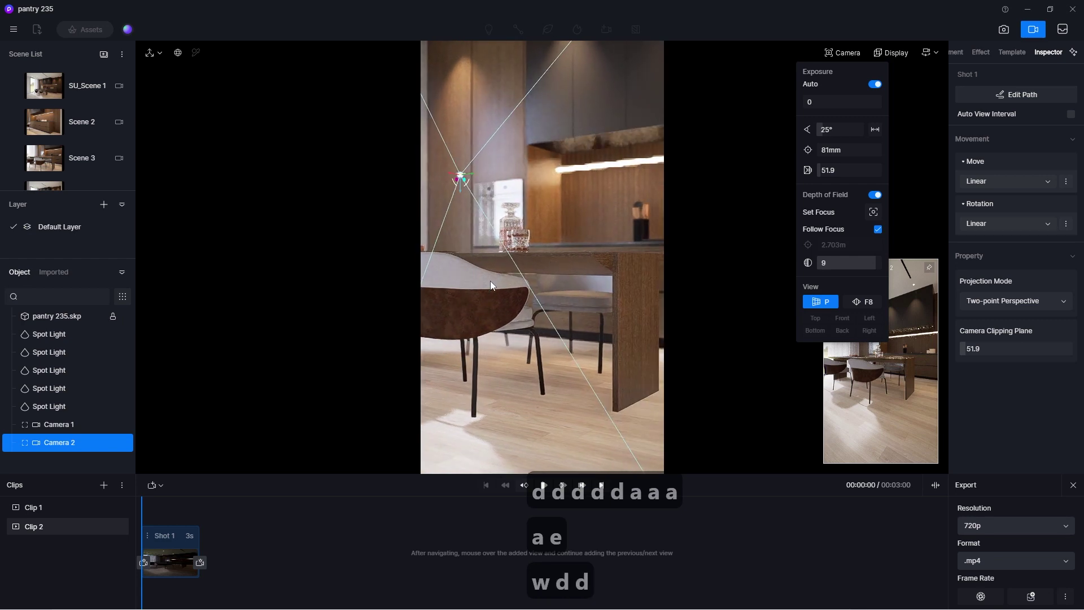
{"action": "key", "text": "d"}
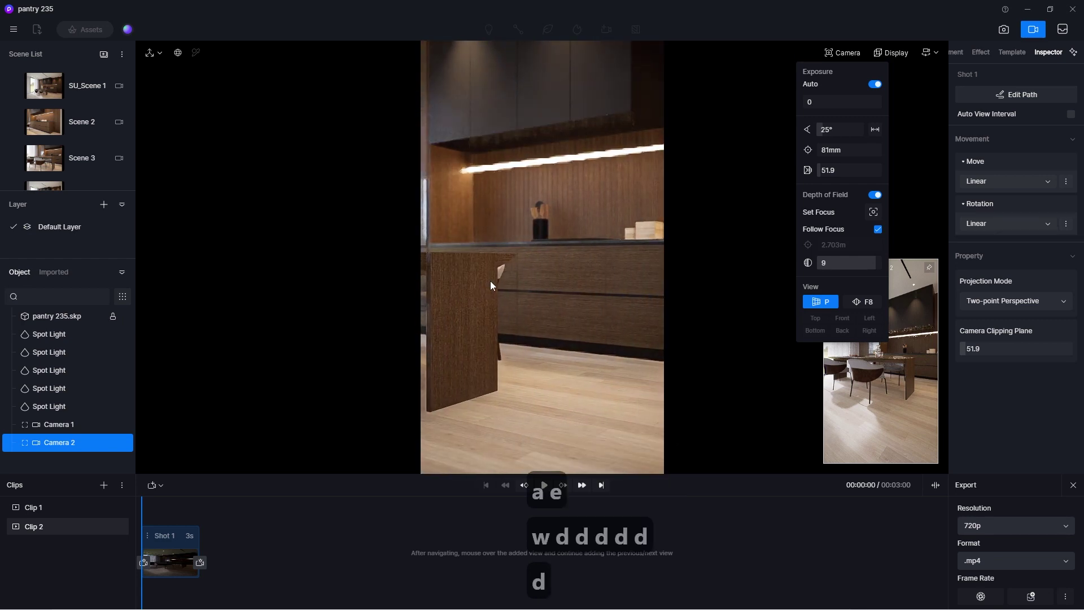
{"action": "key", "text": "a"}
{"action": "key", "text": "a"}
{"action": "key", "text": "a"}
{"action": "key", "text": "a"}
{"action": "key", "text": "a"}
{"action": "key", "text": "a"}
{"action": "key", "text": "a"}
{"action": "key", "text": "a"}
{"action": "key", "text": "a"}
{"action": "key", "text": "a"}
{"action": "key", "text": "a"}
{"action": "key", "text": "a"}
{"action": "key", "text": "a"}
{"action": "key", "text": "a"}
{"action": "key", "text": "a"}
{"action": "key", "text": "a"}
{"action": "key", "text": "a"}
{"action": "key", "text": "a"}
{"action": "key", "text": "a"}
{"action": "key", "text": "a"}
{"action": "key", "text": "a"}
{"action": "key", "text": "a"}
{"action": "key", "text": "a"}
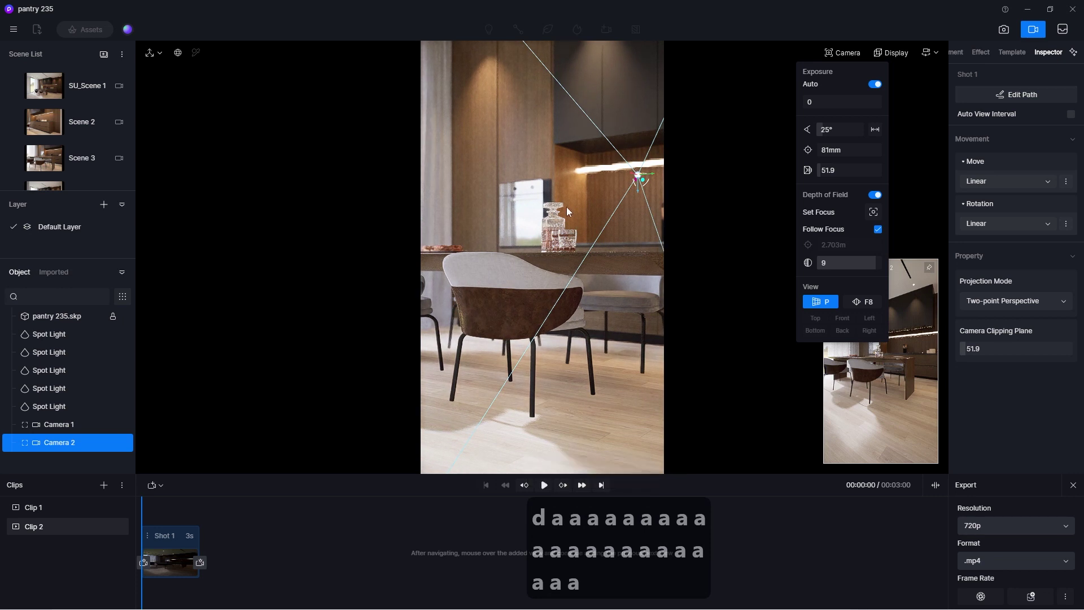
Adjust the camera height so it sits about level with the tabletop and set the horizontal field of view to 35°
{"action": "key", "text": "q"}
{"action": "key", "text": "e"}
{"action": "key", "text": "q"}
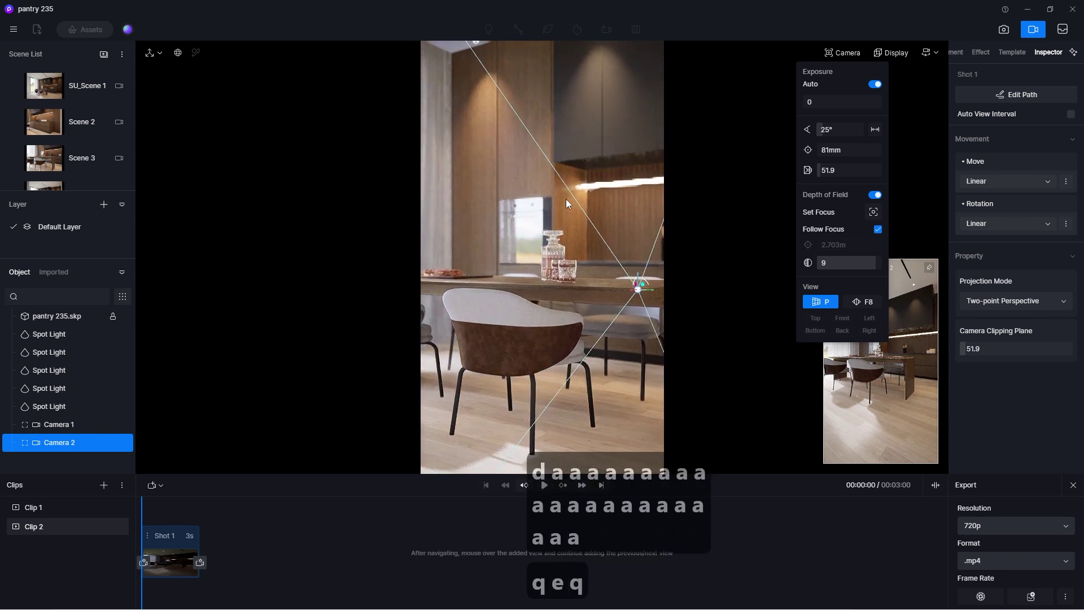
{"action": "key", "text": "e"}
{"action": "key", "text": "q"}
{"action": "key", "text": "e"}
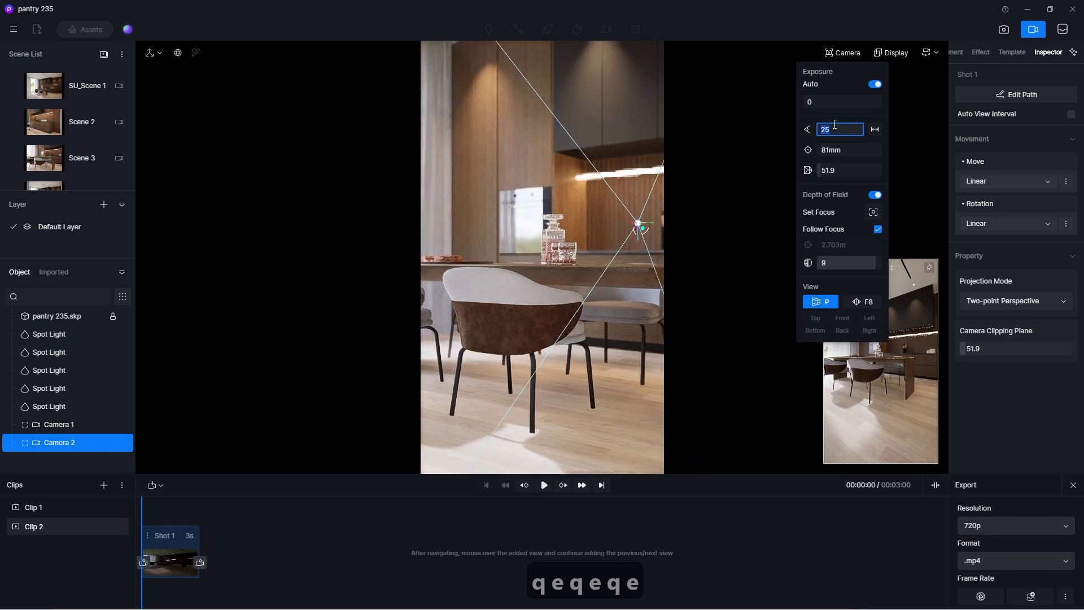
{"action": "type", "text": "35"}
{"action": "key", "text": "Return"}
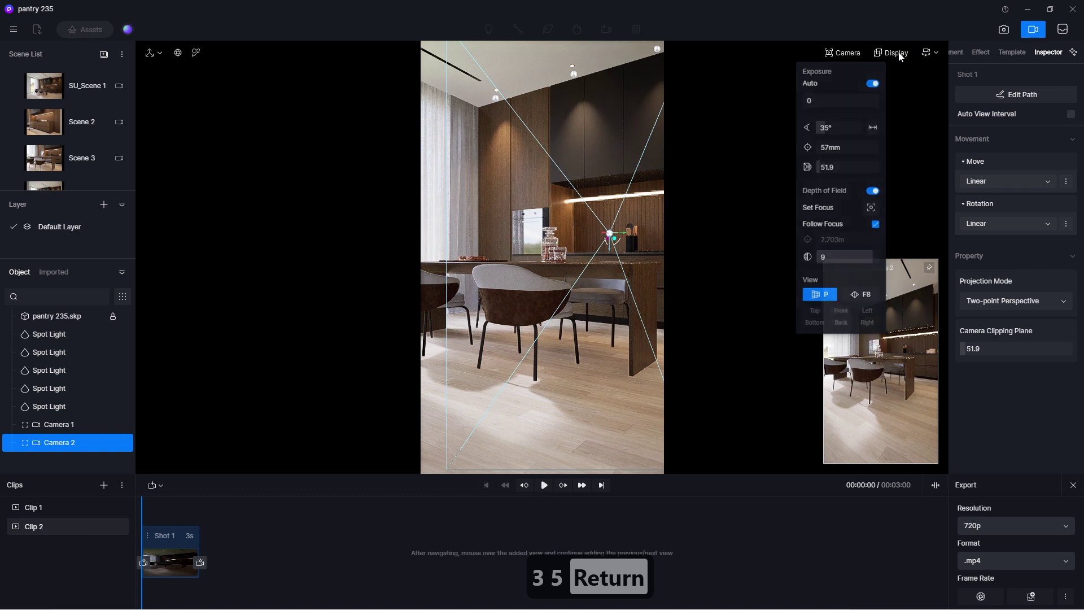
Move the camera closer to the front dining chair, fine-tune its height, and update Shot 1 with this view
{"action": "key", "text": "w"}
{"action": "key", "text": "w"}
{"action": "key", "text": "w"}
{"action": "key", "text": "w"}
{"action": "key", "text": "w"}
{"action": "key", "text": "w"}
{"action": "key", "text": "w"}
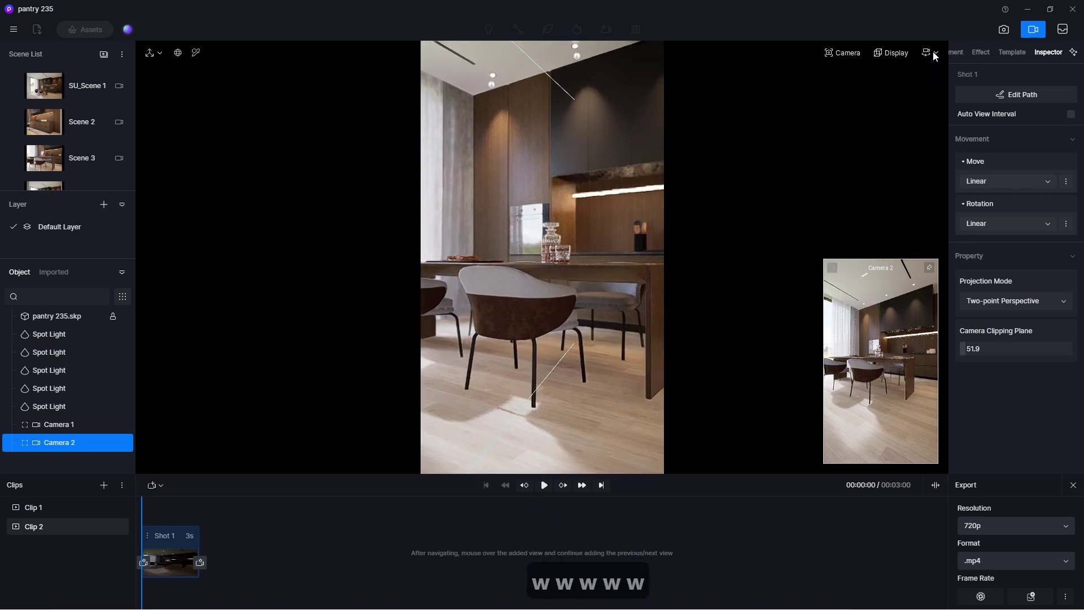
{"action": "key", "text": "s"}
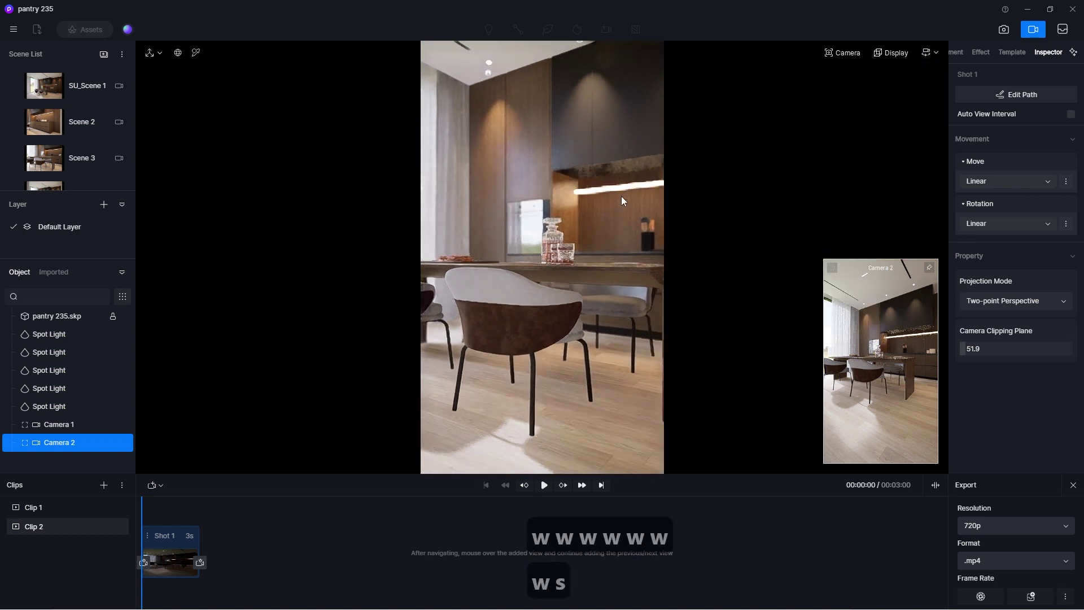
{"action": "key", "text": "q"}
{"action": "key", "text": "e"}
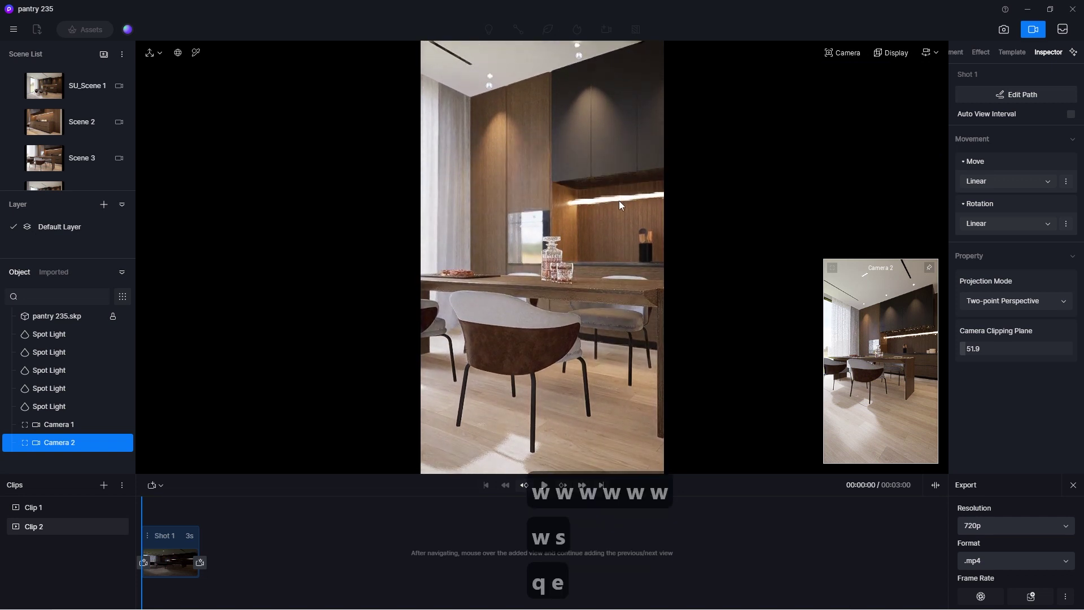
{"action": "key", "text": "e"}
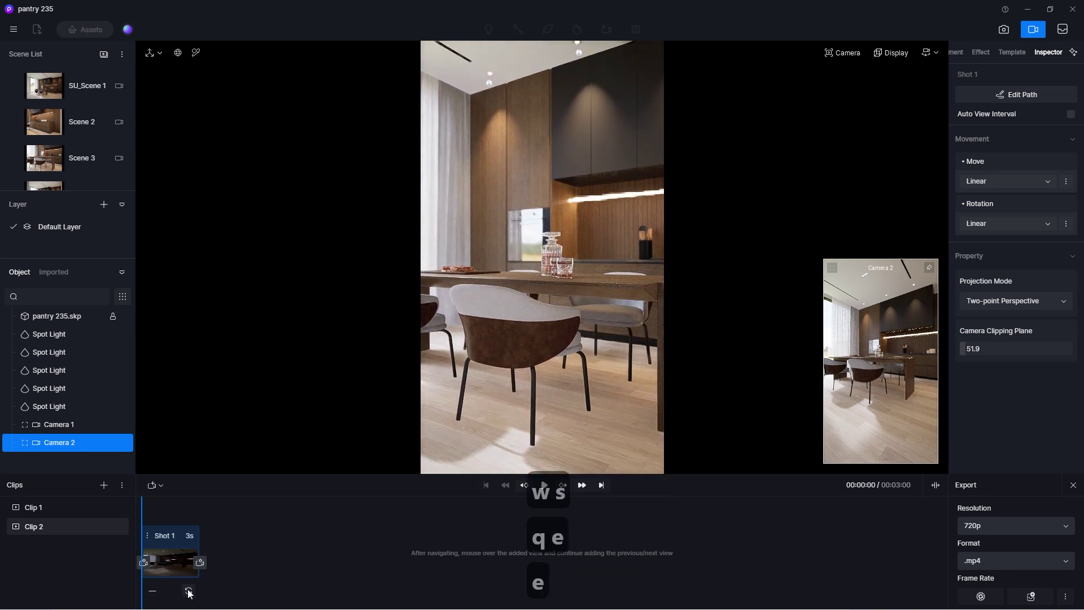
{"action": "left_click", "coordinate": [189, 591]}
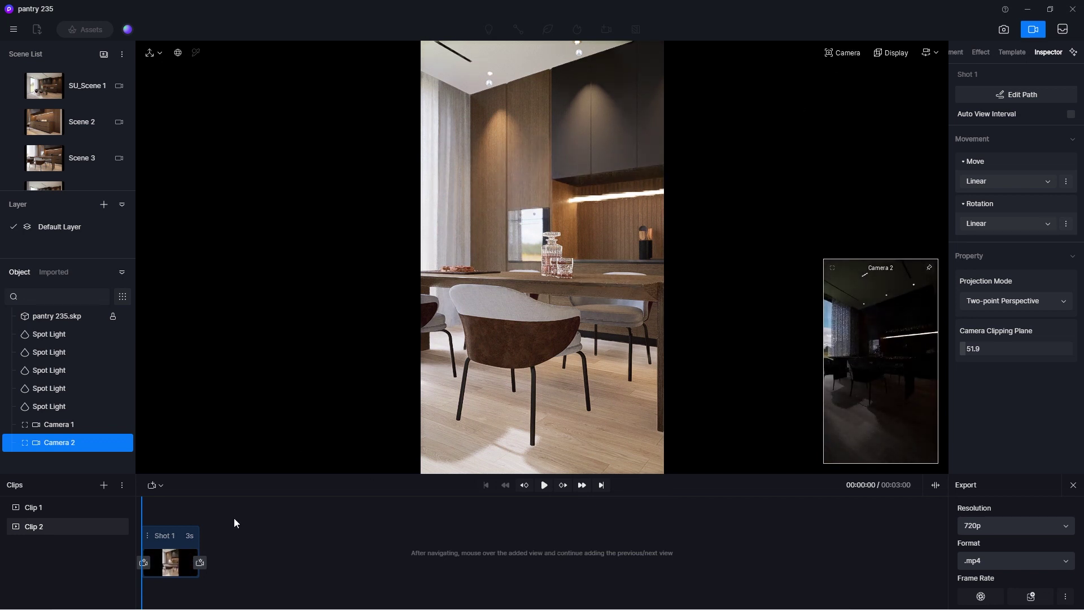
Set the depth of field focus point on the front dining chair and the blur strength to 10
{"action": "left_click", "coordinate": [841, 53]}
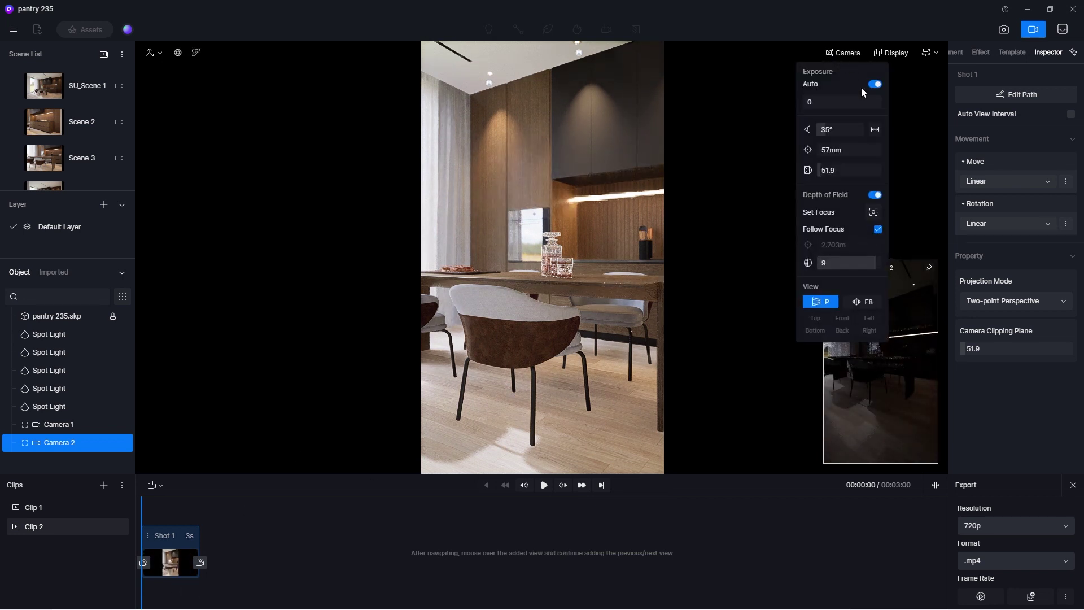
{"action": "left_click", "coordinate": [876, 212]}
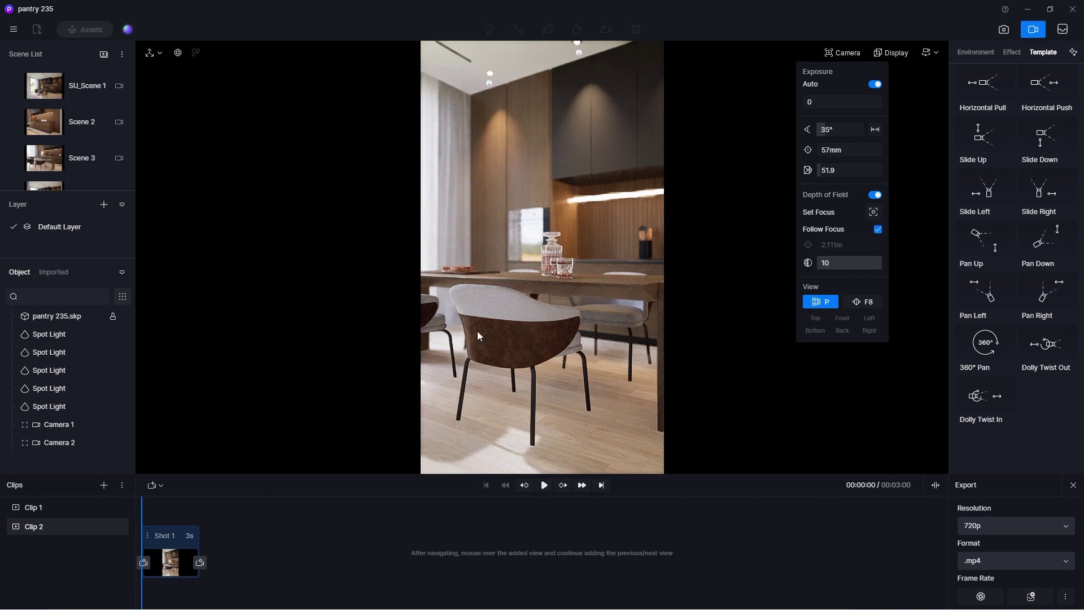
Slide the camera sideways from the front dining chair past the table's end panel to the kitchen counter
{"action": "key", "text": "d"}
{"action": "key", "text": "d"}
{"action": "key", "text": "d"}
{"action": "key", "text": "d"}
{"action": "key", "text": "d"}
{"action": "key", "text": "d"}
{"action": "key", "text": "d"}
{"action": "key", "text": "d"}
{"action": "key", "text": "d"}
{"action": "key", "text": "d"}
{"action": "key", "text": "d"}
{"action": "key", "text": "d"}
{"action": "key", "text": "d"}
{"action": "key", "text": "d"}
{"action": "key", "text": "d"}
{"action": "key", "text": "d"}
{"action": "key", "text": "d"}
{"action": "key", "text": "d"}
{"action": "key", "text": "d"}
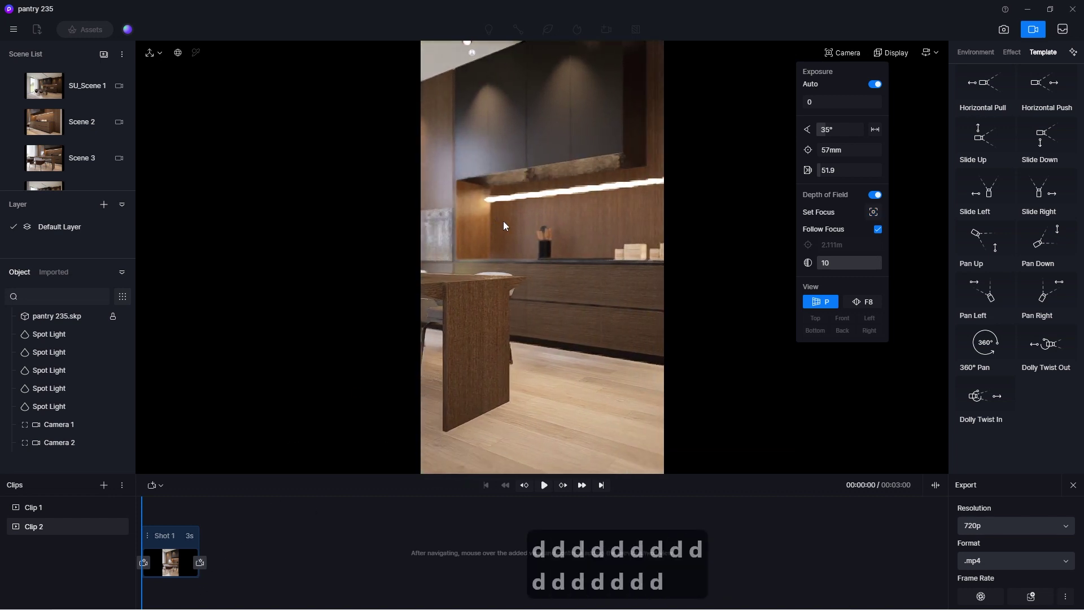
{"action": "key", "text": "d"}
{"action": "key", "text": "d"}
Fine-tune the camera's sideways position until the table's end panel partly frames the kitchen counter and wooden boxes
{"action": "key", "text": "a"}
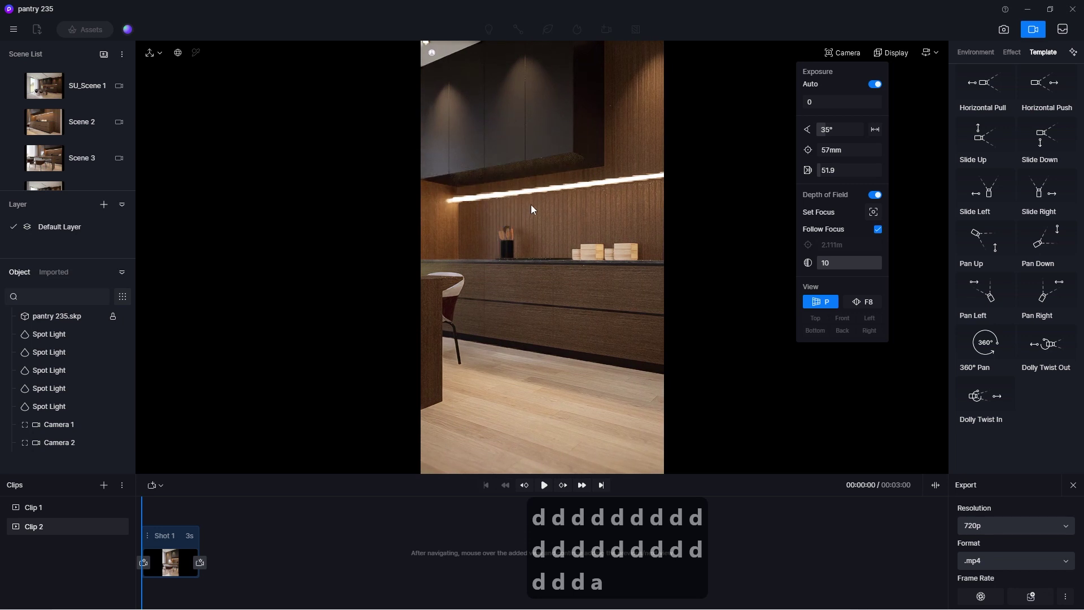
{"action": "key", "text": "a"}
{"action": "key", "text": "a"}
{"action": "key", "text": "a"}
{"action": "key", "text": "a"}
{"action": "key", "text": "d"}
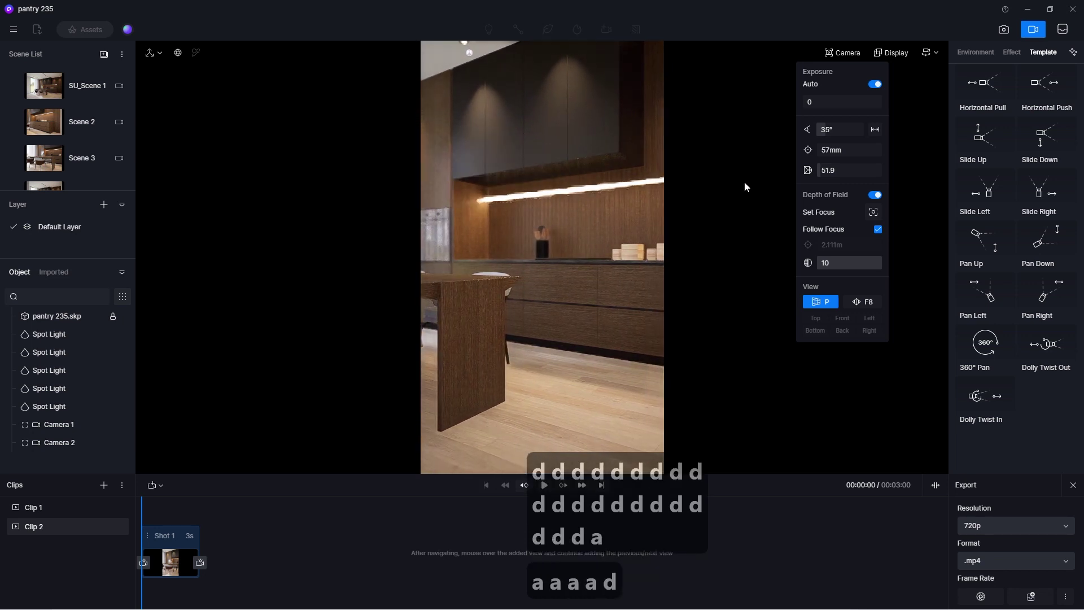
{"action": "left_click", "coordinate": [598, 226]}
{"action": "key", "text": "d"}
{"action": "key", "text": "d"}
{"action": "key", "text": "d"}
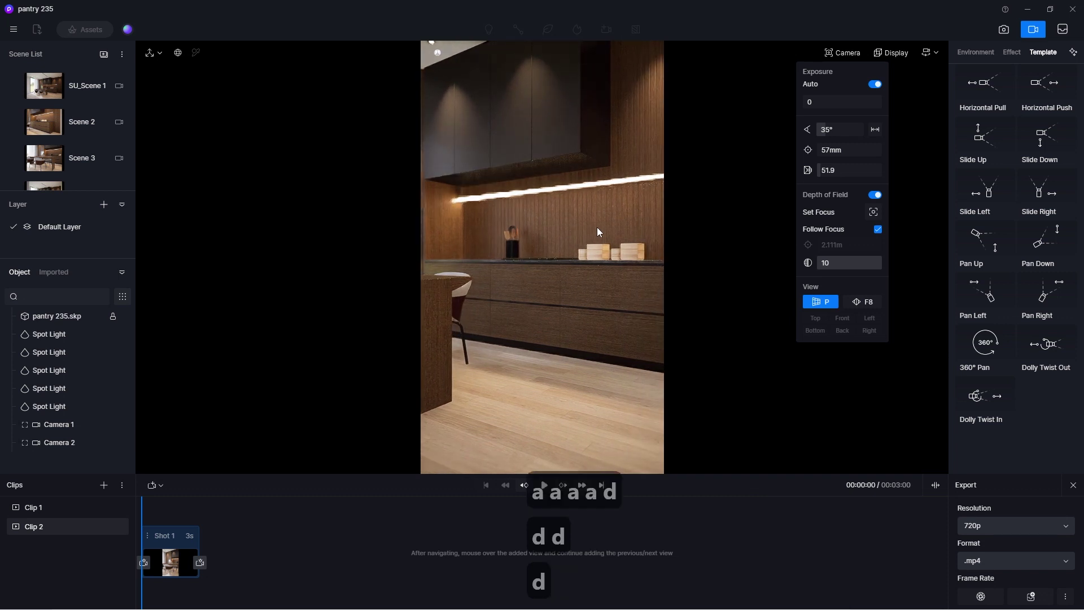
{"action": "key", "text": "a"}
{"action": "key", "text": "d"}
{"action": "key", "text": "d"}
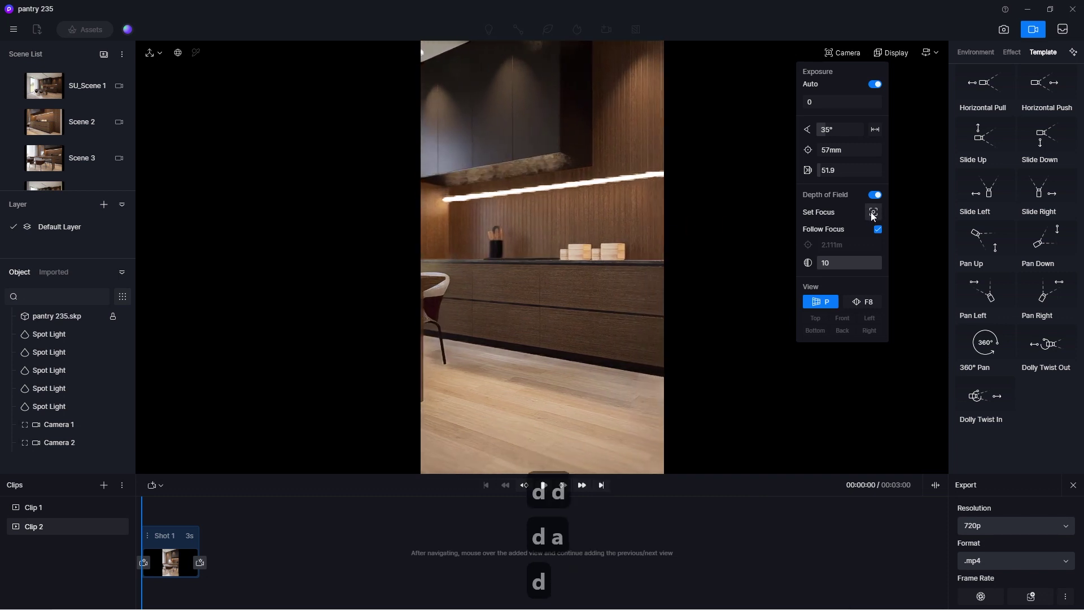
{"action": "key", "text": "a"}
{"action": "key", "text": "a"}
{"action": "key", "text": "a"}
{"action": "key", "text": "a"}
{"action": "key", "text": "a"}
{"action": "key", "text": "a"}
{"action": "key", "text": "a"}
{"action": "key", "text": "a"}
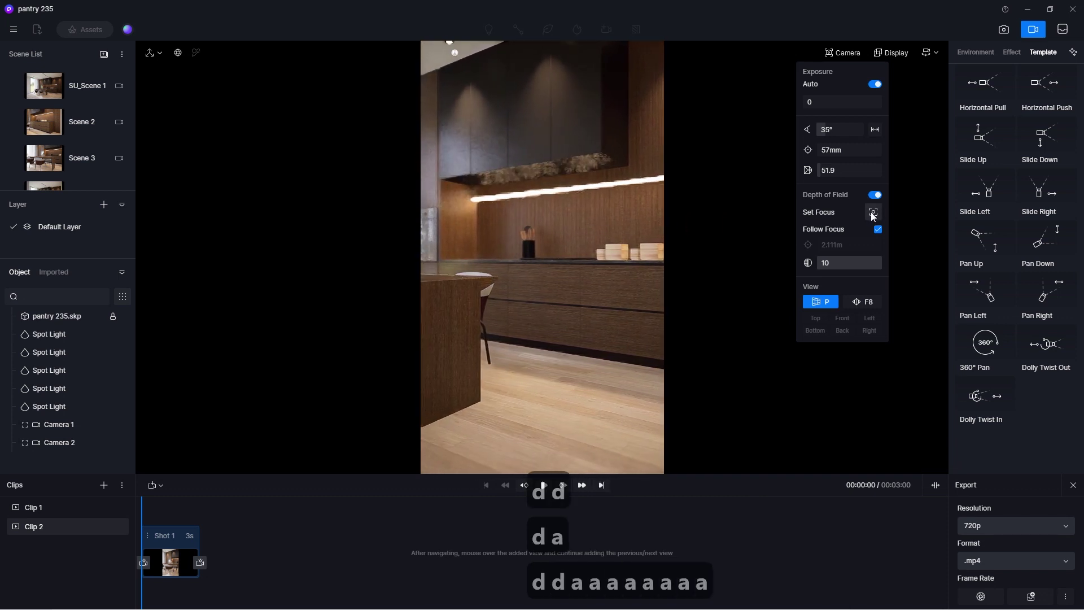
{"action": "key", "text": "d"}
{"action": "key", "text": "a"}
{"action": "key", "text": "a"}
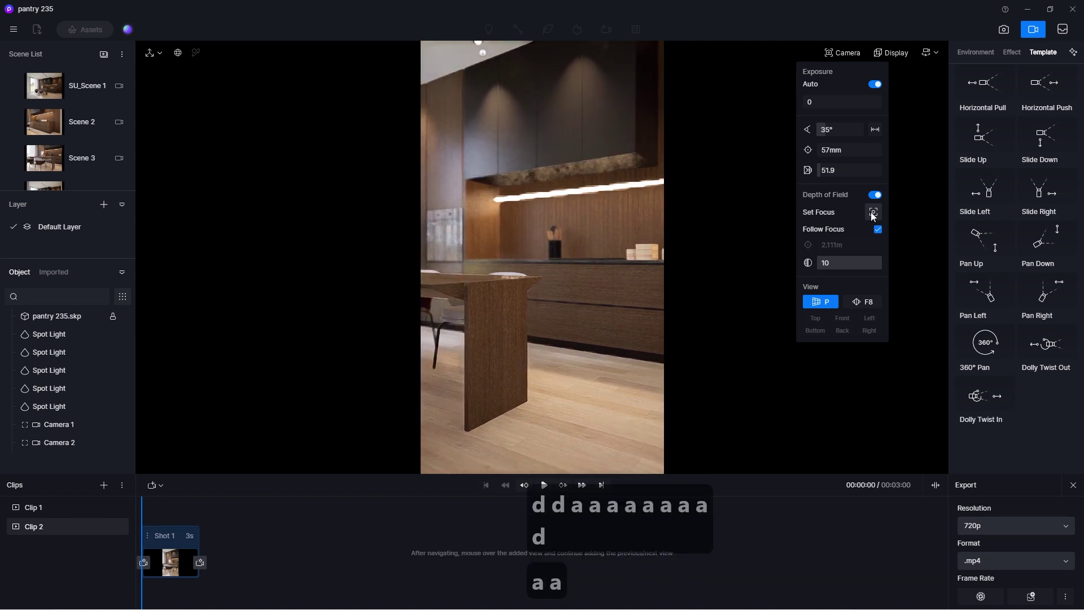
{"action": "key", "text": "d"}
{"action": "key", "text": "d"}
Set the focus point on the wooden wall above the counter and add this view as Shot 1's end view
{"action": "left_click", "coordinate": [874, 214]}
{"action": "key", "text": "d"}
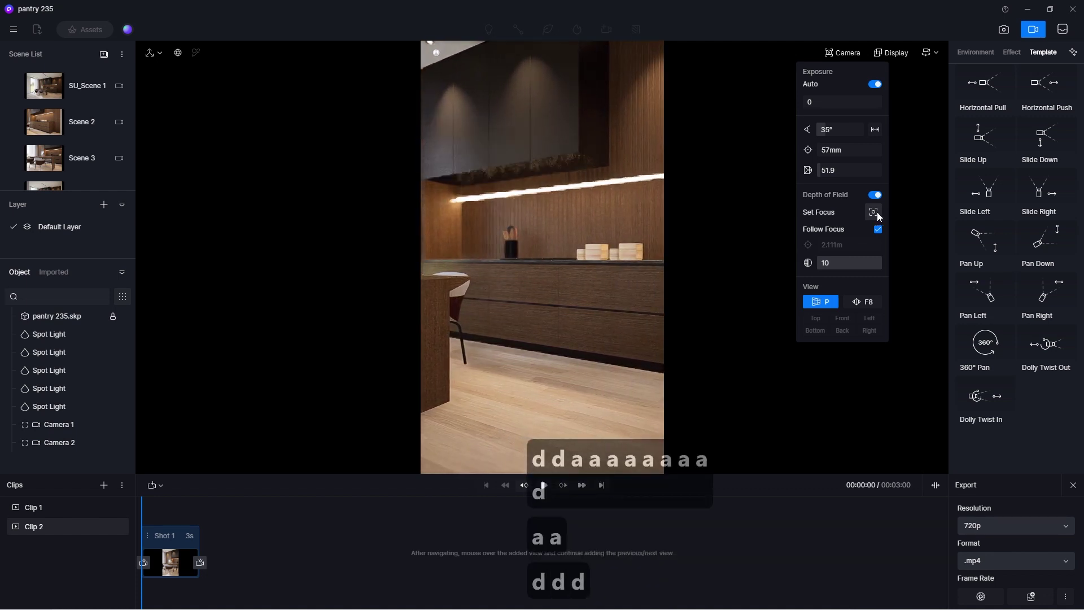
{"action": "key", "text": "a"}
{"action": "left_click", "coordinate": [566, 227]}
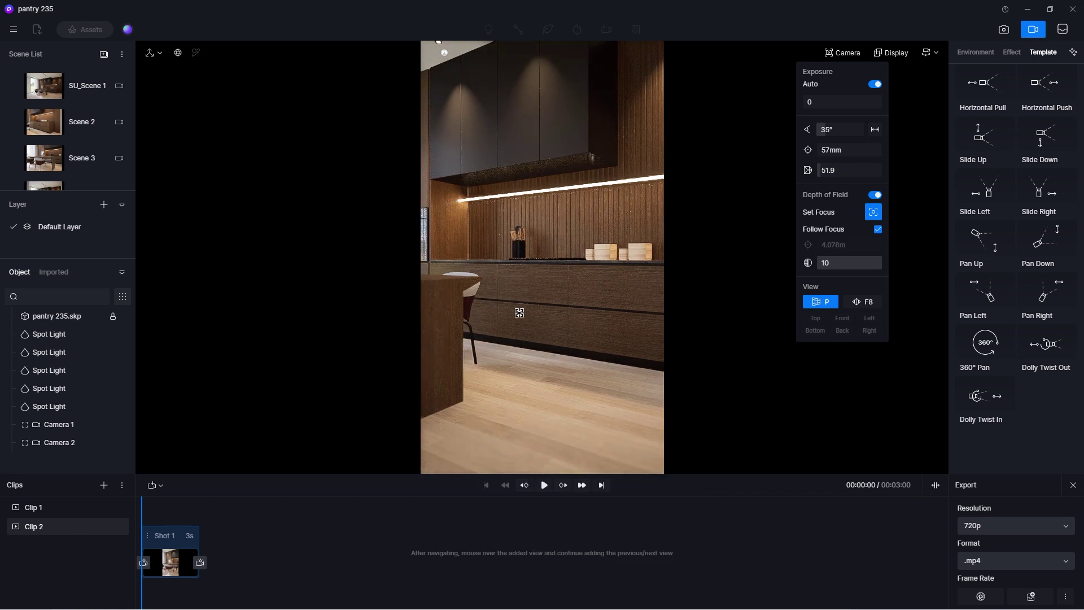
{"action": "left_click", "coordinate": [201, 562]}
Set Shot 1's duration to 5 seconds and play Clip 2 from its first view
{"action": "left_click", "coordinate": [231, 537]}
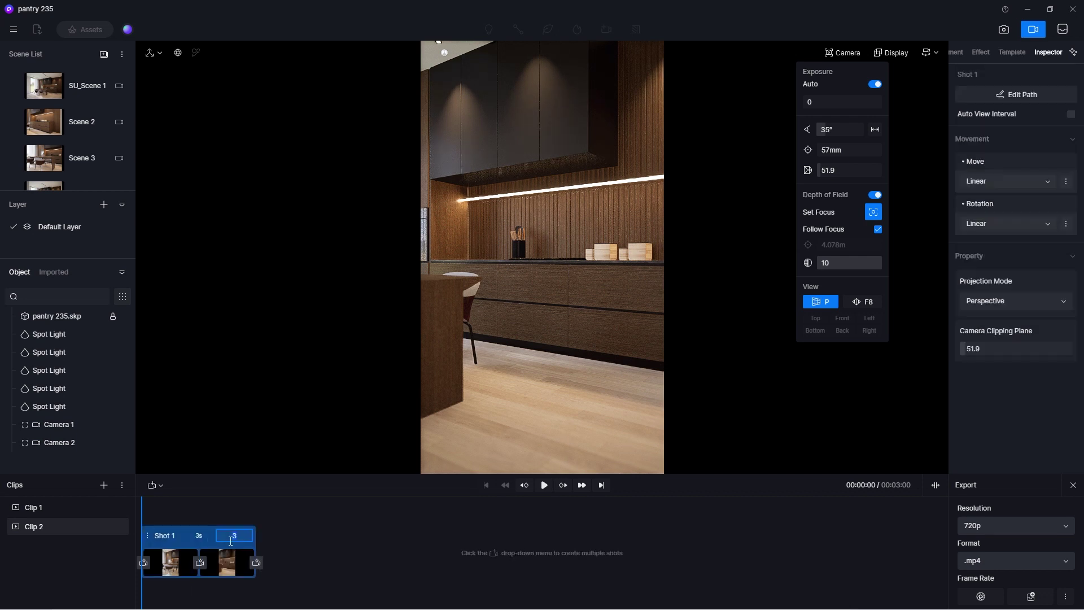
{"action": "type", "text": "5"}
{"action": "key", "text": "Return"}
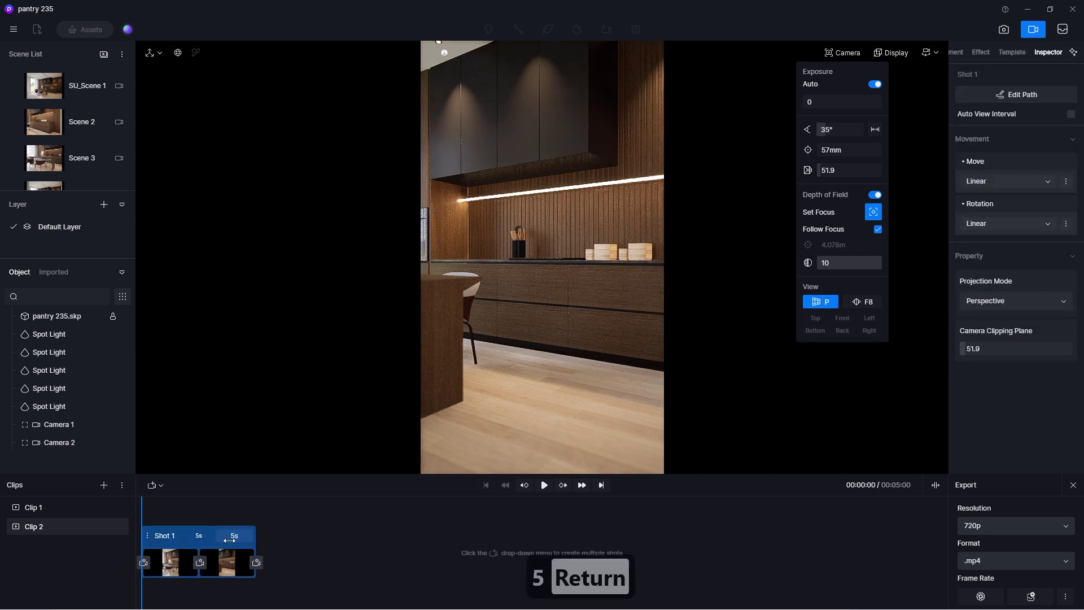
{"action": "left_click", "coordinate": [545, 486]}
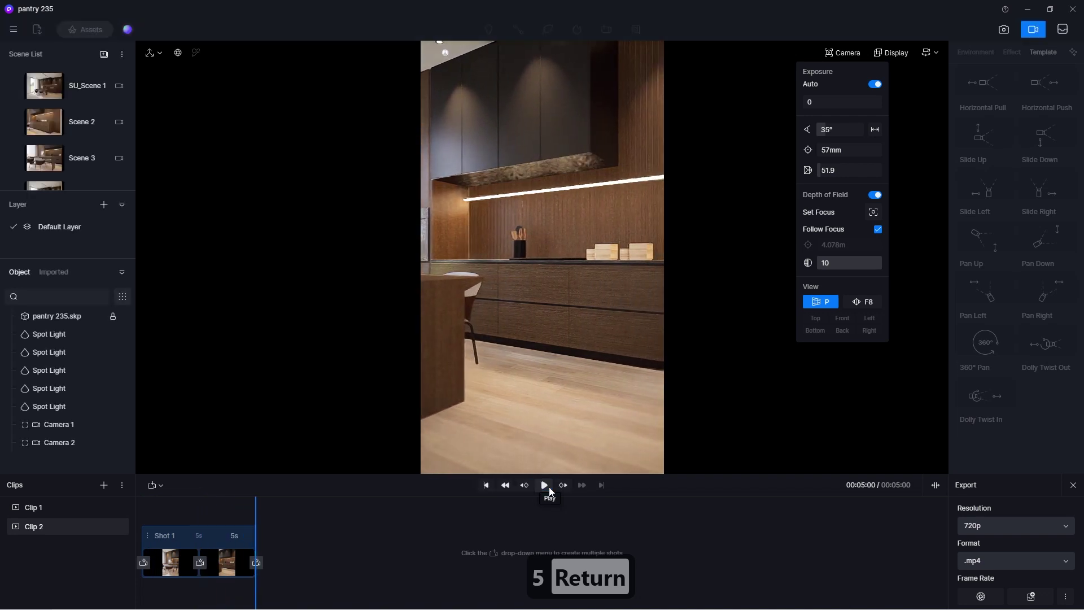
{"action": "left_click", "coordinate": [157, 535]}
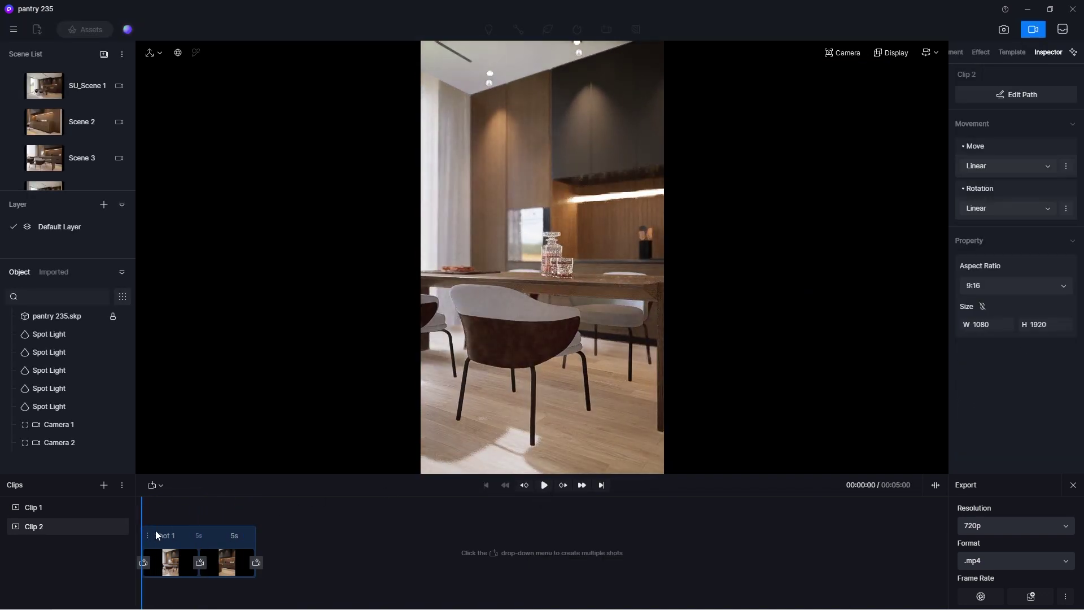
{"action": "left_click", "coordinate": [173, 562]}
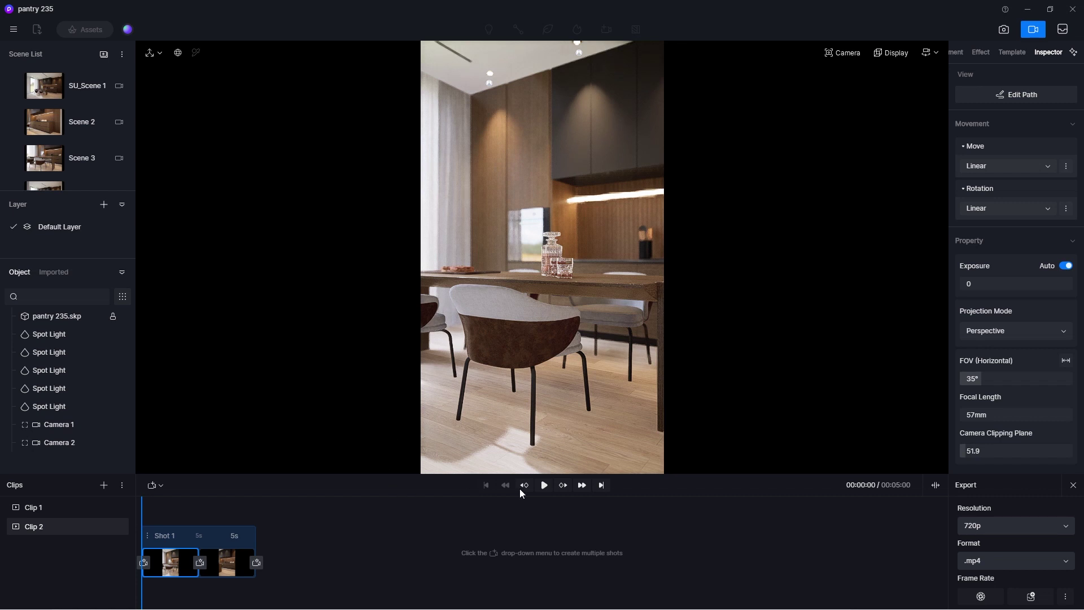
{"action": "left_click", "coordinate": [544, 485]}
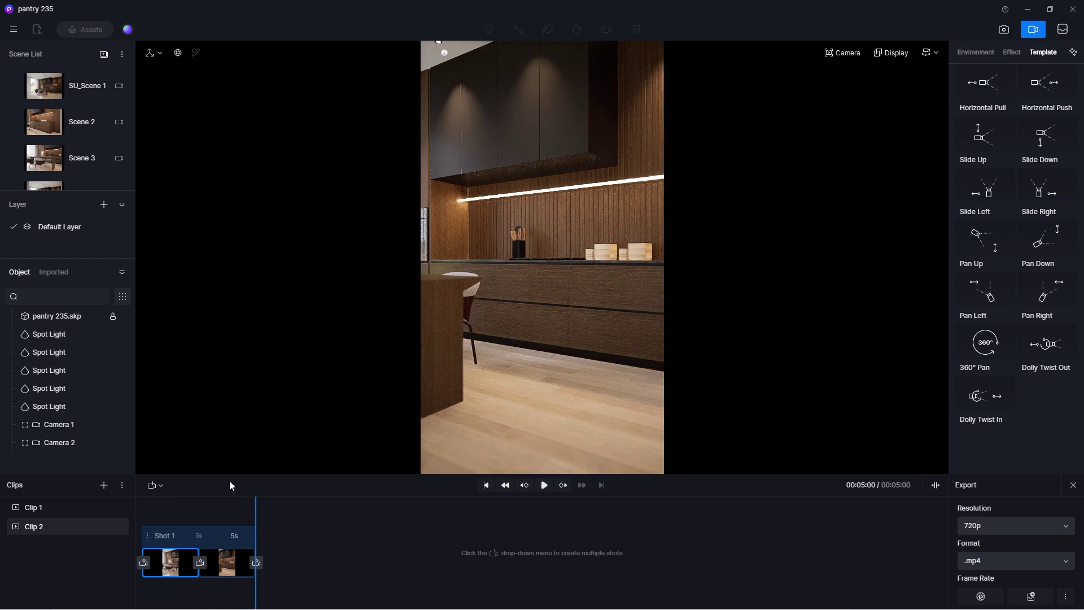
Try a Shot 1 duration of 6 seconds and replay Clip 2
{"action": "double_click", "coordinate": [242, 534]}
{"action": "type", "text": "6"}
{"action": "key", "text": "Return"}
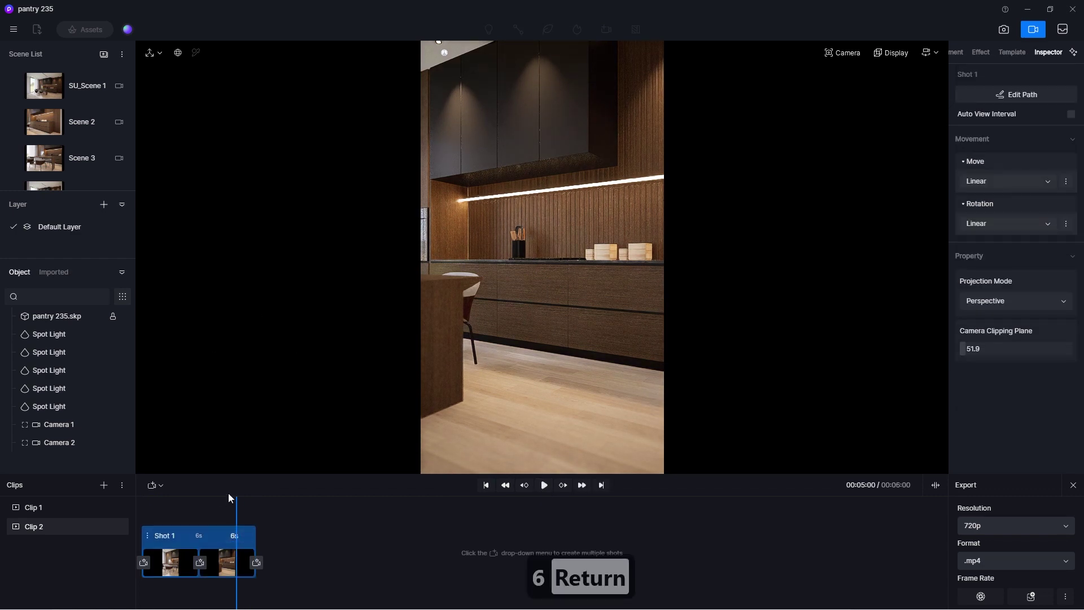
{"action": "left_click", "coordinate": [138, 509]}
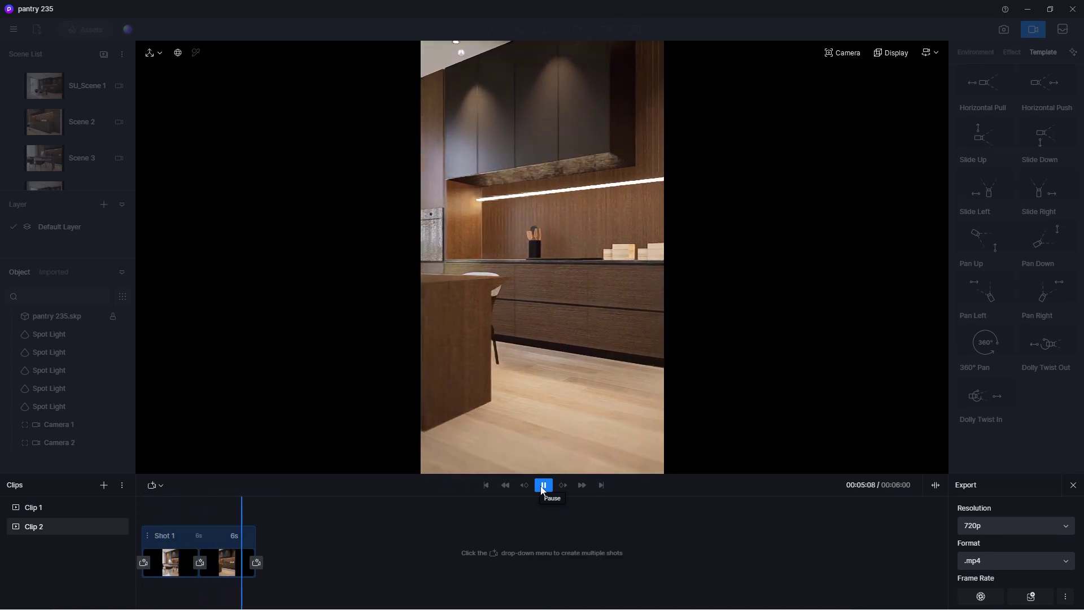
Set Shot 1's duration in Clip 2 to 5.5 seconds
{"action": "double_click", "coordinate": [236, 535]}
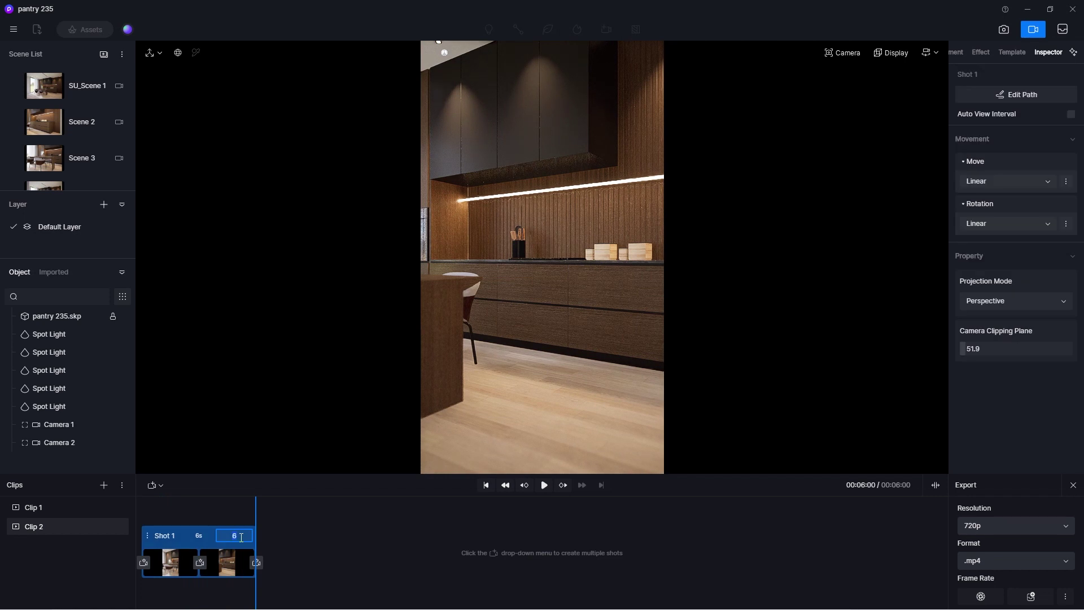
{"action": "type", "text": "5.5"}
{"action": "key", "text": "Return"}
Play Clip 1 and Clip 2 one after the other to compare their camera movements
{"action": "left_click", "coordinate": [33, 507]}
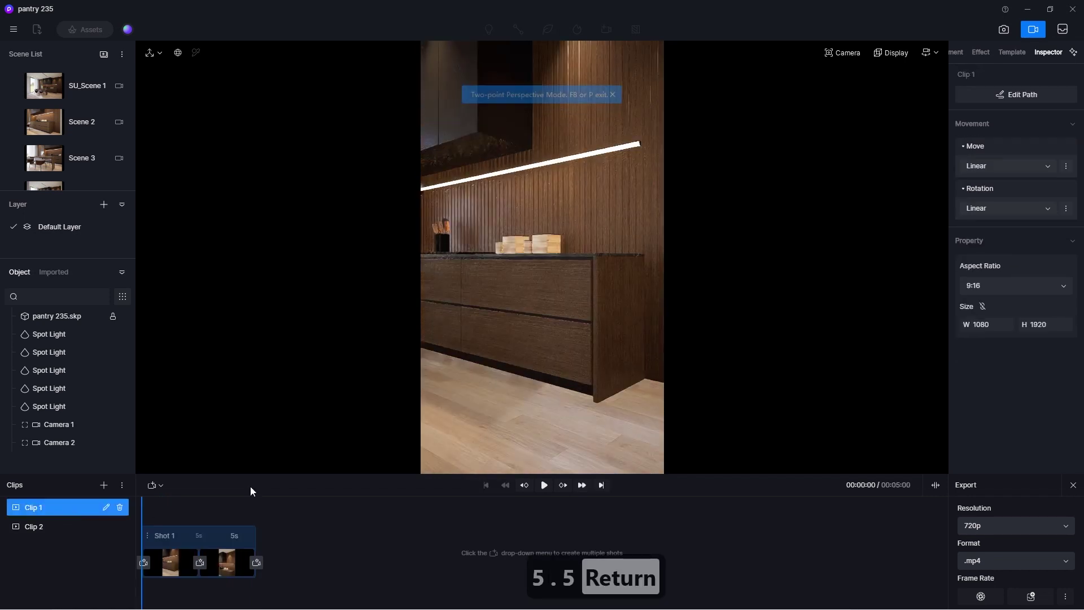
{"action": "left_click", "coordinate": [544, 485]}
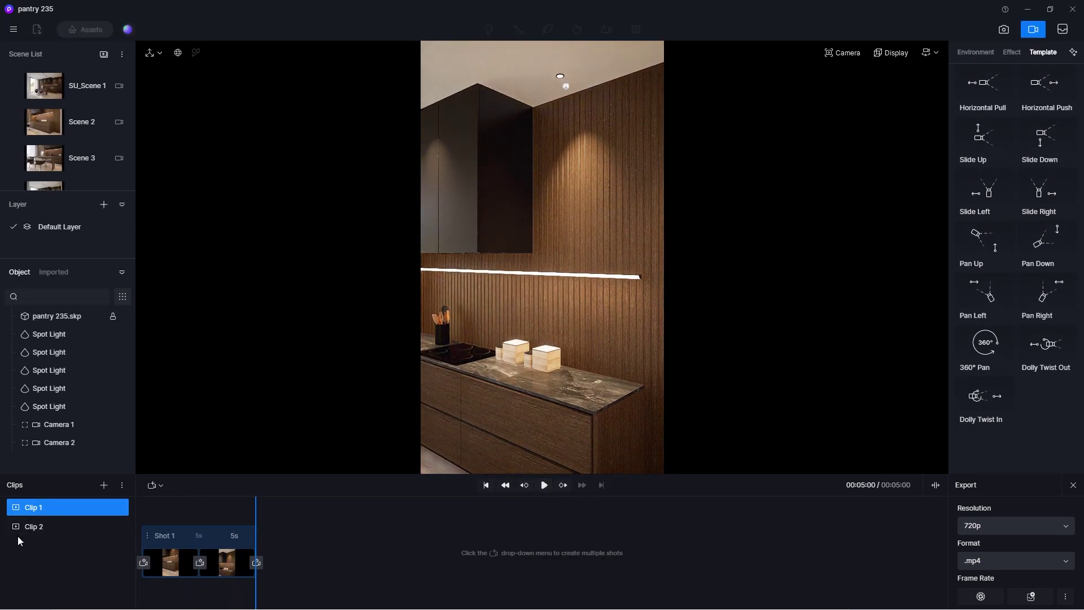
{"action": "left_click", "coordinate": [40, 525]}
{"action": "left_click", "coordinate": [546, 486]}
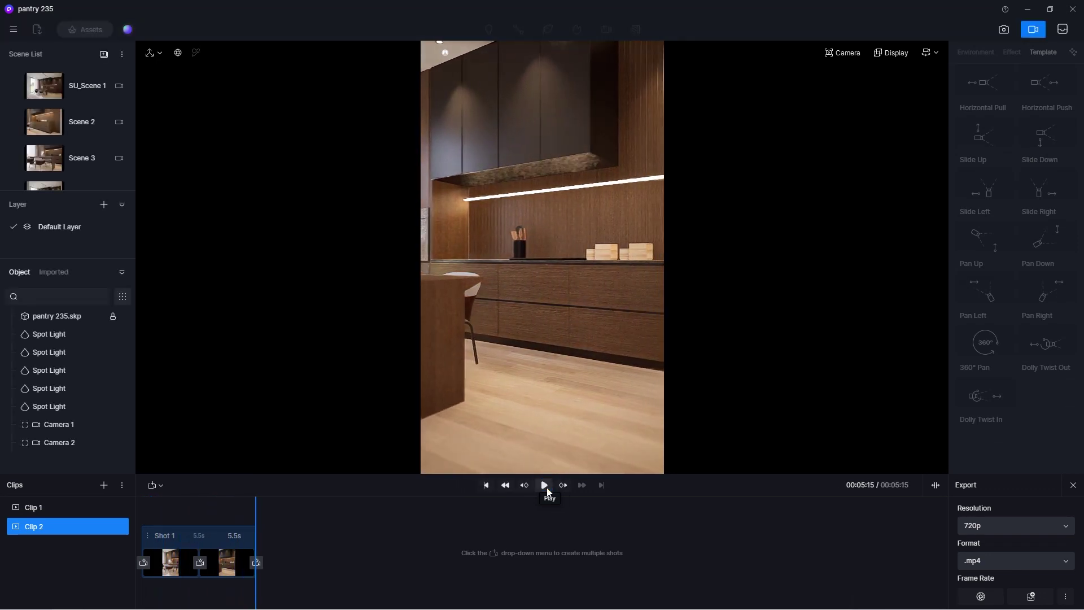
Leave video mode, add a new camera from the SU_Scene 1 view, and set its aspect ratio to 9:16
{"action": "left_click", "coordinate": [1036, 30]}
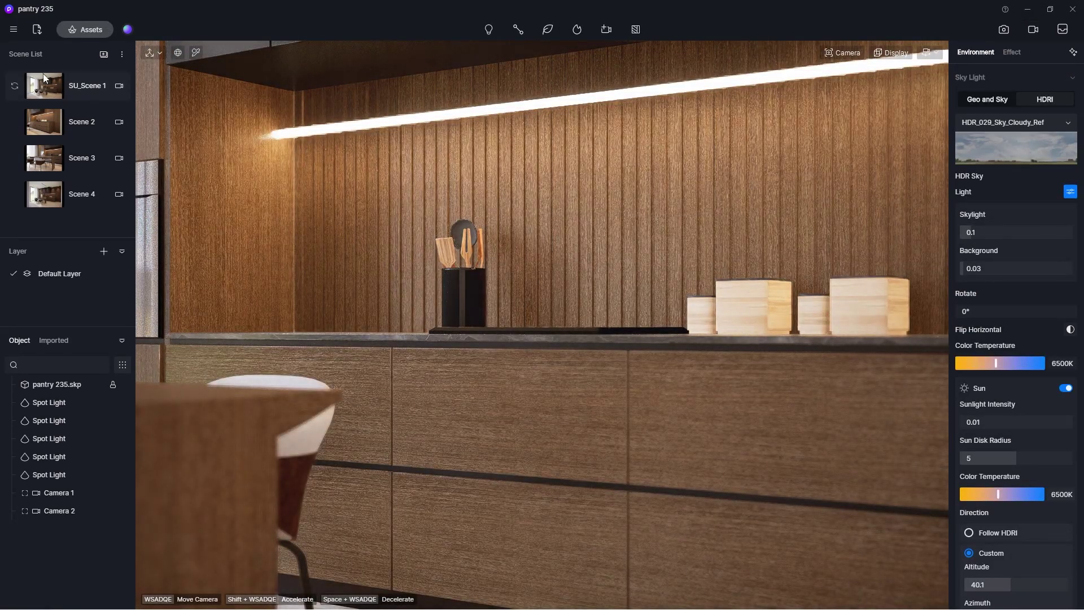
{"action": "left_click", "coordinate": [47, 206]}
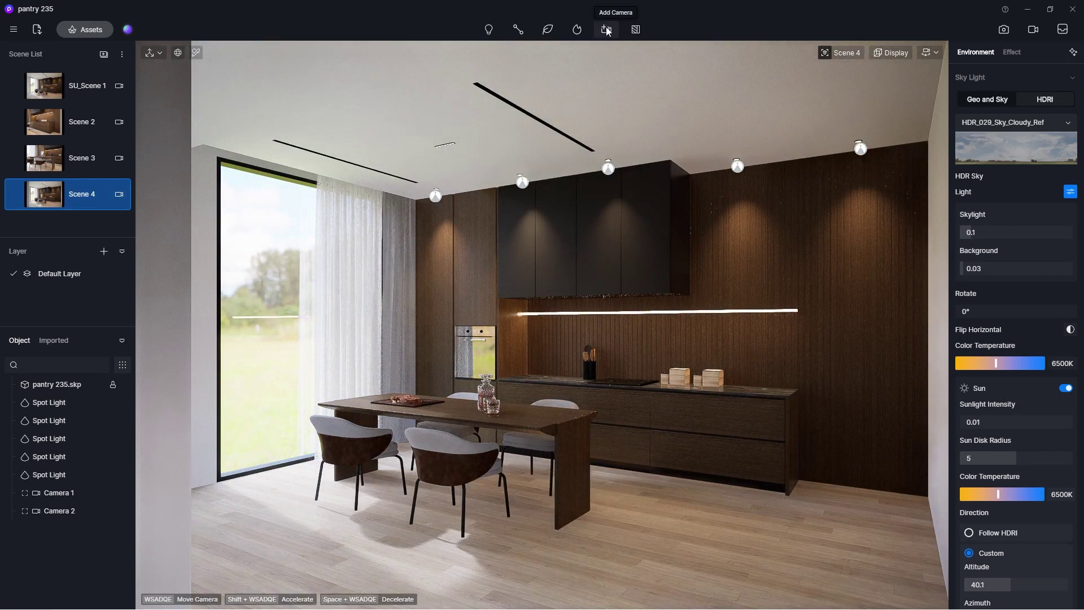
{"action": "left_click", "coordinate": [56, 88]}
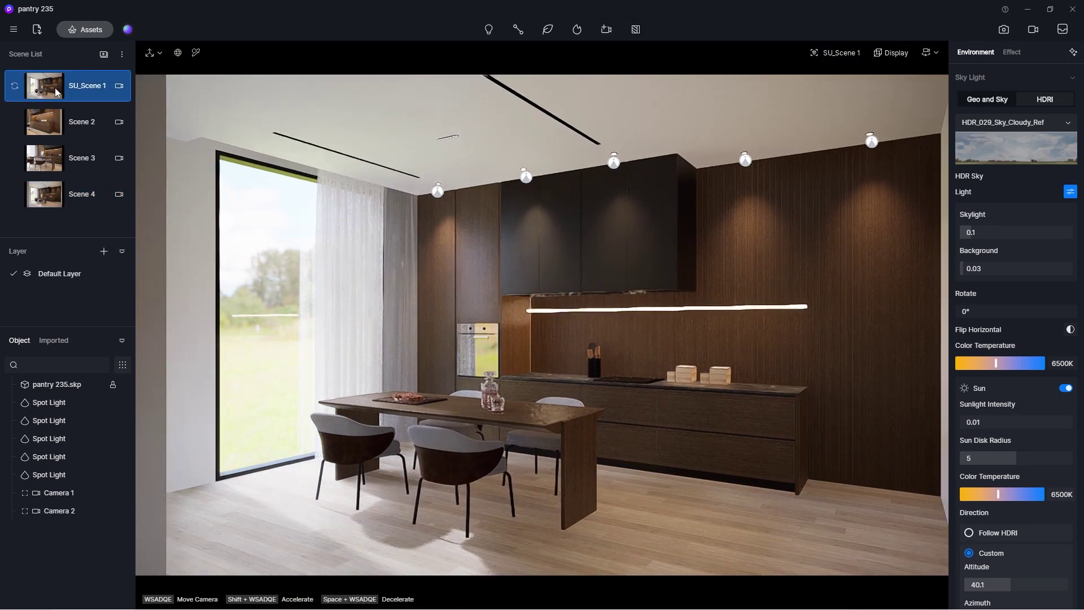
{"action": "left_click", "coordinate": [607, 29]}
{"action": "left_click", "coordinate": [603, 57]}
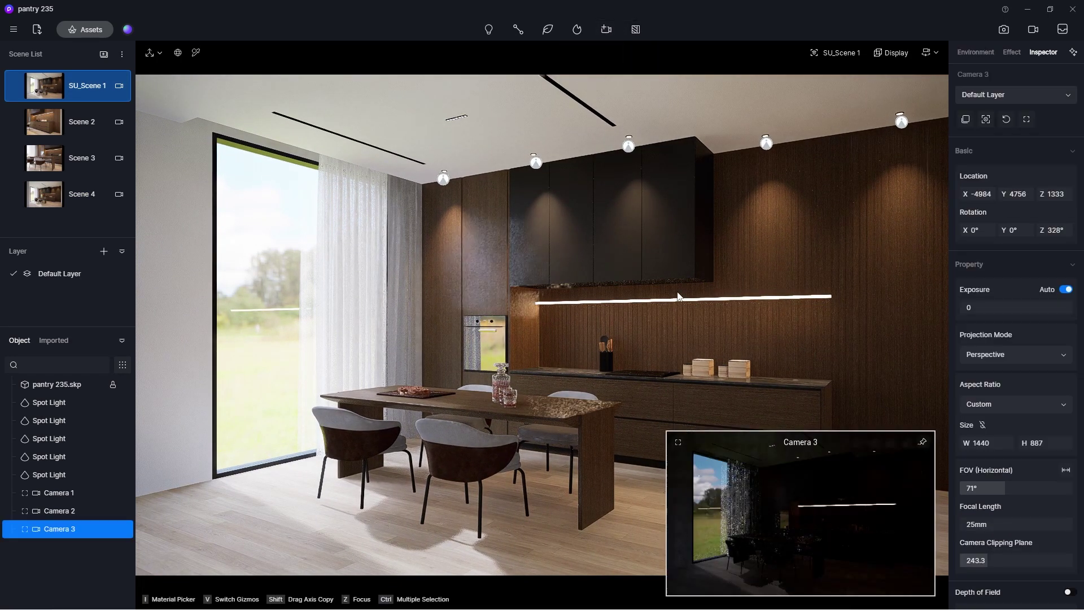
{"action": "left_click", "coordinate": [1008, 403]}
{"action": "left_click", "coordinate": [988, 494]}
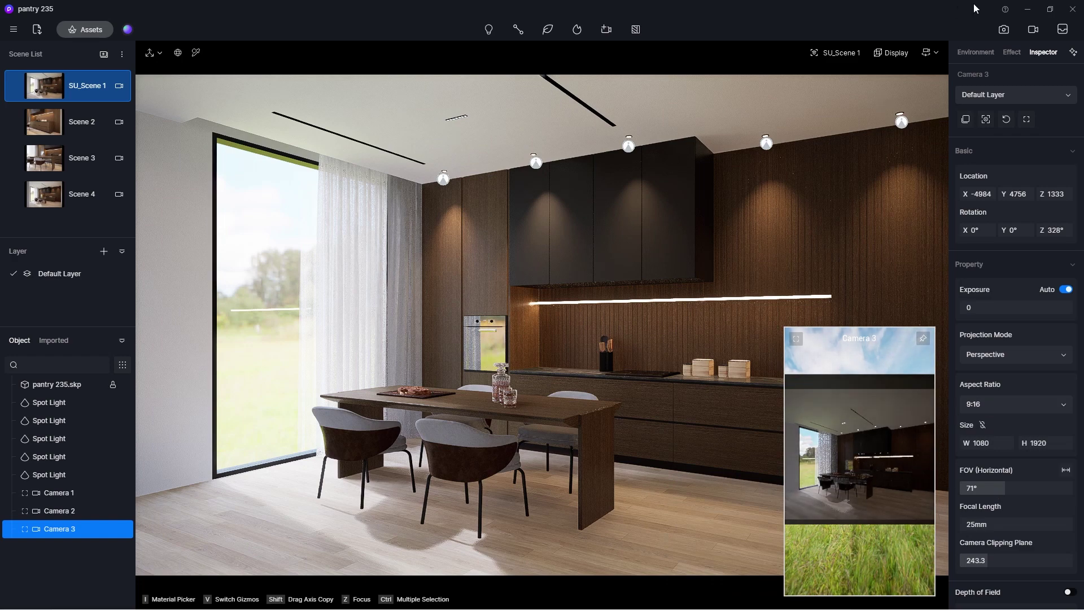
Return to video mode, create Clip 3, and start its first shot from the new Camera 3
{"action": "left_click", "coordinate": [1032, 31]}
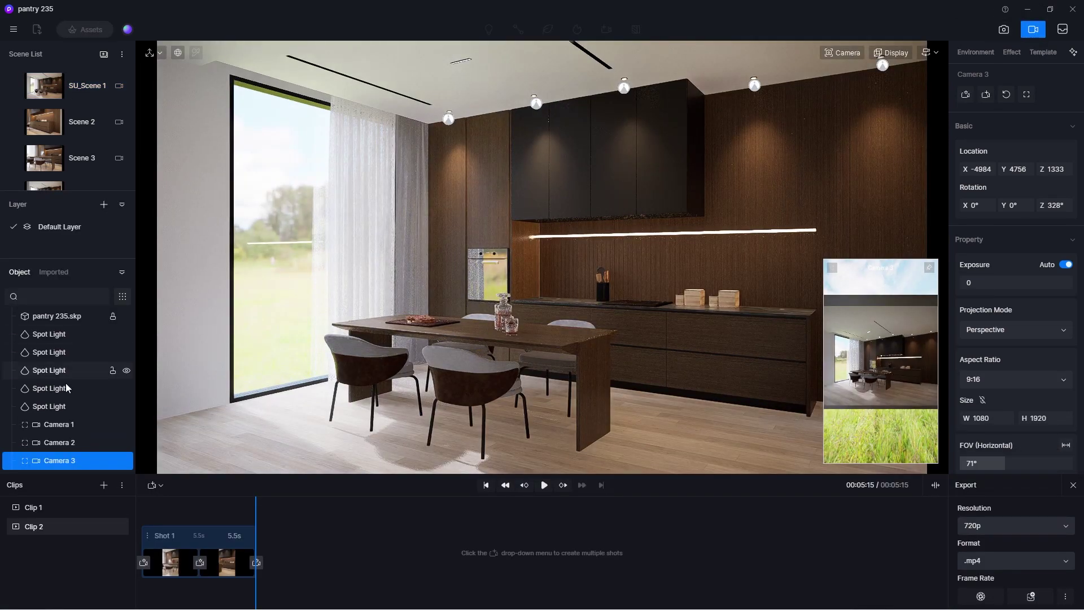
{"action": "left_click", "coordinate": [104, 484]}
{"action": "left_click", "coordinate": [62, 544]}
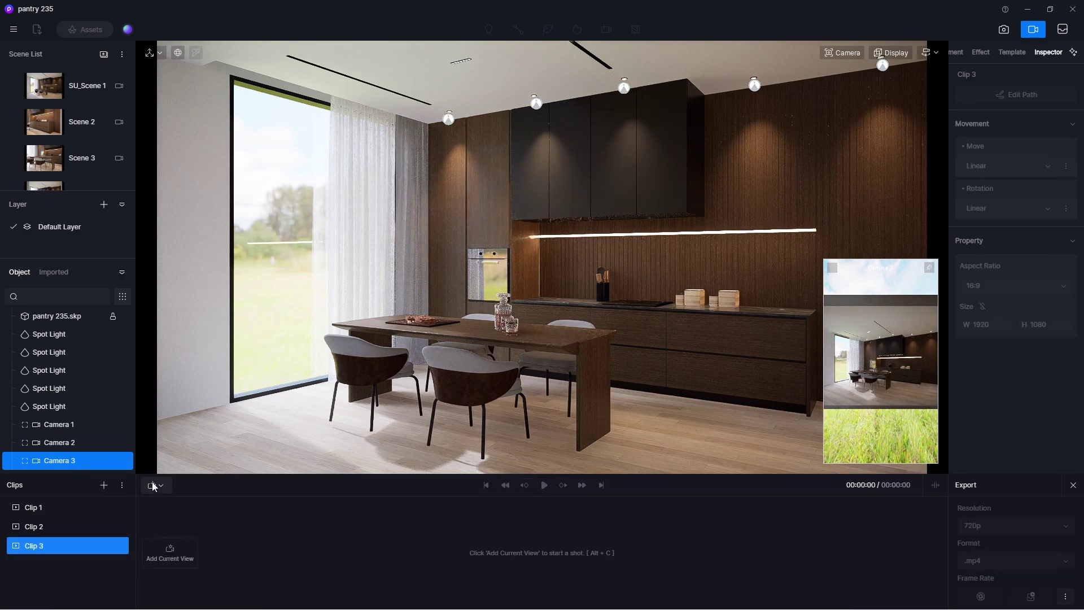
{"action": "left_click", "coordinate": [153, 485]}
{"action": "left_click", "coordinate": [83, 464]}
{"action": "left_click", "coordinate": [154, 485]}
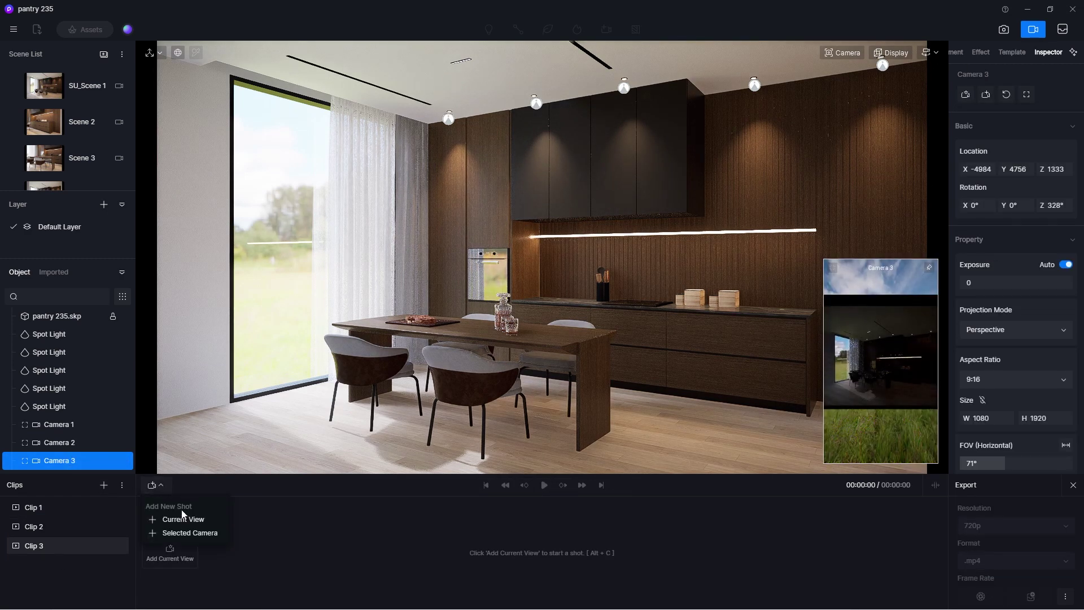
{"action": "left_click", "coordinate": [187, 532]}
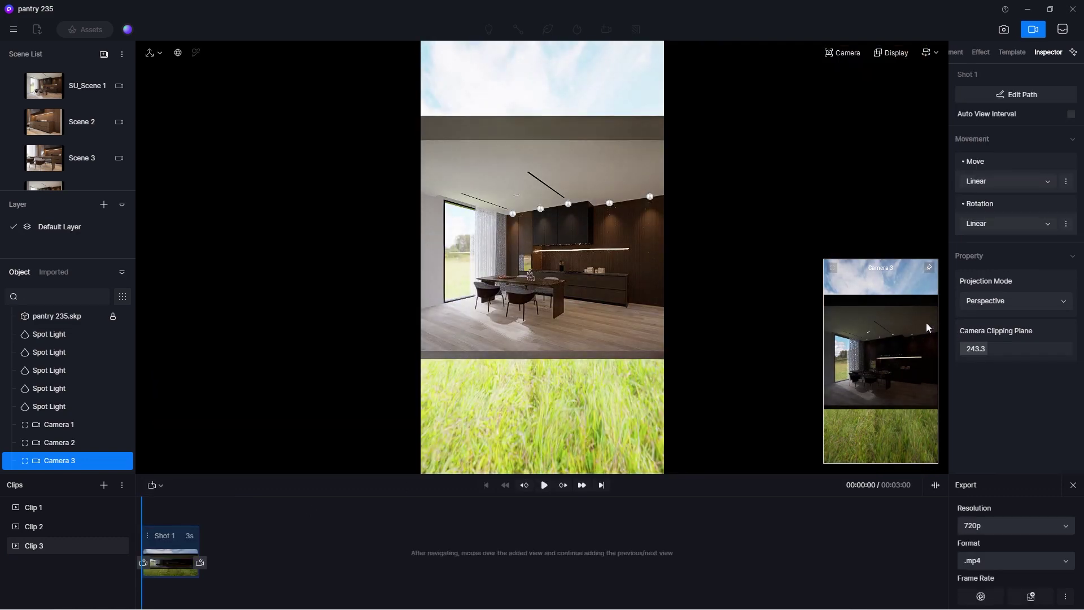
Set the view's horizontal field of view to 35° and move the camera closer to the dining table
{"action": "left_click", "coordinate": [848, 53]}
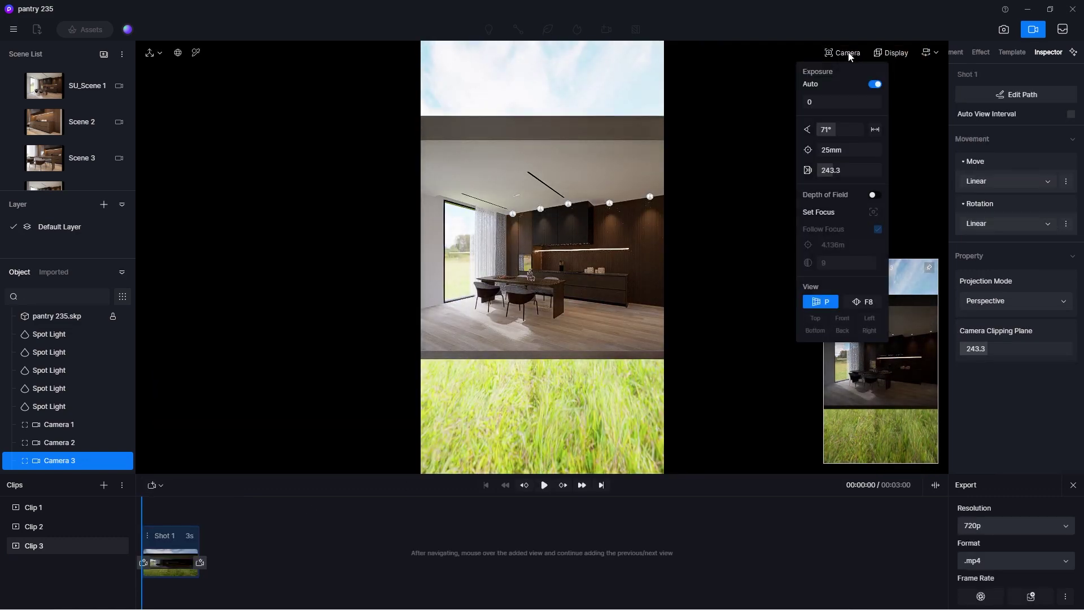
{"action": "left_click", "coordinate": [839, 127]}
{"action": "type", "text": "35"}
{"action": "key", "text": "Return"}
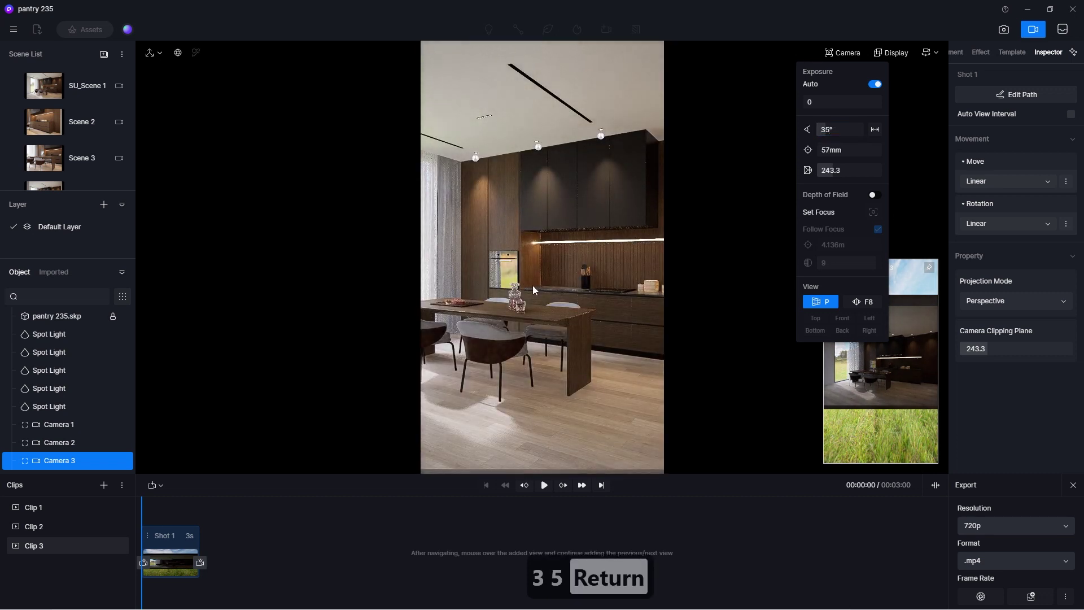
{"action": "scroll", "coordinate": [533, 286], "scroll_direction": "up", "scroll_amount": 5}
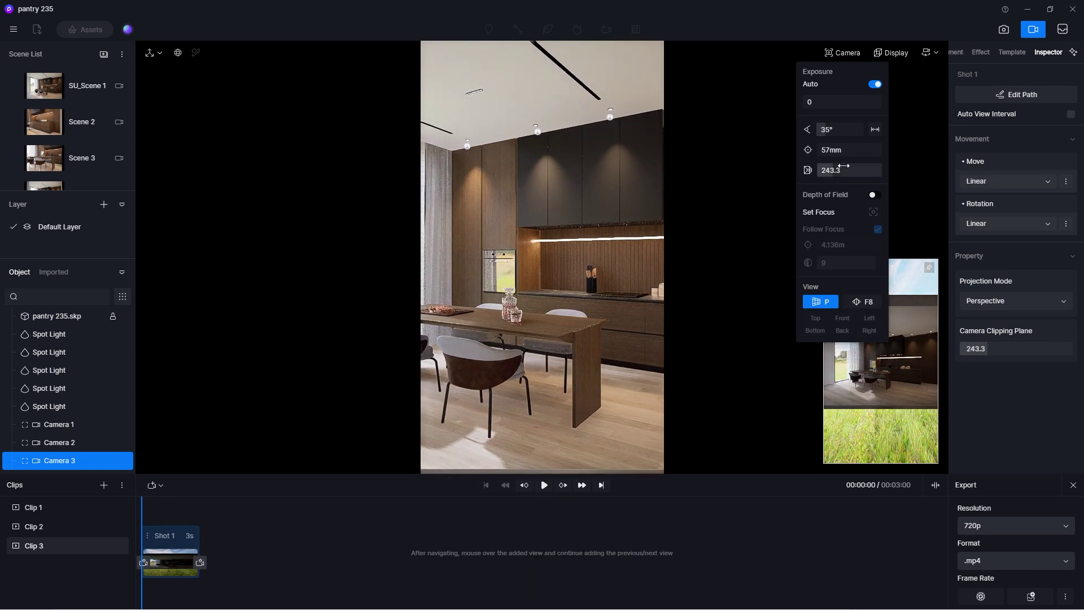
Set the camera clipping plane to 0 and widen the field of view to a 35 mm focal length
{"action": "left_click_drag", "start_coordinate": [842, 166], "coordinate": [754, 167]}
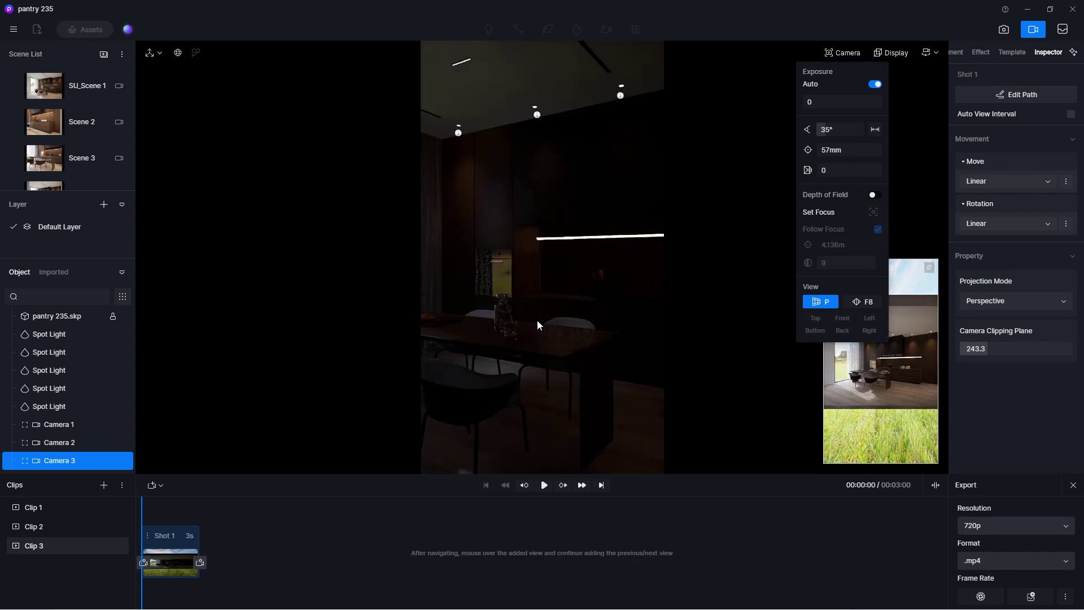
{"action": "scroll", "coordinate": [536, 320], "scroll_direction": "down", "scroll_amount": 1}
{"action": "scroll", "coordinate": [537, 320], "scroll_direction": "up", "scroll_amount": 1}
{"action": "left_click_drag", "start_coordinate": [824, 129], "coordinate": [830, 130]}
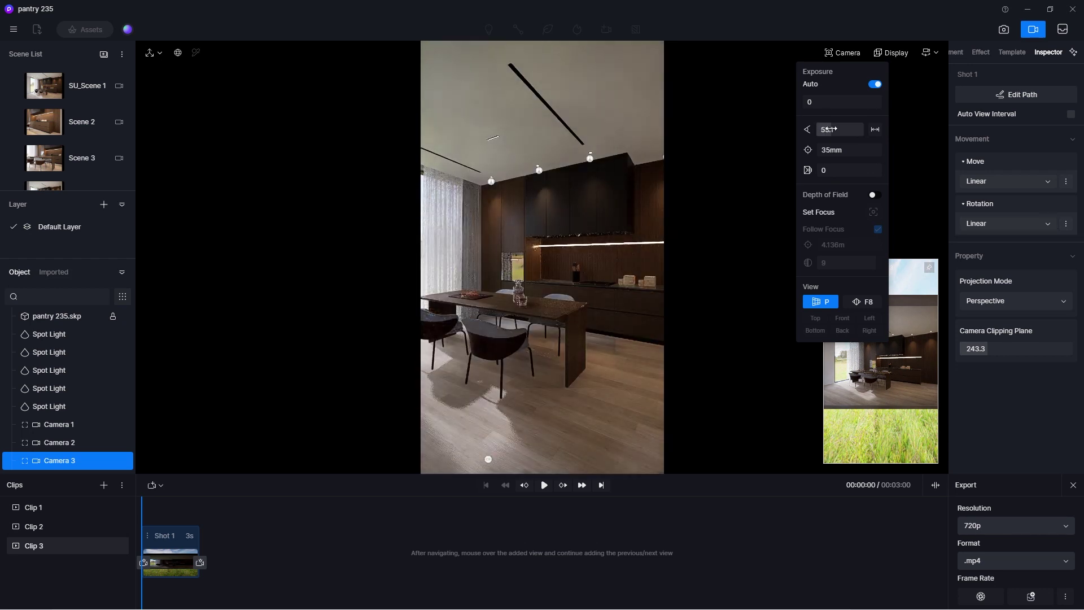
Update Clip 3's starting view with a 45° field of view, turned toward the kitchen cabinets
{"action": "type", "text": "45"}
{"action": "key", "text": "Return"}
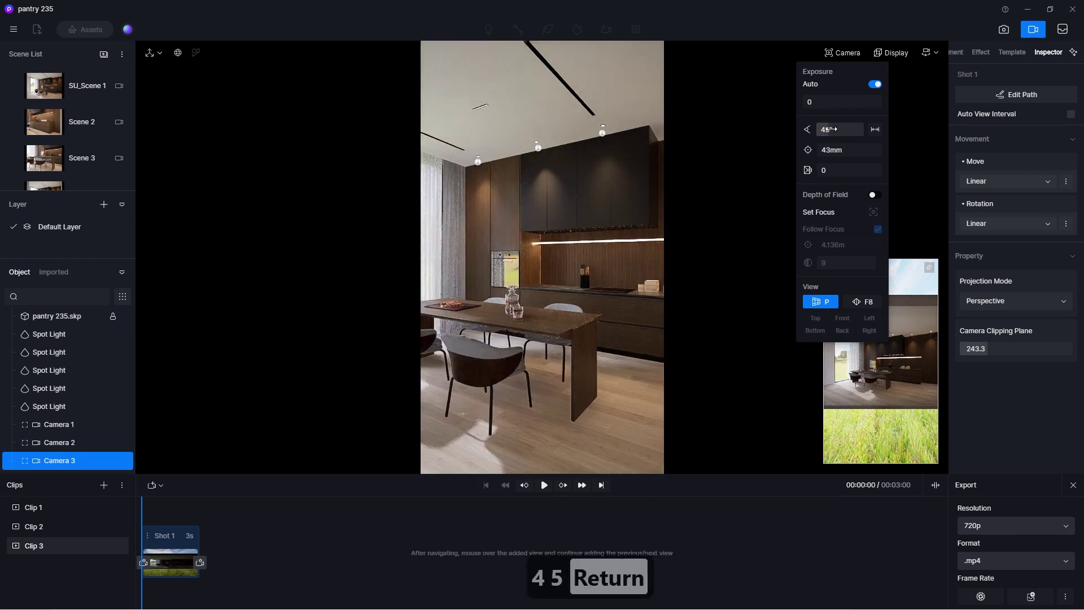
{"action": "left_click", "coordinate": [929, 54]}
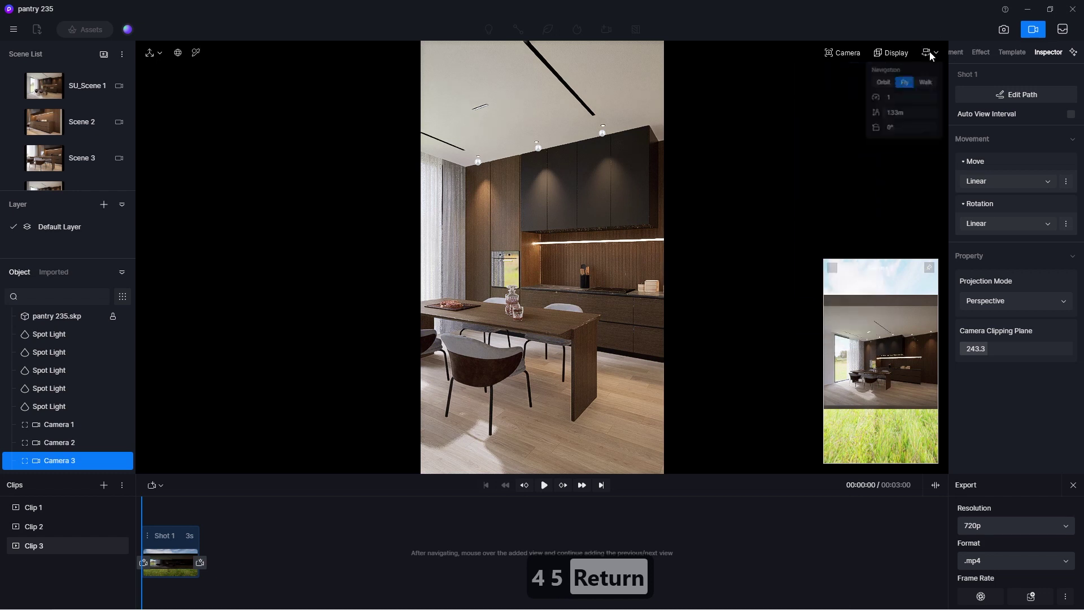
{"action": "right_click_drag", "start_coordinate": [625, 270], "coordinate": [732, 267]}
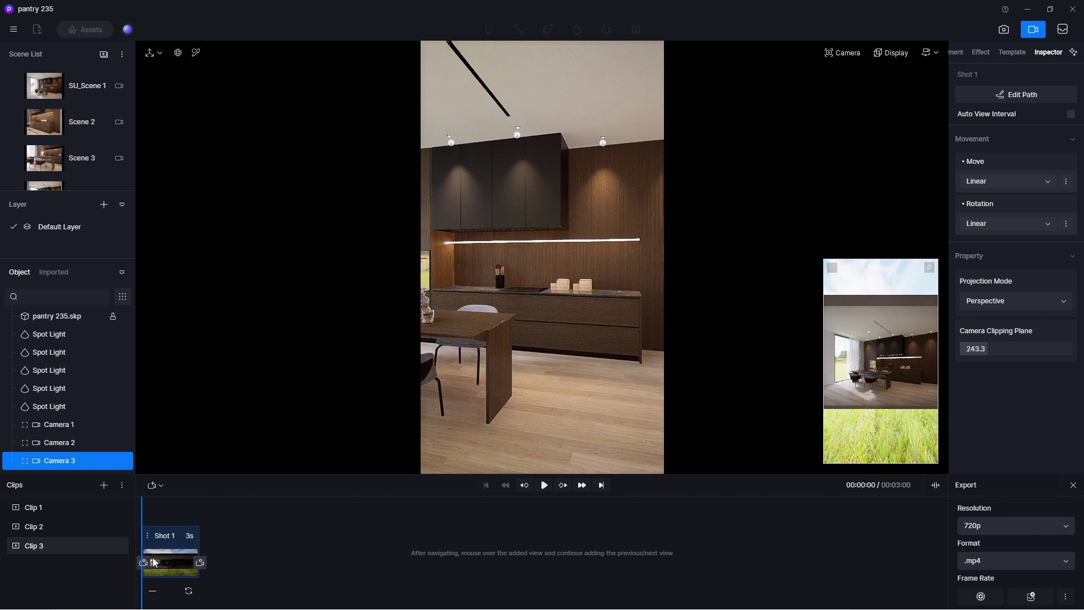
{"action": "left_click", "coordinate": [840, 54]}
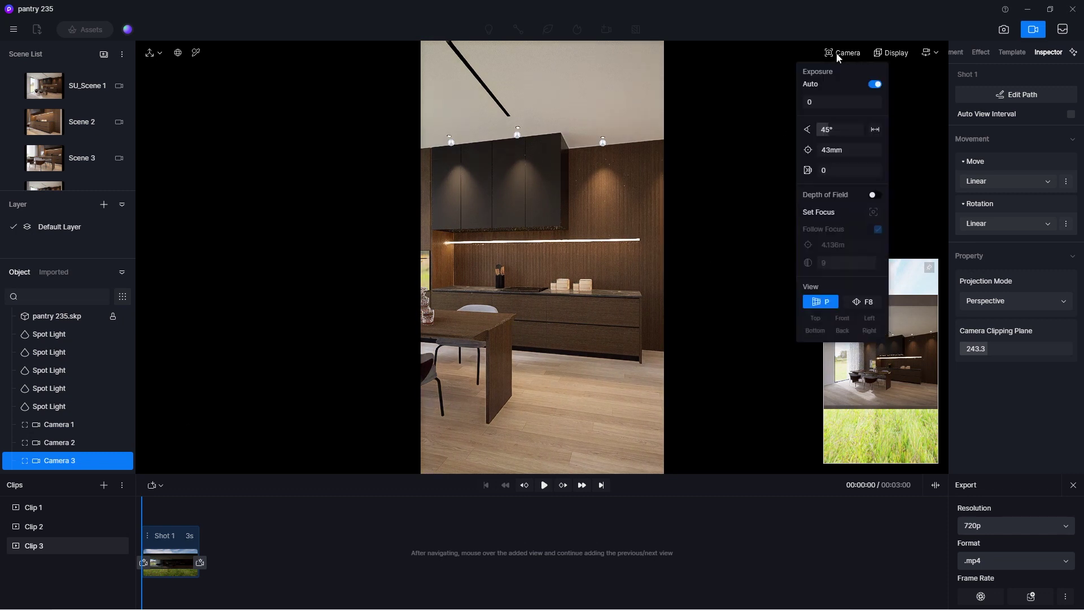
{"action": "left_click", "coordinate": [838, 57]}
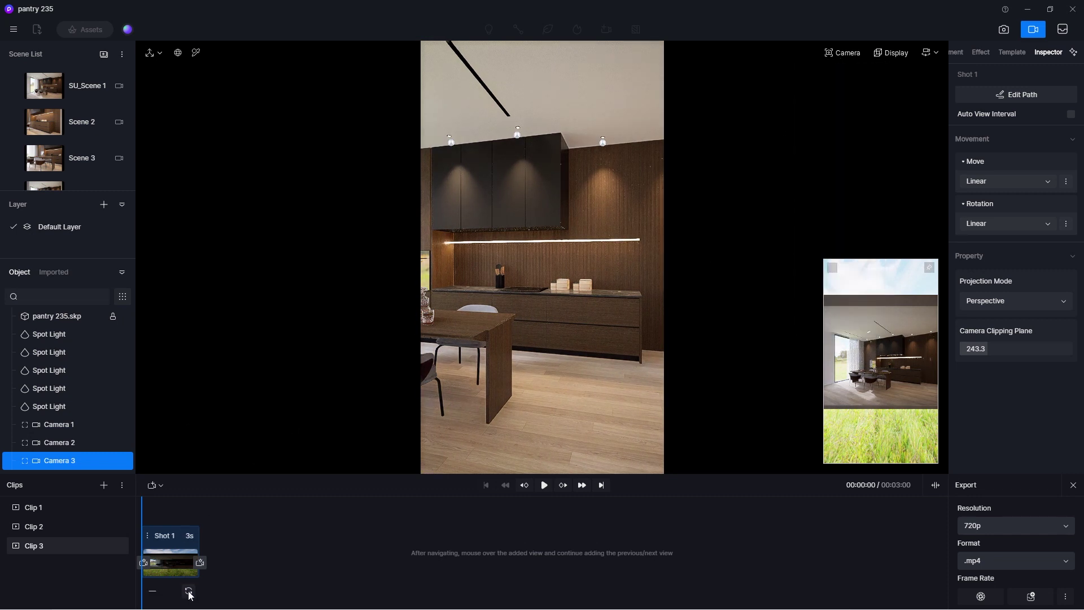
{"action": "left_click", "coordinate": [188, 591]}
Add an end view turned toward the window and dining table to Clip 3's shot, and set its duration to 5 s
{"action": "right_click_drag", "start_coordinate": [552, 264], "coordinate": [162, 270]}
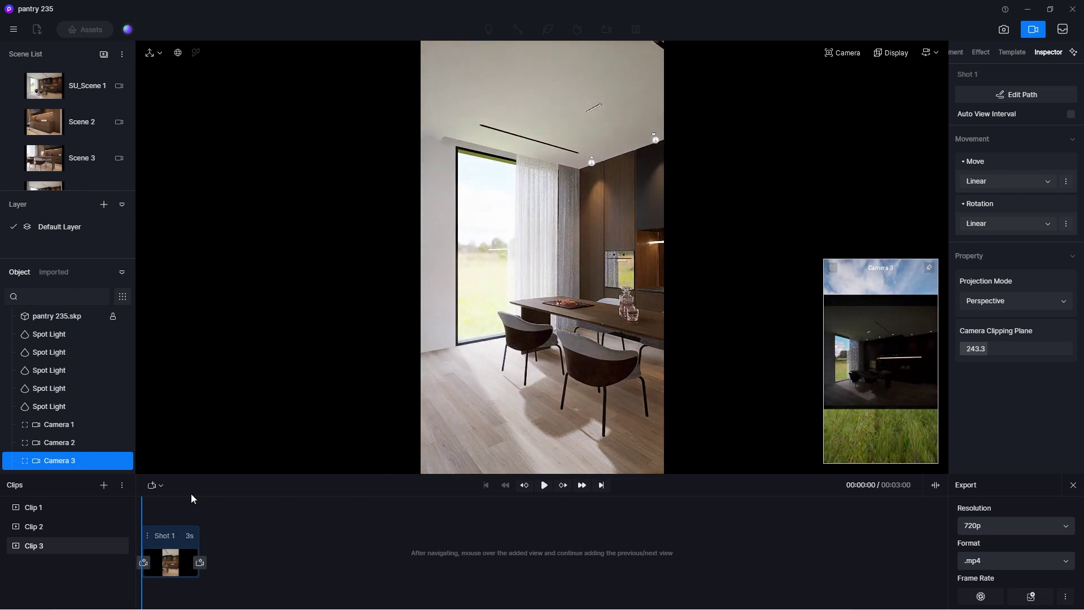
{"action": "left_click", "coordinate": [201, 562]}
{"action": "left_click", "coordinate": [232, 536]}
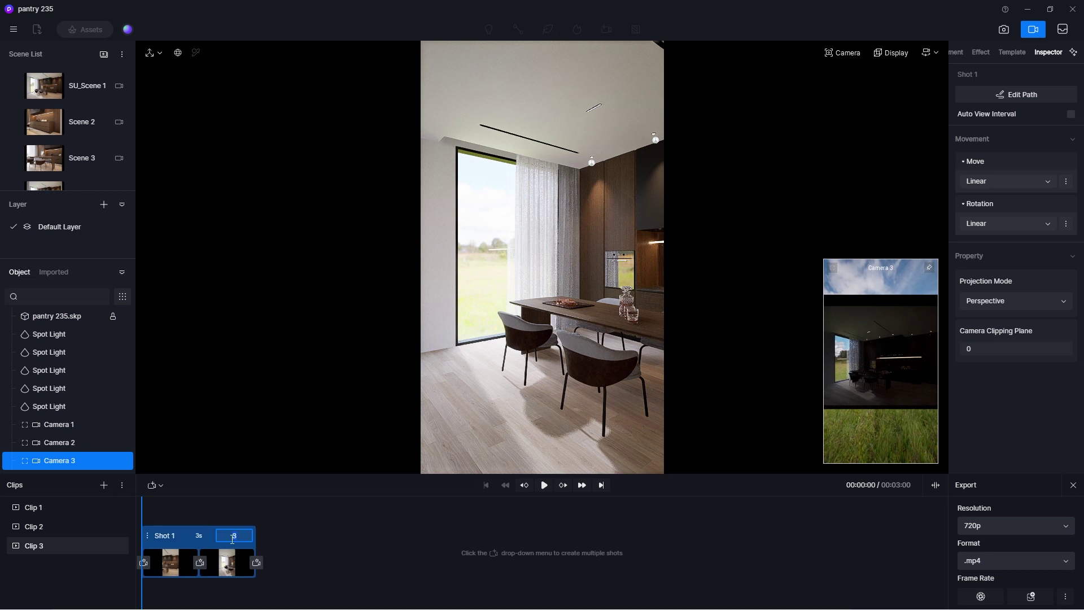
{"action": "type", "text": "5"}
{"action": "key", "text": "Return"}
Play back the clips in turn to check the camera movement in Clips 1, 2 and 3
{"action": "left_click", "coordinate": [544, 484]}
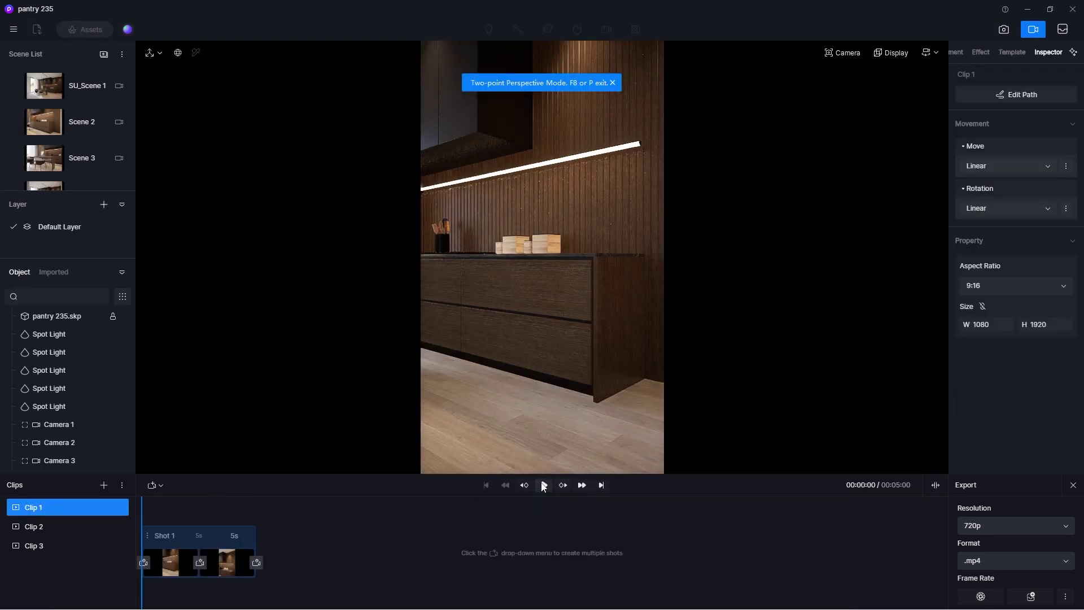
{"action": "left_click", "coordinate": [543, 487]}
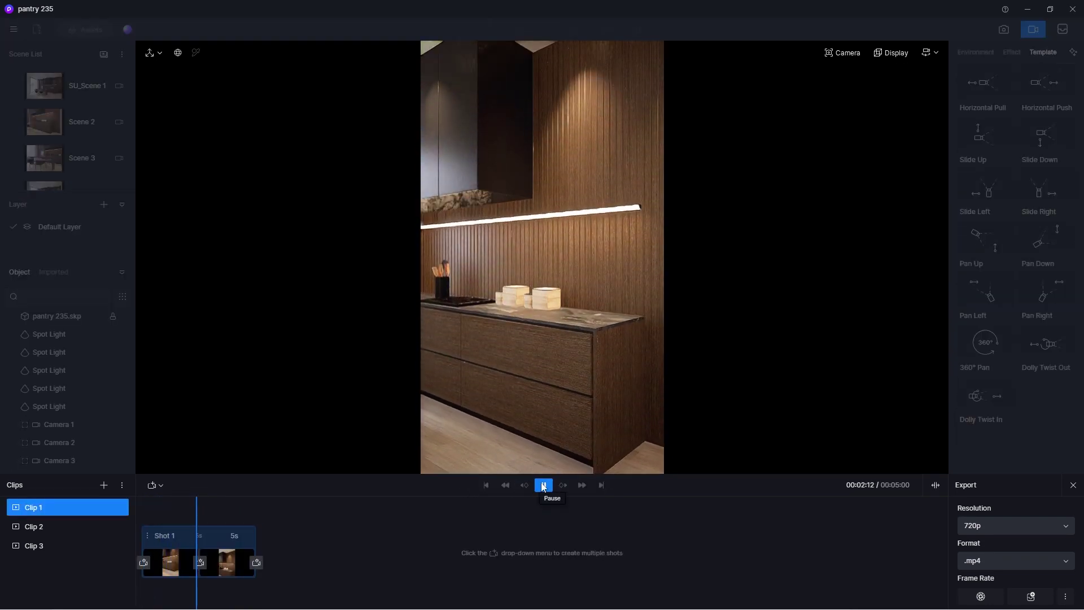
{"action": "left_click", "coordinate": [43, 526]}
{"action": "left_click", "coordinate": [545, 487]}
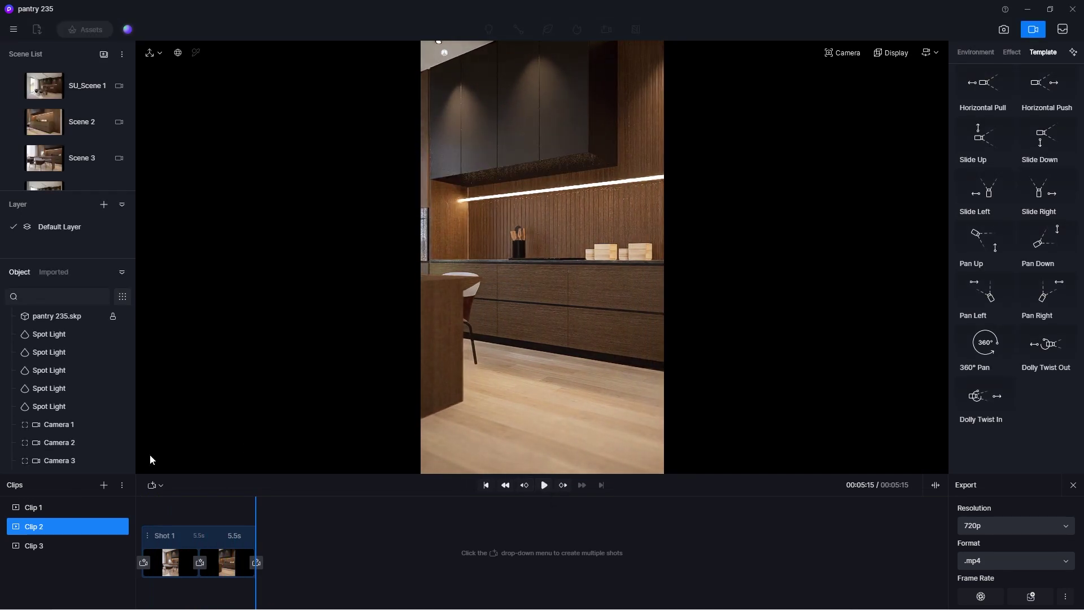
{"action": "left_click", "coordinate": [40, 546]}
{"action": "left_click", "coordinate": [545, 486]}
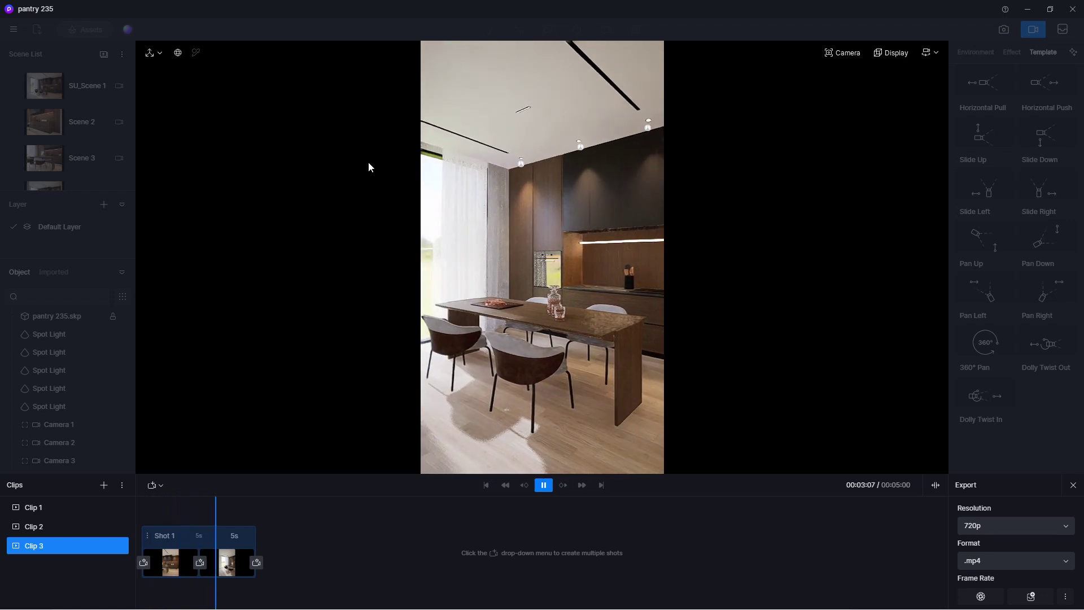
Set the export resolution to 2K with .mp4 format at 30 fps, and add Clips 1, 2 and 3 to the render queue
{"action": "left_click", "coordinate": [45, 507]}
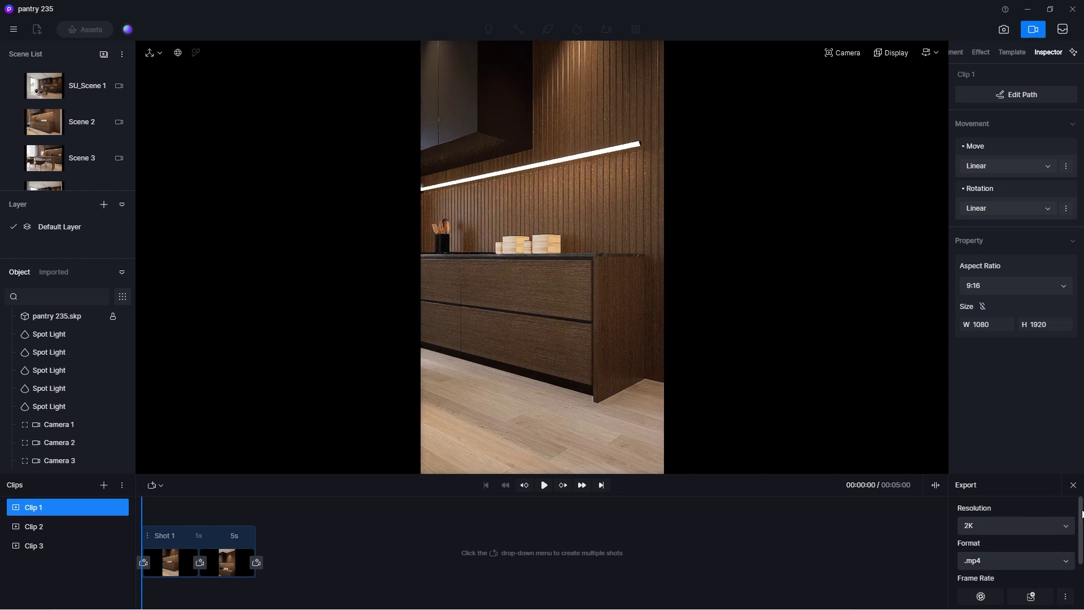
{"action": "left_click_drag", "start_coordinate": [1081, 513], "coordinate": [1082, 530]}
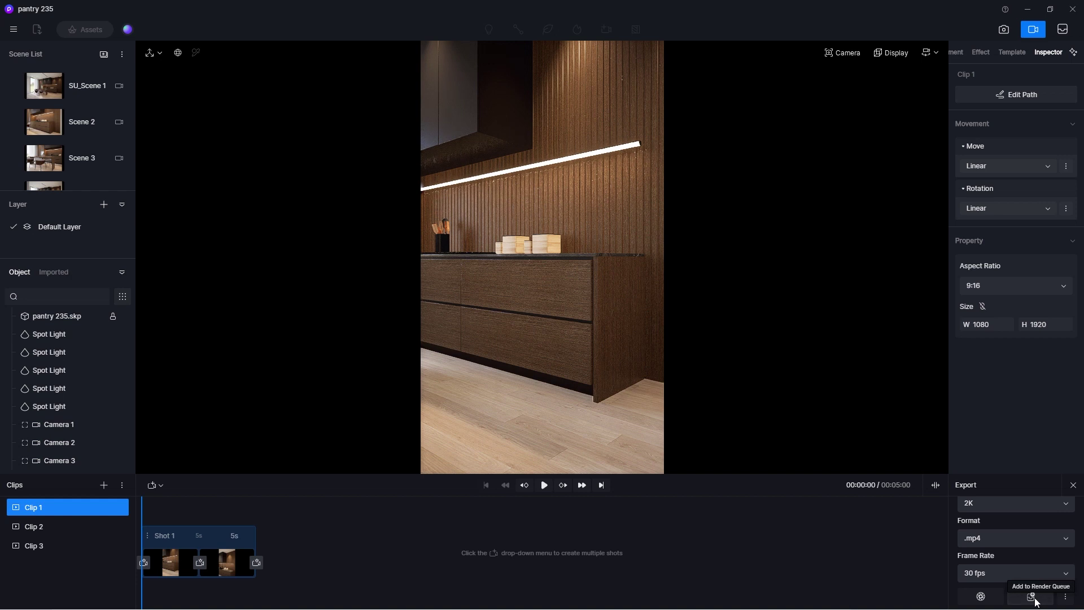
{"action": "left_click", "coordinate": [34, 527]}
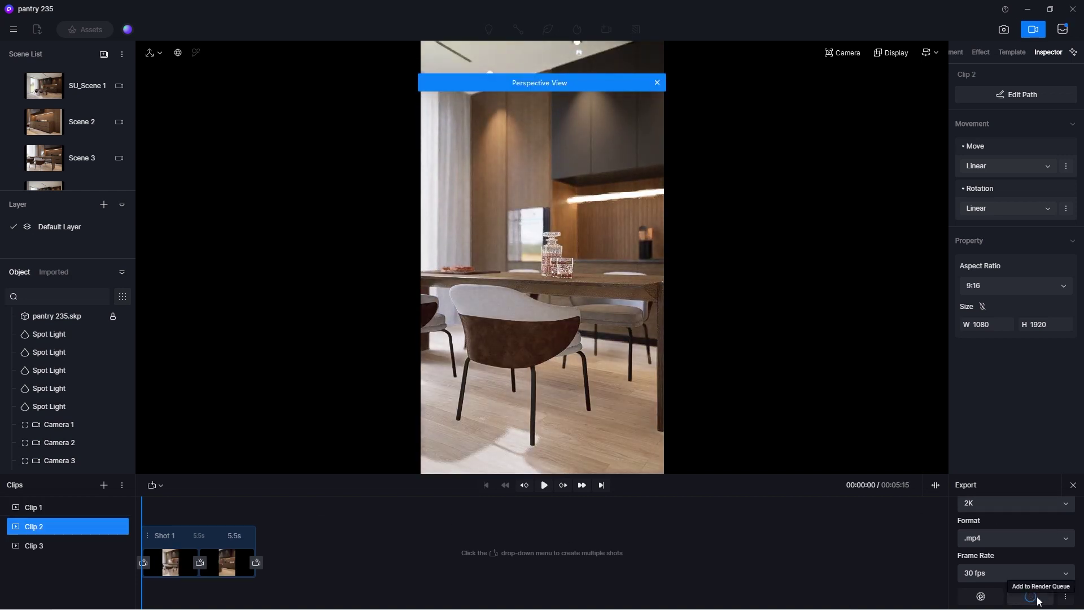
{"action": "left_click", "coordinate": [50, 545]}
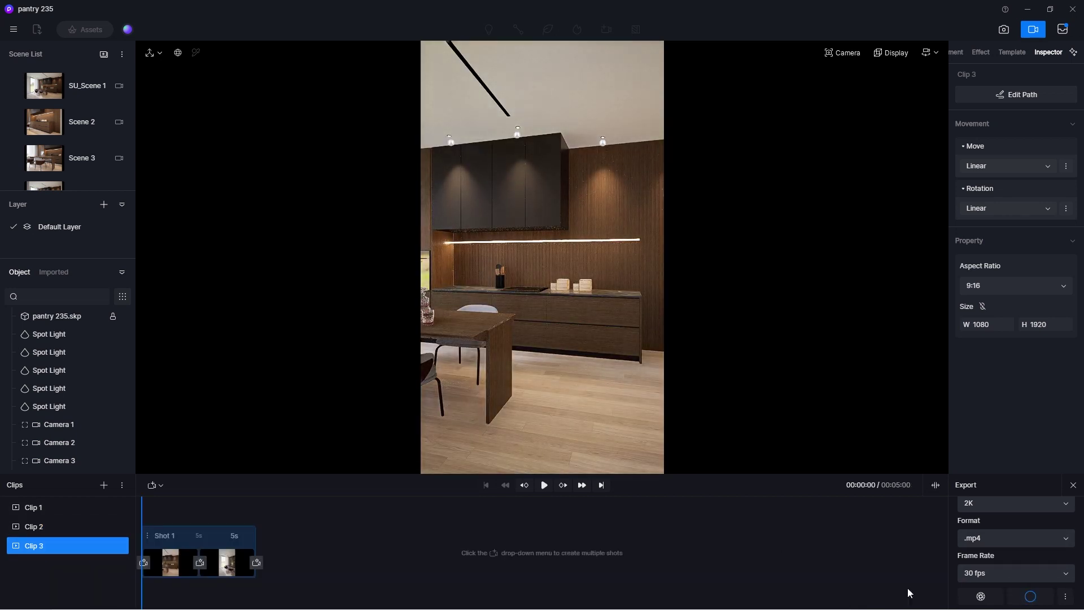
Set the render queue's save location to the #235 pantry output folder and render all three queued clips
{"action": "left_click", "coordinate": [1063, 29]}
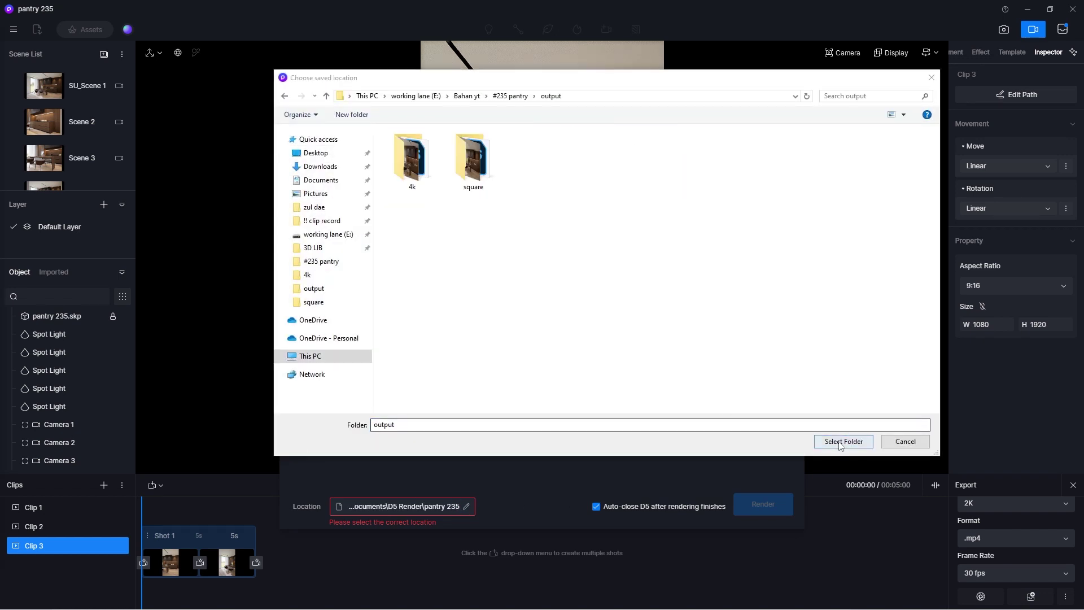
{"action": "left_click", "coordinate": [841, 441]}
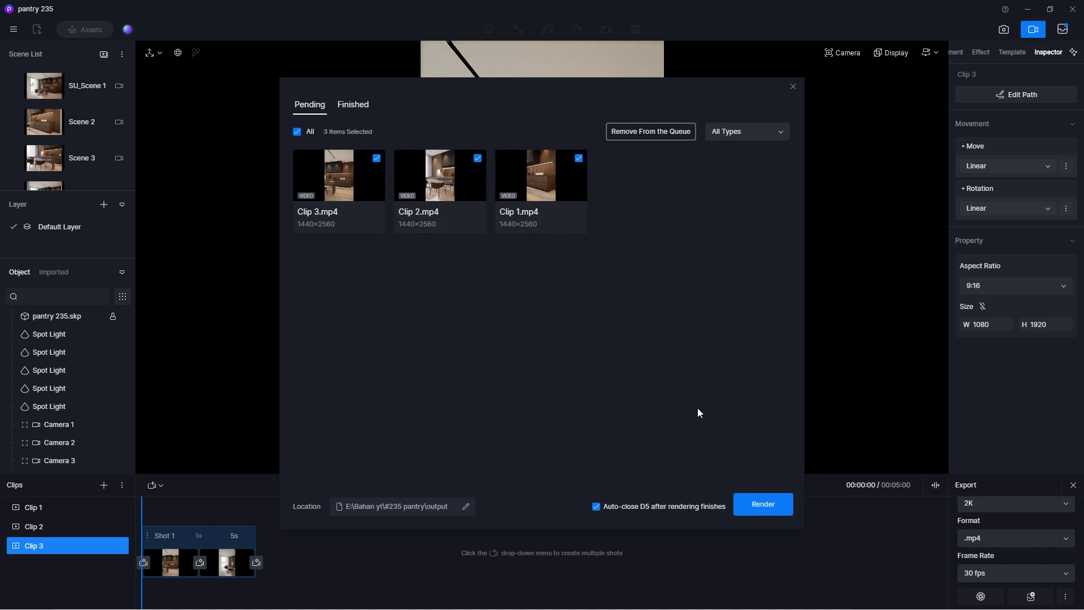
{"action": "left_click", "coordinate": [762, 505]}
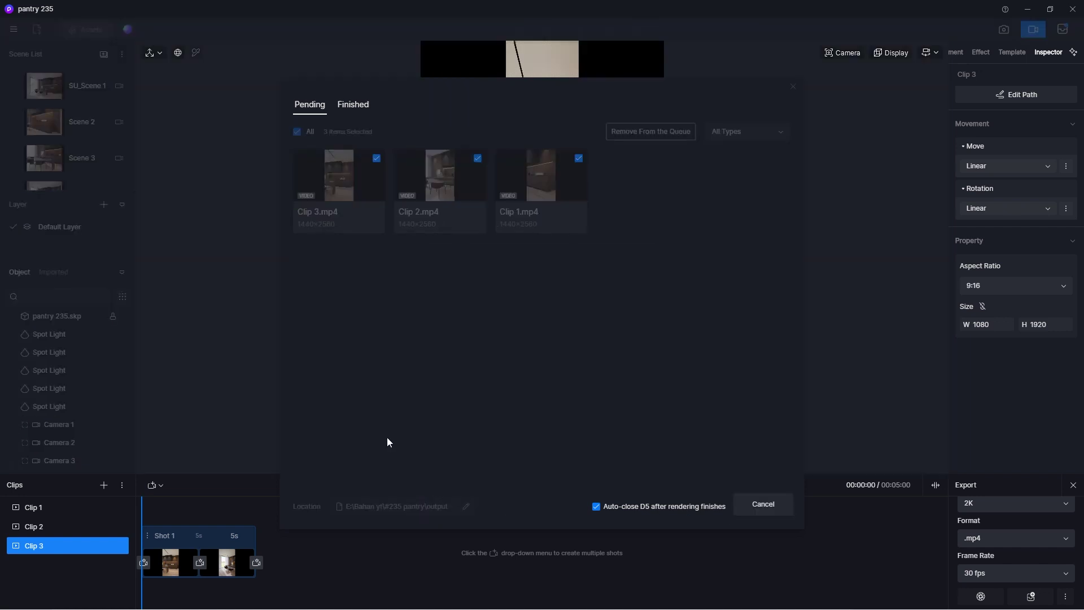